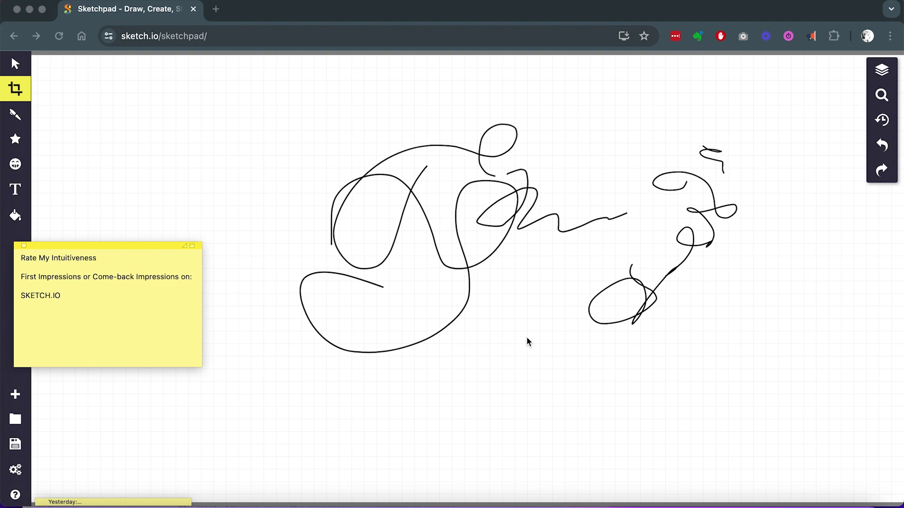
Try moving the upper looping stroke away from the other strokes, and undo the move
{"action": "left_click", "coordinate": [603, 6]}
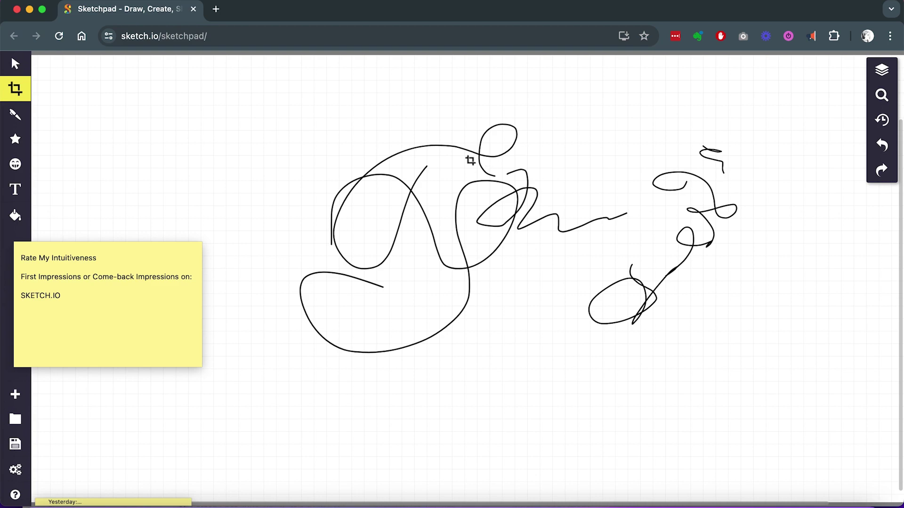
{"action": "left_click", "coordinate": [15, 64]}
{"action": "left_click", "coordinate": [16, 89]}
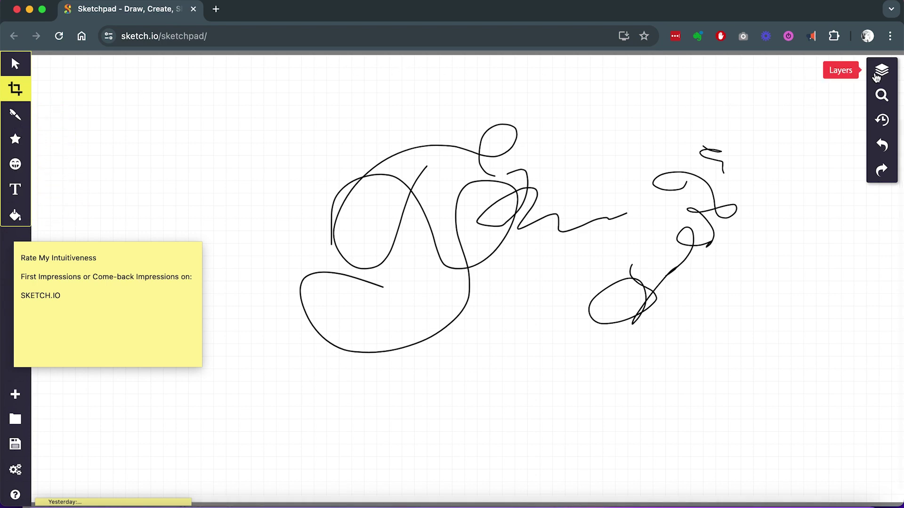
{"action": "left_click", "coordinate": [16, 63]}
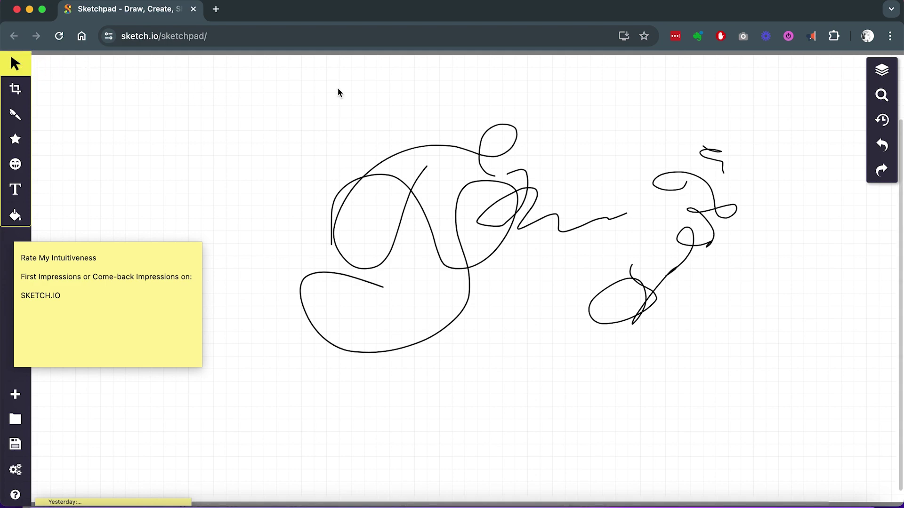
{"action": "left_click", "coordinate": [426, 168]}
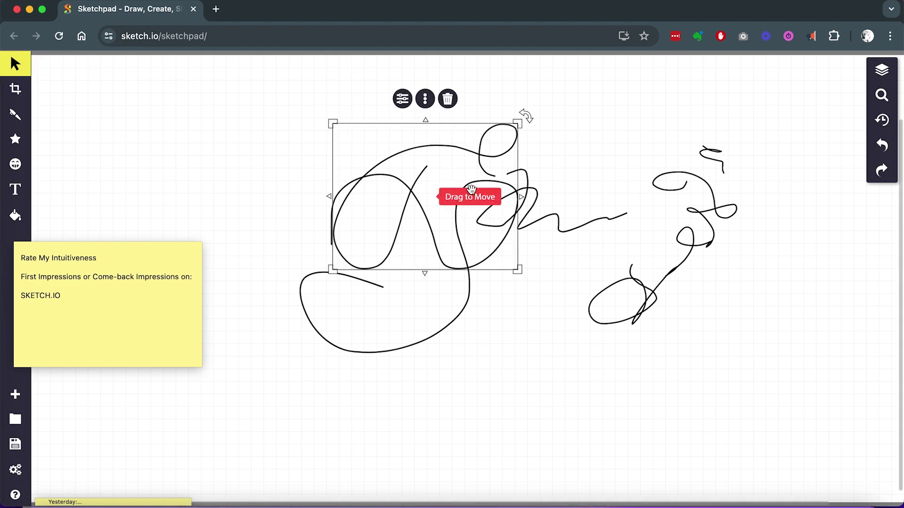
{"action": "mouse_move", "coordinate": [411, 199]}
{"action": "left_mouse_down"}
{"action": "mouse_move", "coordinate": [384, 249]}
{"action": "mouse_move", "coordinate": [296, 196]}
{"action": "mouse_move", "coordinate": [287, 205]}
{"action": "left_mouse_up"}
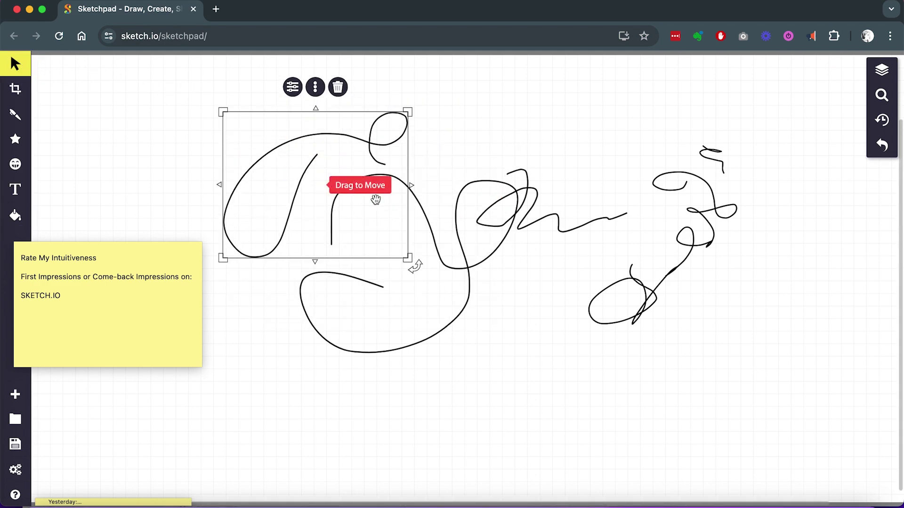
{"action": "key", "text": "ctrl+z"}
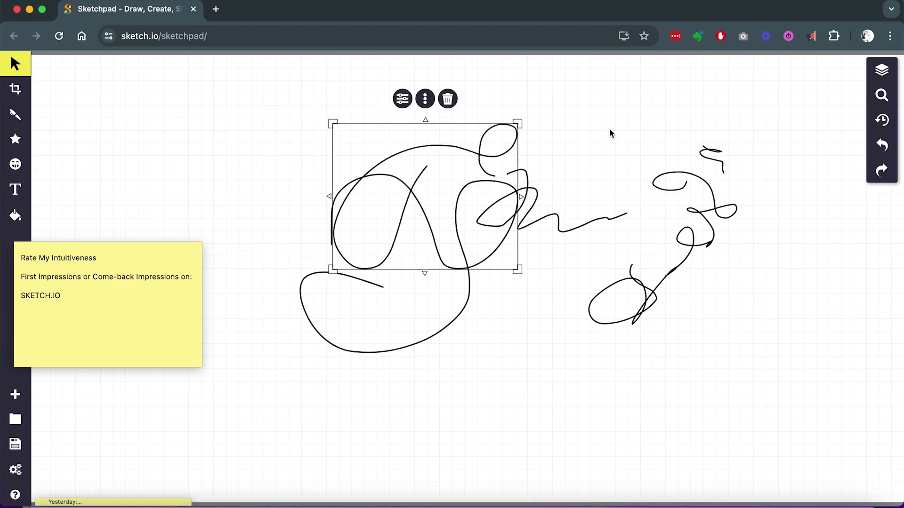
Shift the chain of loops on the drawing's right slightly down and right, and the large upper looping stroke slightly up and left
{"action": "left_click", "coordinate": [715, 209]}
{"action": "mouse_move", "coordinate": [715, 208]}
{"action": "left_mouse_down"}
{"action": "mouse_move", "coordinate": [698, 245]}
{"action": "mouse_move", "coordinate": [721, 223]}
{"action": "left_mouse_up"}
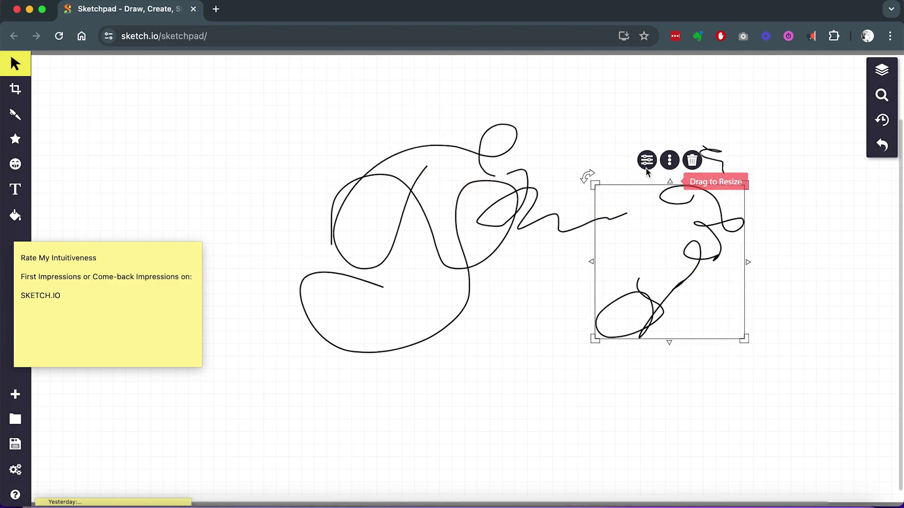
{"action": "left_click", "coordinate": [670, 160]}
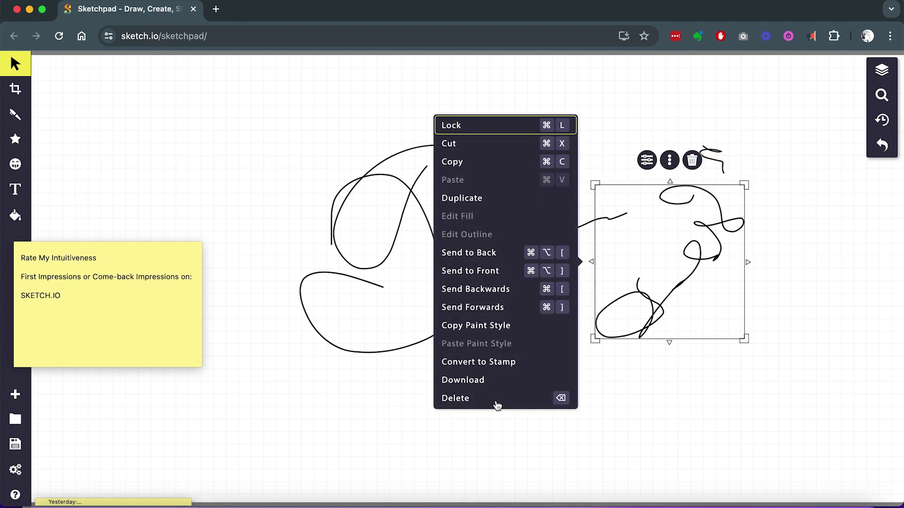
{"action": "left_click", "coordinate": [661, 112]}
{"action": "mouse_move", "coordinate": [763, 121]}
{"action": "left_mouse_down"}
{"action": "mouse_move", "coordinate": [728, 177]}
{"action": "mouse_move", "coordinate": [405, 399]}
{"action": "left_mouse_up"}
{"action": "left_click", "coordinate": [749, 169]}
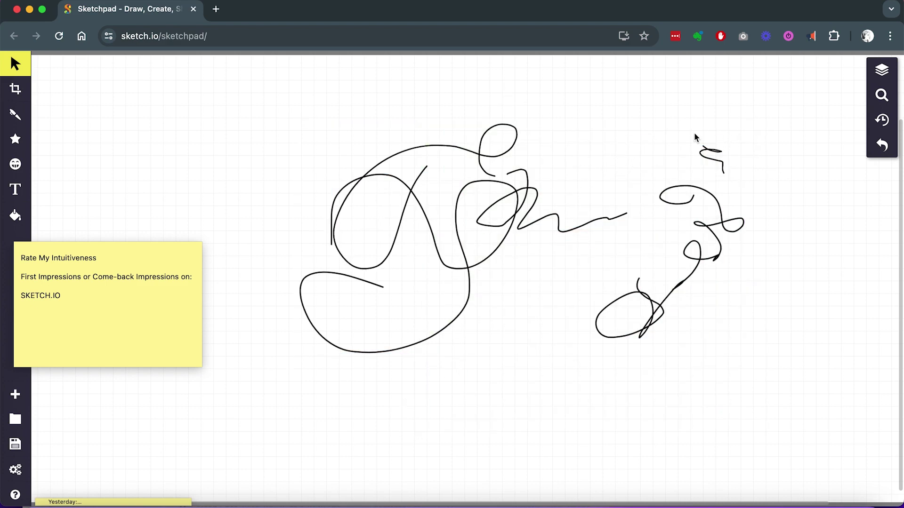
{"action": "left_click_drag", "start_coordinate": [500, 157], "coordinate": [470, 144]}
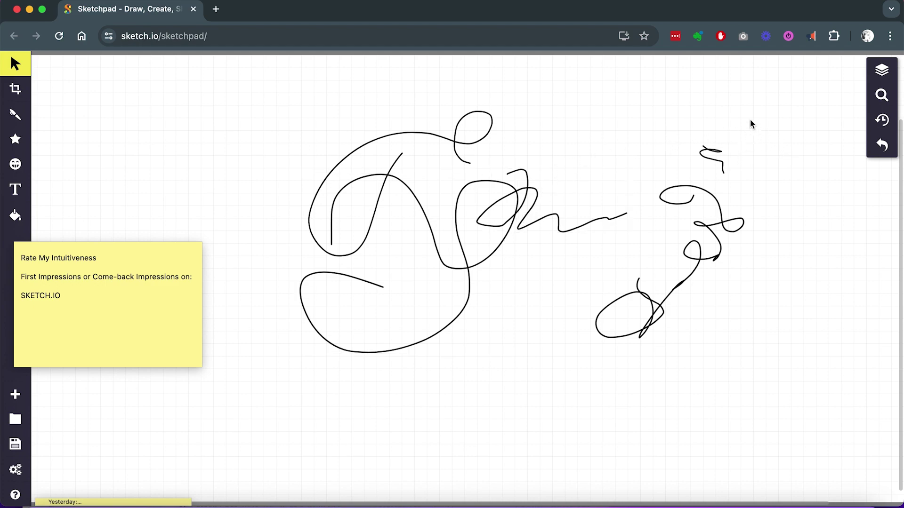
Select all the strokes together, scale them down proportionally to just under two thirds of their size, and deselect them
{"action": "left_click_drag", "start_coordinate": [761, 116], "coordinate": [576, 410]}
{"action": "left_click", "coordinate": [779, 130]}
{"action": "mouse_move", "coordinate": [787, 121]}
{"action": "left_mouse_down"}
{"action": "mouse_move", "coordinate": [711, 226]}
{"action": "mouse_move", "coordinate": [497, 368]}
{"action": "mouse_move", "coordinate": [360, 348]}
{"action": "mouse_move", "coordinate": [303, 389]}
{"action": "left_mouse_up"}
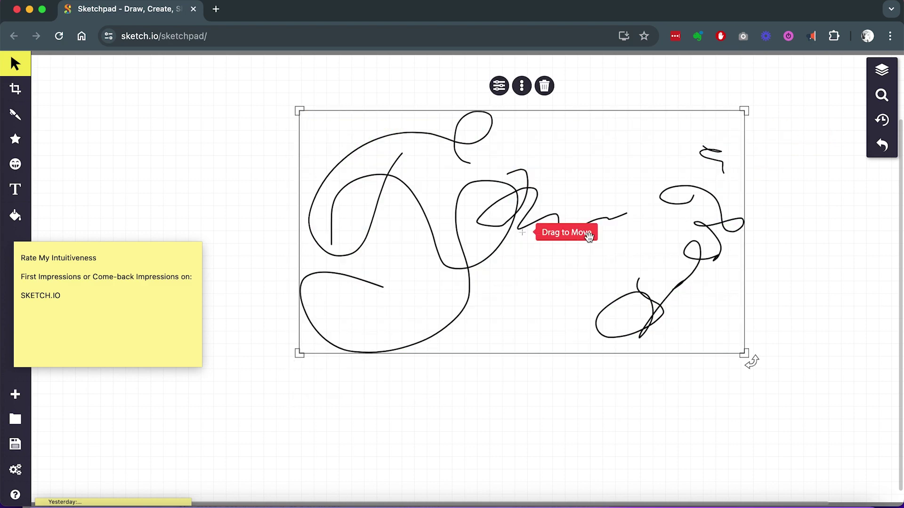
{"action": "left_click", "coordinate": [779, 126]}
{"action": "mouse_move", "coordinate": [794, 103]}
{"action": "left_mouse_down"}
{"action": "mouse_move", "coordinate": [581, 338]}
{"action": "mouse_move", "coordinate": [288, 368]}
{"action": "left_mouse_up"}
{"action": "mouse_move", "coordinate": [744, 110]}
{"action": "left_mouse_down"}
{"action": "mouse_move", "coordinate": [721, 133]}
{"action": "mouse_move", "coordinate": [665, 157]}
{"action": "left_mouse_up"}
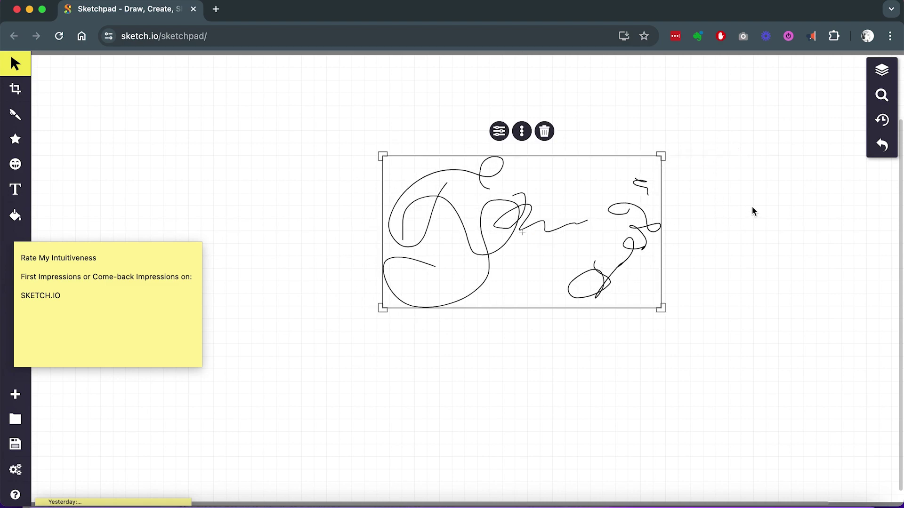
{"action": "left_click", "coordinate": [752, 207]}
{"action": "mouse_move", "coordinate": [370, 139]}
{"action": "left_mouse_down"}
{"action": "mouse_move", "coordinate": [775, 352]}
{"action": "mouse_move", "coordinate": [816, 336]}
{"action": "left_mouse_up"}
{"action": "left_click", "coordinate": [815, 335]}
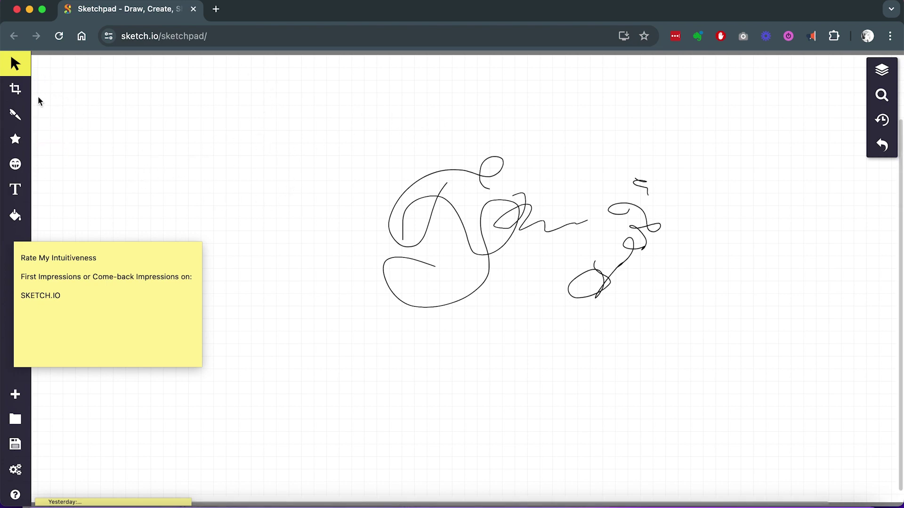
Draw a freehand dashed rectangle with the Pen in the empty area to the upper left of the existing strokes
{"action": "left_click", "coordinate": [15, 114]}
{"action": "left_click", "coordinate": [238, 130]}
{"action": "left_click_drag", "start_coordinate": [237, 127], "coordinate": [248, 126]}
{"action": "mouse_move", "coordinate": [241, 126]}
{"action": "left_mouse_down"}
{"action": "mouse_move", "coordinate": [280, 123]}
{"action": "mouse_move", "coordinate": [271, 126]}
{"action": "mouse_move", "coordinate": [312, 140]}
{"action": "left_mouse_up"}
{"action": "mouse_move", "coordinate": [239, 147]}
{"action": "left_mouse_down"}
{"action": "mouse_move", "coordinate": [250, 226]}
{"action": "mouse_move", "coordinate": [244, 216]}
{"action": "mouse_move", "coordinate": [329, 204]}
{"action": "mouse_move", "coordinate": [319, 214]}
{"action": "mouse_move", "coordinate": [327, 212]}
{"action": "mouse_move", "coordinate": [320, 172]}
{"action": "left_mouse_up"}
{"action": "left_click", "coordinate": [241, 162]}
{"action": "left_click", "coordinate": [293, 213]}
{"action": "left_click", "coordinate": [321, 207]}
{"action": "left_click", "coordinate": [314, 159]}
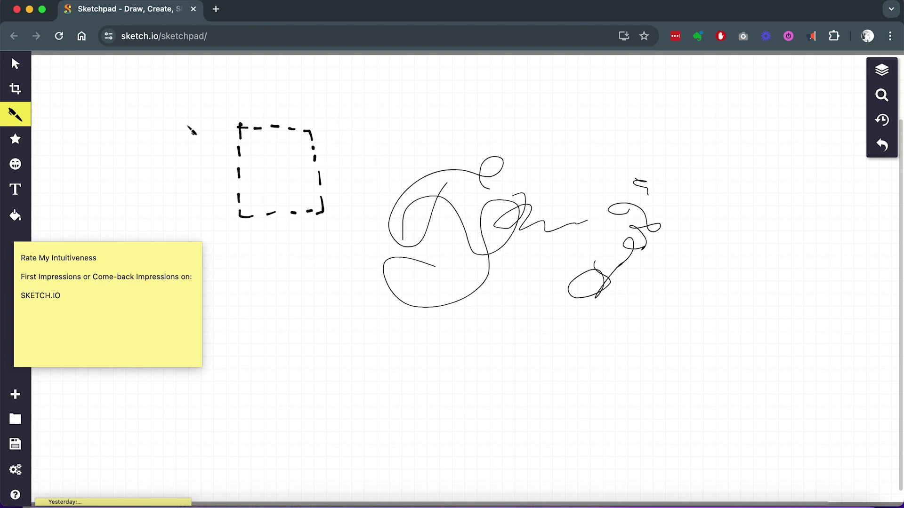
Select all the dashes of the hand-drawn rectangle and delete them
{"action": "left_click", "coordinate": [15, 63]}
{"action": "mouse_move", "coordinate": [336, 121]}
{"action": "left_mouse_down"}
{"action": "mouse_move", "coordinate": [394, 180]}
{"action": "mouse_move", "coordinate": [663, 315]}
{"action": "left_mouse_up"}
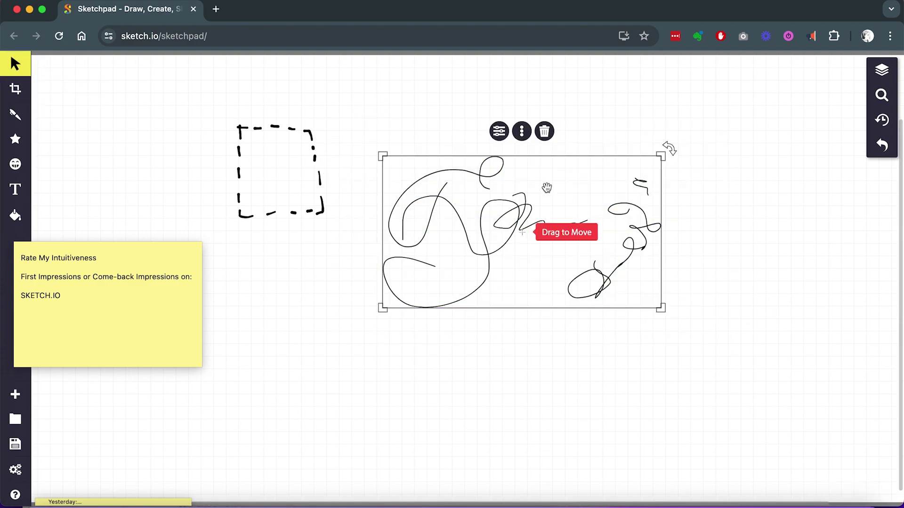
{"action": "left_click", "coordinate": [757, 143]}
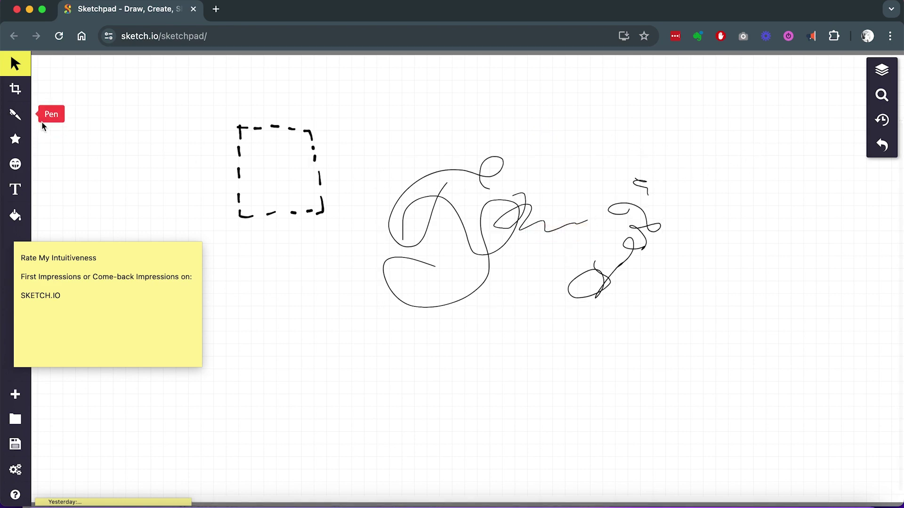
{"action": "left_click_drag", "start_coordinate": [218, 104], "coordinate": [336, 266]}
{"action": "key", "text": "Delete"}
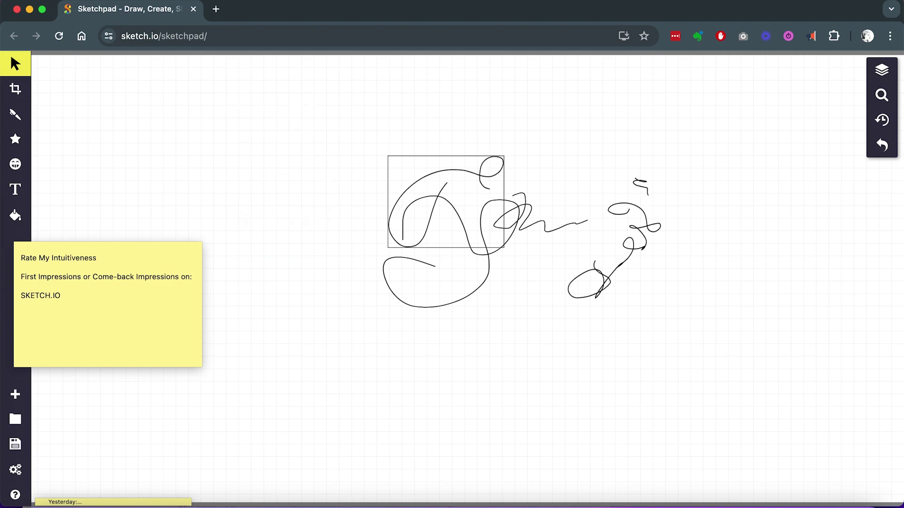
{"action": "left_click", "coordinate": [488, 175]}
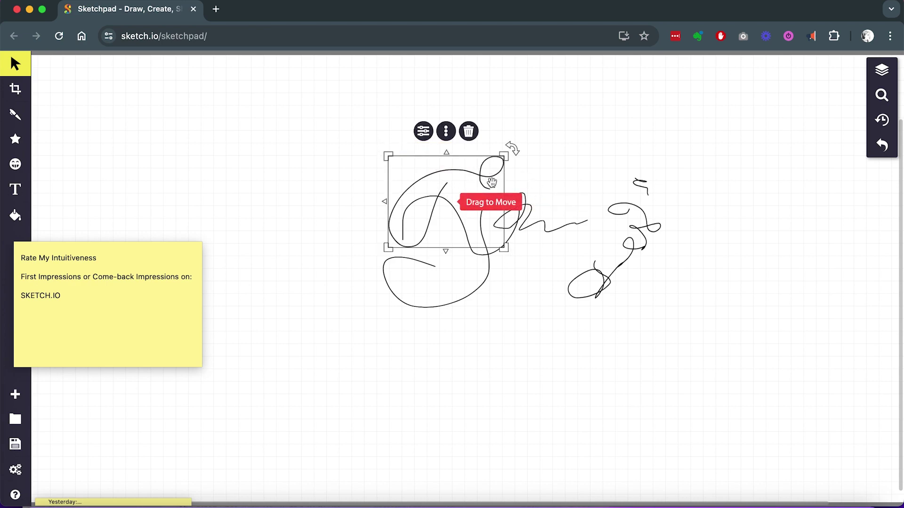
{"action": "left_click", "coordinate": [575, 174]}
{"action": "left_click_drag", "start_coordinate": [346, 140], "coordinate": [709, 357]}
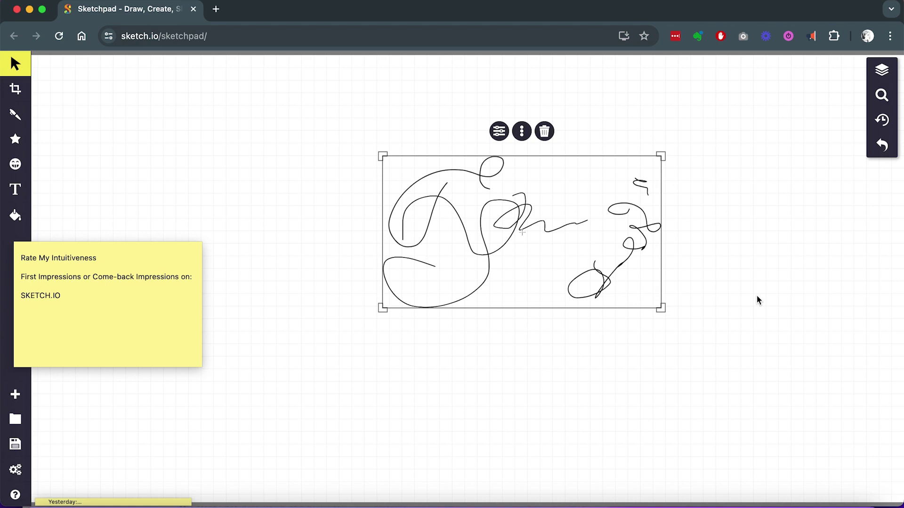
{"action": "left_click", "coordinate": [253, 247]}
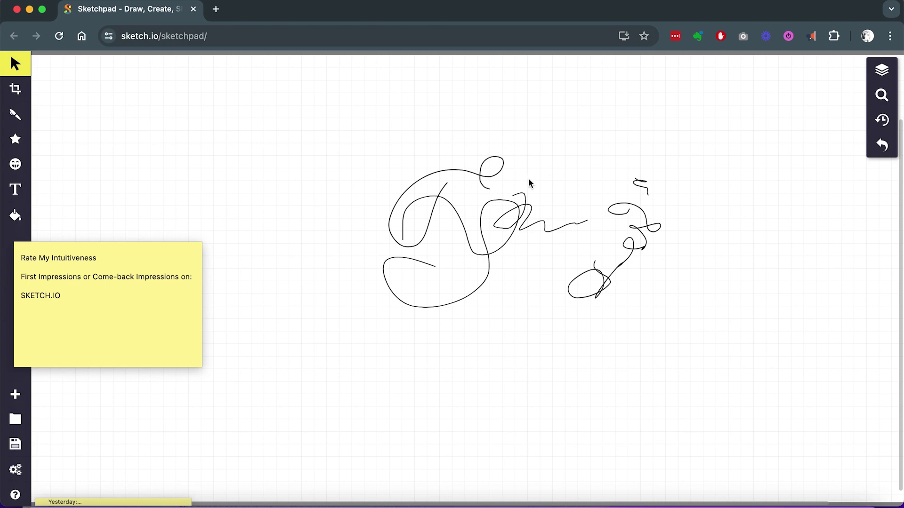
{"action": "left_click", "coordinate": [483, 173]}
{"action": "left_click", "coordinate": [661, 168]}
{"action": "mouse_move", "coordinate": [382, 154]}
{"action": "left_mouse_down"}
{"action": "mouse_move", "coordinate": [444, 226]}
{"action": "mouse_move", "coordinate": [752, 348]}
{"action": "left_mouse_up"}
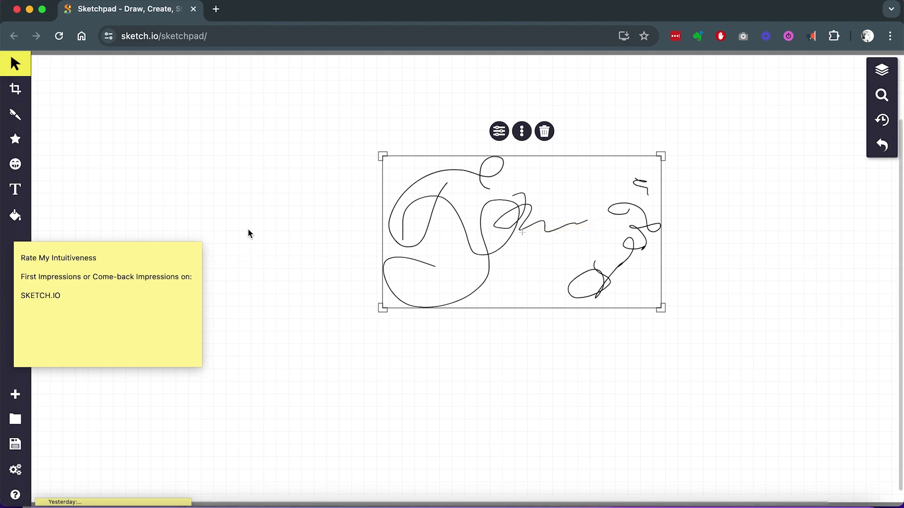
Handwrite "IPEVO" with the Pen to the upper left of the strokes and draw a rectangular frame around it
{"action": "left_click", "coordinate": [15, 114]}
{"action": "left_click_drag", "start_coordinate": [271, 124], "coordinate": [273, 140]}
{"action": "mouse_move", "coordinate": [279, 126]}
{"action": "left_mouse_down"}
{"action": "mouse_move", "coordinate": [281, 143]}
{"action": "mouse_move", "coordinate": [282, 134]}
{"action": "mouse_move", "coordinate": [306, 137]}
{"action": "left_mouse_up"}
{"action": "left_click_drag", "start_coordinate": [294, 130], "coordinate": [328, 124]}
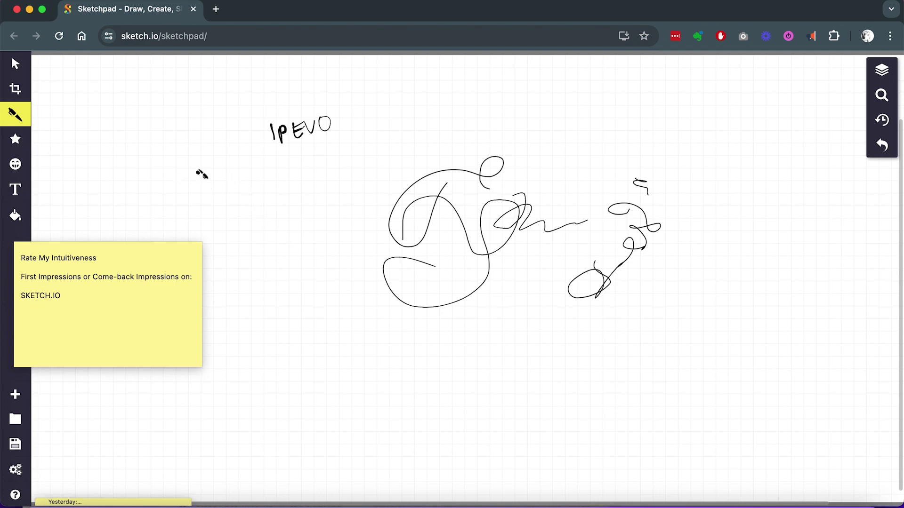
{"action": "mouse_move", "coordinate": [249, 111]}
{"action": "left_mouse_down"}
{"action": "mouse_move", "coordinate": [258, 165]}
{"action": "mouse_move", "coordinate": [371, 89]}
{"action": "mouse_move", "coordinate": [239, 102]}
{"action": "left_mouse_up"}
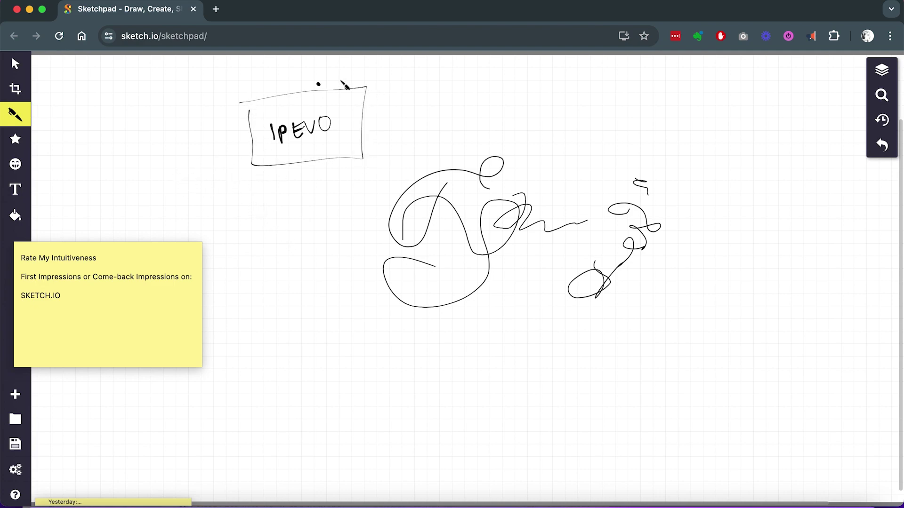
Draw two short squiggles above the existing strokes, and handwrite "Ink Art" and "Brush Pen" to the right of them
{"action": "mouse_move", "coordinate": [423, 132]}
{"action": "left_mouse_down"}
{"action": "mouse_move", "coordinate": [448, 107]}
{"action": "mouse_move", "coordinate": [467, 123]}
{"action": "left_mouse_up"}
{"action": "left_click_drag", "start_coordinate": [549, 138], "coordinate": [599, 139]}
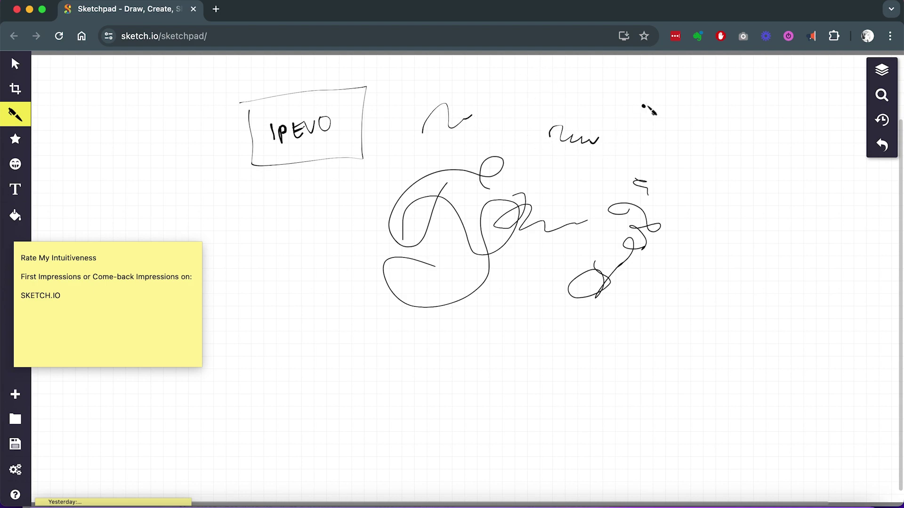
{"action": "mouse_move", "coordinate": [680, 141]}
{"action": "left_mouse_down"}
{"action": "mouse_move", "coordinate": [676, 179]}
{"action": "mouse_move", "coordinate": [706, 156]}
{"action": "mouse_move", "coordinate": [712, 168]}
{"action": "mouse_move", "coordinate": [737, 150]}
{"action": "mouse_move", "coordinate": [748, 167]}
{"action": "mouse_move", "coordinate": [762, 167]}
{"action": "left_mouse_up"}
{"action": "mouse_move", "coordinate": [706, 210]}
{"action": "left_mouse_down"}
{"action": "mouse_move", "coordinate": [713, 250]}
{"action": "mouse_move", "coordinate": [712, 227]}
{"action": "left_mouse_up"}
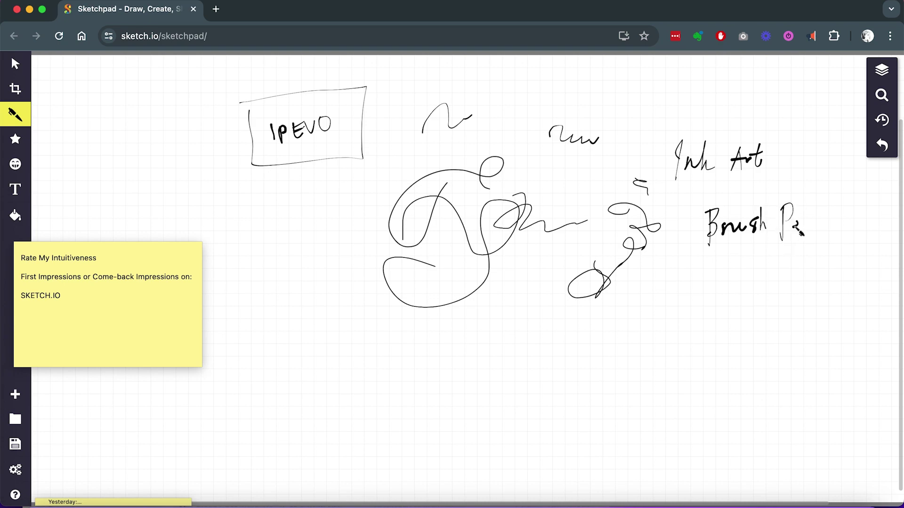
Underline "Brush Pen" with a sweeping stroke, and draw thick dashes and long winding lines of varying thickness below it
{"action": "left_click_drag", "start_coordinate": [709, 269], "coordinate": [817, 244]}
{"action": "left_click_drag", "start_coordinate": [734, 263], "coordinate": [791, 254]}
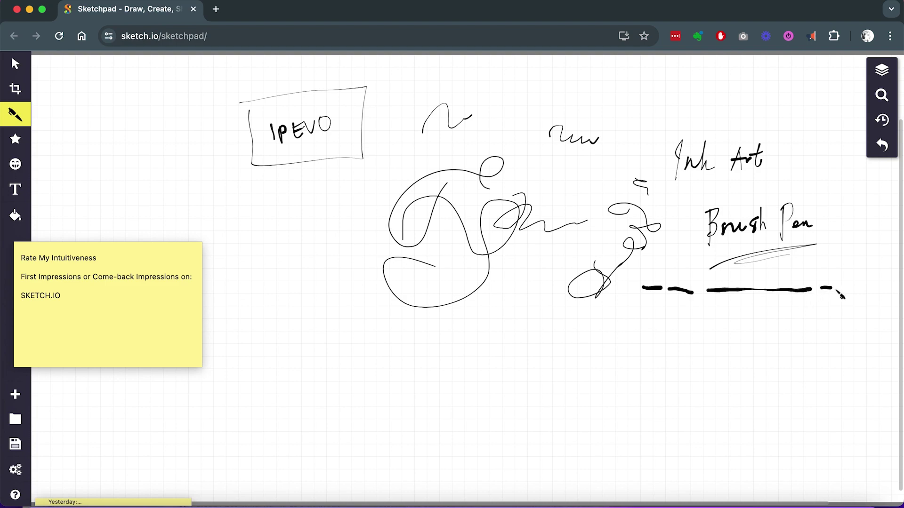
{"action": "left_click_drag", "start_coordinate": [856, 312], "coordinate": [784, 316]}
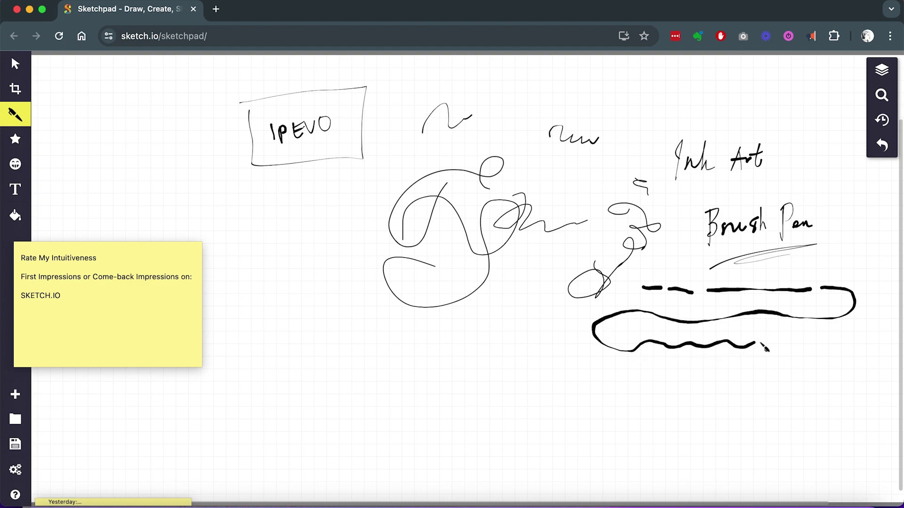
{"action": "left_click_drag", "start_coordinate": [772, 337], "coordinate": [791, 340]}
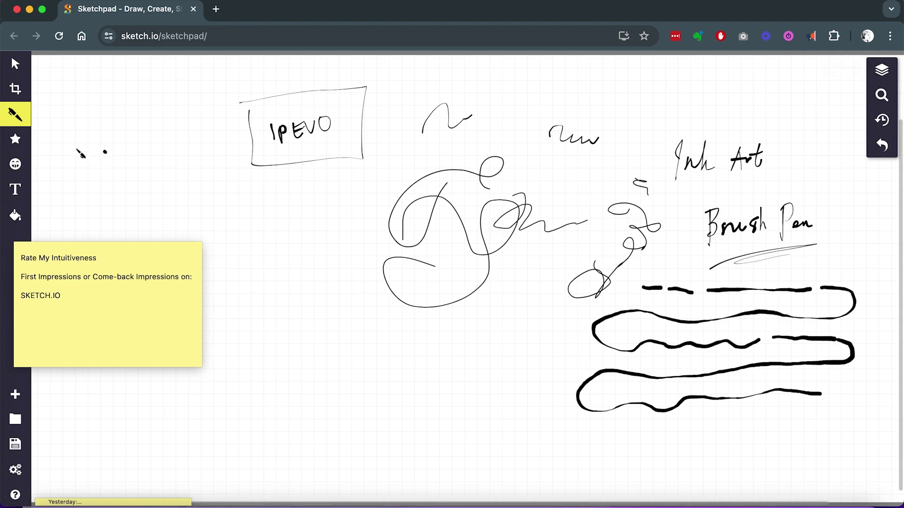
Switch to the Calligraphy brush and draw a thick wavy stroke in the empty area at the drawing's lower left
{"action": "left_click", "coordinate": [15, 112]}
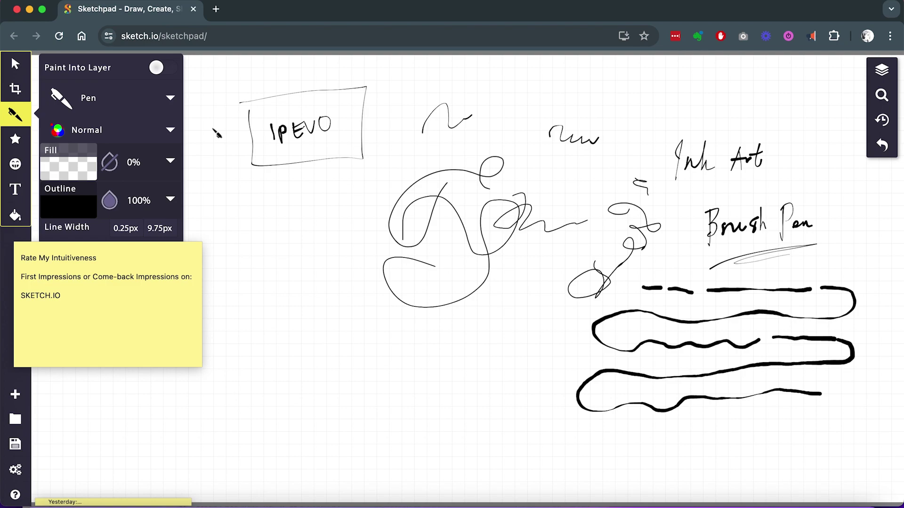
{"action": "left_click", "coordinate": [178, 99]}
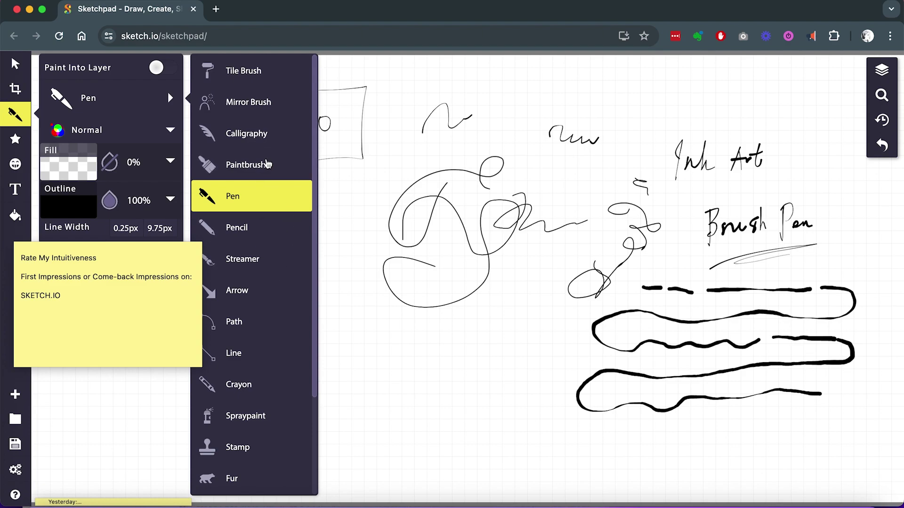
{"action": "left_click", "coordinate": [272, 137]}
{"action": "mouse_move", "coordinate": [253, 318]}
{"action": "left_mouse_down"}
{"action": "mouse_move", "coordinate": [366, 338]}
{"action": "mouse_move", "coordinate": [400, 331]}
{"action": "left_mouse_up"}
Switch to the sketchy ghost brush and scribble a trail below the central strokes and a large, densely shaded cloud shape over them
{"action": "left_click", "coordinate": [16, 114]}
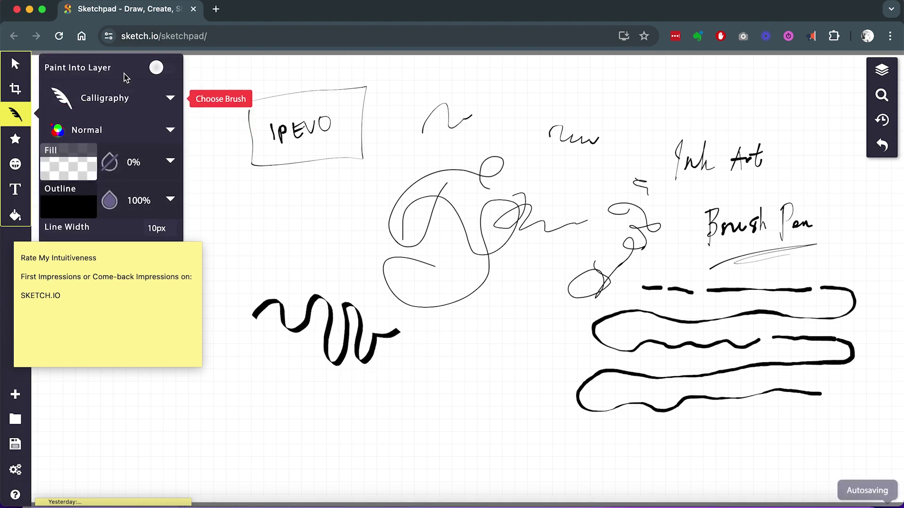
{"action": "left_click", "coordinate": [170, 98]}
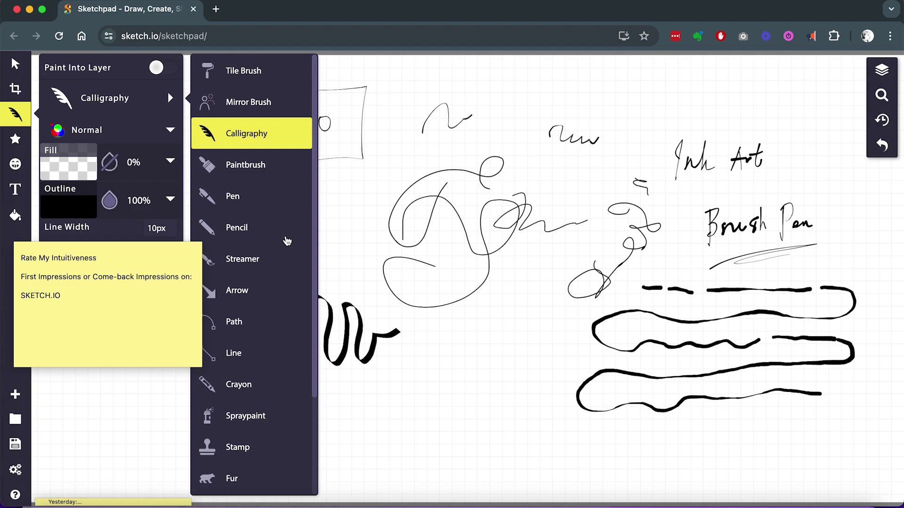
{"action": "mouse_move", "coordinate": [313, 386]}
{"action": "left_mouse_down"}
{"action": "mouse_move", "coordinate": [315, 504]}
{"action": "mouse_move", "coordinate": [305, 406]}
{"action": "mouse_move", "coordinate": [303, 444]}
{"action": "left_mouse_up"}
{"action": "left_click", "coordinate": [262, 449]}
{"action": "mouse_move", "coordinate": [393, 417]}
{"action": "left_mouse_down"}
{"action": "mouse_move", "coordinate": [407, 398]}
{"action": "mouse_move", "coordinate": [422, 410]}
{"action": "left_mouse_up"}
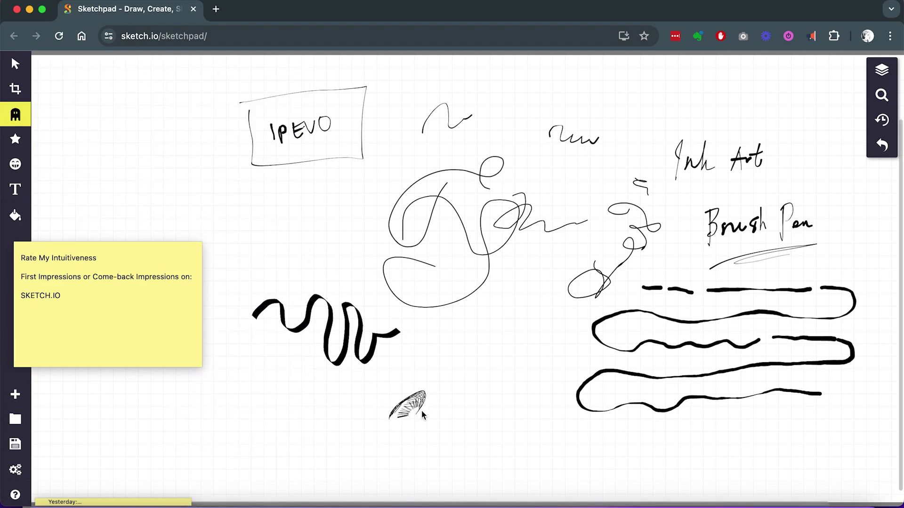
{"action": "mouse_move", "coordinate": [469, 353]}
{"action": "left_mouse_down"}
{"action": "mouse_move", "coordinate": [521, 331]}
{"action": "mouse_move", "coordinate": [499, 320]}
{"action": "mouse_move", "coordinate": [473, 372]}
{"action": "mouse_move", "coordinate": [522, 343]}
{"action": "mouse_move", "coordinate": [523, 263]}
{"action": "mouse_move", "coordinate": [485, 310]}
{"action": "left_mouse_up"}
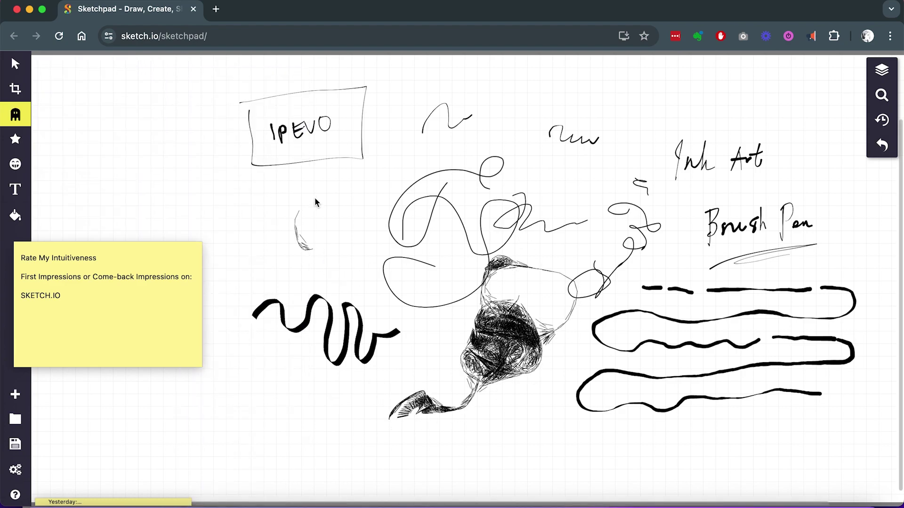
{"action": "mouse_move", "coordinate": [348, 186]}
{"action": "left_mouse_down"}
{"action": "mouse_move", "coordinate": [363, 230]}
{"action": "mouse_move", "coordinate": [380, 238]}
{"action": "mouse_move", "coordinate": [355, 227]}
{"action": "mouse_move", "coordinate": [382, 185]}
{"action": "mouse_move", "coordinate": [390, 244]}
{"action": "mouse_move", "coordinate": [435, 199]}
{"action": "mouse_move", "coordinate": [444, 230]}
{"action": "mouse_move", "coordinate": [403, 248]}
{"action": "mouse_move", "coordinate": [465, 252]}
{"action": "mouse_move", "coordinate": [448, 259]}
{"action": "mouse_move", "coordinate": [388, 242]}
{"action": "mouse_move", "coordinate": [333, 255]}
{"action": "mouse_move", "coordinate": [365, 222]}
{"action": "mouse_move", "coordinate": [318, 212]}
{"action": "mouse_move", "coordinate": [339, 189]}
{"action": "mouse_move", "coordinate": [381, 232]}
{"action": "mouse_move", "coordinate": [416, 140]}
{"action": "mouse_move", "coordinate": [437, 228]}
{"action": "mouse_move", "coordinate": [429, 214]}
{"action": "mouse_move", "coordinate": [529, 179]}
{"action": "mouse_move", "coordinate": [411, 254]}
{"action": "mouse_move", "coordinate": [506, 174]}
{"action": "mouse_move", "coordinate": [480, 239]}
{"action": "mouse_move", "coordinate": [480, 203]}
{"action": "mouse_move", "coordinate": [528, 226]}
{"action": "mouse_move", "coordinate": [433, 230]}
{"action": "mouse_move", "coordinate": [526, 243]}
{"action": "mouse_move", "coordinate": [432, 242]}
{"action": "mouse_move", "coordinate": [493, 247]}
{"action": "mouse_move", "coordinate": [453, 190]}
{"action": "mouse_move", "coordinate": [461, 244]}
{"action": "mouse_move", "coordinate": [461, 184]}
{"action": "mouse_move", "coordinate": [436, 231]}
{"action": "mouse_move", "coordinate": [493, 183]}
{"action": "mouse_move", "coordinate": [414, 202]}
{"action": "mouse_move", "coordinate": [515, 196]}
{"action": "mouse_move", "coordinate": [413, 199]}
{"action": "mouse_move", "coordinate": [490, 217]}
{"action": "mouse_move", "coordinate": [414, 226]}
{"action": "mouse_move", "coordinate": [456, 182]}
{"action": "mouse_move", "coordinate": [425, 133]}
{"action": "mouse_move", "coordinate": [414, 141]}
{"action": "mouse_move", "coordinate": [484, 170]}
{"action": "mouse_move", "coordinate": [455, 150]}
{"action": "mouse_move", "coordinate": [486, 183]}
{"action": "mouse_move", "coordinate": [473, 146]}
{"action": "mouse_move", "coordinate": [523, 194]}
{"action": "mouse_move", "coordinate": [522, 158]}
{"action": "mouse_move", "coordinate": [600, 188]}
{"action": "mouse_move", "coordinate": [528, 178]}
{"action": "mouse_move", "coordinate": [542, 163]}
{"action": "mouse_move", "coordinate": [546, 214]}
{"action": "mouse_move", "coordinate": [590, 181]}
{"action": "mouse_move", "coordinate": [532, 201]}
{"action": "mouse_move", "coordinate": [576, 215]}
{"action": "mouse_move", "coordinate": [572, 200]}
{"action": "mouse_move", "coordinate": [542, 199]}
{"action": "mouse_move", "coordinate": [608, 225]}
{"action": "mouse_move", "coordinate": [612, 170]}
{"action": "mouse_move", "coordinate": [553, 251]}
{"action": "mouse_move", "coordinate": [541, 236]}
{"action": "mouse_move", "coordinate": [527, 245]}
{"action": "mouse_move", "coordinate": [593, 160]}
{"action": "mouse_move", "coordinate": [564, 178]}
{"action": "left_mouse_up"}
{"action": "left_click_drag", "start_coordinate": [543, 213], "coordinate": [553, 201]}
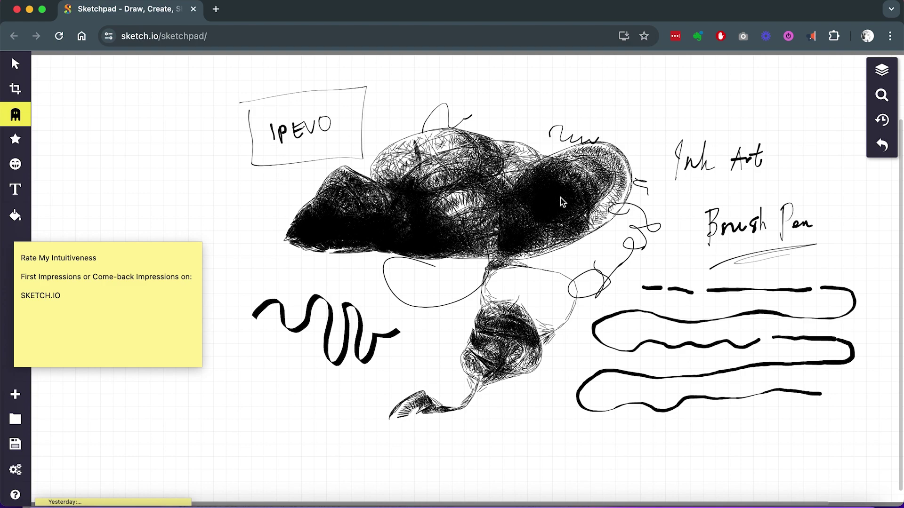
Extend the cloud's sketchy shading across to "Brush Pen", and shade small marks below the thick wavy stroke with a trail leading to the central blob
{"action": "mouse_move", "coordinate": [580, 142]}
{"action": "left_mouse_down"}
{"action": "mouse_move", "coordinate": [527, 179]}
{"action": "mouse_move", "coordinate": [628, 228]}
{"action": "mouse_move", "coordinate": [572, 225]}
{"action": "mouse_move", "coordinate": [612, 217]}
{"action": "mouse_move", "coordinate": [588, 229]}
{"action": "mouse_move", "coordinate": [706, 241]}
{"action": "mouse_move", "coordinate": [664, 211]}
{"action": "mouse_move", "coordinate": [652, 233]}
{"action": "mouse_move", "coordinate": [603, 242]}
{"action": "mouse_move", "coordinate": [682, 226]}
{"action": "mouse_move", "coordinate": [612, 231]}
{"action": "mouse_move", "coordinate": [735, 212]}
{"action": "left_mouse_up"}
{"action": "left_click_drag", "start_coordinate": [273, 390], "coordinate": [338, 400]}
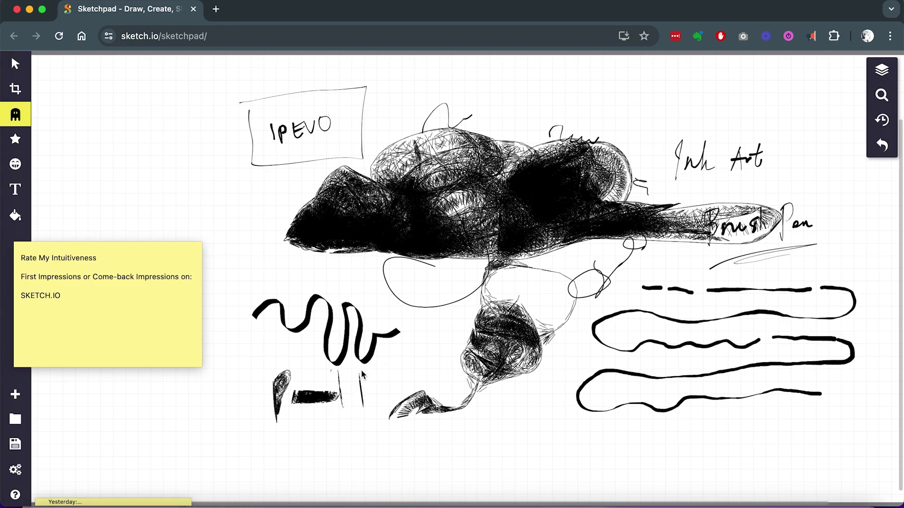
{"action": "left_click_drag", "start_coordinate": [393, 383], "coordinate": [470, 339]}
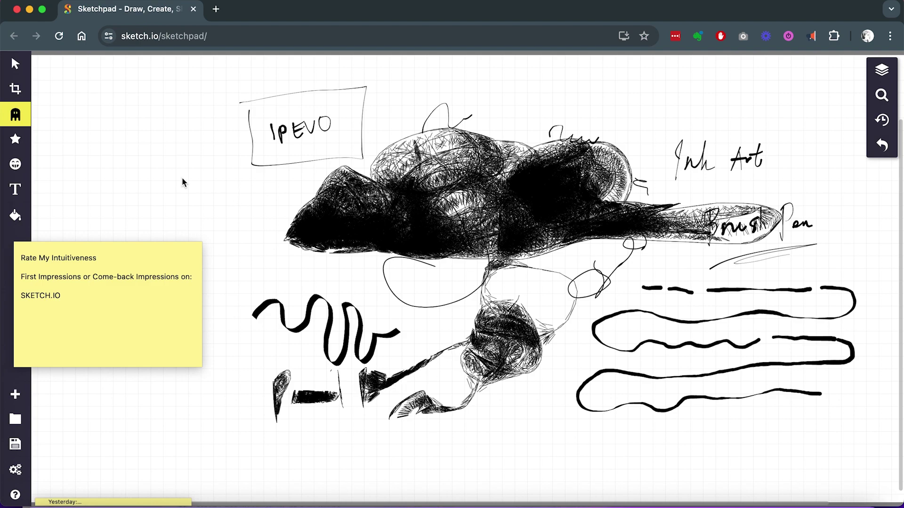
Switch to the Pencil brush, handwrite "pencil rendering" beside the cloud, and draw a large ellipse around "Brush Pen"
{"action": "left_click", "coordinate": [22, 117]}
{"action": "left_click", "coordinate": [170, 97]}
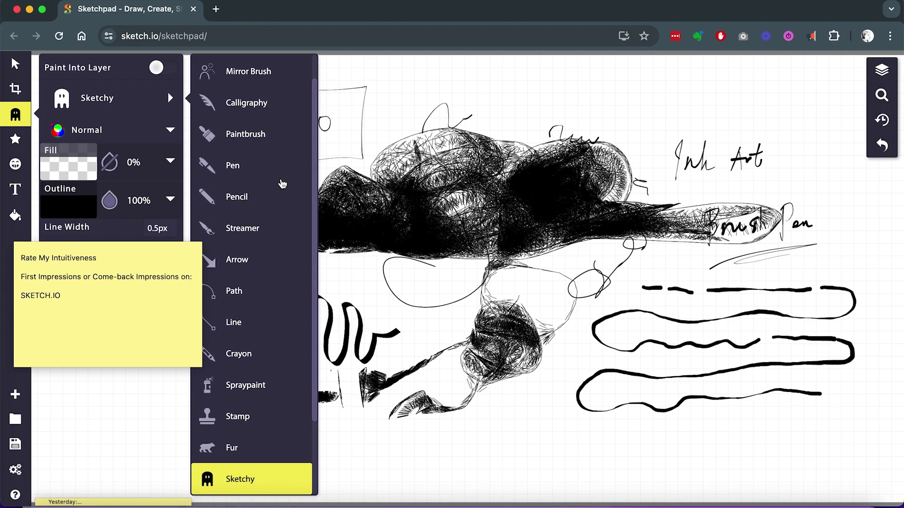
{"action": "left_click", "coordinate": [267, 201]}
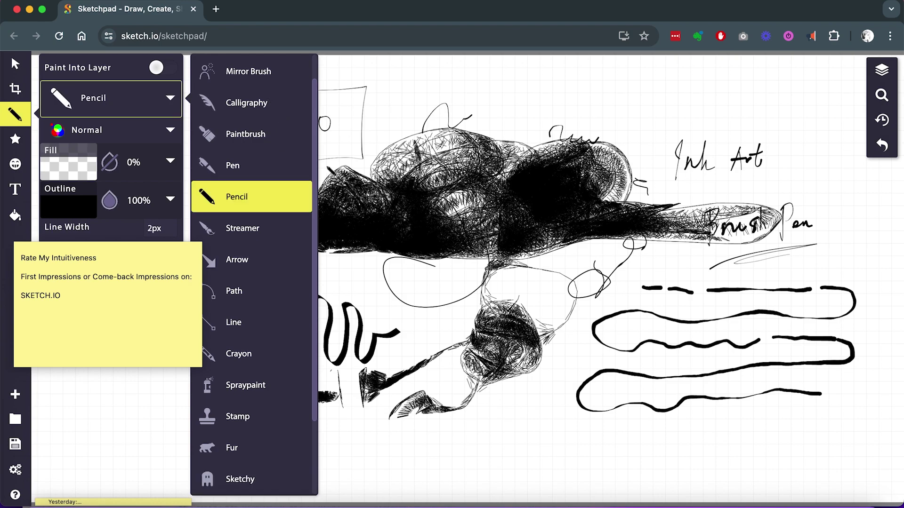
{"action": "mouse_move", "coordinate": [215, 210]}
{"action": "left_mouse_down"}
{"action": "mouse_move", "coordinate": [225, 236]}
{"action": "mouse_move", "coordinate": [226, 216]}
{"action": "mouse_move", "coordinate": [245, 209]}
{"action": "left_mouse_up"}
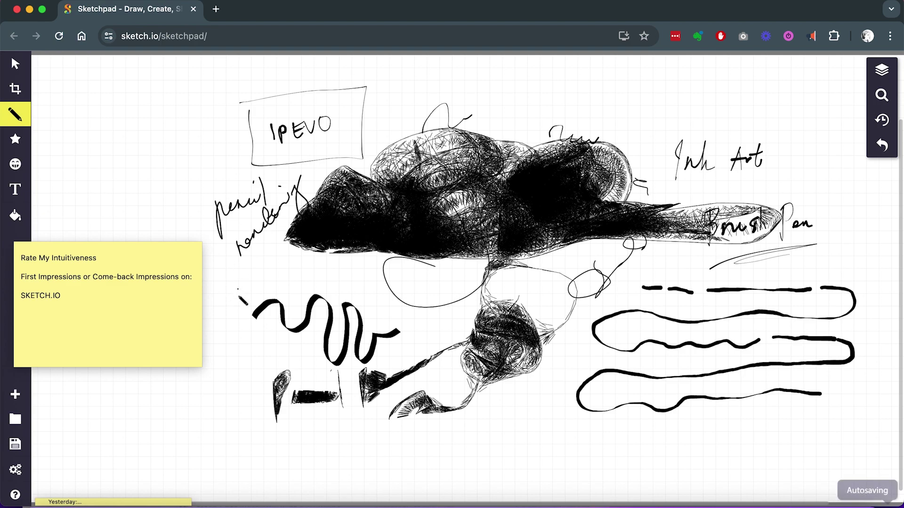
{"action": "left_click_drag", "start_coordinate": [836, 198], "coordinate": [838, 186]}
Select the pencil ellipse around "Brush Pen" and move it up so it surrounds "Ink Art"
{"action": "left_click", "coordinate": [15, 63]}
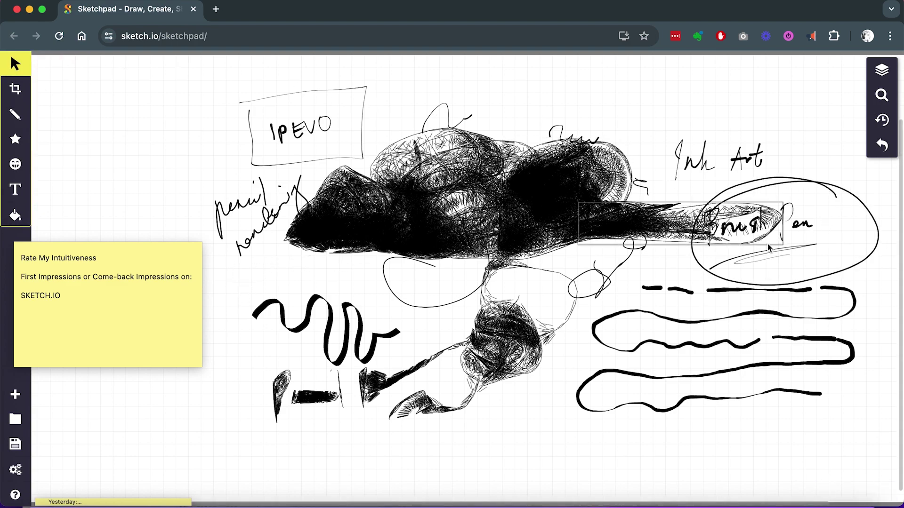
{"action": "left_click", "coordinate": [811, 218]}
{"action": "mouse_move", "coordinate": [811, 218]}
{"action": "left_mouse_down"}
{"action": "mouse_move", "coordinate": [806, 162]}
{"action": "mouse_move", "coordinate": [734, 113]}
{"action": "left_mouse_up"}
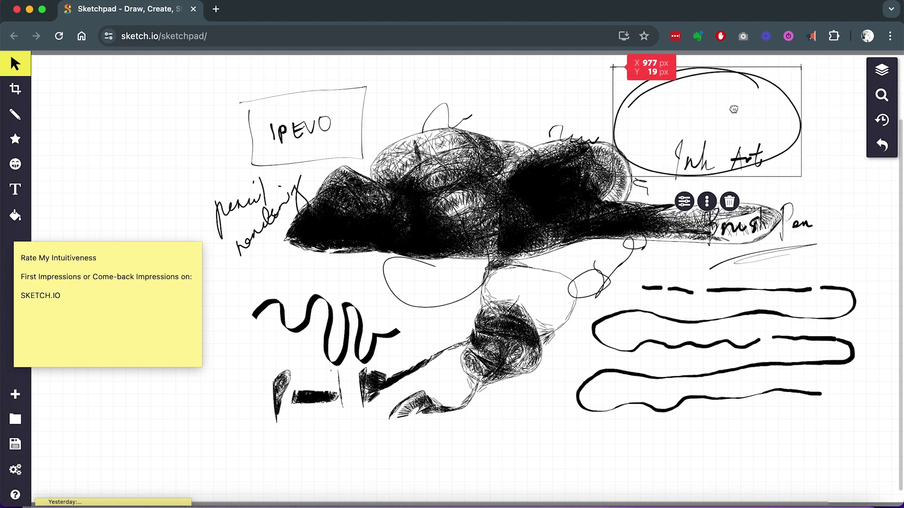
Move the strokes of "Brush Pen" apart towards the right, and pull the sketchy tail shape down away from the lettering
{"action": "left_click", "coordinate": [804, 227]}
{"action": "left_click_drag", "start_coordinate": [830, 228], "coordinate": [897, 227]}
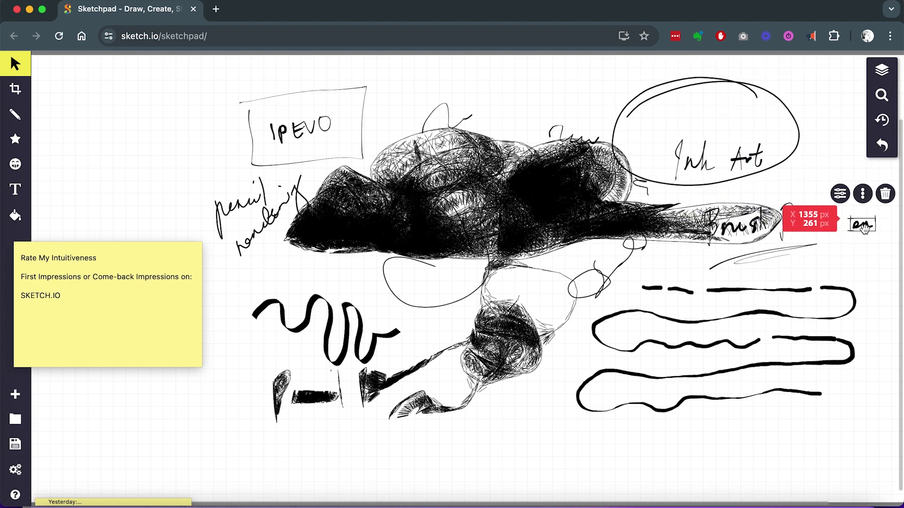
{"action": "left_click", "coordinate": [798, 215]}
{"action": "left_click_drag", "start_coordinate": [800, 215], "coordinate": [850, 201]}
{"action": "left_click", "coordinate": [783, 227]}
{"action": "left_click_drag", "start_coordinate": [783, 227], "coordinate": [836, 224]}
{"action": "left_click_drag", "start_coordinate": [756, 224], "coordinate": [827, 225]}
{"action": "mouse_move", "coordinate": [737, 226]}
{"action": "left_mouse_down"}
{"action": "mouse_move", "coordinate": [813, 218]}
{"action": "mouse_move", "coordinate": [735, 235]}
{"action": "mouse_move", "coordinate": [697, 273]}
{"action": "mouse_move", "coordinate": [704, 226]}
{"action": "mouse_move", "coordinate": [727, 227]}
{"action": "left_mouse_up"}
Group-select the "rus" strokes and place them against the "h" so they read "rush"
{"action": "left_click", "coordinate": [818, 223]}
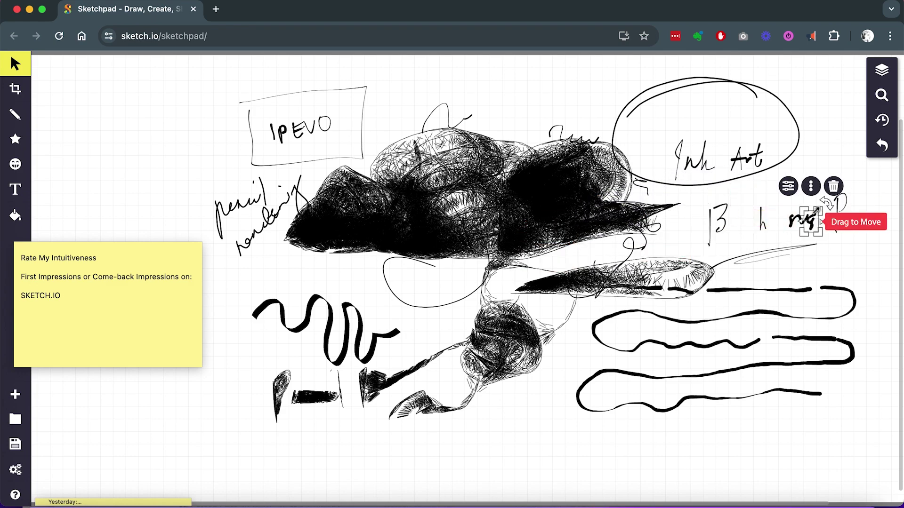
{"action": "left_click_drag", "start_coordinate": [817, 221], "coordinate": [813, 211]}
{"action": "left_click", "coordinate": [796, 184]}
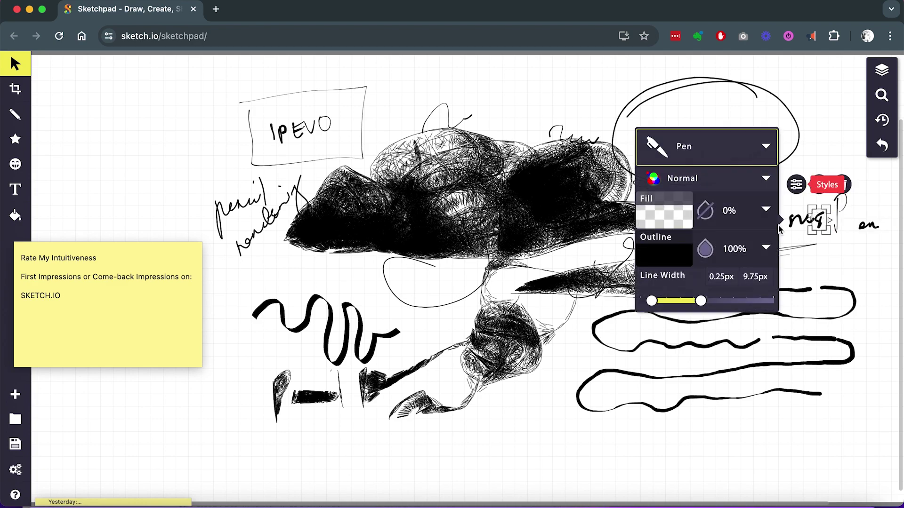
{"action": "left_click", "coordinate": [810, 236]}
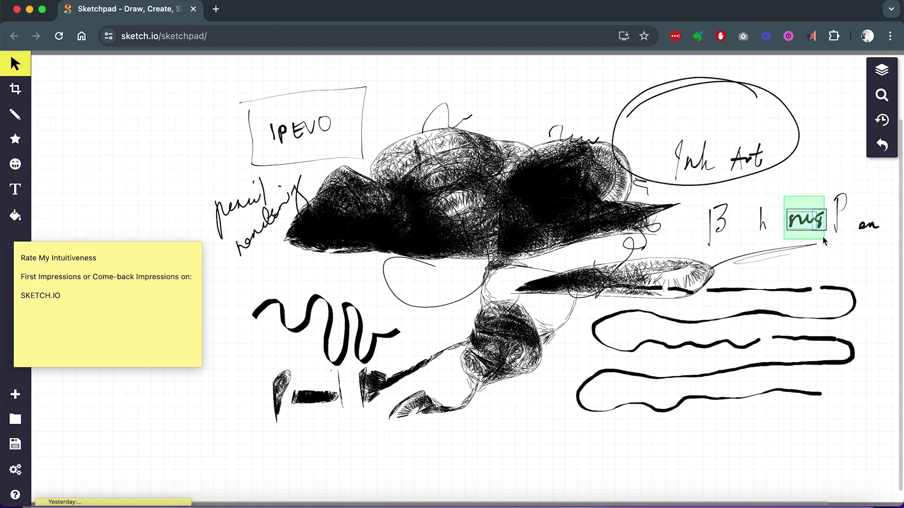
{"action": "left_click", "coordinate": [801, 223]}
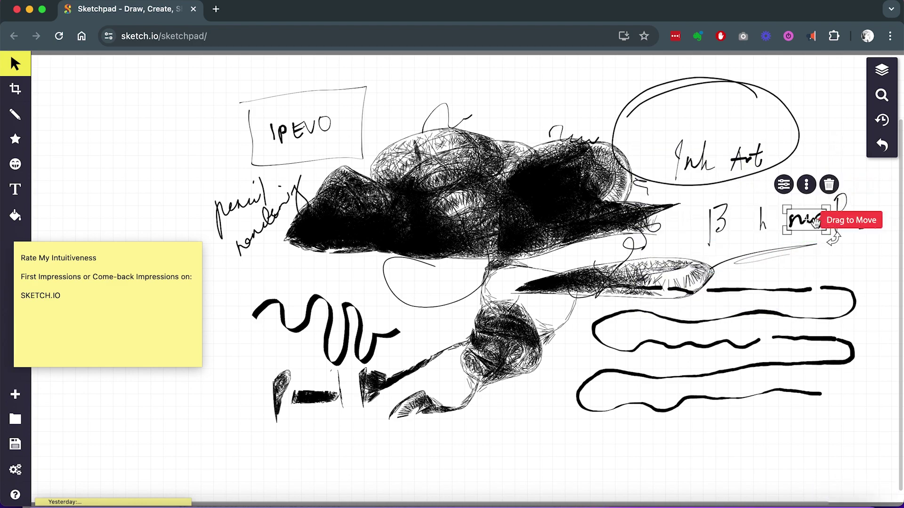
{"action": "mouse_move", "coordinate": [823, 225]}
{"action": "left_mouse_down"}
{"action": "mouse_move", "coordinate": [808, 228]}
{"action": "mouse_move", "coordinate": [815, 222]}
{"action": "left_mouse_up"}
{"action": "left_click", "coordinate": [763, 241]}
{"action": "left_click", "coordinate": [803, 186]}
Select the strokes of the letter "B" together and move them beside "rush" to rebuild the word "Brush"
{"action": "left_click", "coordinate": [715, 231]}
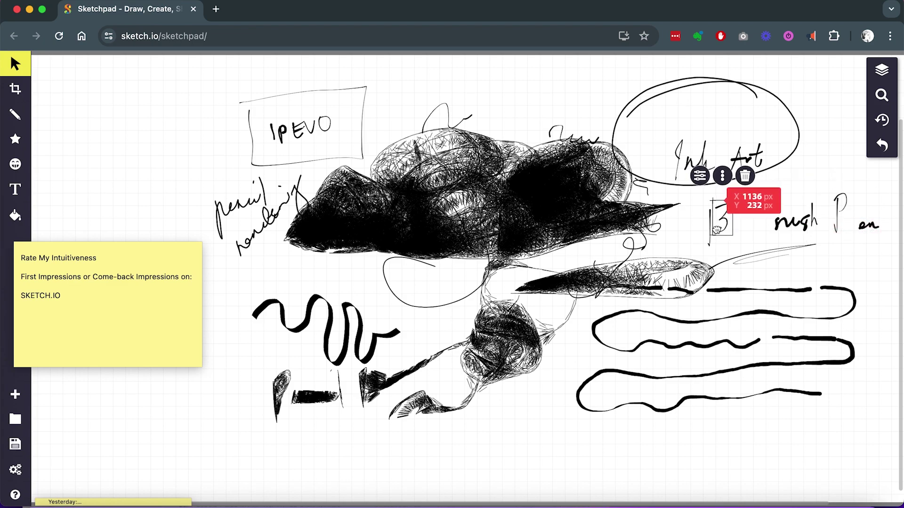
{"action": "left_click_drag", "start_coordinate": [714, 231], "coordinate": [707, 227]}
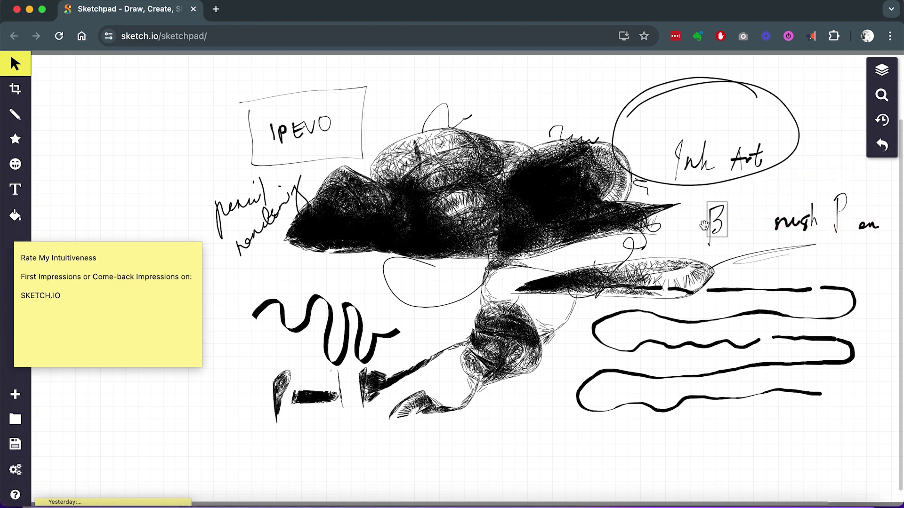
{"action": "left_click_drag", "start_coordinate": [702, 193], "coordinate": [817, 268]}
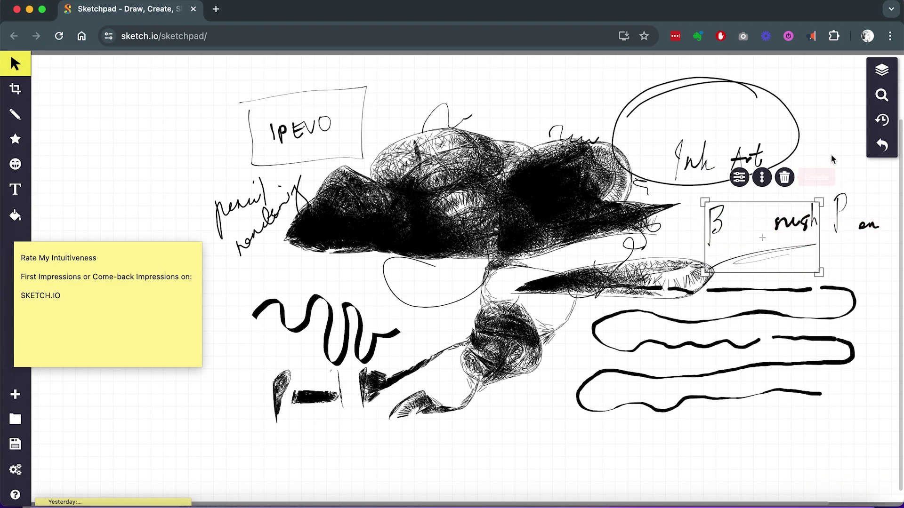
{"action": "left_click", "coordinate": [727, 213]}
{"action": "left_click_drag", "start_coordinate": [706, 202], "coordinate": [730, 250]}
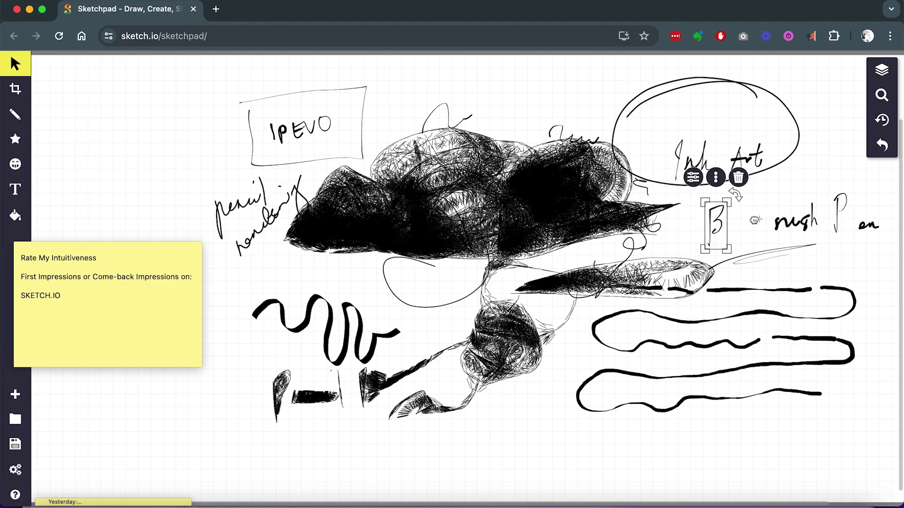
{"action": "left_click_drag", "start_coordinate": [717, 208], "coordinate": [768, 204]}
{"action": "left_click", "coordinate": [820, 168]}
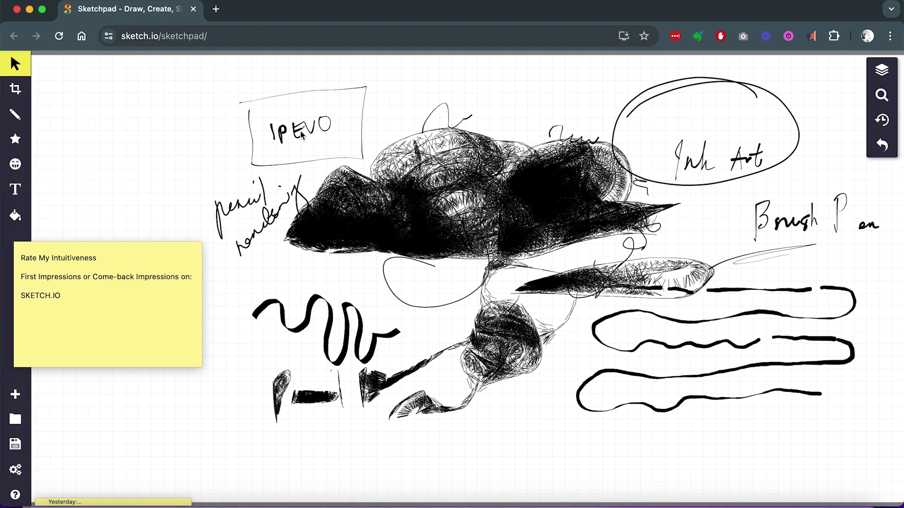
Search the computer's installed applications for "sketchp", and return to the drawing in the browser
{"action": "key", "text": "F4"}
{"action": "type", "text": "sketchp"}
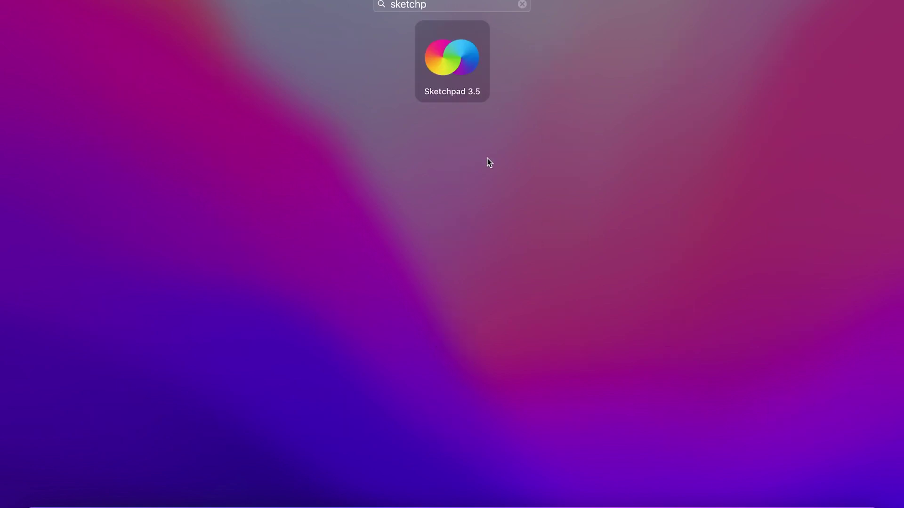
{"action": "left_click", "coordinate": [408, 191]}
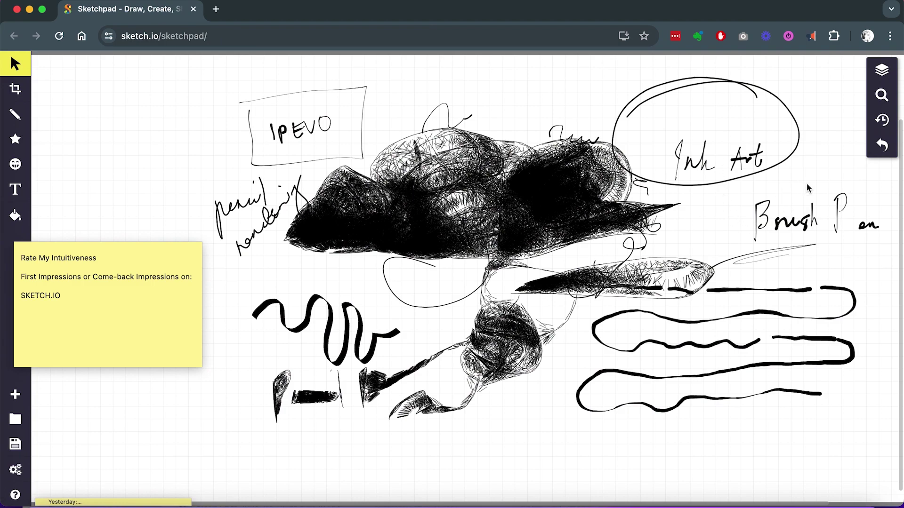
Move the pencil ellipse from "Ink Art" back down around "Brush Pen"
{"action": "left_click", "coordinate": [690, 81]}
{"action": "mouse_move", "coordinate": [689, 81]}
{"action": "left_mouse_down"}
{"action": "mouse_move", "coordinate": [580, 99]}
{"action": "mouse_move", "coordinate": [548, 80]}
{"action": "mouse_move", "coordinate": [426, 66]}
{"action": "mouse_move", "coordinate": [540, 90]}
{"action": "mouse_move", "coordinate": [734, 102]}
{"action": "mouse_move", "coordinate": [846, 204]}
{"action": "mouse_move", "coordinate": [867, 197]}
{"action": "mouse_move", "coordinate": [844, 184]}
{"action": "mouse_move", "coordinate": [845, 171]}
{"action": "left_mouse_up"}
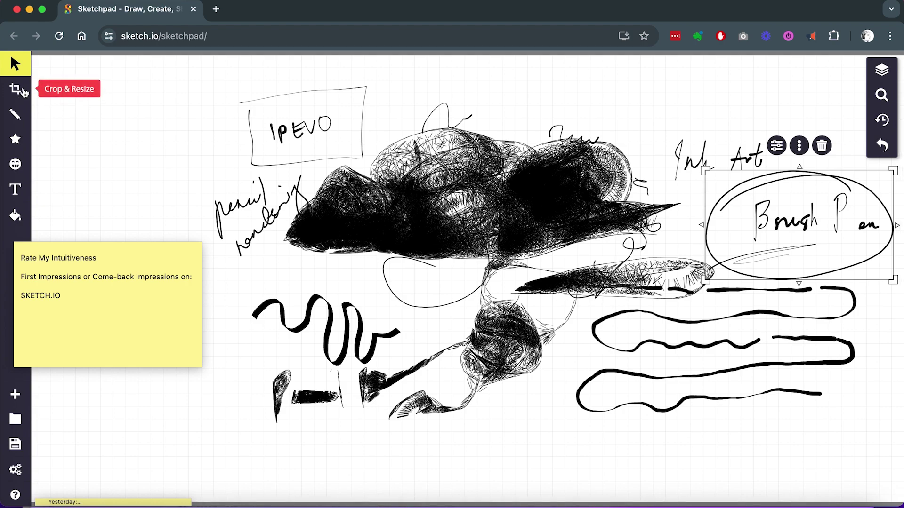
Switch to the Calligraphy brush and draw thick zigzag and wavy strokes above the cloud
{"action": "left_click", "coordinate": [15, 114]}
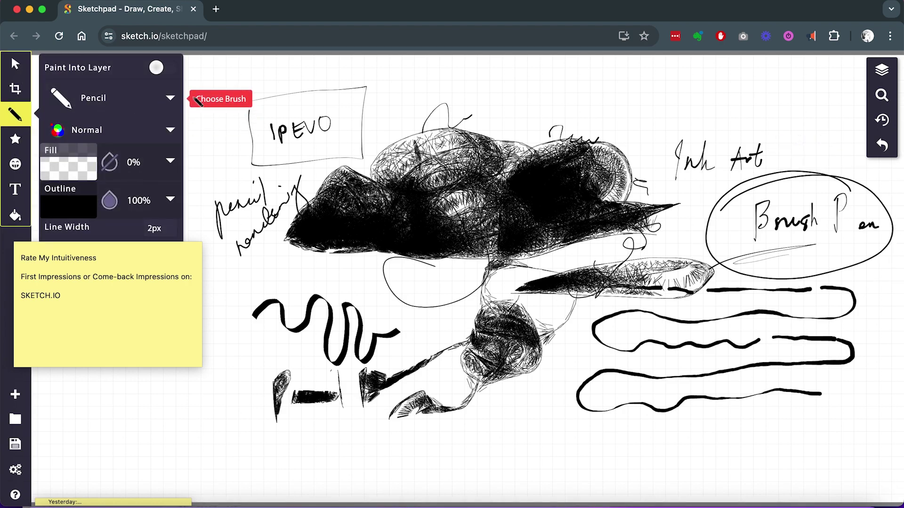
{"action": "left_click", "coordinate": [136, 100]}
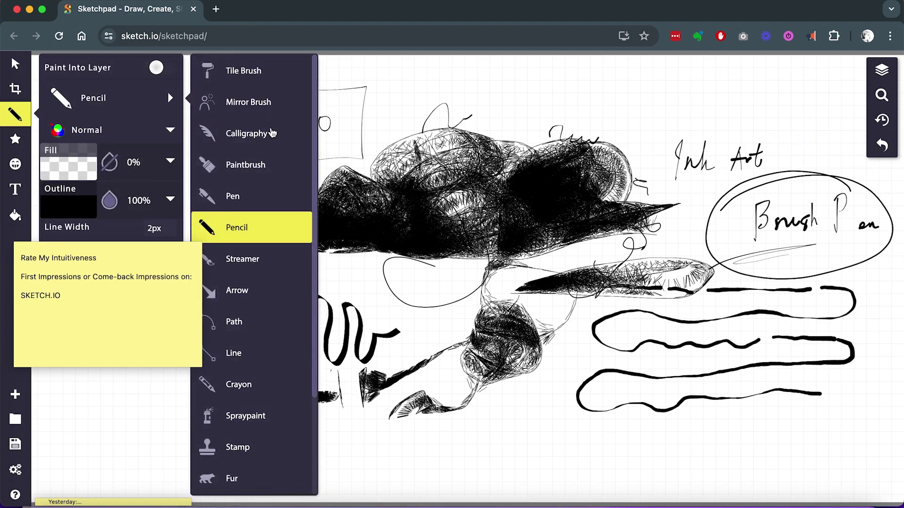
{"action": "left_click", "coordinate": [266, 136]}
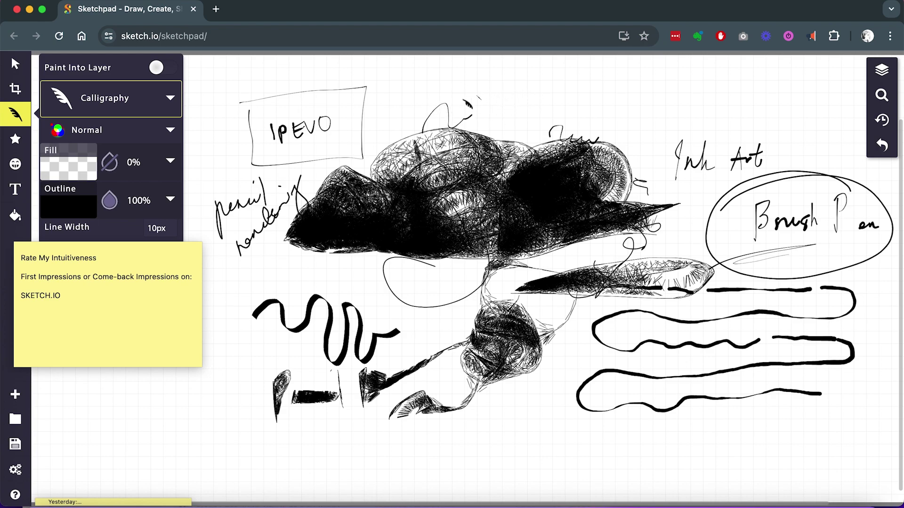
{"action": "mouse_move", "coordinate": [485, 122]}
{"action": "left_mouse_down"}
{"action": "mouse_move", "coordinate": [510, 126]}
{"action": "mouse_move", "coordinate": [506, 142]}
{"action": "mouse_move", "coordinate": [536, 100]}
{"action": "mouse_move", "coordinate": [568, 99]}
{"action": "mouse_move", "coordinate": [603, 66]}
{"action": "mouse_move", "coordinate": [596, 94]}
{"action": "mouse_move", "coordinate": [600, 80]}
{"action": "mouse_move", "coordinate": [636, 115]}
{"action": "mouse_move", "coordinate": [649, 108]}
{"action": "mouse_move", "coordinate": [668, 120]}
{"action": "mouse_move", "coordinate": [663, 108]}
{"action": "mouse_move", "coordinate": [691, 100]}
{"action": "left_mouse_up"}
Move the sticky note clear of the brush settings and set the Calligraphy tip angle to 30°
{"action": "left_click", "coordinate": [17, 116]}
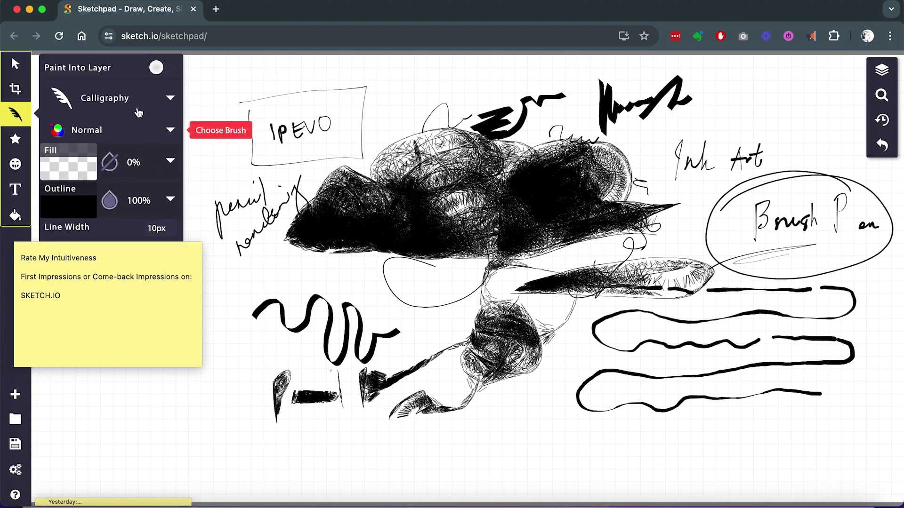
{"action": "left_click_drag", "start_coordinate": [123, 253], "coordinate": [143, 340]}
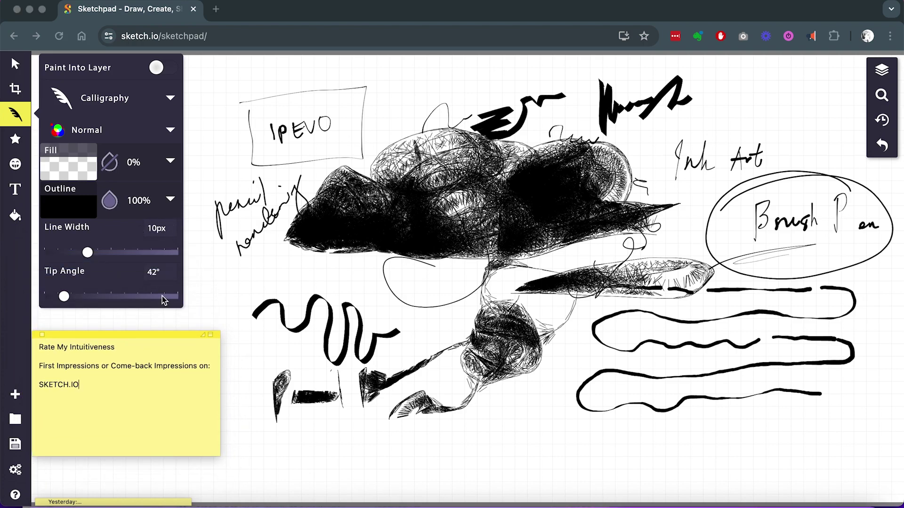
{"action": "double_click", "coordinate": [153, 273]}
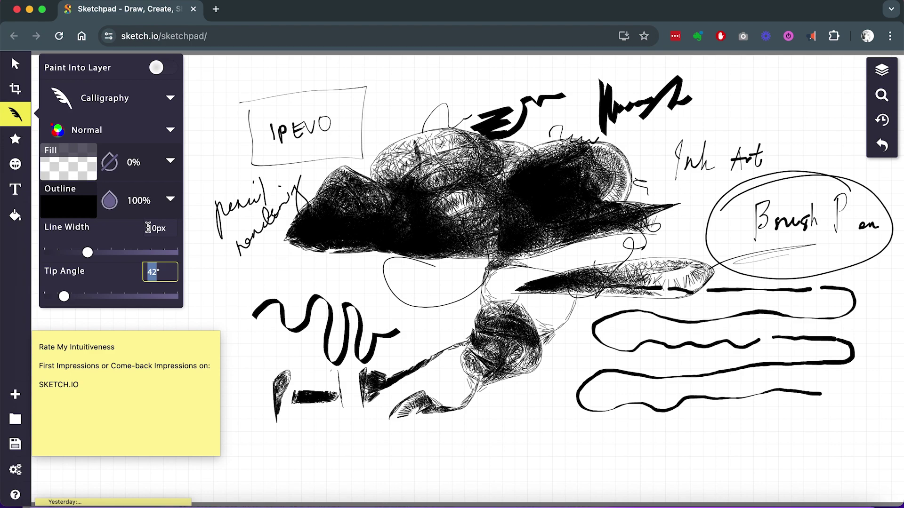
{"action": "type", "text": "30"}
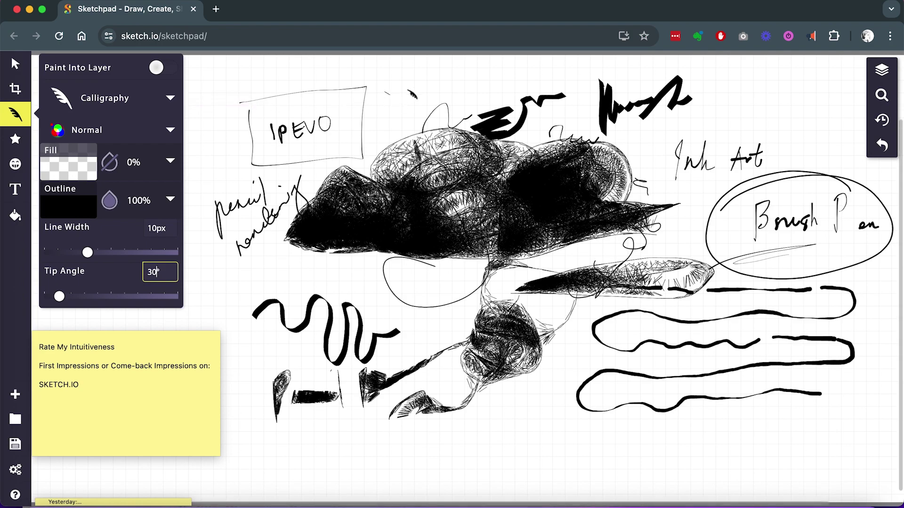
Draw several short calligraphy dashes and slanted strokes in different directions beside the "IPEVO" box
{"action": "mouse_move", "coordinate": [375, 86]}
{"action": "left_mouse_down"}
{"action": "mouse_move", "coordinate": [395, 100]}
{"action": "mouse_move", "coordinate": [381, 90]}
{"action": "left_mouse_up"}
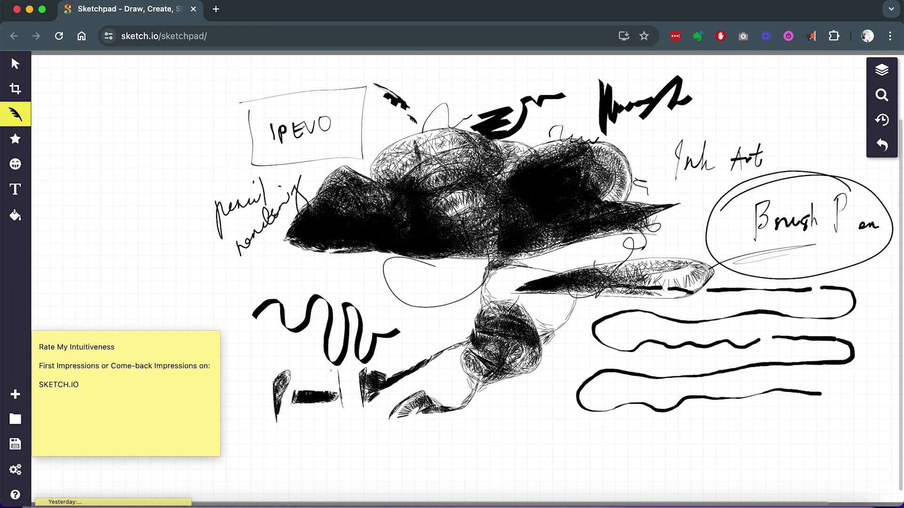
{"action": "mouse_move", "coordinate": [421, 97]}
{"action": "left_mouse_down"}
{"action": "mouse_move", "coordinate": [466, 69]}
{"action": "mouse_move", "coordinate": [443, 89]}
{"action": "mouse_move", "coordinate": [433, 78]}
{"action": "mouse_move", "coordinate": [440, 74]}
{"action": "left_mouse_up"}
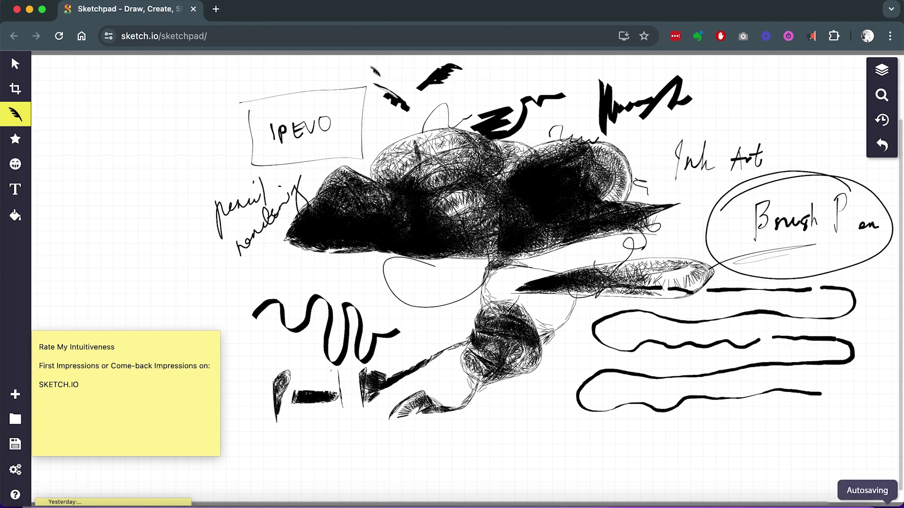
{"action": "left_click_drag", "start_coordinate": [404, 82], "coordinate": [426, 60]}
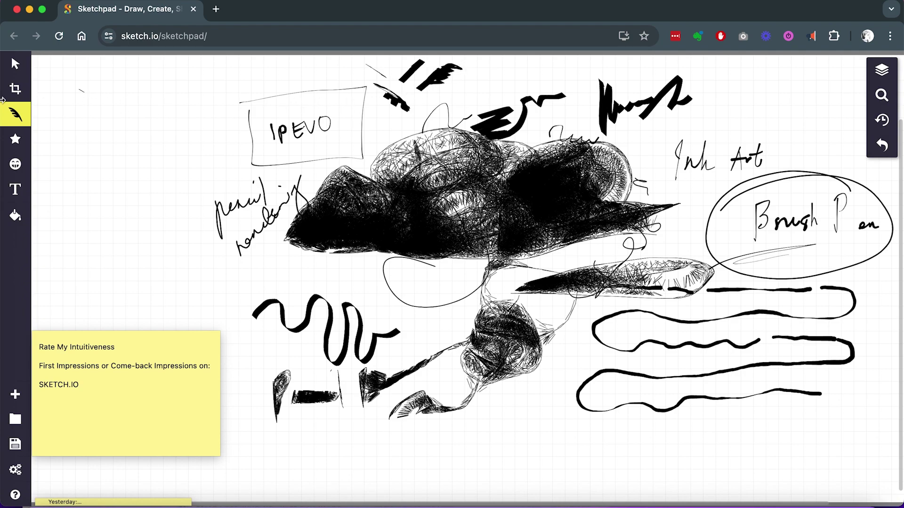
Try to enter a negative Calligraphy tip angle, and draw a short slanted stroke above the thick wavy stroke
{"action": "left_click", "coordinate": [29, 117]}
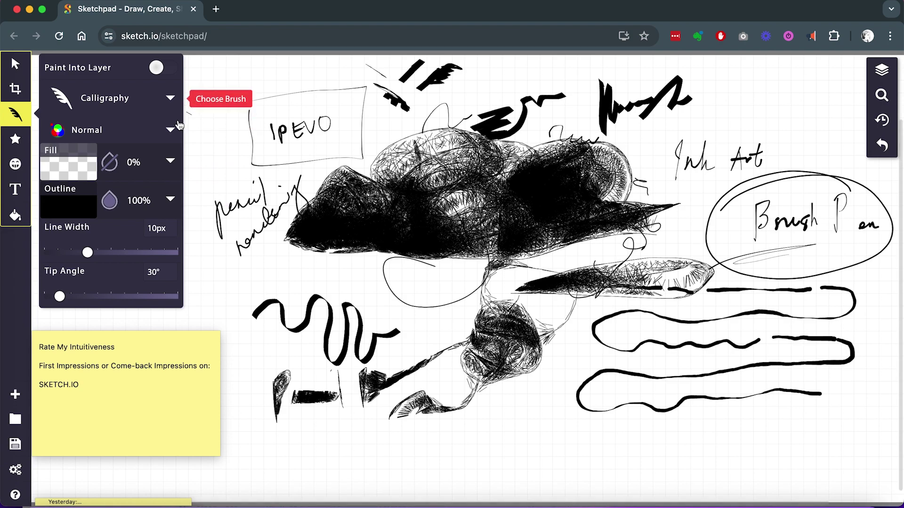
{"action": "left_click", "coordinate": [171, 98]}
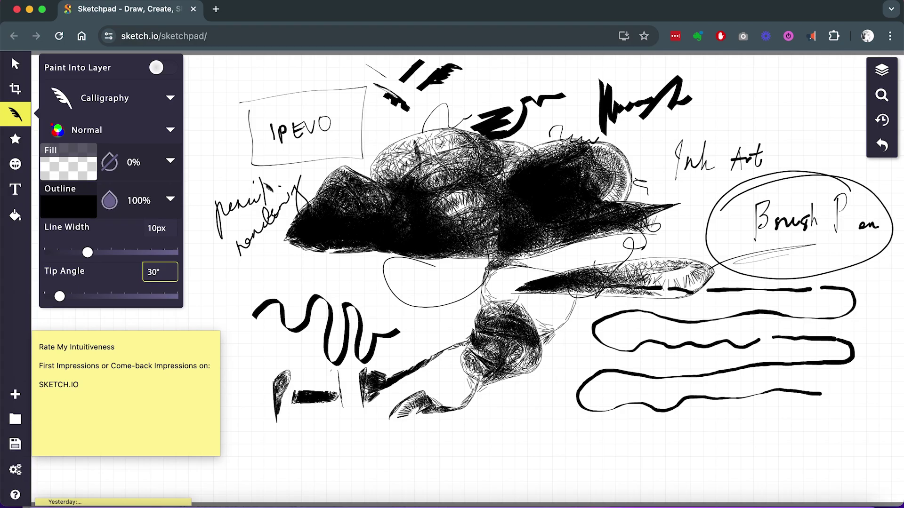
{"action": "double_click", "coordinate": [155, 272]}
{"action": "type", "text": "-"}
{"action": "mouse_move", "coordinate": [349, 288]}
{"action": "left_mouse_down"}
{"action": "mouse_move", "coordinate": [369, 263]}
{"action": "mouse_move", "coordinate": [379, 270]}
{"action": "left_mouse_up"}
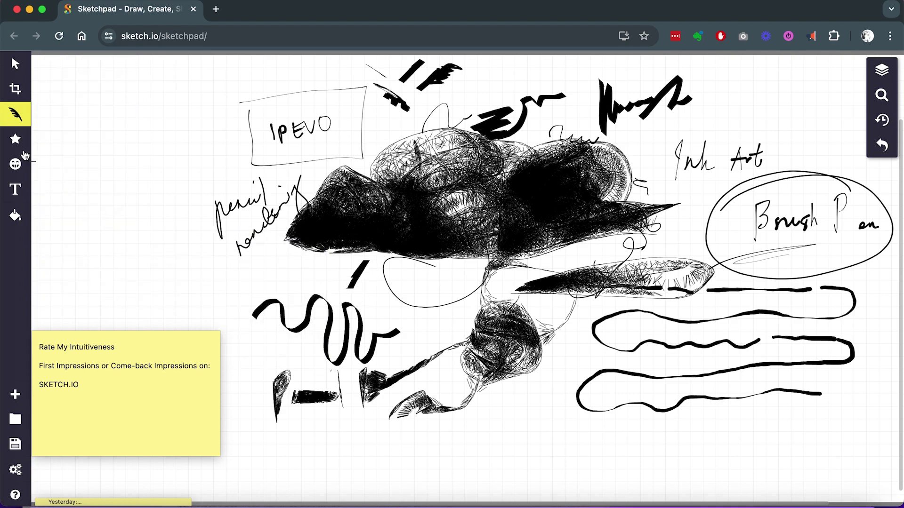
Draw blocky calligraphy marks with a 0° tip angle below "pencil rendering", and reopen the brush settings
{"action": "left_click", "coordinate": [16, 114]}
{"action": "left_click", "coordinate": [150, 269]}
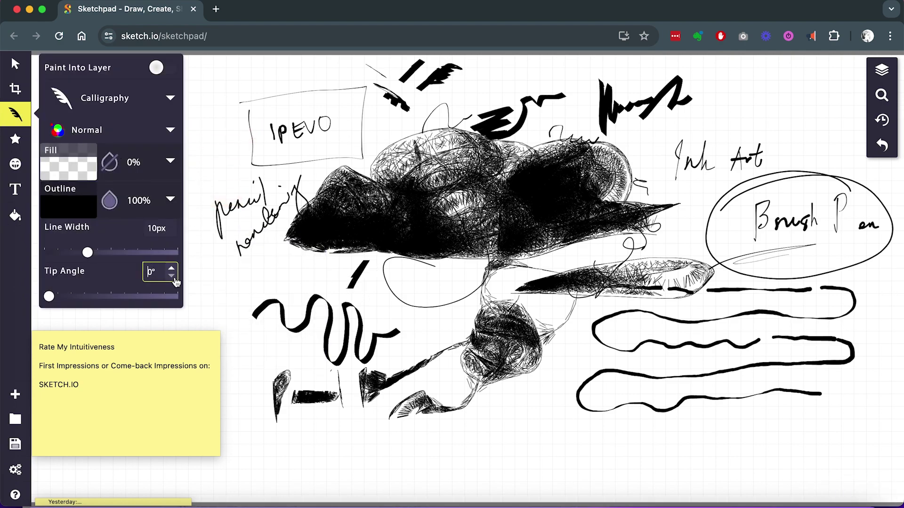
{"action": "mouse_move", "coordinate": [272, 282]}
{"action": "left_mouse_down"}
{"action": "mouse_move", "coordinate": [300, 275]}
{"action": "mouse_move", "coordinate": [296, 288]}
{"action": "mouse_move", "coordinate": [281, 273]}
{"action": "mouse_move", "coordinate": [274, 285]}
{"action": "mouse_move", "coordinate": [263, 277]}
{"action": "mouse_move", "coordinate": [197, 281]}
{"action": "left_mouse_up"}
{"action": "left_click_drag", "start_coordinate": [187, 231], "coordinate": [165, 281]}
{"action": "mouse_move", "coordinate": [175, 247]}
{"action": "left_mouse_down"}
{"action": "mouse_move", "coordinate": [212, 273]}
{"action": "mouse_move", "coordinate": [228, 275]}
{"action": "mouse_move", "coordinate": [238, 259]}
{"action": "left_mouse_up"}
{"action": "left_click", "coordinate": [17, 120]}
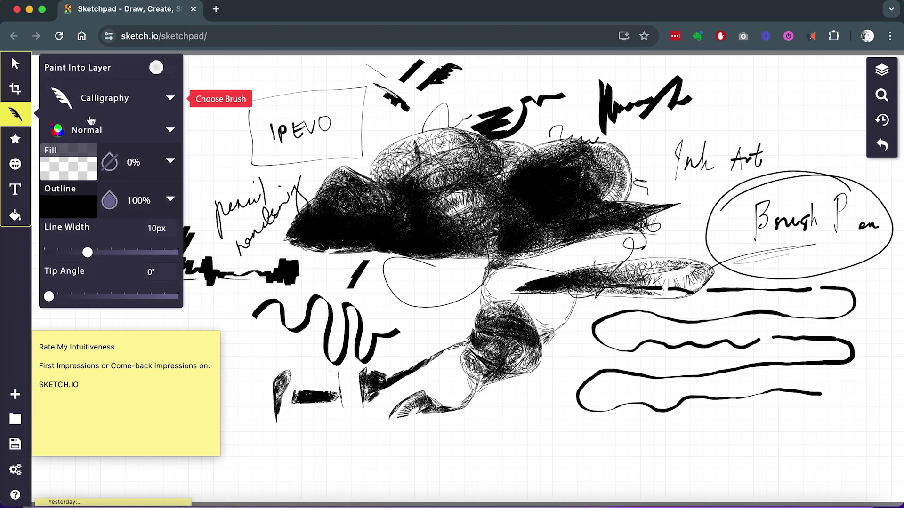
Switch to the Pen brush and draw a slanted stroke and zigzag scribbles to the left of the "IPEVO" box
{"action": "left_click", "coordinate": [168, 97]}
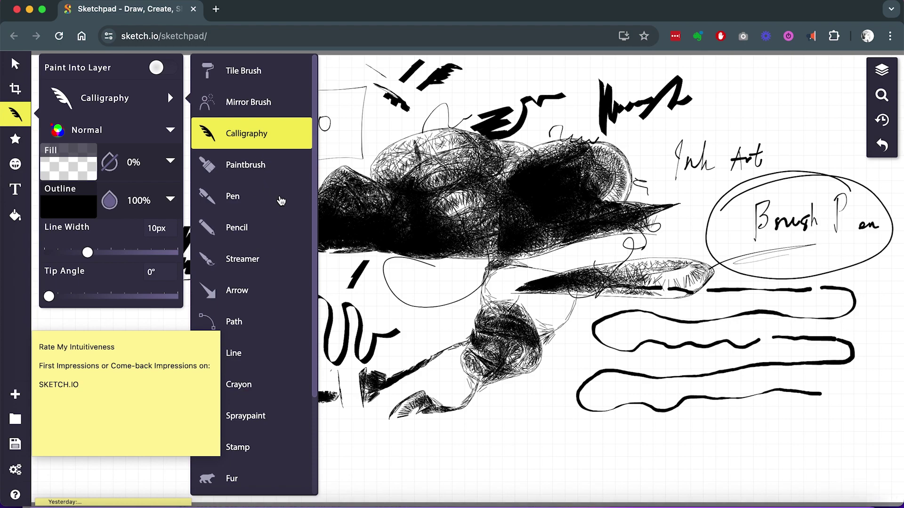
{"action": "left_click", "coordinate": [281, 199]}
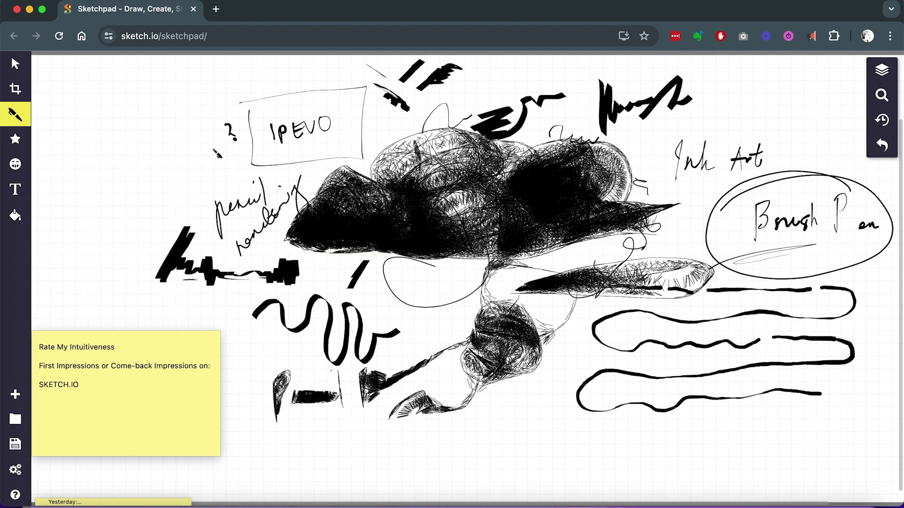
{"action": "mouse_move", "coordinate": [163, 140]}
{"action": "left_mouse_down"}
{"action": "mouse_move", "coordinate": [190, 161]}
{"action": "mouse_move", "coordinate": [190, 147]}
{"action": "mouse_move", "coordinate": [202, 173]}
{"action": "mouse_move", "coordinate": [207, 151]}
{"action": "mouse_move", "coordinate": [214, 162]}
{"action": "mouse_move", "coordinate": [230, 158]}
{"action": "mouse_move", "coordinate": [217, 156]}
{"action": "mouse_move", "coordinate": [235, 171]}
{"action": "mouse_move", "coordinate": [223, 162]}
{"action": "mouse_move", "coordinate": [229, 186]}
{"action": "left_mouse_up"}
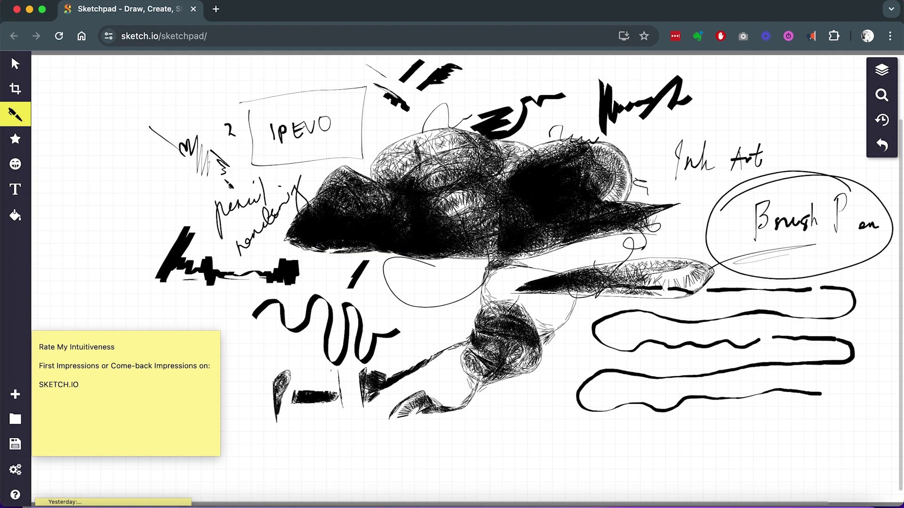
{"action": "left_click", "coordinate": [144, 109]}
{"action": "mouse_move", "coordinate": [135, 149]}
{"action": "left_mouse_down"}
{"action": "mouse_move", "coordinate": [157, 186]}
{"action": "mouse_move", "coordinate": [161, 172]}
{"action": "mouse_move", "coordinate": [167, 212]}
{"action": "mouse_move", "coordinate": [181, 182]}
{"action": "mouse_move", "coordinate": [187, 187]}
{"action": "left_mouse_up"}
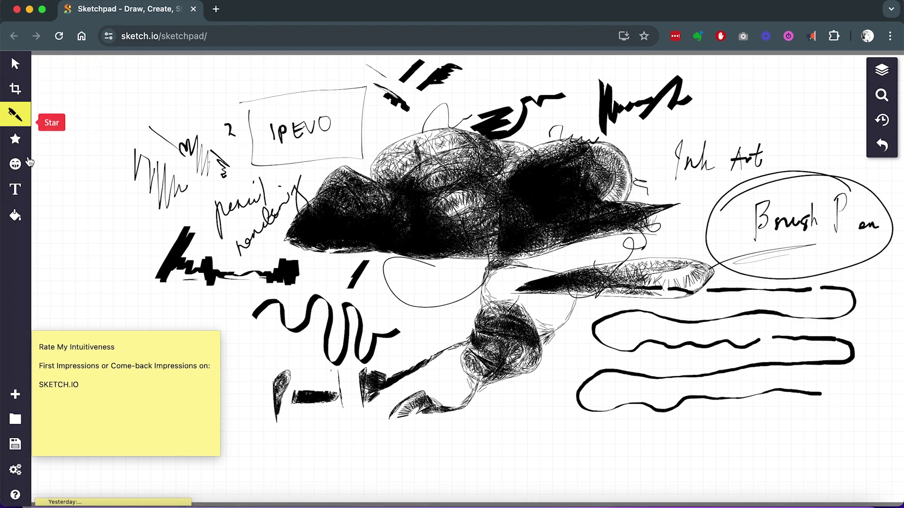
Try selecting the whole drawing with a marquee, and shift the pen scribble beside the "IPEVO" box slightly
{"action": "left_click", "coordinate": [17, 63]}
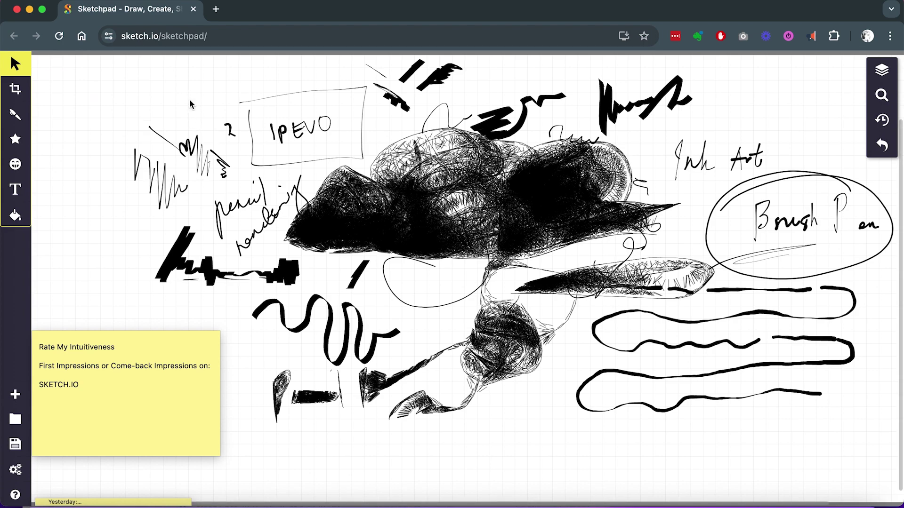
{"action": "mouse_move", "coordinate": [114, 66]}
{"action": "left_mouse_down"}
{"action": "mouse_move", "coordinate": [575, 307]}
{"action": "mouse_move", "coordinate": [738, 456]}
{"action": "mouse_move", "coordinate": [844, 467]}
{"action": "left_mouse_up"}
{"action": "left_click", "coordinate": [785, 114]}
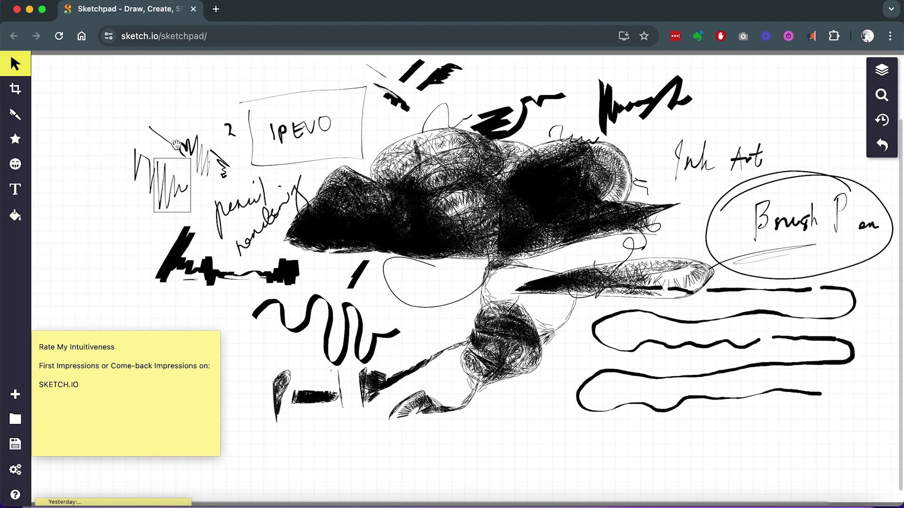
{"action": "mouse_move", "coordinate": [187, 152]}
{"action": "left_mouse_down"}
{"action": "mouse_move", "coordinate": [174, 112]}
{"action": "mouse_move", "coordinate": [185, 128]}
{"action": "left_mouse_up"}
{"action": "left_click", "coordinate": [226, 105]}
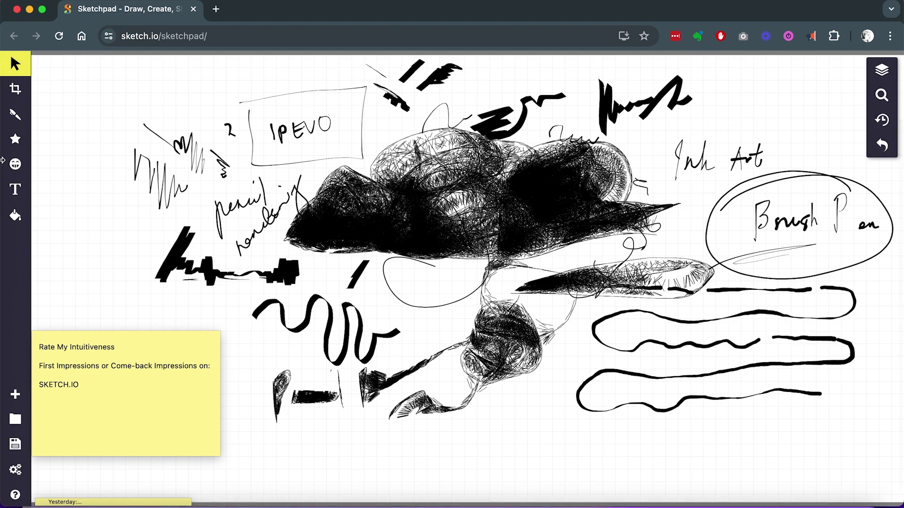
Draw two long, thin slanted strokes with the Pen brush above the "Ink Art" lettering
{"action": "left_click", "coordinate": [19, 118]}
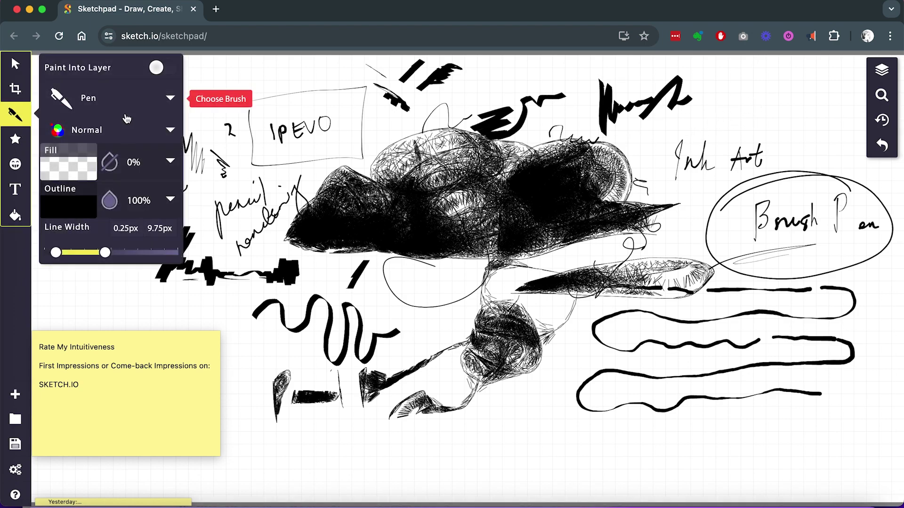
{"action": "left_click_drag", "start_coordinate": [782, 102], "coordinate": [705, 123]}
{"action": "left_click_drag", "start_coordinate": [846, 101], "coordinate": [789, 124]}
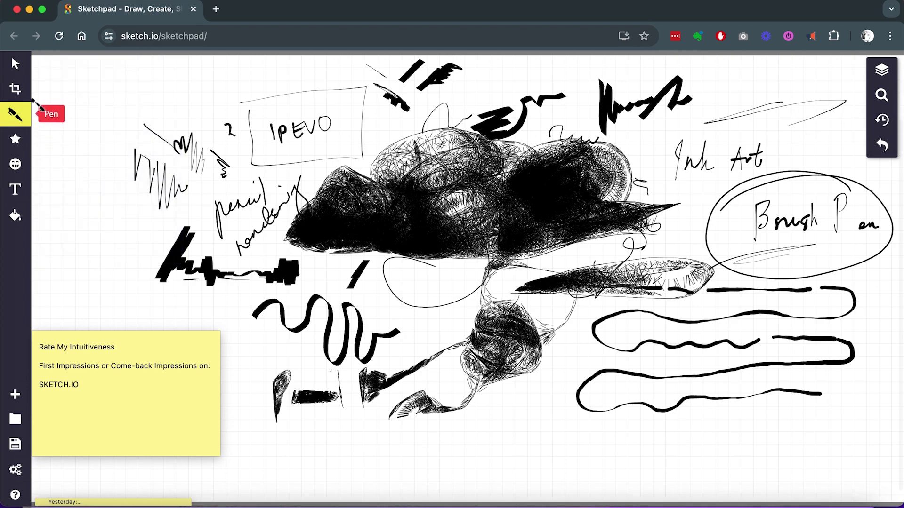
Switch to the Pencil brush and draw wavy, looping lines beside the "pencil rendering" lettering and along the lower part of the canvas
{"action": "left_click", "coordinate": [16, 113]}
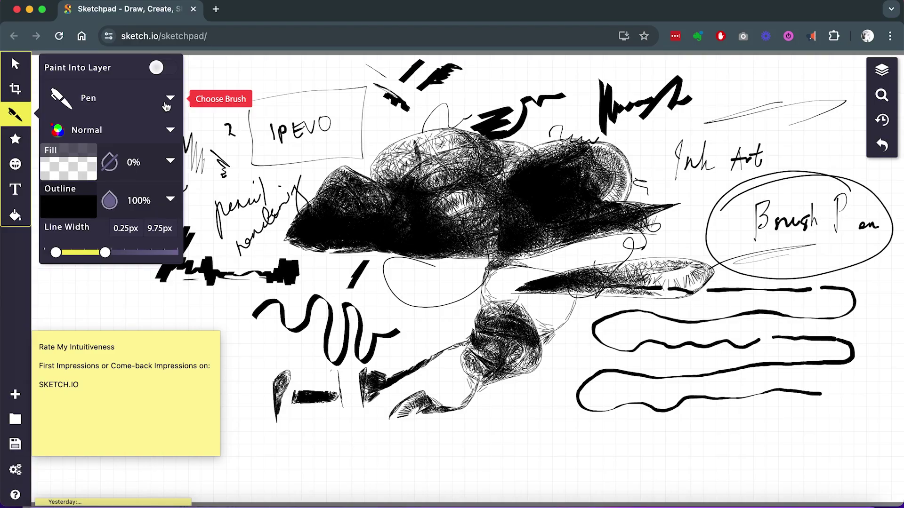
{"action": "left_click", "coordinate": [153, 110]}
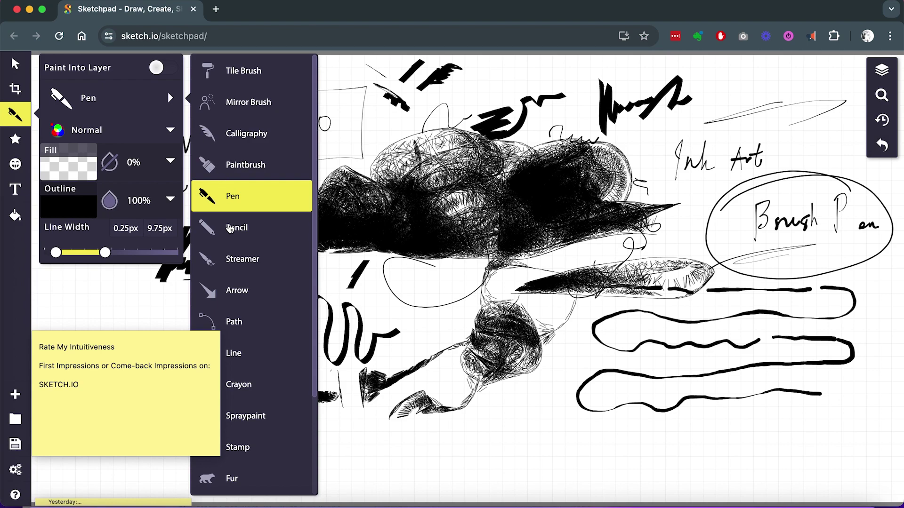
{"action": "left_click", "coordinate": [236, 228]}
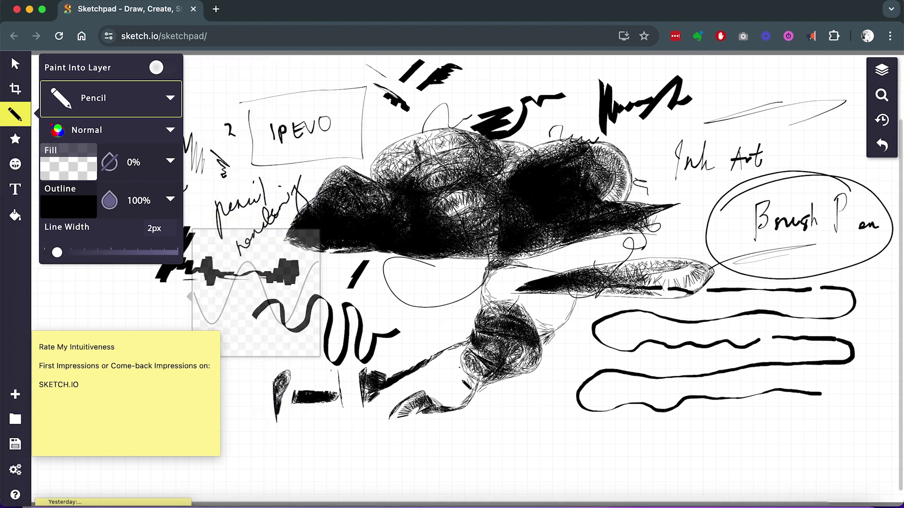
{"action": "mouse_move", "coordinate": [486, 433]}
{"action": "left_mouse_down"}
{"action": "mouse_move", "coordinate": [543, 416]}
{"action": "mouse_move", "coordinate": [517, 466]}
{"action": "mouse_move", "coordinate": [615, 423]}
{"action": "mouse_move", "coordinate": [616, 449]}
{"action": "mouse_move", "coordinate": [657, 463]}
{"action": "mouse_move", "coordinate": [709, 410]}
{"action": "left_mouse_up"}
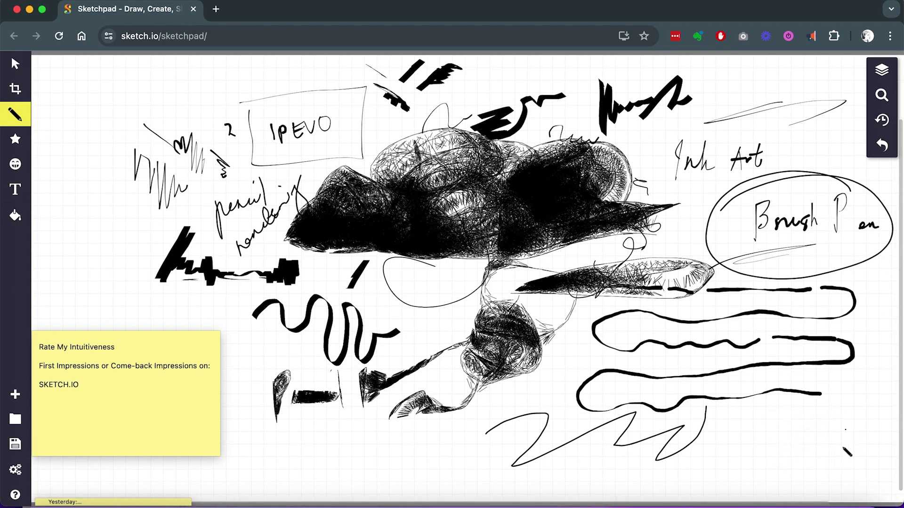
{"action": "mouse_move", "coordinate": [83, 279]}
{"action": "left_mouse_down"}
{"action": "mouse_move", "coordinate": [61, 200]}
{"action": "mouse_move", "coordinate": [129, 256]}
{"action": "mouse_move", "coordinate": [159, 218]}
{"action": "left_mouse_up"}
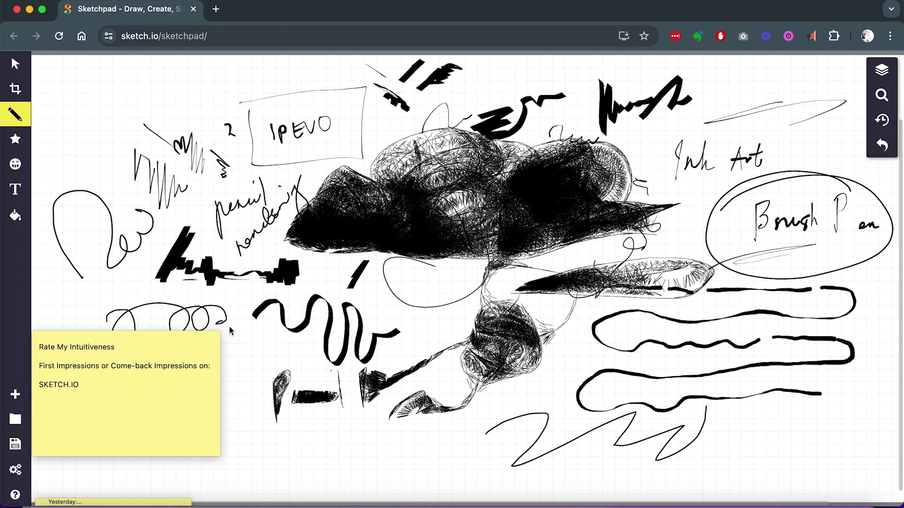
{"action": "mouse_move", "coordinate": [248, 379]}
{"action": "left_mouse_down"}
{"action": "mouse_move", "coordinate": [349, 438]}
{"action": "mouse_move", "coordinate": [354, 401]}
{"action": "mouse_move", "coordinate": [377, 424]}
{"action": "mouse_move", "coordinate": [387, 459]}
{"action": "mouse_move", "coordinate": [419, 474]}
{"action": "mouse_move", "coordinate": [426, 461]}
{"action": "mouse_move", "coordinate": [502, 455]}
{"action": "left_mouse_up"}
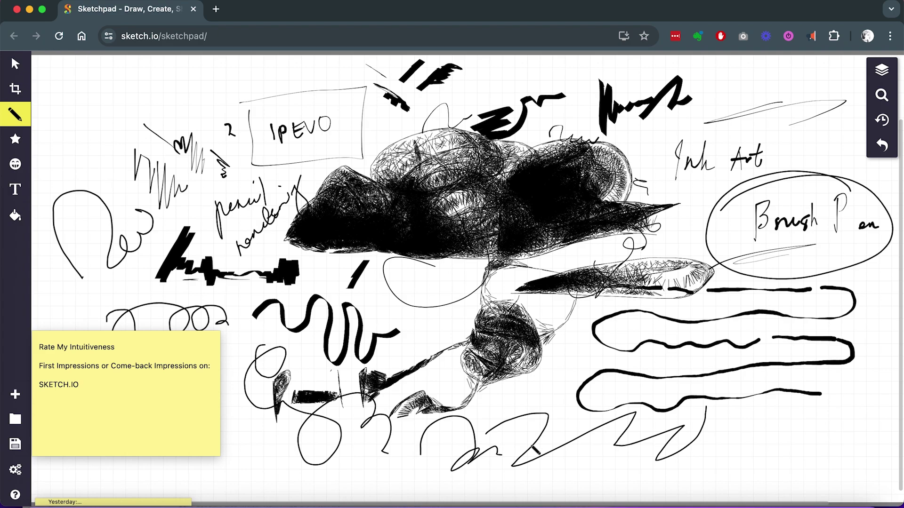
Zoom the canvas in and out to examine the whole drawing and its edges
{"action": "scroll", "coordinate": [508, 460], "scroll_direction": "up", "scroll_amount": 2}
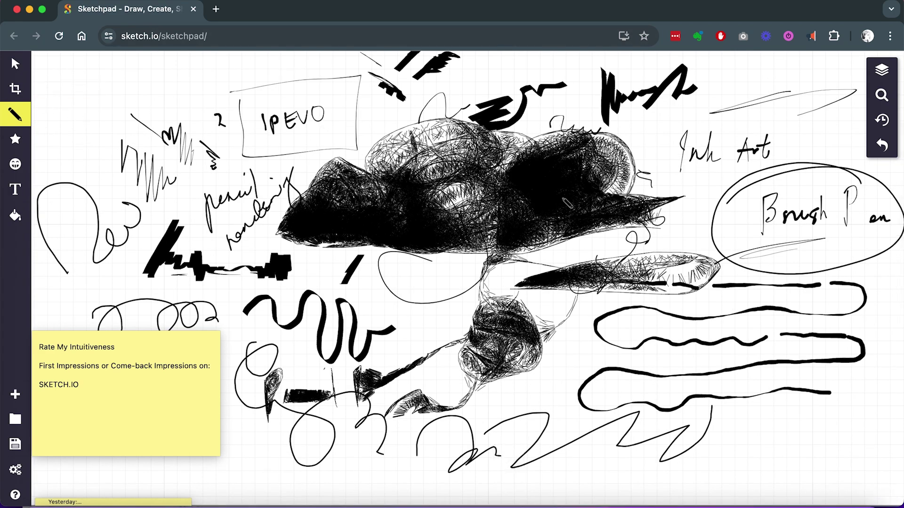
{"action": "scroll", "coordinate": [567, 203], "scroll_direction": "down", "scroll_amount": 5}
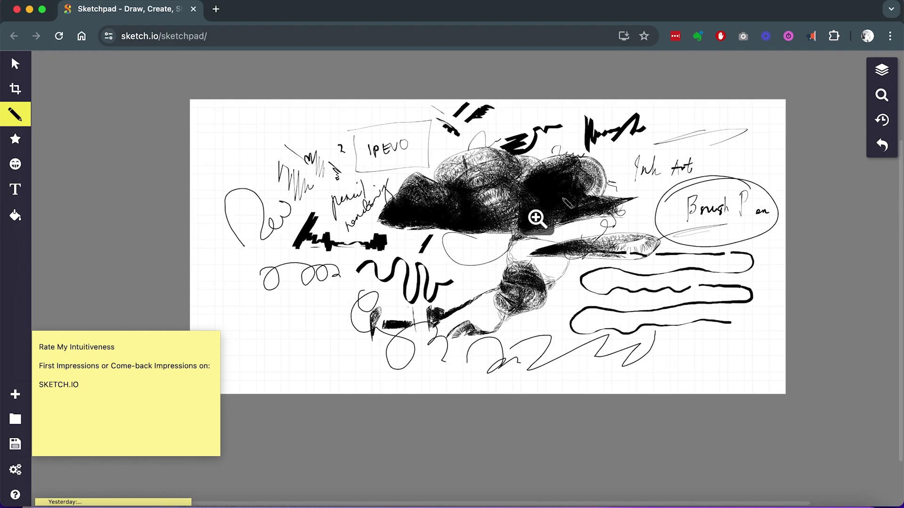
{"action": "scroll", "coordinate": [537, 218], "scroll_direction": "up", "scroll_amount": 3}
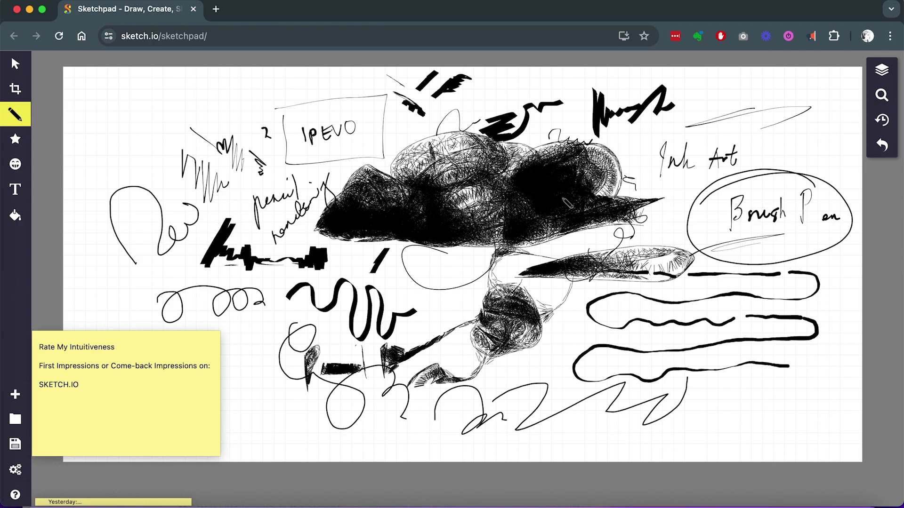
{"action": "scroll", "coordinate": [232, 142], "scroll_direction": "up", "scroll_amount": 2}
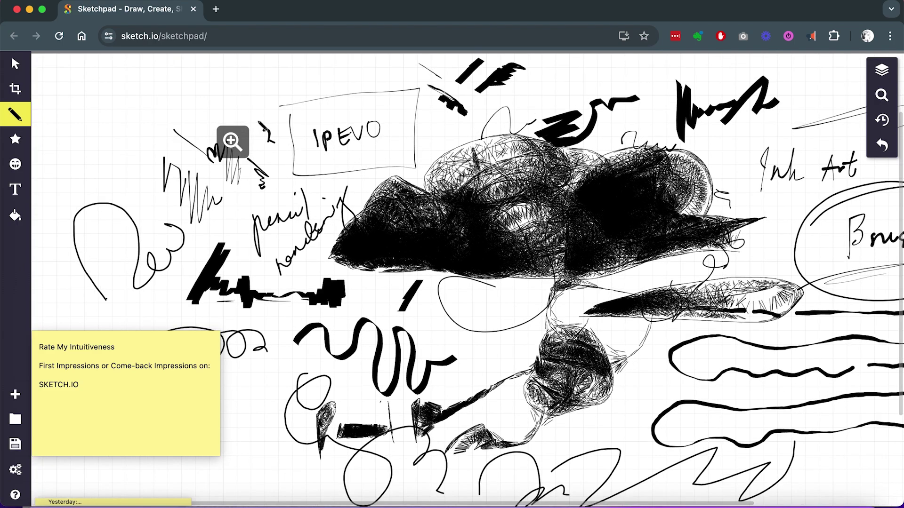
{"action": "scroll", "coordinate": [232, 142], "scroll_direction": "down", "scroll_amount": 4}
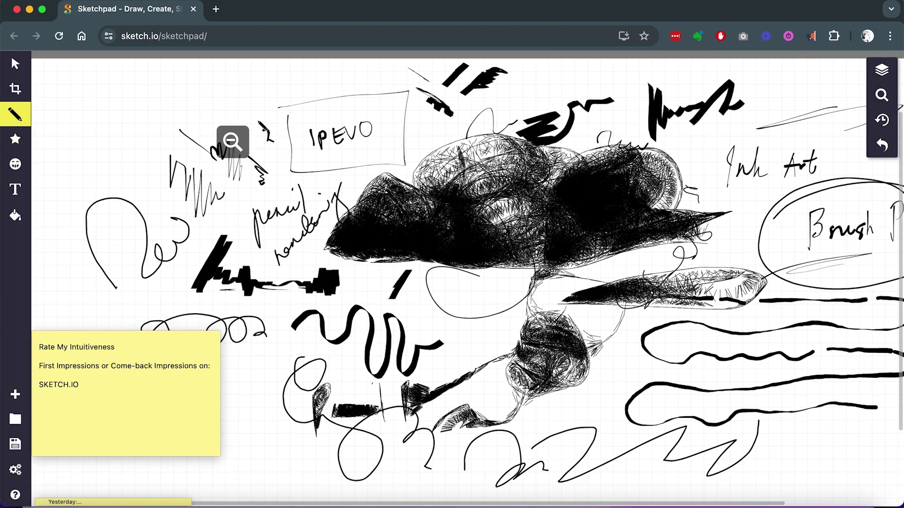
{"action": "scroll", "coordinate": [232, 141], "scroll_direction": "down", "scroll_amount": 3}
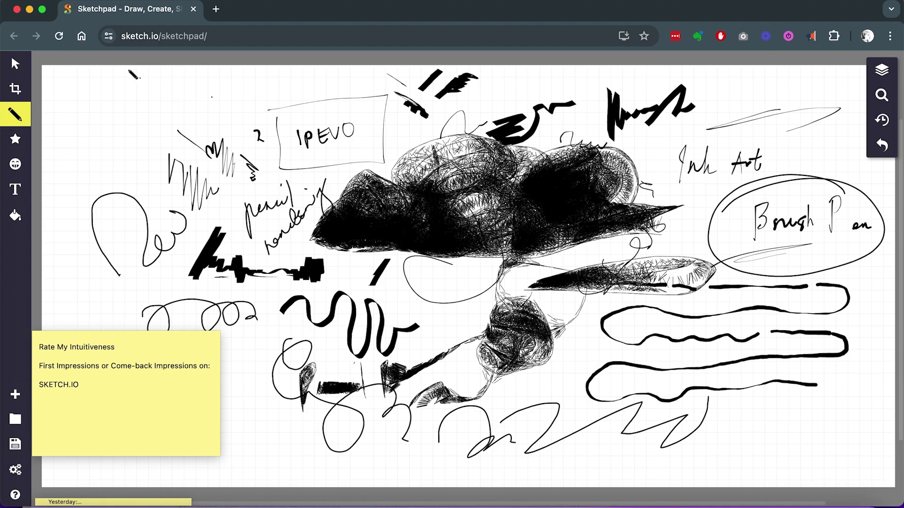
View the Mac's system overview with its macOS version and hardware details, and close it
{"action": "left_click", "coordinate": [10, 5]}
{"action": "left_click", "coordinate": [40, 8]}
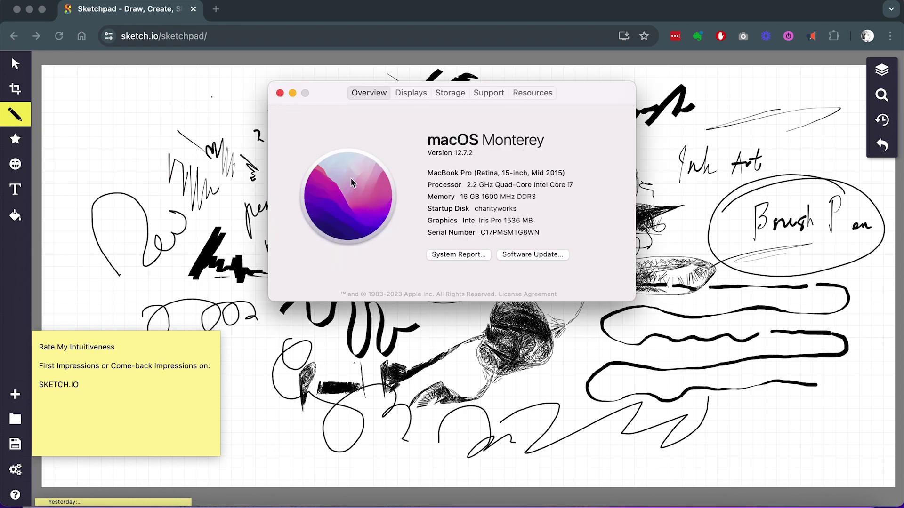
{"action": "left_click", "coordinate": [280, 93]}
Draw a wavy Pencil stroke above the zigzag scribbles, to the left of the "IPEVO" box
{"action": "left_click_drag", "start_coordinate": [114, 121], "coordinate": [254, 93]}
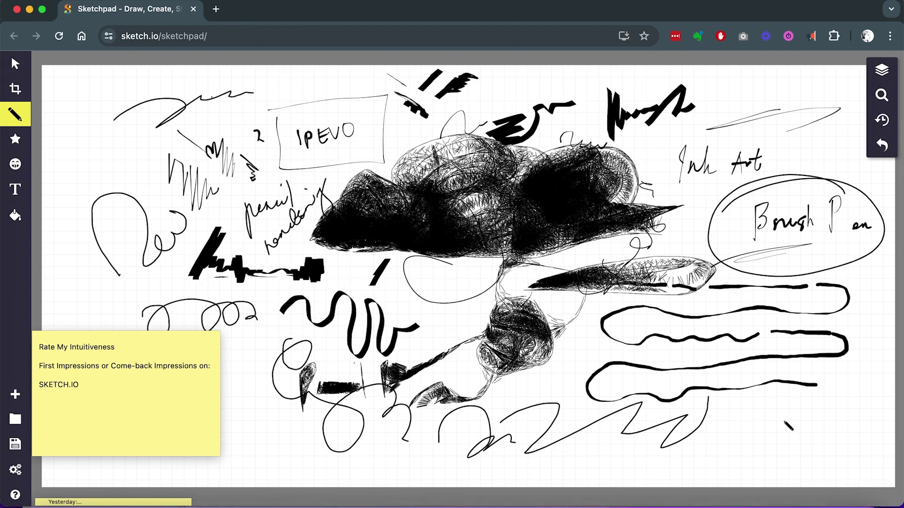
Examine how the canvas view responds to repeated zooming and panning
{"action": "scroll", "coordinate": [789, 426], "scroll_direction": "down", "scroll_amount": 3}
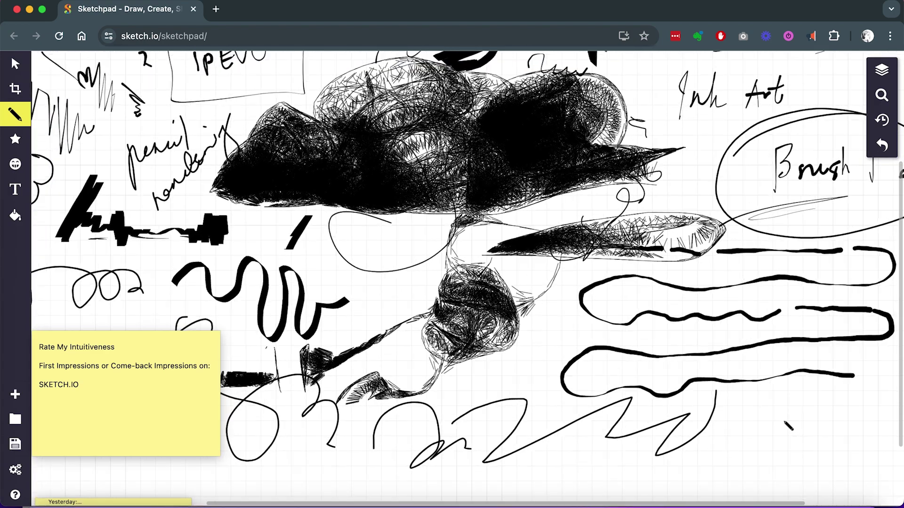
{"action": "scroll", "coordinate": [788, 426], "scroll_direction": "up", "scroll_amount": 1}
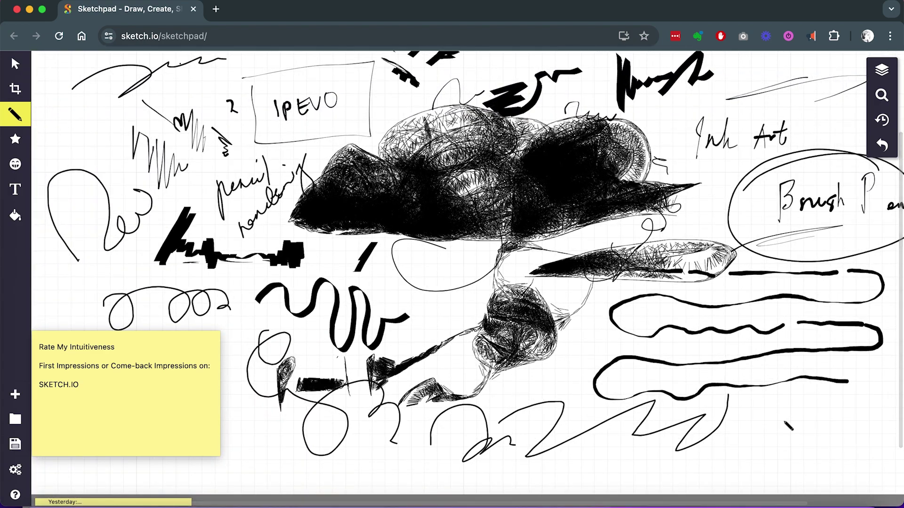
{"action": "scroll", "coordinate": [716, 428], "scroll_direction": "up", "scroll_amount": 2}
{"action": "scroll", "coordinate": [716, 428], "scroll_direction": "down", "scroll_amount": 3}
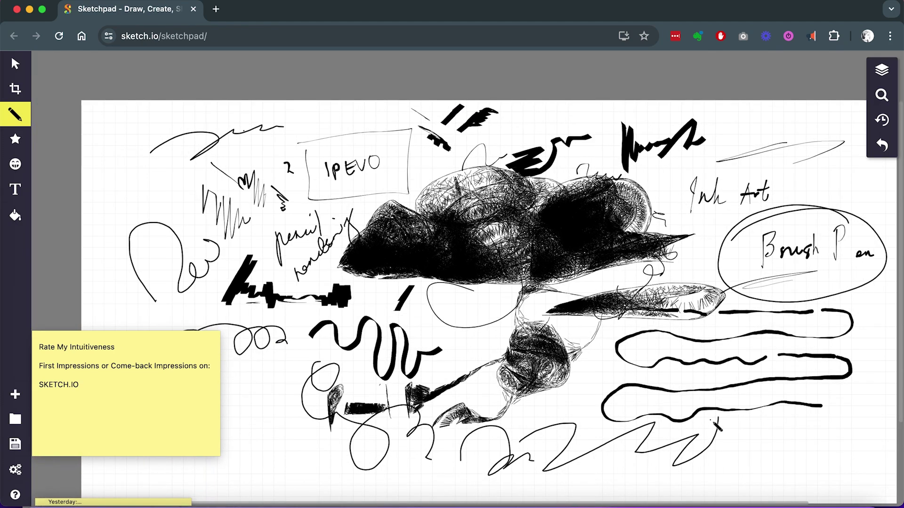
{"action": "scroll", "coordinate": [716, 427], "scroll_direction": "up", "scroll_amount": 3}
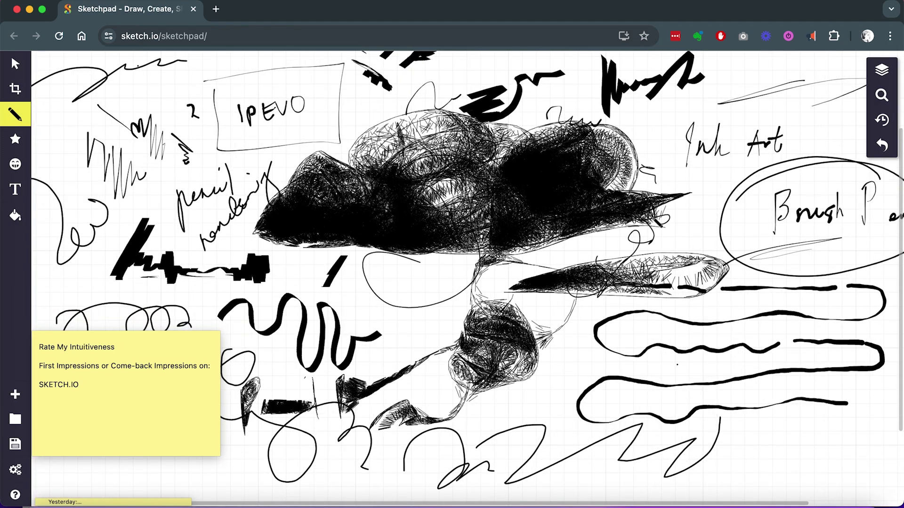
{"action": "scroll", "coordinate": [612, 281], "scroll_direction": "up", "scroll_amount": 2}
{"action": "scroll", "coordinate": [601, 426], "scroll_direction": "down", "scroll_amount": 3}
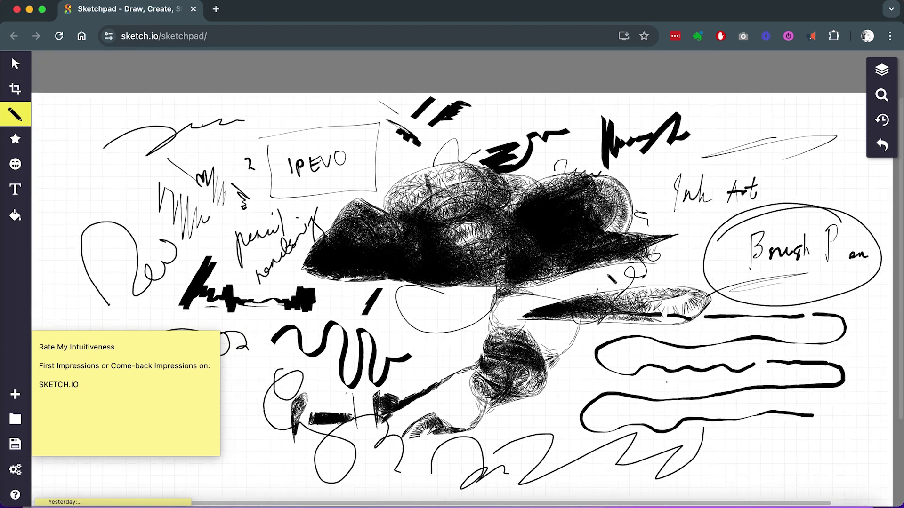
{"action": "scroll", "coordinate": [612, 278], "scroll_direction": "down", "scroll_amount": 2}
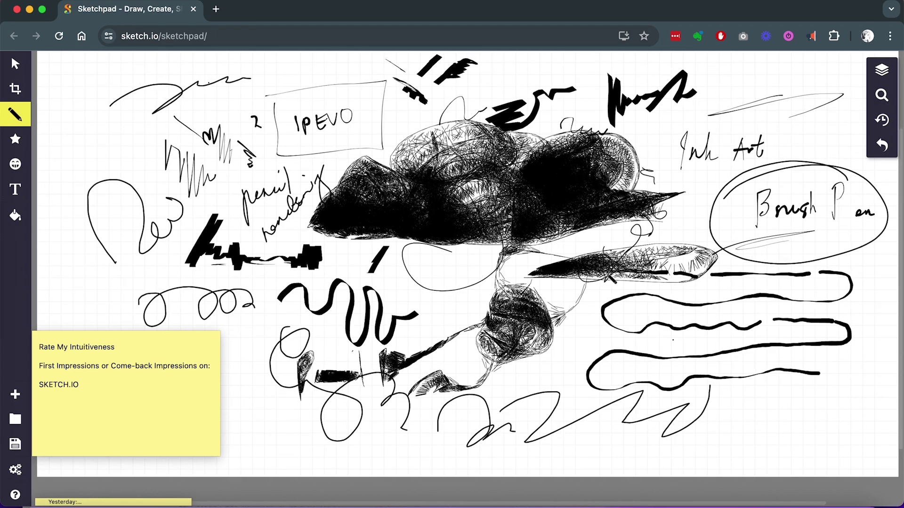
{"action": "scroll", "coordinate": [610, 278], "scroll_direction": "up", "scroll_amount": 3}
{"action": "left_click", "coordinate": [127, 413]}
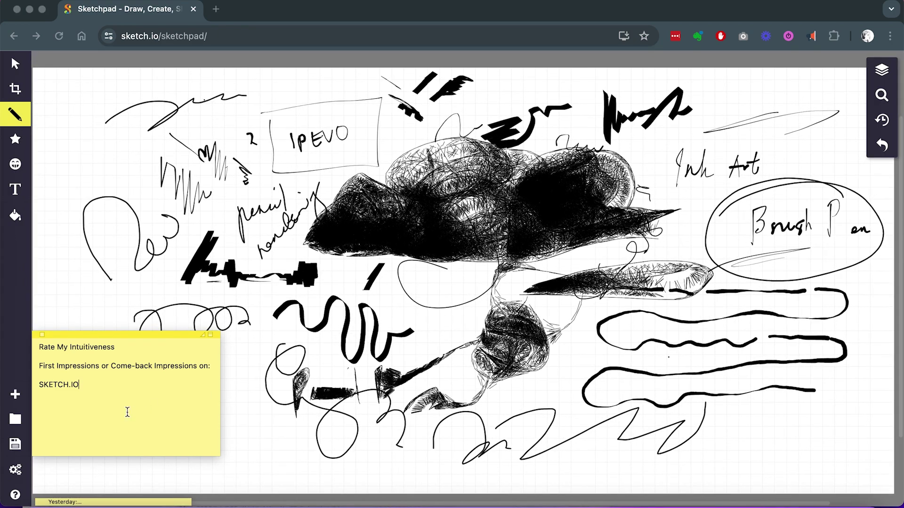
Turn on Snap To Guides in the canvas settings and move the sticky note clear of the settings list
{"action": "left_click", "coordinate": [16, 473]}
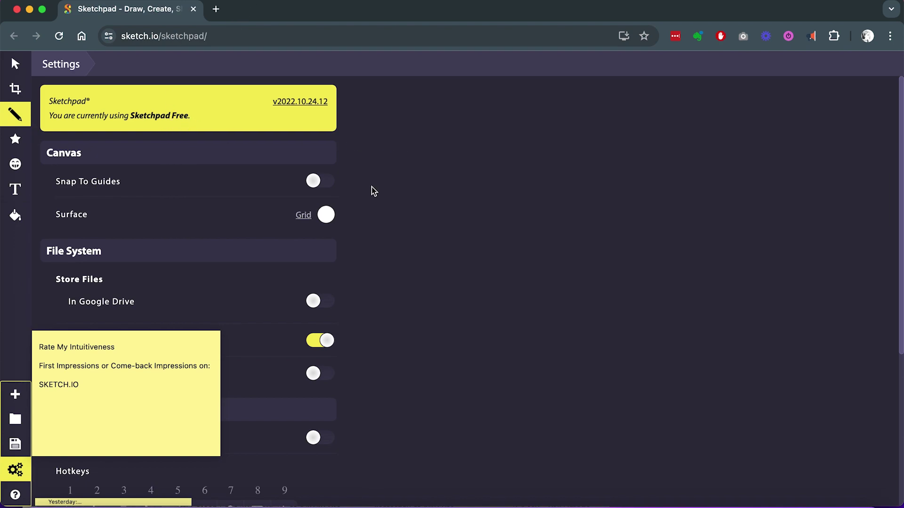
{"action": "left_click", "coordinate": [174, 340]}
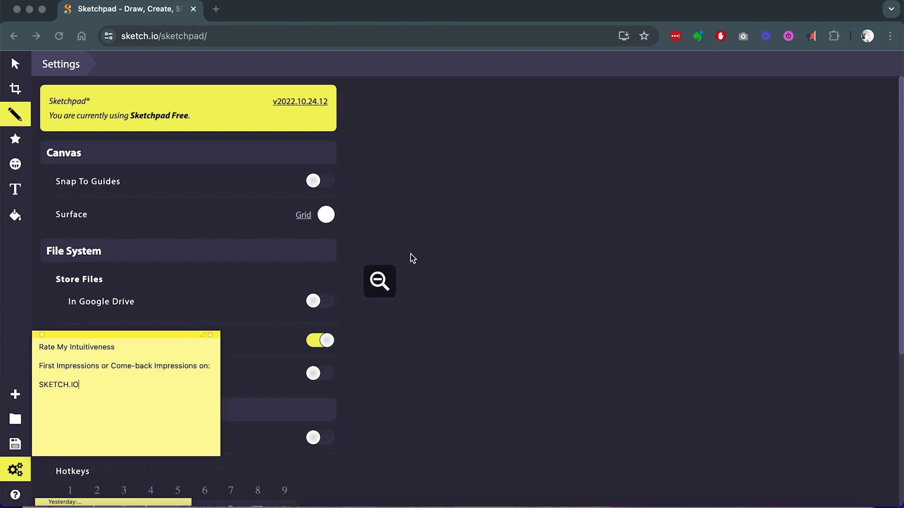
{"action": "scroll", "coordinate": [228, 195], "scroll_direction": "down", "scroll_amount": 2}
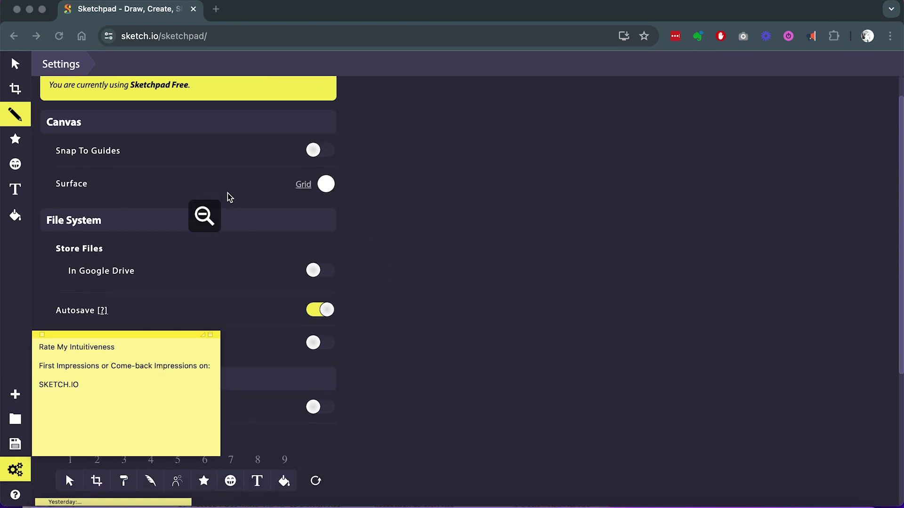
{"action": "left_click", "coordinate": [327, 151]}
{"action": "left_click", "coordinate": [327, 151]}
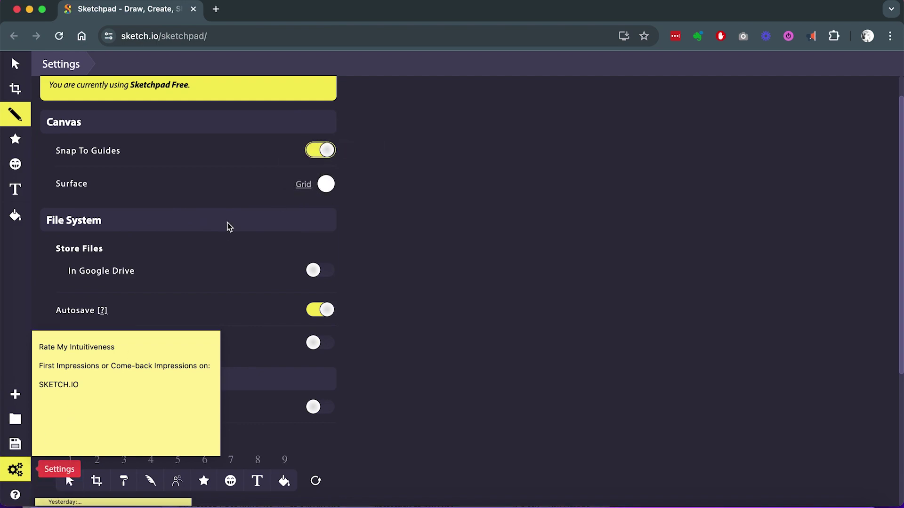
{"action": "left_click", "coordinate": [166, 337]}
{"action": "left_click_drag", "start_coordinate": [162, 339], "coordinate": [477, 289]}
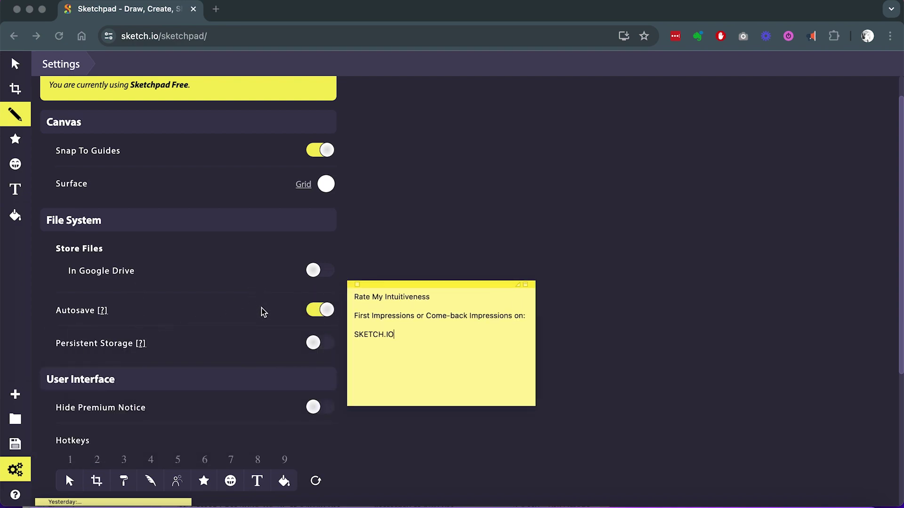
Try storing files in Google Drive and turn the option back off
{"action": "scroll", "coordinate": [228, 278], "scroll_direction": "down", "scroll_amount": 1}
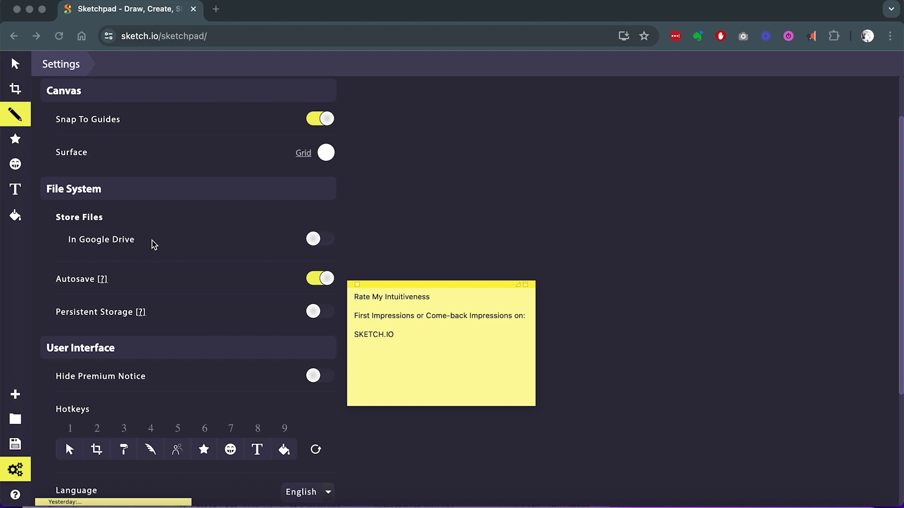
{"action": "left_click", "coordinate": [325, 240]}
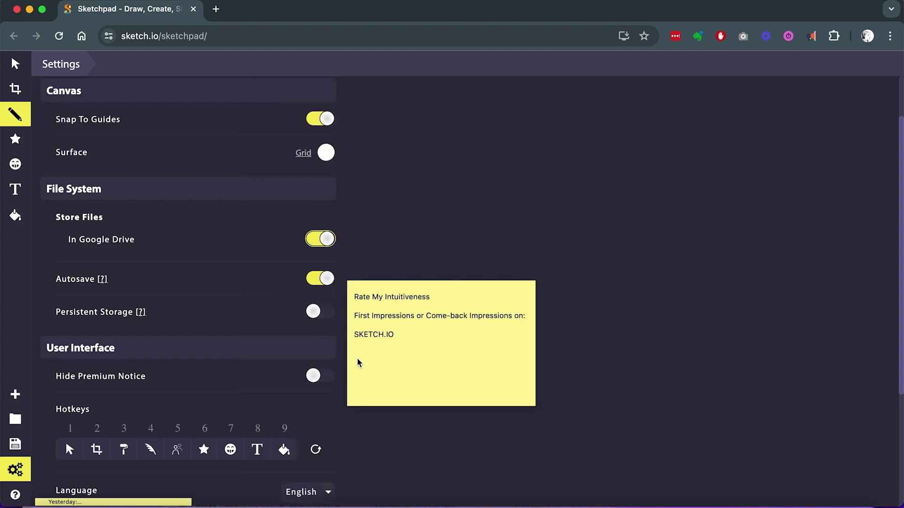
{"action": "left_click", "coordinate": [329, 240]}
Move the sticky note farther from the settings and review the remaining options, from file storage to hotkeys, language, units and theme
{"action": "left_click_drag", "start_coordinate": [414, 288], "coordinate": [519, 268]}
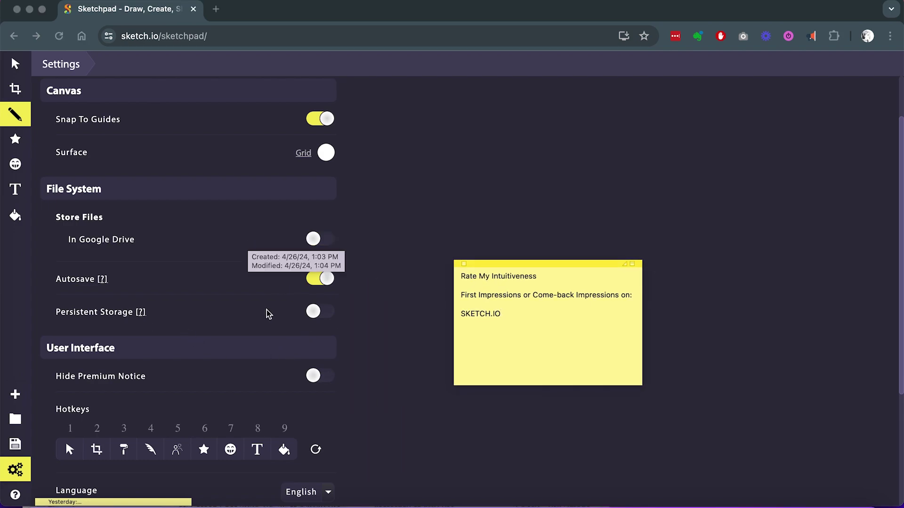
{"action": "scroll", "coordinate": [248, 355], "scroll_direction": "down", "scroll_amount": 2}
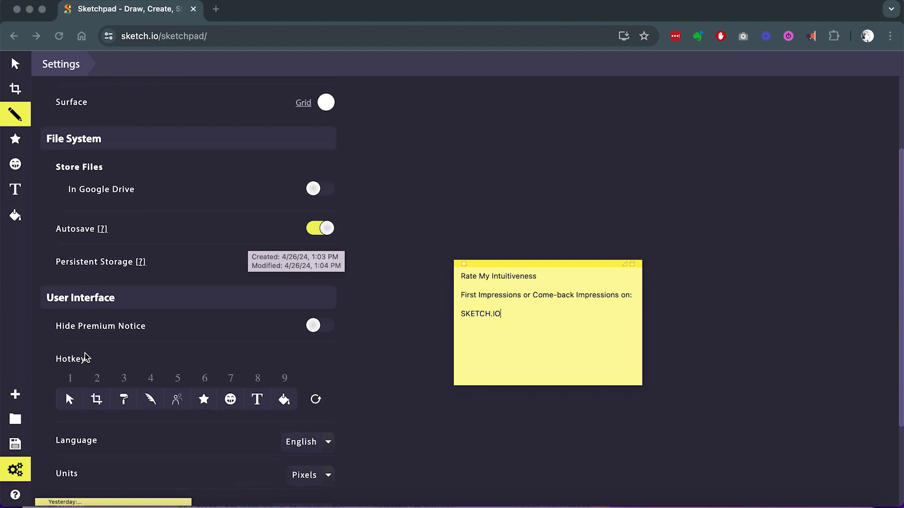
{"action": "scroll", "coordinate": [85, 358], "scroll_direction": "down", "scroll_amount": 1}
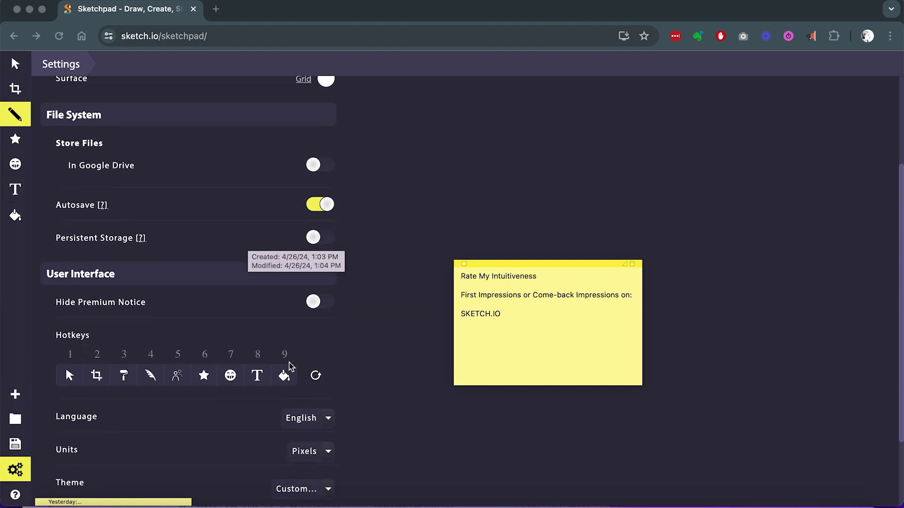
{"action": "scroll", "coordinate": [264, 345], "scroll_direction": "down", "scroll_amount": 1}
{"action": "scroll", "coordinate": [264, 345], "scroll_direction": "down", "scroll_amount": 1}
{"action": "key", "text": "Tab"}
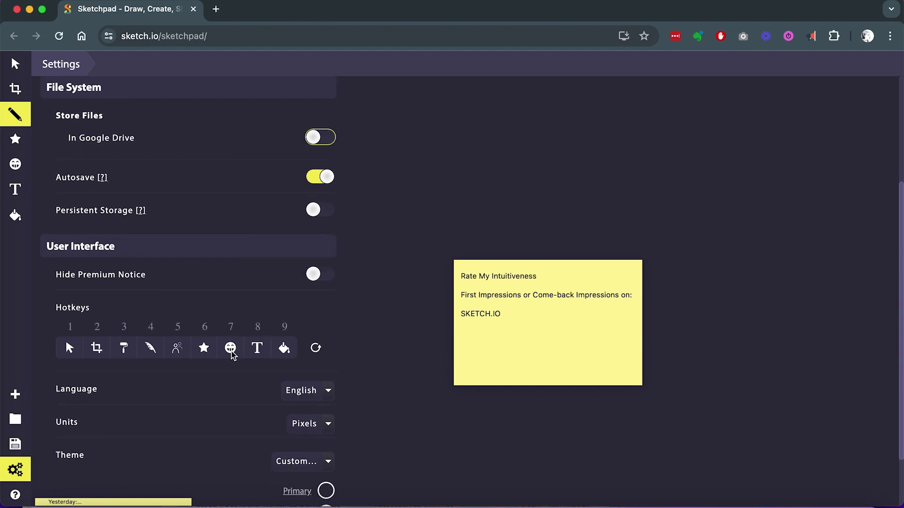
{"action": "scroll", "coordinate": [99, 370], "scroll_direction": "down", "scroll_amount": 3}
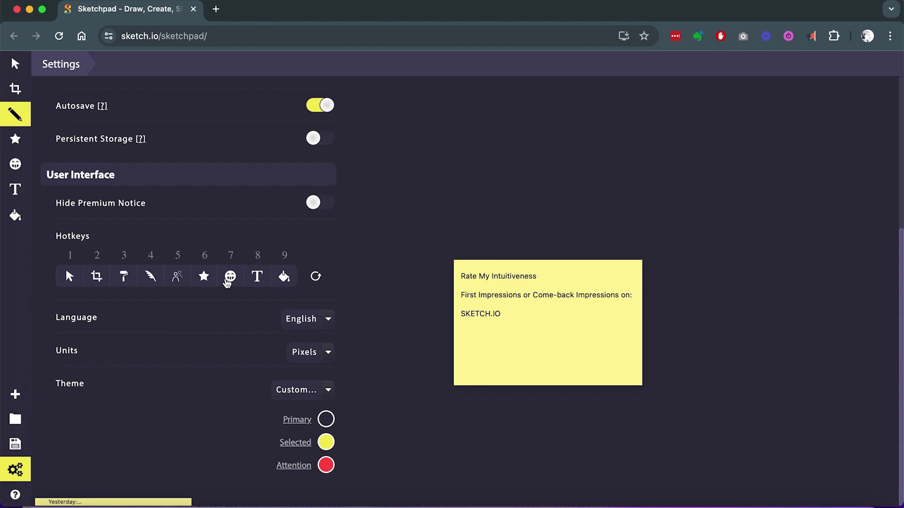
Return to the canvas and draw a Pencil smiley face with curved eyes, a shaded toothy grin and a check mark beside it
{"action": "left_click", "coordinate": [15, 64]}
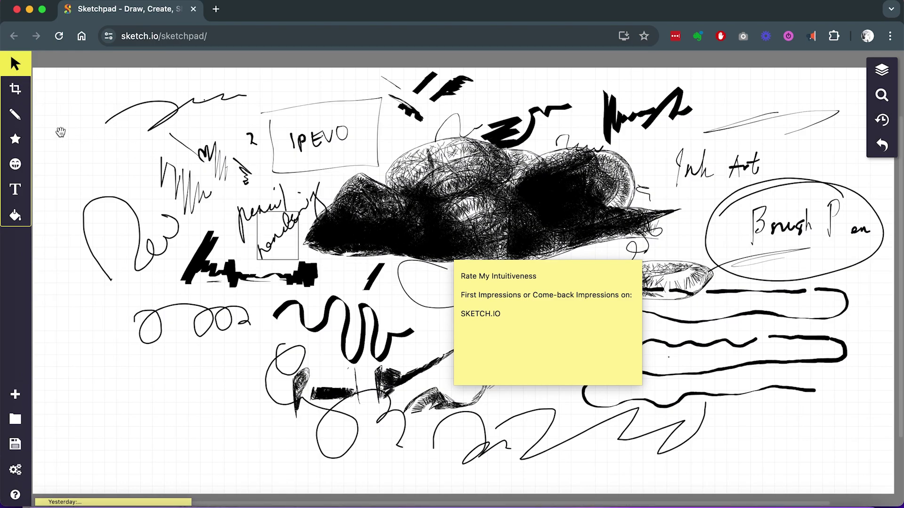
{"action": "left_click", "coordinate": [15, 115]}
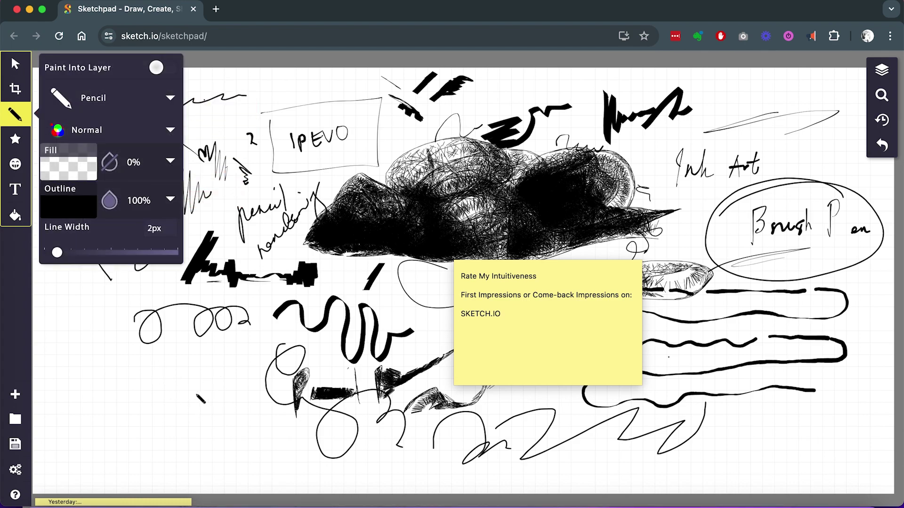
{"action": "mouse_move", "coordinate": [191, 356]}
{"action": "left_mouse_down"}
{"action": "mouse_move", "coordinate": [159, 426]}
{"action": "mouse_move", "coordinate": [215, 427]}
{"action": "mouse_move", "coordinate": [203, 365]}
{"action": "left_mouse_up"}
{"action": "left_click_drag", "start_coordinate": [161, 389], "coordinate": [207, 387]}
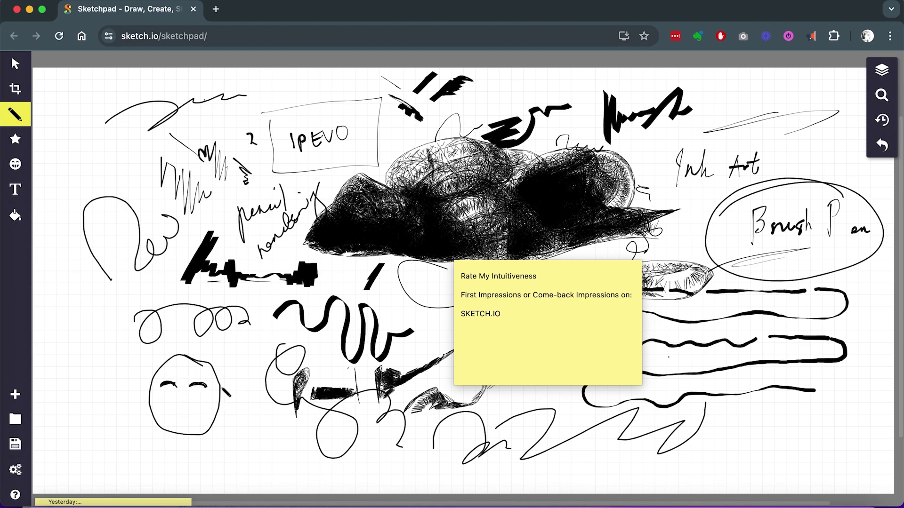
{"action": "left_click_drag", "start_coordinate": [214, 385], "coordinate": [230, 366]}
{"action": "mouse_move", "coordinate": [165, 401]}
{"action": "left_mouse_down"}
{"action": "mouse_move", "coordinate": [213, 406]}
{"action": "mouse_move", "coordinate": [182, 421]}
{"action": "mouse_move", "coordinate": [208, 410]}
{"action": "mouse_move", "coordinate": [160, 400]}
{"action": "mouse_move", "coordinate": [179, 414]}
{"action": "left_mouse_up"}
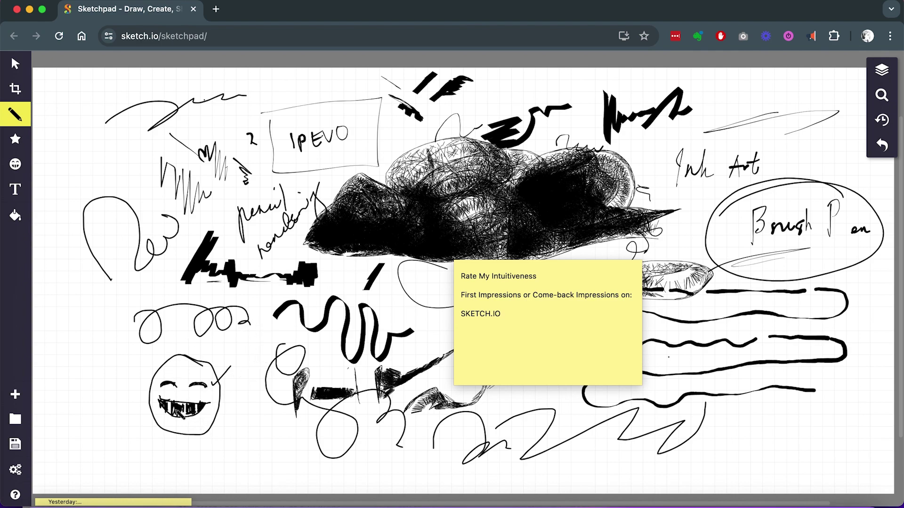
{"action": "left_click_drag", "start_coordinate": [182, 413], "coordinate": [189, 424]}
Draw a second toothy grin with dark shading between the teeth to the left of the smiley face
{"action": "mouse_move", "coordinate": [75, 408]}
{"action": "left_mouse_down"}
{"action": "mouse_move", "coordinate": [133, 409]}
{"action": "mouse_move", "coordinate": [81, 408]}
{"action": "mouse_move", "coordinate": [119, 429]}
{"action": "mouse_move", "coordinate": [138, 413]}
{"action": "mouse_move", "coordinate": [87, 411]}
{"action": "mouse_move", "coordinate": [105, 415]}
{"action": "mouse_move", "coordinate": [108, 429]}
{"action": "mouse_move", "coordinate": [111, 413]}
{"action": "mouse_move", "coordinate": [116, 428]}
{"action": "mouse_move", "coordinate": [124, 411]}
{"action": "mouse_move", "coordinate": [143, 414]}
{"action": "mouse_move", "coordinate": [124, 425]}
{"action": "mouse_move", "coordinate": [130, 413]}
{"action": "mouse_move", "coordinate": [129, 426]}
{"action": "mouse_move", "coordinate": [138, 420]}
{"action": "mouse_move", "coordinate": [111, 431]}
{"action": "mouse_move", "coordinate": [115, 424]}
{"action": "mouse_move", "coordinate": [100, 409]}
{"action": "mouse_move", "coordinate": [103, 430]}
{"action": "left_mouse_up"}
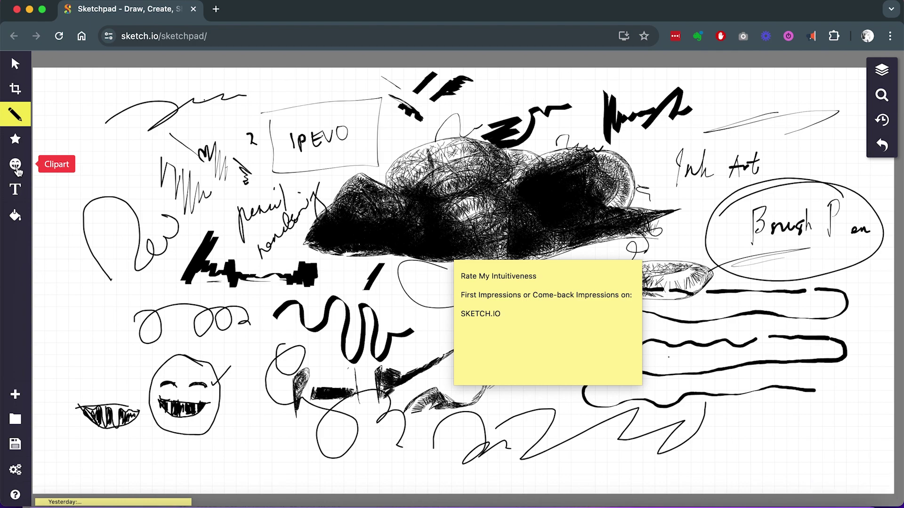
{"action": "left_click_drag", "start_coordinate": [112, 412], "coordinate": [120, 426]}
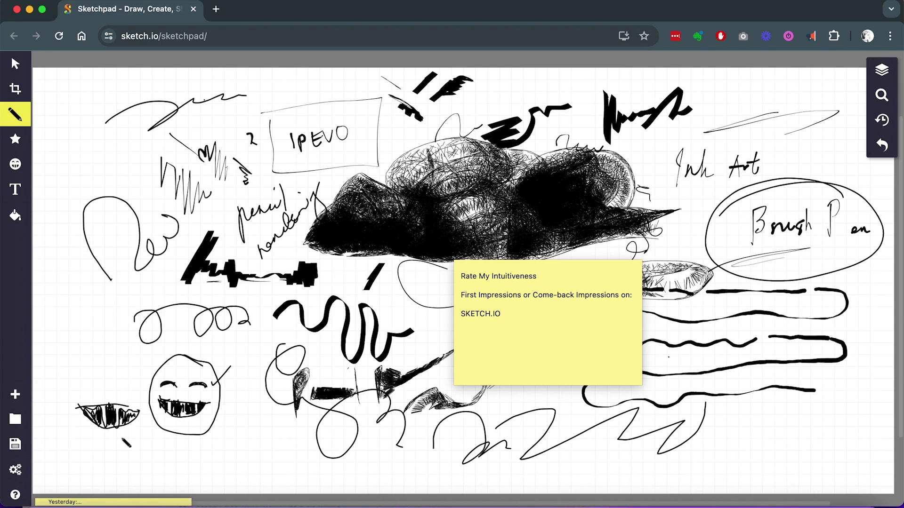
{"action": "left_click_drag", "start_coordinate": [139, 377], "coordinate": [147, 413]}
Draw a third toothy grin with two curved eyes to the right of the smiley face
{"action": "mouse_move", "coordinate": [233, 444]}
{"action": "left_mouse_down"}
{"action": "mouse_move", "coordinate": [239, 450]}
{"action": "mouse_move", "coordinate": [288, 439]}
{"action": "mouse_move", "coordinate": [260, 444]}
{"action": "mouse_move", "coordinate": [282, 452]}
{"action": "mouse_move", "coordinate": [247, 447]}
{"action": "mouse_move", "coordinate": [259, 435]}
{"action": "mouse_move", "coordinate": [278, 453]}
{"action": "left_mouse_up"}
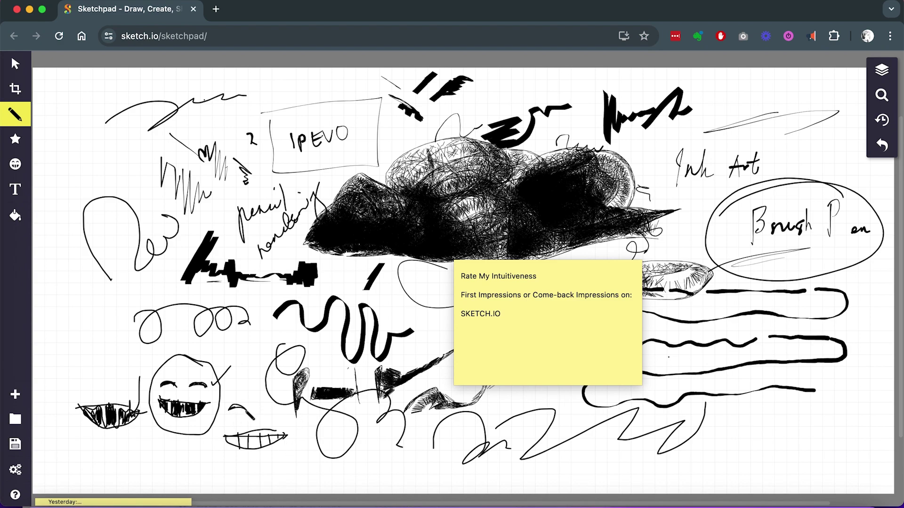
{"action": "left_click_drag", "start_coordinate": [279, 409], "coordinate": [263, 413]}
{"action": "mouse_move", "coordinate": [225, 440]}
{"action": "left_mouse_down"}
{"action": "mouse_move", "coordinate": [276, 436]}
{"action": "mouse_move", "coordinate": [226, 438]}
{"action": "left_mouse_up"}
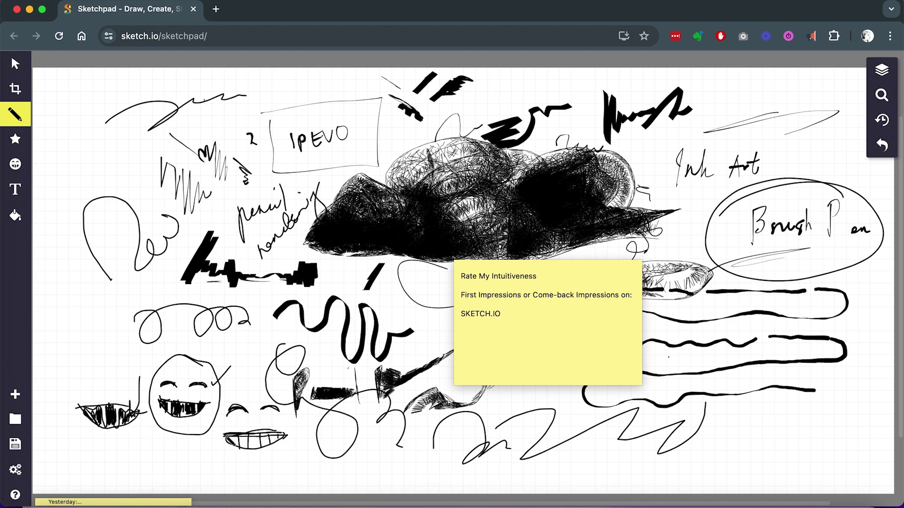
Try the Pen brush, then switch to the Calligraphy brush
{"action": "left_click", "coordinate": [19, 117]}
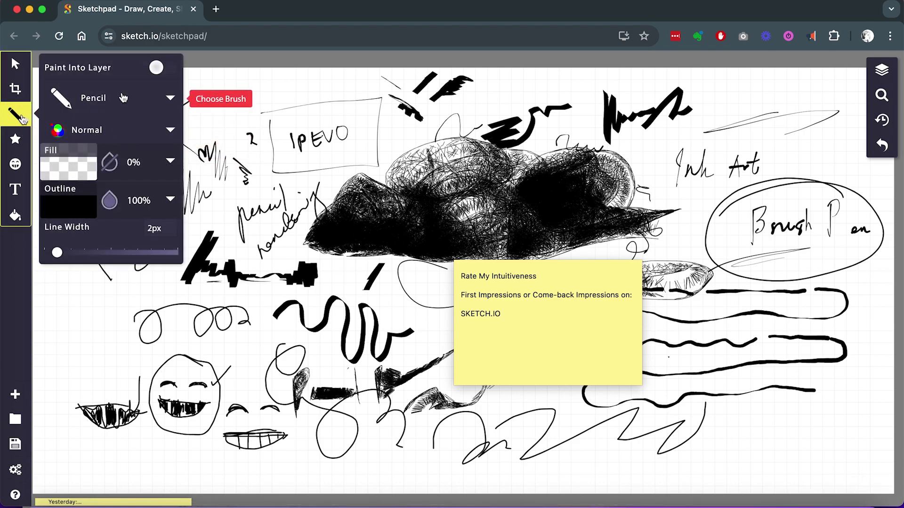
{"action": "left_click", "coordinate": [170, 98]}
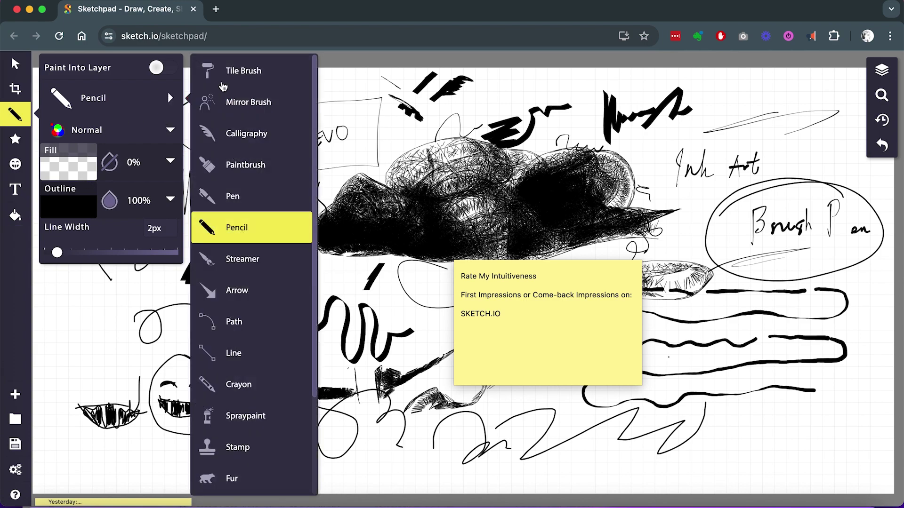
{"action": "left_click", "coordinate": [264, 196]}
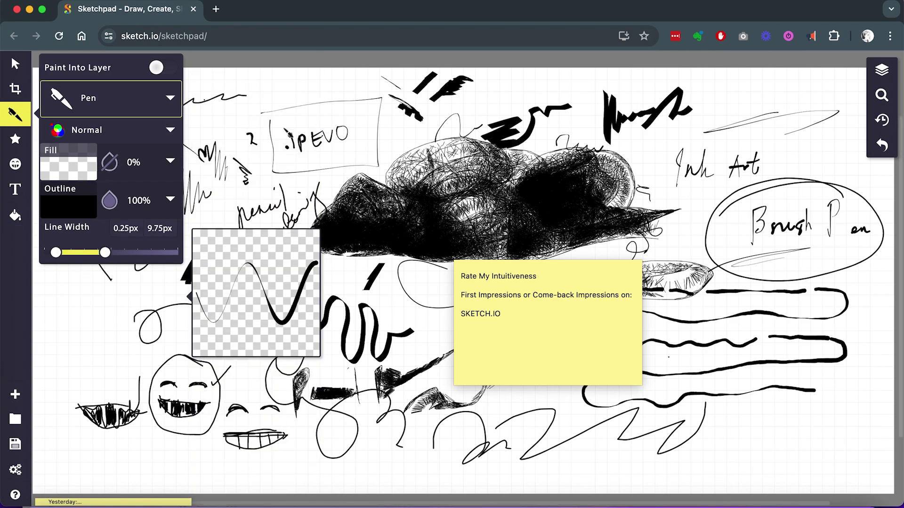
{"action": "left_click", "coordinate": [169, 98]}
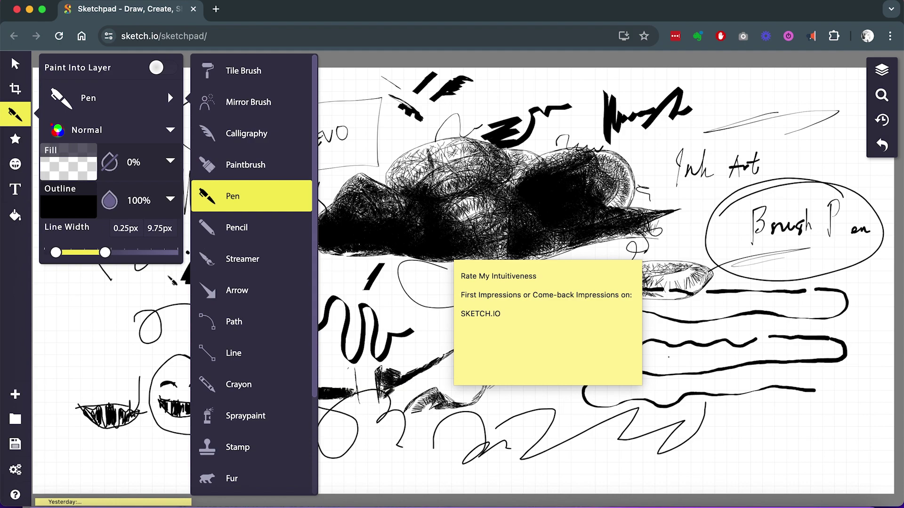
{"action": "left_click", "coordinate": [285, 137]}
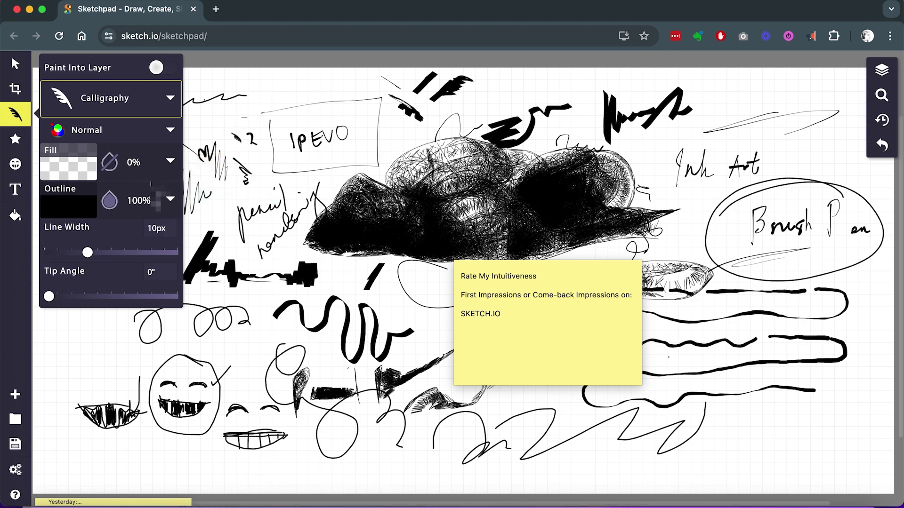
Set the Calligraphy tip angle to 143° and make short test strokes above and beside the "IPEVO" box
{"action": "left_click", "coordinate": [170, 280]}
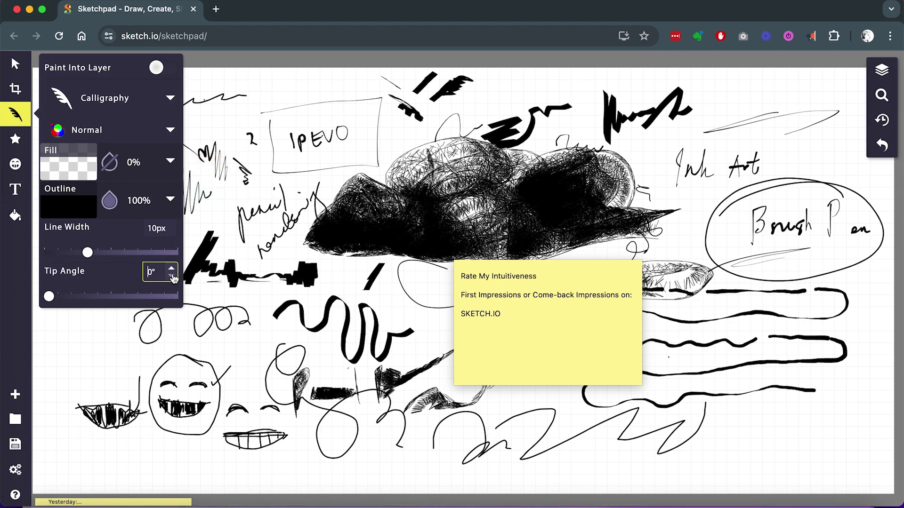
{"action": "mouse_move", "coordinate": [49, 297]}
{"action": "left_mouse_down"}
{"action": "mouse_move", "coordinate": [116, 308]}
{"action": "mouse_move", "coordinate": [101, 303]}
{"action": "mouse_move", "coordinate": [103, 314]}
{"action": "left_mouse_up"}
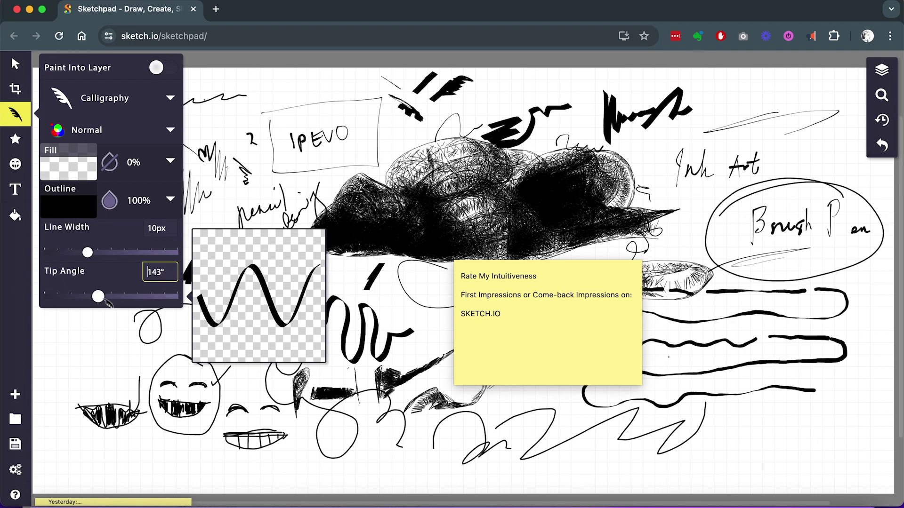
{"action": "left_click", "coordinate": [284, 107]}
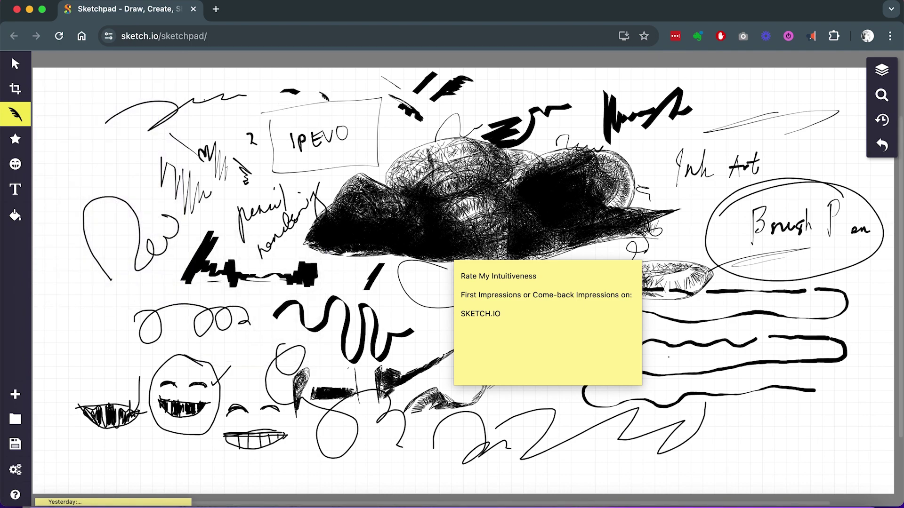
{"action": "mouse_move", "coordinate": [228, 126]}
{"action": "left_mouse_down"}
{"action": "mouse_move", "coordinate": [234, 117]}
{"action": "mouse_move", "coordinate": [230, 128]}
{"action": "mouse_move", "coordinate": [246, 123]}
{"action": "left_mouse_up"}
Set the Calligraphy tip angle to 130° and draw test marks above the "IPEVO" box and near the canvas's left edge
{"action": "left_click", "coordinate": [16, 114]}
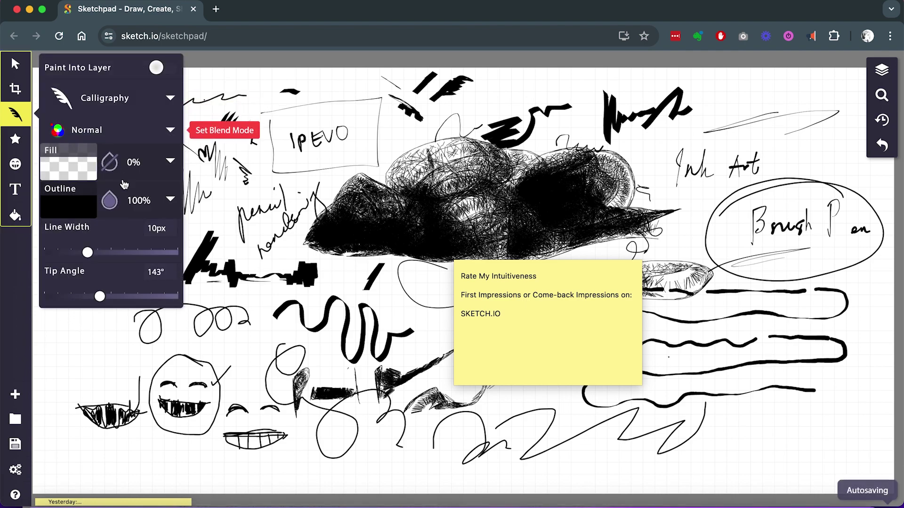
{"action": "double_click", "coordinate": [154, 273]}
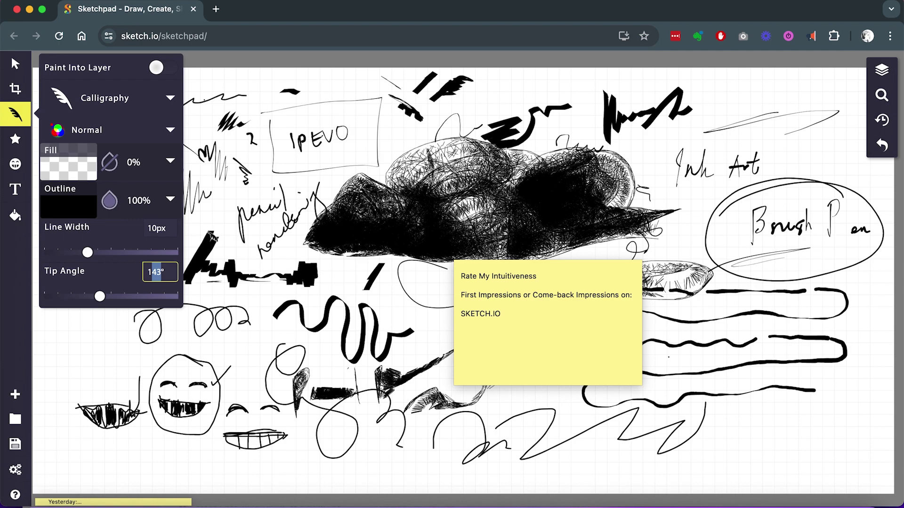
{"action": "type", "text": "30"}
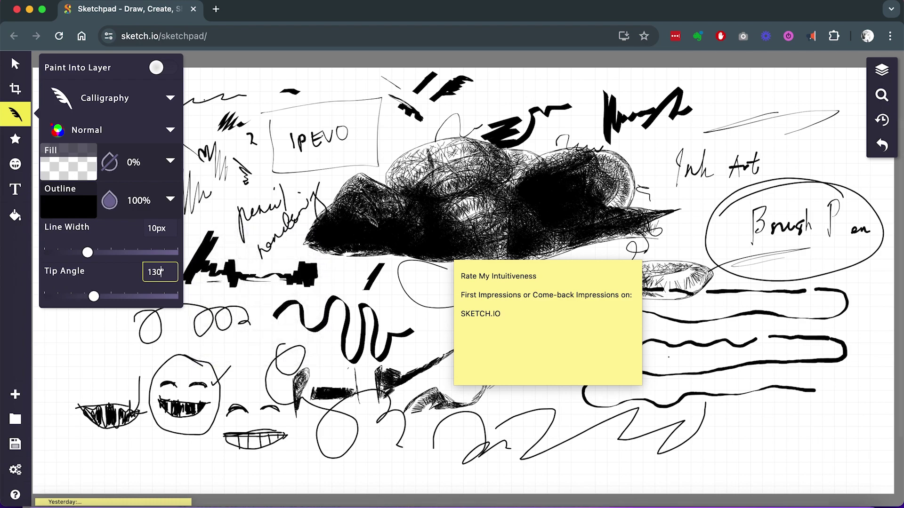
{"action": "left_click", "coordinate": [338, 78]}
{"action": "left_click", "coordinate": [334, 90]}
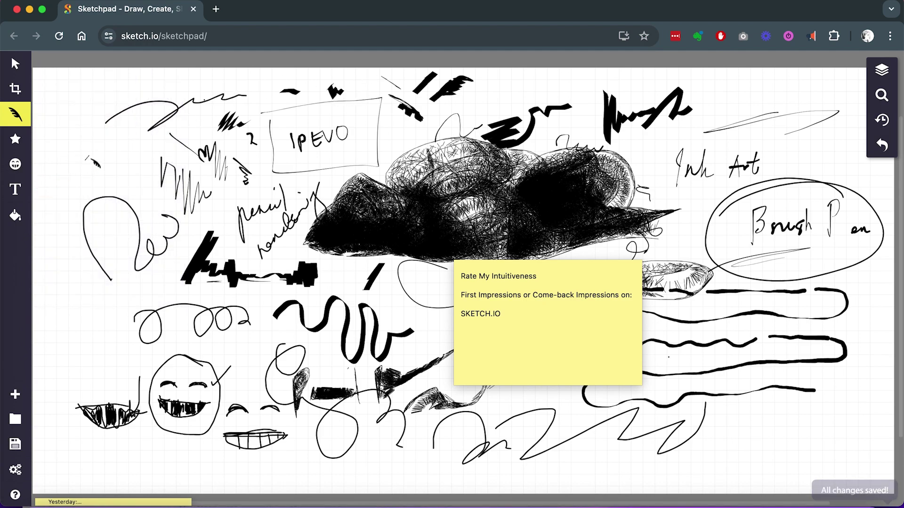
{"action": "left_click_drag", "start_coordinate": [90, 154], "coordinate": [94, 190]}
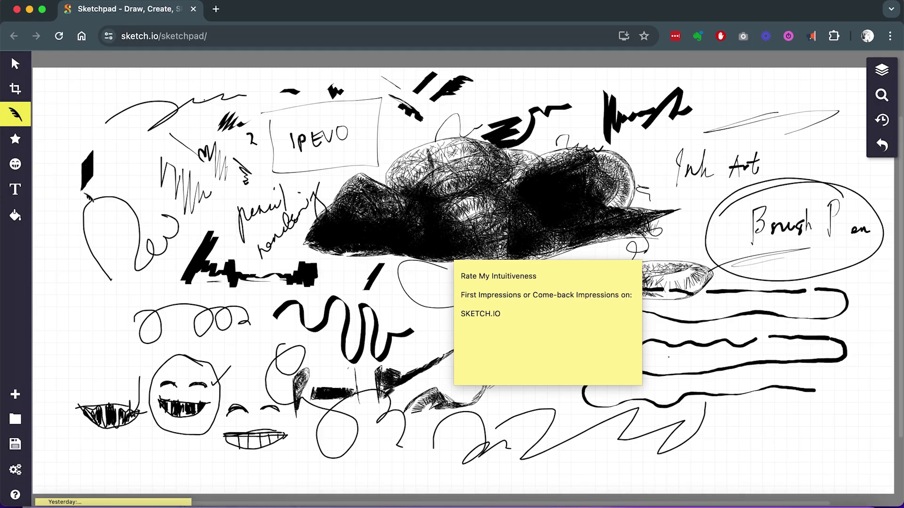
{"action": "mouse_move", "coordinate": [94, 172]}
{"action": "left_mouse_down"}
{"action": "mouse_move", "coordinate": [95, 153]}
{"action": "mouse_move", "coordinate": [95, 178]}
{"action": "mouse_move", "coordinate": [82, 186]}
{"action": "left_mouse_up"}
Hand-letter "Foundational Calligraphy" above the toothy grins and write "30°" above the lettering
{"action": "mouse_move", "coordinate": [59, 318]}
{"action": "left_mouse_down"}
{"action": "mouse_move", "coordinate": [59, 355]}
{"action": "mouse_move", "coordinate": [69, 336]}
{"action": "mouse_move", "coordinate": [98, 352]}
{"action": "mouse_move", "coordinate": [118, 346]}
{"action": "mouse_move", "coordinate": [113, 330]}
{"action": "mouse_move", "coordinate": [141, 327]}
{"action": "mouse_move", "coordinate": [149, 355]}
{"action": "mouse_move", "coordinate": [160, 344]}
{"action": "mouse_move", "coordinate": [181, 349]}
{"action": "left_mouse_up"}
{"action": "mouse_move", "coordinate": [57, 377]}
{"action": "left_mouse_down"}
{"action": "mouse_move", "coordinate": [92, 388]}
{"action": "mouse_move", "coordinate": [112, 371]}
{"action": "mouse_move", "coordinate": [133, 377]}
{"action": "mouse_move", "coordinate": [129, 383]}
{"action": "mouse_move", "coordinate": [139, 363]}
{"action": "mouse_move", "coordinate": [145, 378]}
{"action": "mouse_move", "coordinate": [152, 364]}
{"action": "mouse_move", "coordinate": [153, 386]}
{"action": "left_mouse_up"}
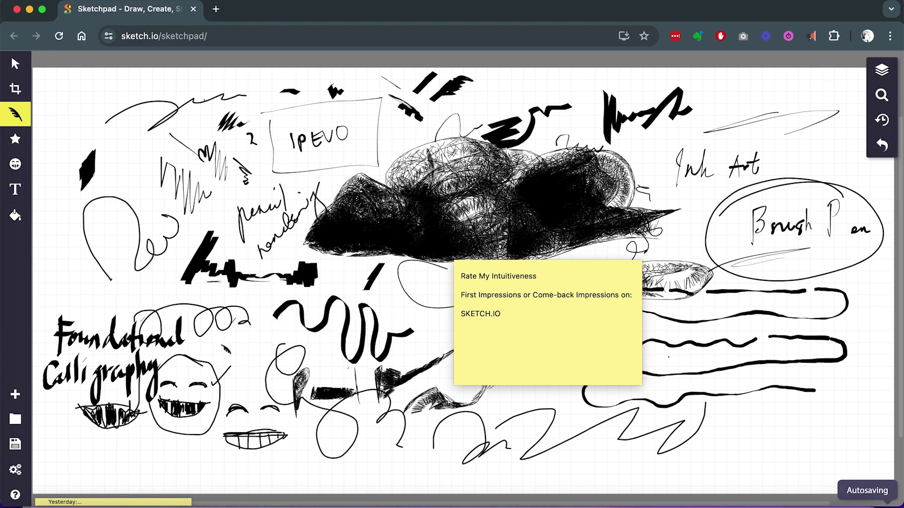
{"action": "mouse_move", "coordinate": [85, 277]}
{"action": "left_mouse_down"}
{"action": "mouse_move", "coordinate": [82, 299]}
{"action": "mouse_move", "coordinate": [122, 270]}
{"action": "left_mouse_up"}
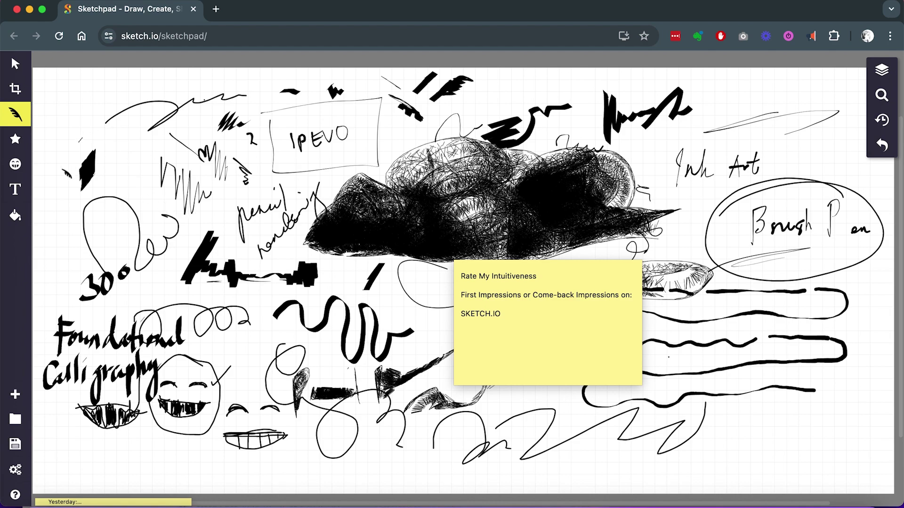
Hand-letter "40° loyal" in the canvas's lower-right area and underline the word with Calligraphy strokes
{"action": "mouse_move", "coordinate": [723, 430]}
{"action": "left_mouse_down"}
{"action": "mouse_move", "coordinate": [736, 416]}
{"action": "mouse_move", "coordinate": [738, 445]}
{"action": "left_mouse_up"}
{"action": "mouse_move", "coordinate": [731, 413]}
{"action": "left_mouse_down"}
{"action": "mouse_move", "coordinate": [716, 435]}
{"action": "mouse_move", "coordinate": [739, 434]}
{"action": "mouse_move", "coordinate": [733, 448]}
{"action": "left_mouse_up"}
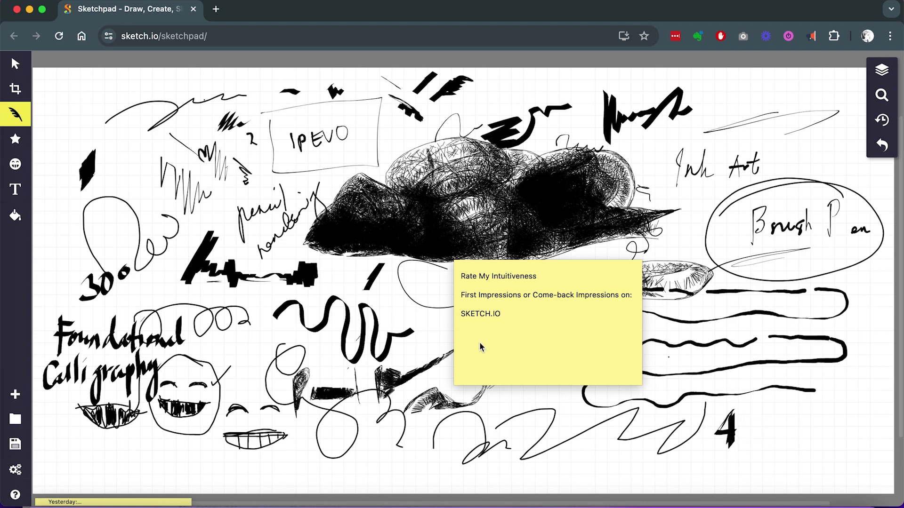
{"action": "mouse_move", "coordinate": [753, 414]}
{"action": "left_mouse_down"}
{"action": "mouse_move", "coordinate": [745, 446]}
{"action": "mouse_move", "coordinate": [763, 423]}
{"action": "mouse_move", "coordinate": [741, 433]}
{"action": "mouse_move", "coordinate": [781, 414]}
{"action": "left_mouse_up"}
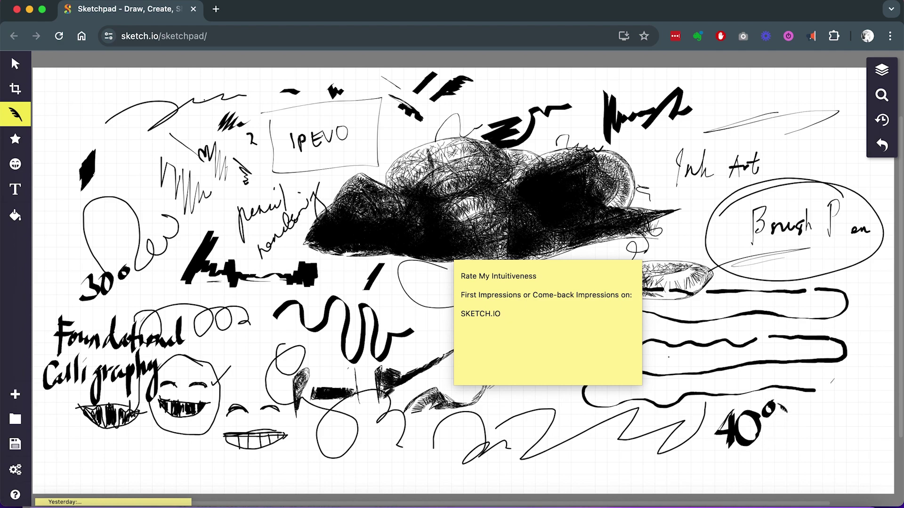
{"action": "mouse_move", "coordinate": [727, 419]}
{"action": "left_mouse_down"}
{"action": "mouse_move", "coordinate": [717, 443]}
{"action": "mouse_move", "coordinate": [735, 445]}
{"action": "left_mouse_up"}
{"action": "mouse_move", "coordinate": [767, 408]}
{"action": "left_mouse_down"}
{"action": "mouse_move", "coordinate": [802, 433]}
{"action": "mouse_move", "coordinate": [812, 429]}
{"action": "mouse_move", "coordinate": [814, 459]}
{"action": "mouse_move", "coordinate": [855, 436]}
{"action": "mouse_move", "coordinate": [805, 470]}
{"action": "mouse_move", "coordinate": [826, 452]}
{"action": "left_mouse_up"}
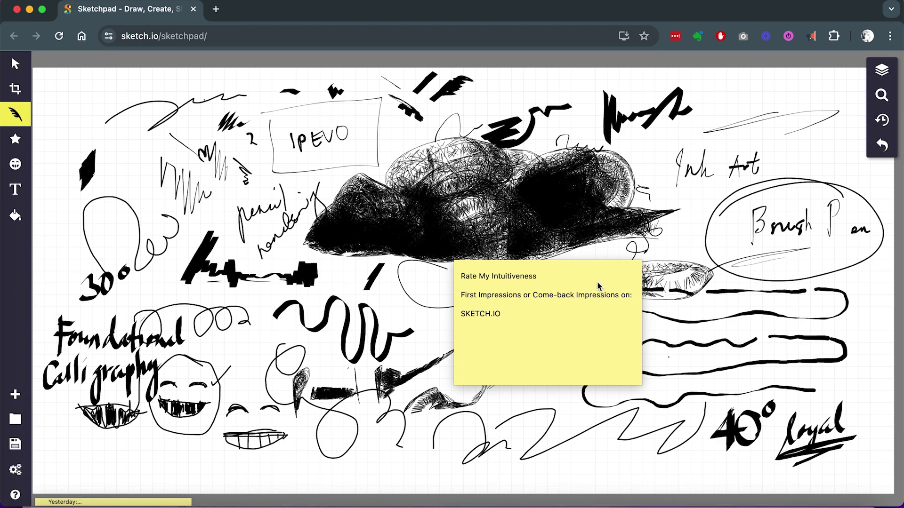
Shift the sticky note slightly to the left and return to the canvas
{"action": "left_click_drag", "start_coordinate": [614, 267], "coordinate": [578, 266]}
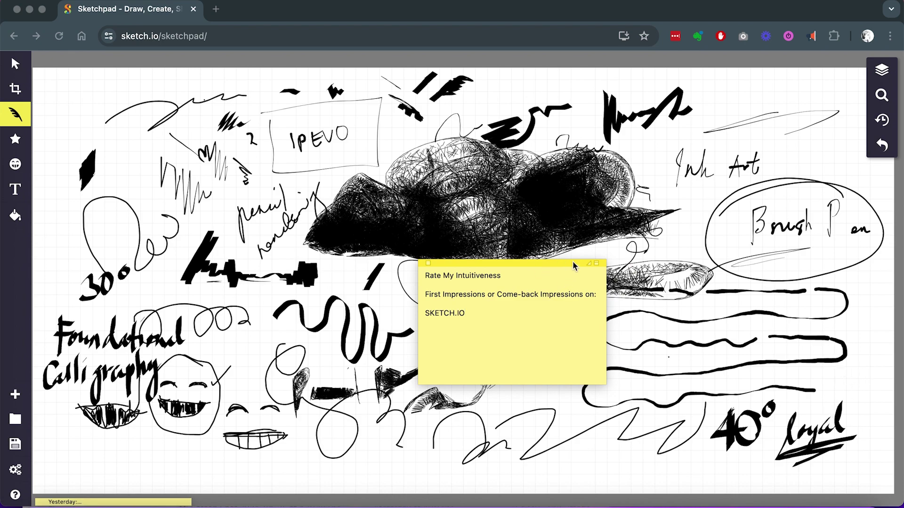
{"action": "left_click", "coordinate": [824, 383]}
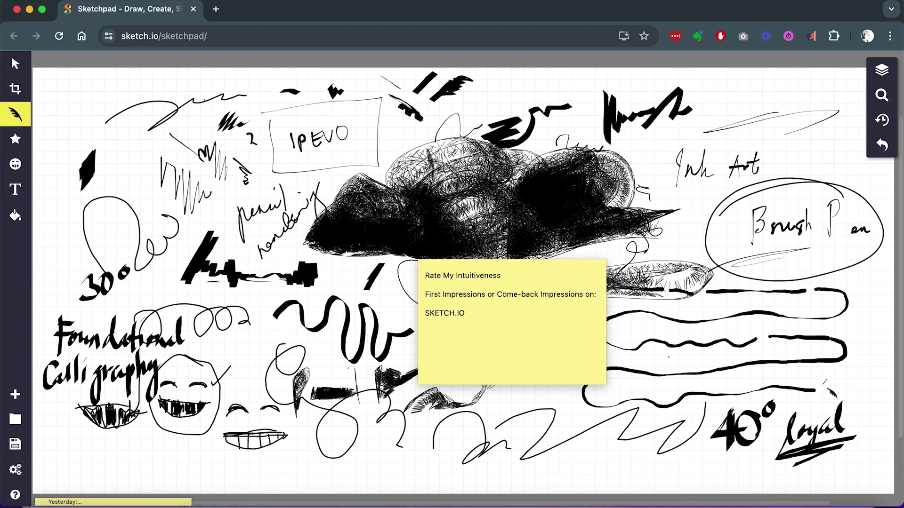
Hand-letter a second "loyal" above the underlined one and delete the strokes of its final "al"
{"action": "mouse_move", "coordinate": [830, 368]}
{"action": "left_mouse_down"}
{"action": "mouse_move", "coordinate": [845, 387]}
{"action": "mouse_move", "coordinate": [856, 383]}
{"action": "mouse_move", "coordinate": [852, 398]}
{"action": "mouse_move", "coordinate": [885, 371]}
{"action": "left_mouse_up"}
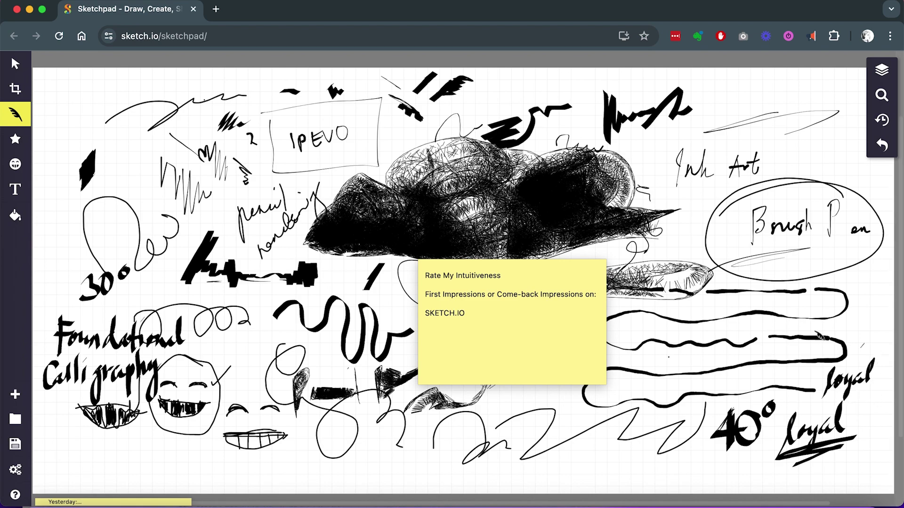
{"action": "left_click", "coordinate": [15, 64]}
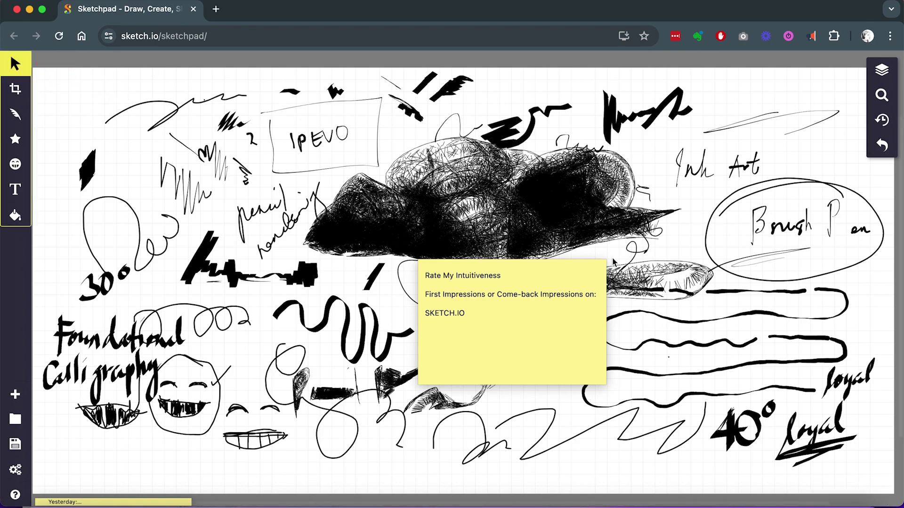
{"action": "left_click", "coordinate": [863, 372]}
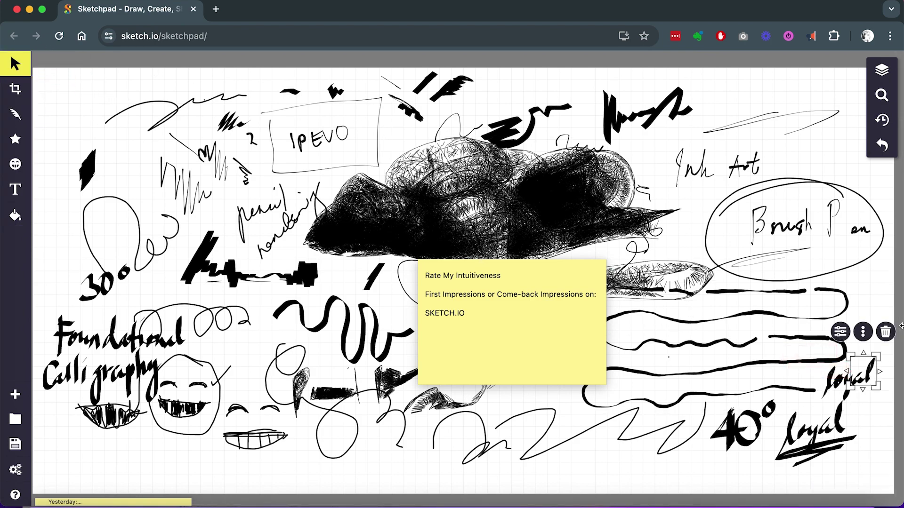
{"action": "left_click", "coordinate": [886, 332]}
{"action": "left_click", "coordinate": [843, 377]}
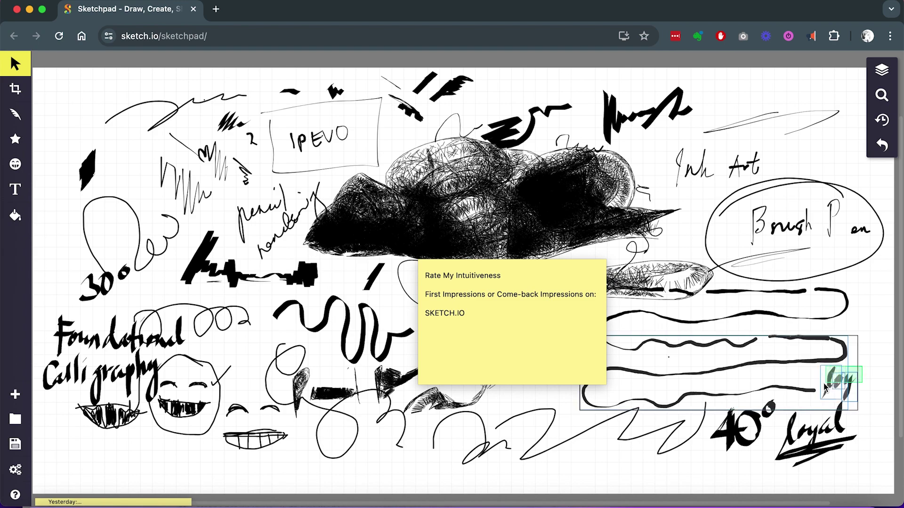
{"action": "left_click", "coordinate": [848, 380]}
{"action": "left_click_drag", "start_coordinate": [846, 378], "coordinate": [846, 378]}
{"action": "left_click", "coordinate": [877, 388]}
{"action": "left_click", "coordinate": [854, 383]}
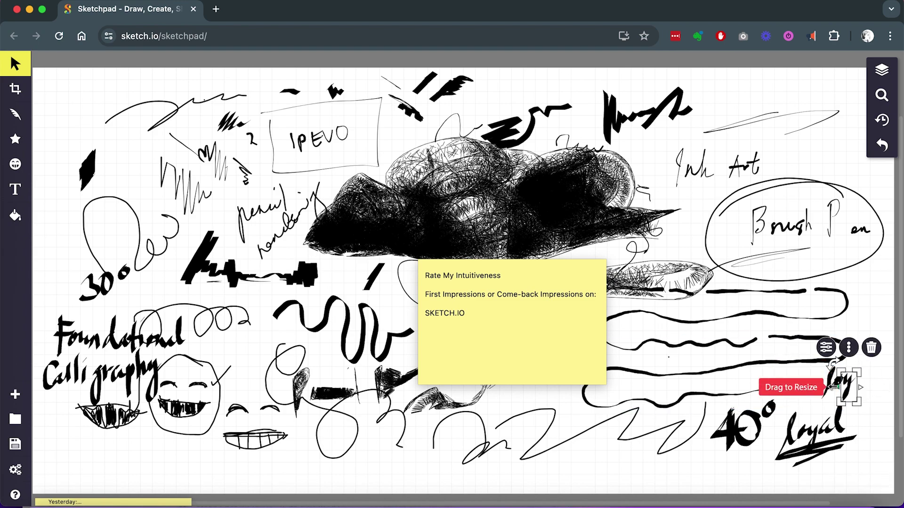
Delete the remaining "loy" strokes of the upper "loyal" lettering one by one
{"action": "left_click", "coordinate": [848, 346]}
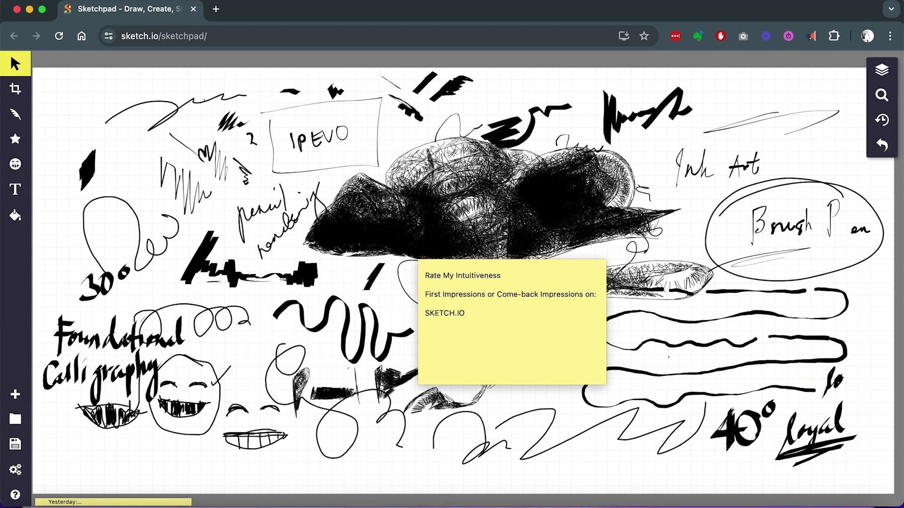
{"action": "left_click", "coordinate": [833, 385]}
{"action": "left_click", "coordinate": [841, 380]}
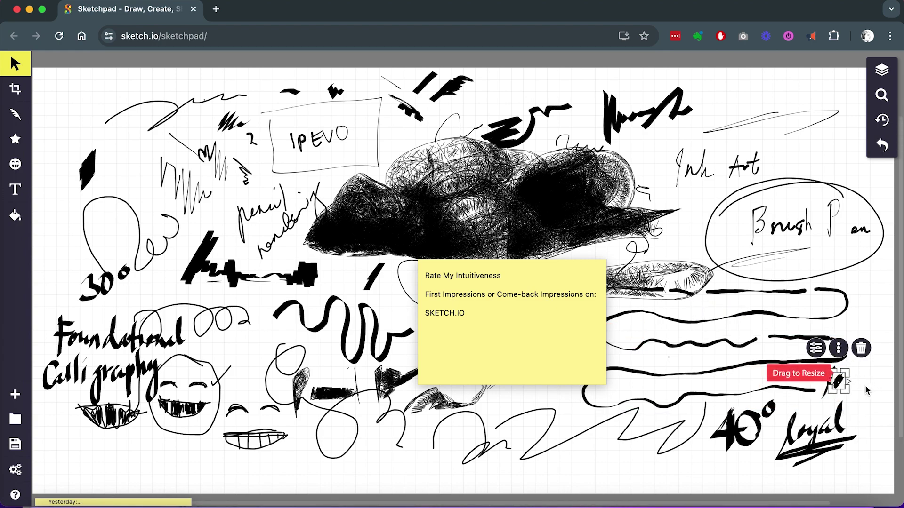
{"action": "key", "text": "BackSpace"}
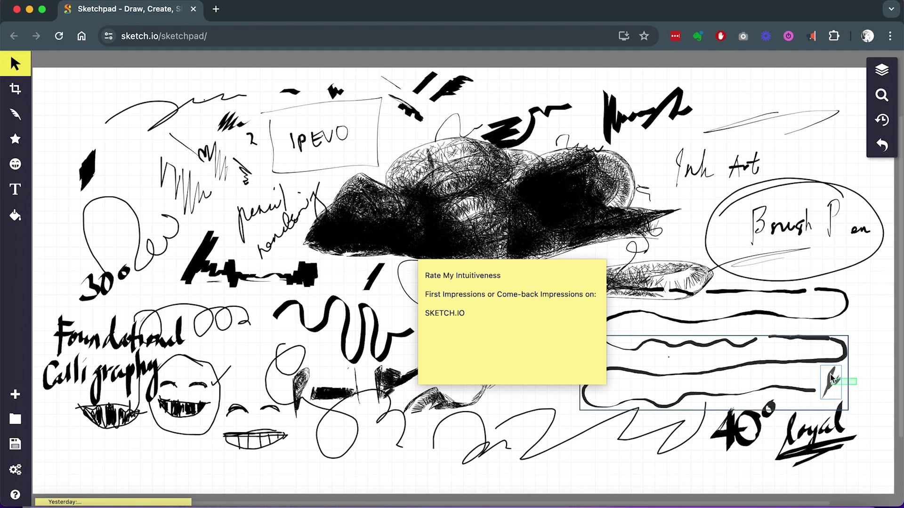
{"action": "left_click", "coordinate": [842, 380]}
{"action": "left_click", "coordinate": [869, 390]}
{"action": "left_click", "coordinate": [834, 382]}
{"action": "key", "text": "BackSpace"}
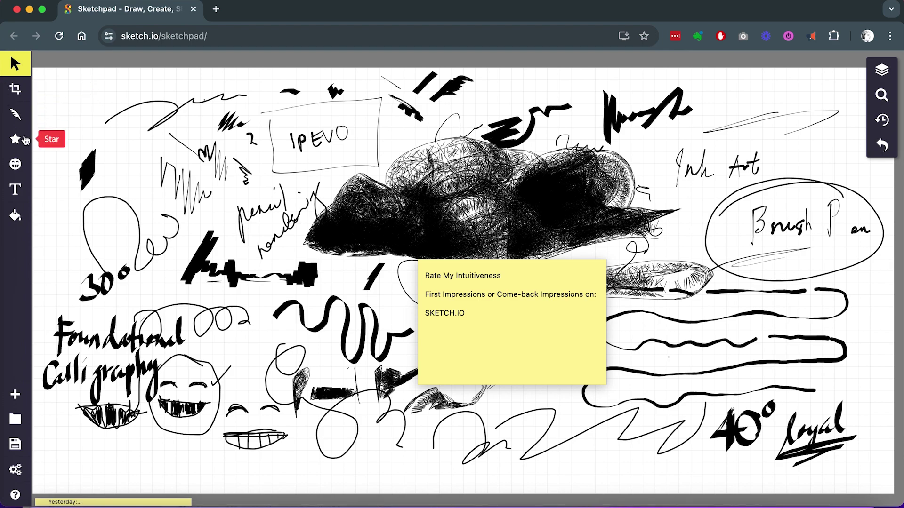
Hand-letter "learning" in the canvas's upper-right corner and "R&D" beneath it with the Calligraphy brush
{"action": "left_click", "coordinate": [16, 115]}
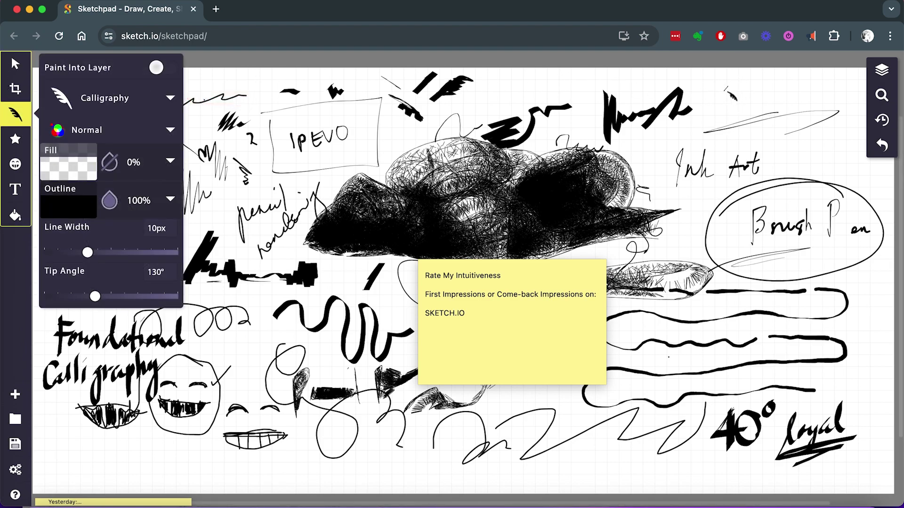
{"action": "left_click", "coordinate": [725, 116]}
{"action": "mouse_move", "coordinate": [723, 113]}
{"action": "left_mouse_down"}
{"action": "mouse_move", "coordinate": [787, 96]}
{"action": "mouse_move", "coordinate": [780, 88]}
{"action": "left_mouse_up"}
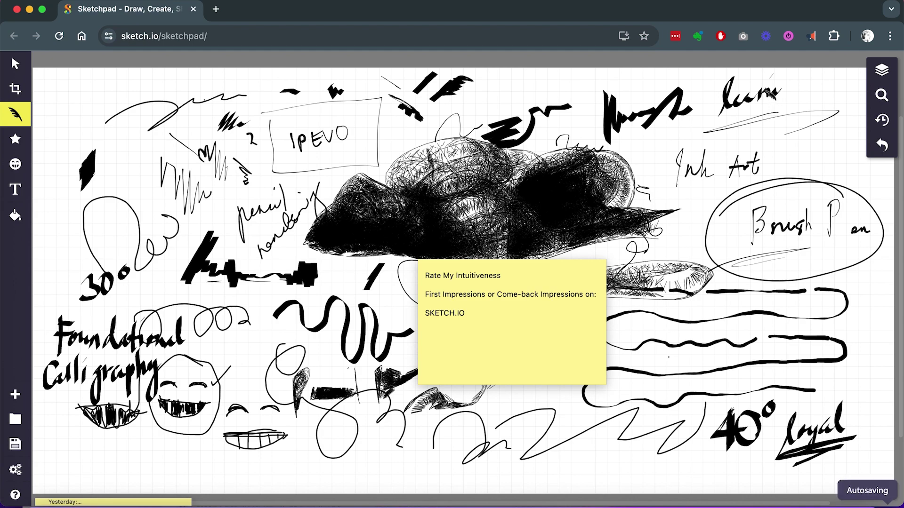
{"action": "mouse_move", "coordinate": [782, 92]}
{"action": "left_mouse_down"}
{"action": "mouse_move", "coordinate": [802, 94]}
{"action": "mouse_move", "coordinate": [792, 115]}
{"action": "left_mouse_up"}
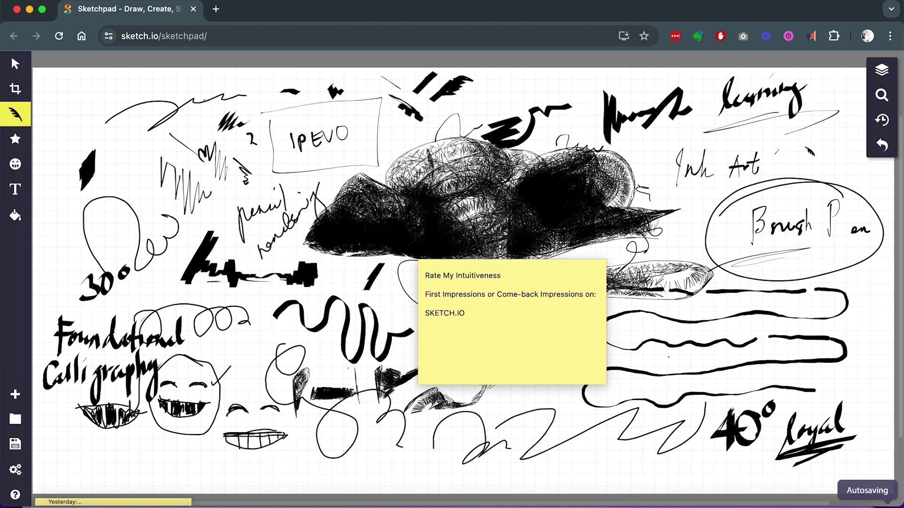
{"action": "mouse_move", "coordinate": [774, 137]}
{"action": "left_mouse_down"}
{"action": "mouse_move", "coordinate": [783, 162]}
{"action": "mouse_move", "coordinate": [801, 162]}
{"action": "left_mouse_up"}
{"action": "left_click_drag", "start_coordinate": [817, 133], "coordinate": [814, 153]}
{"action": "mouse_move", "coordinate": [831, 134]}
{"action": "left_mouse_down"}
{"action": "mouse_move", "coordinate": [839, 141]}
{"action": "mouse_move", "coordinate": [820, 157]}
{"action": "left_mouse_up"}
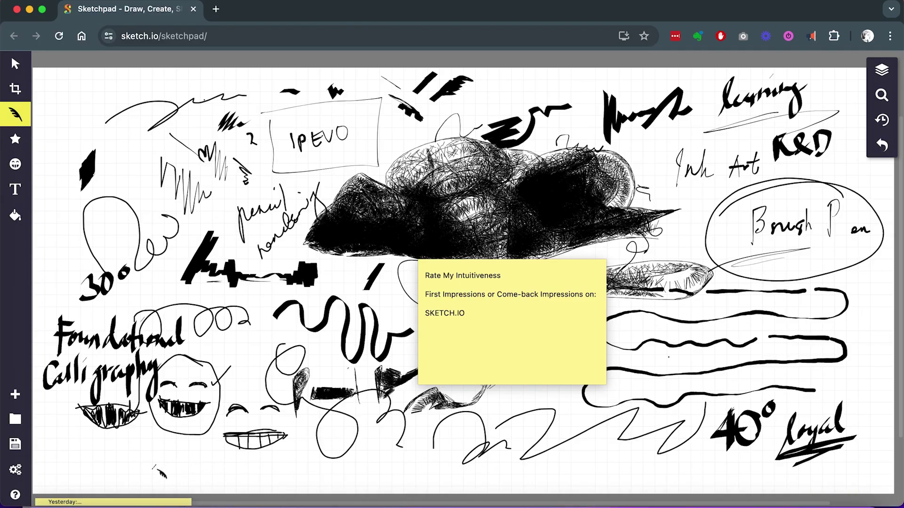
Draw scattered short Calligraphy strokes along the canvas's lower edge and shift the sticky note slightly to the right
{"action": "left_click_drag", "start_coordinate": [100, 460], "coordinate": [133, 469]}
{"action": "left_click_drag", "start_coordinate": [178, 446], "coordinate": [175, 454]}
{"action": "mouse_move", "coordinate": [265, 468]}
{"action": "left_mouse_down"}
{"action": "mouse_move", "coordinate": [317, 458]}
{"action": "mouse_move", "coordinate": [361, 467]}
{"action": "mouse_move", "coordinate": [392, 451]}
{"action": "mouse_move", "coordinate": [374, 418]}
{"action": "left_mouse_up"}
{"action": "left_click_drag", "start_coordinate": [416, 472], "coordinate": [474, 452]}
{"action": "left_click_drag", "start_coordinate": [468, 440], "coordinate": [477, 446]}
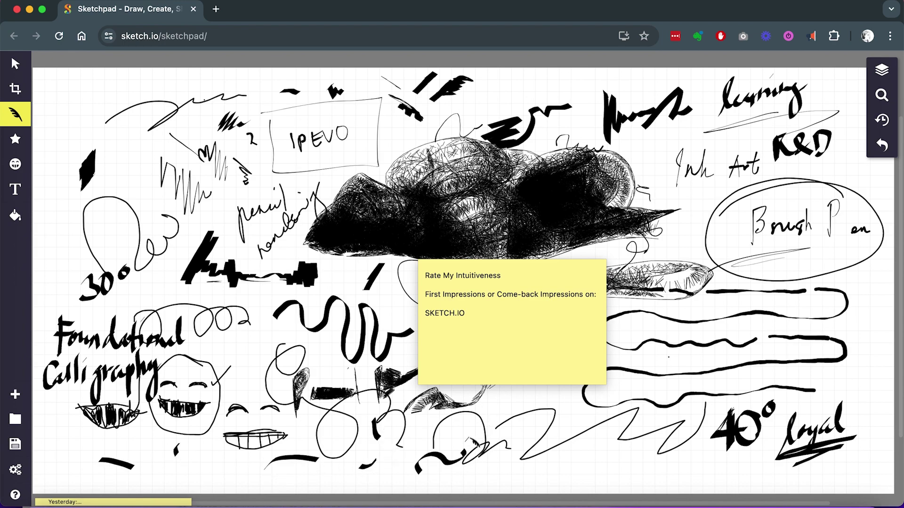
{"action": "mouse_move", "coordinate": [542, 462]}
{"action": "left_mouse_down"}
{"action": "mouse_move", "coordinate": [602, 460]}
{"action": "mouse_move", "coordinate": [614, 438]}
{"action": "left_mouse_up"}
{"action": "left_click_drag", "start_coordinate": [570, 264], "coordinate": [621, 272]}
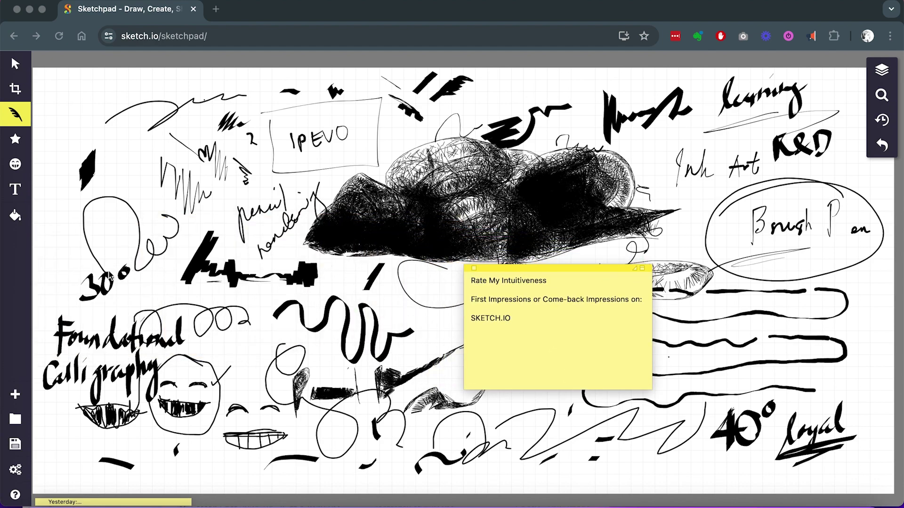
Draw Calligraphy marks above "30°", slanted strokes under the leftmost toothy grin, and an arrow and underline strokes below "40°"
{"action": "left_click", "coordinate": [102, 239]}
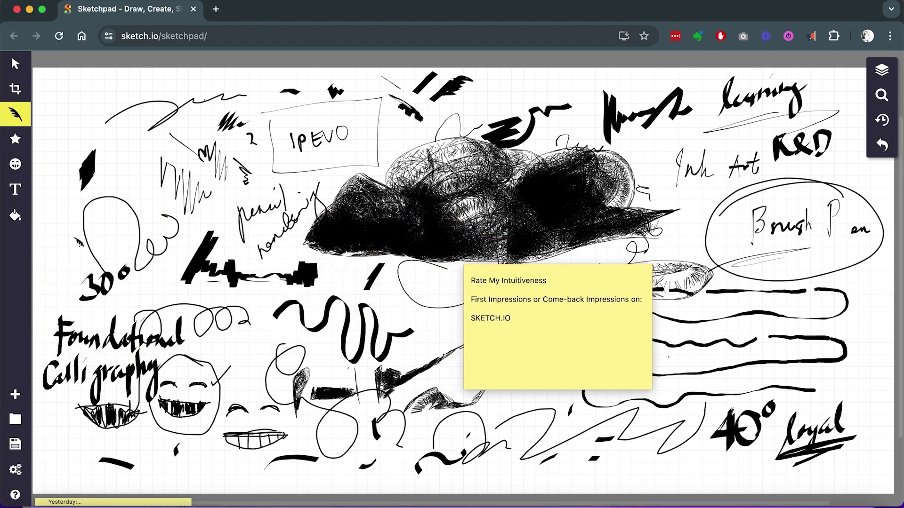
{"action": "mouse_move", "coordinate": [95, 241]}
{"action": "left_mouse_down"}
{"action": "mouse_move", "coordinate": [66, 246]}
{"action": "mouse_move", "coordinate": [90, 251]}
{"action": "mouse_move", "coordinate": [63, 257]}
{"action": "mouse_move", "coordinate": [69, 293]}
{"action": "mouse_move", "coordinate": [60, 276]}
{"action": "mouse_move", "coordinate": [84, 273]}
{"action": "left_mouse_up"}
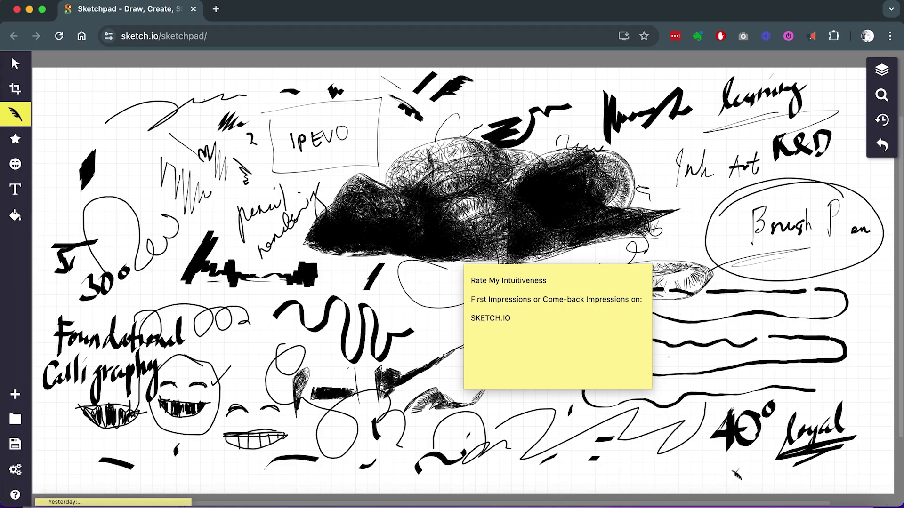
{"action": "left_click_drag", "start_coordinate": [720, 460], "coordinate": [775, 471]}
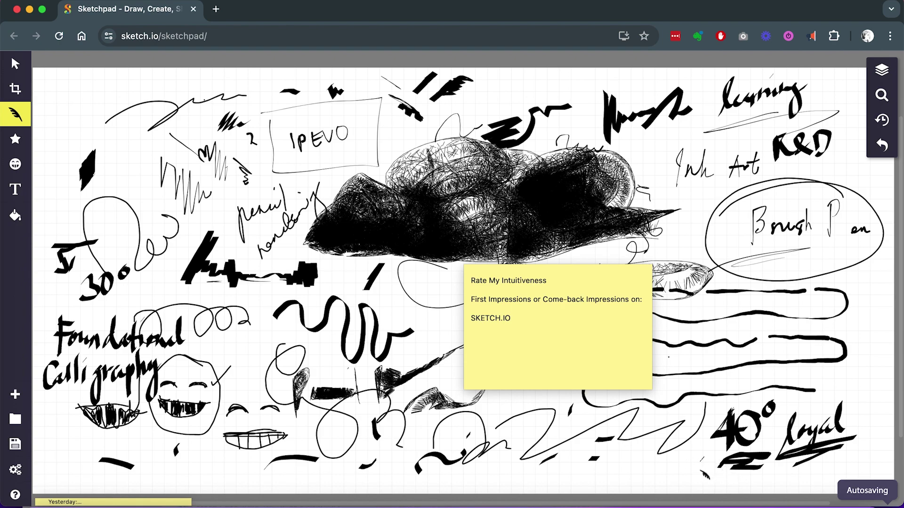
{"action": "left_click_drag", "start_coordinate": [669, 468], "coordinate": [709, 453]}
{"action": "mouse_move", "coordinate": [70, 452]}
{"action": "left_mouse_down"}
{"action": "mouse_move", "coordinate": [156, 421]}
{"action": "mouse_move", "coordinate": [146, 427]}
{"action": "mouse_move", "coordinate": [150, 440]}
{"action": "left_mouse_up"}
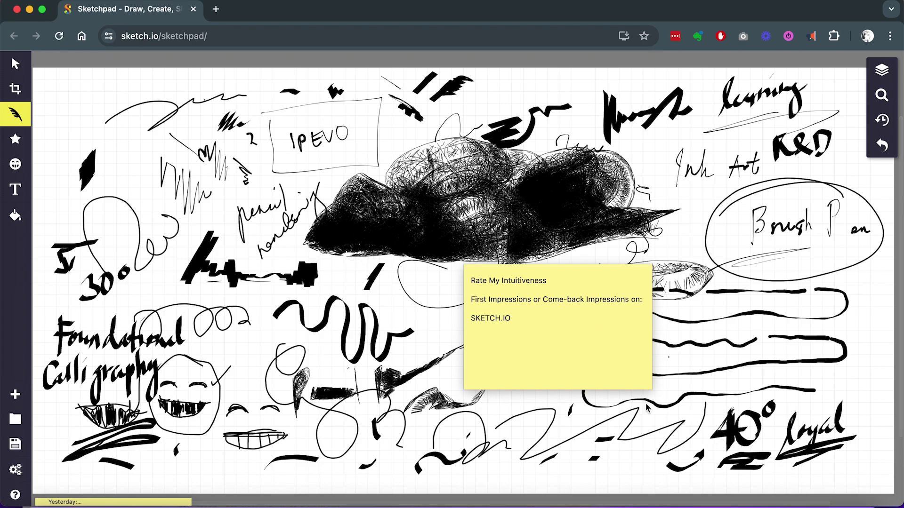
{"action": "mouse_move", "coordinate": [671, 471]}
{"action": "left_mouse_down"}
{"action": "mouse_move", "coordinate": [720, 459]}
{"action": "mouse_move", "coordinate": [695, 459]}
{"action": "mouse_move", "coordinate": [720, 453]}
{"action": "left_mouse_up"}
{"action": "left_click_drag", "start_coordinate": [759, 424], "coordinate": [767, 434]}
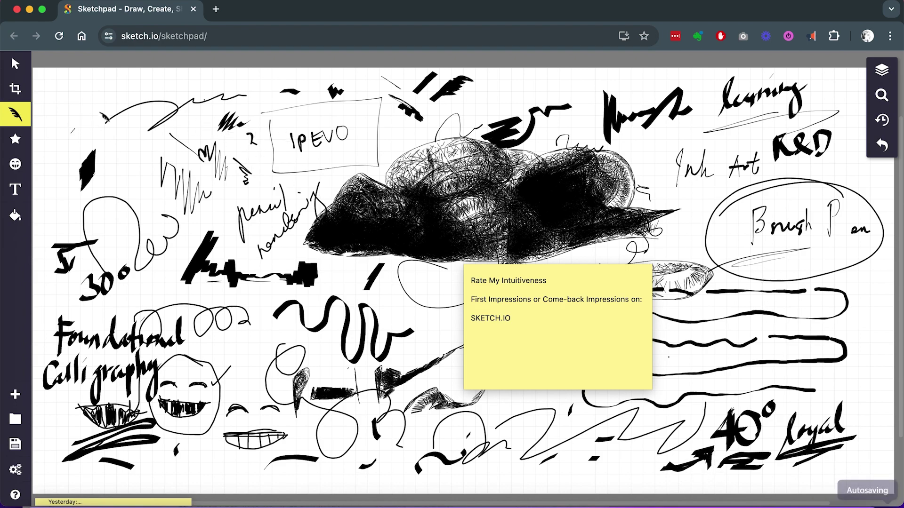
Hand-letter "optimal" in the canvas's upper-left corner and several short words beneath and beside it
{"action": "mouse_move", "coordinate": [68, 116]}
{"action": "left_mouse_down"}
{"action": "mouse_move", "coordinate": [89, 94]}
{"action": "mouse_move", "coordinate": [88, 112]}
{"action": "mouse_move", "coordinate": [114, 94]}
{"action": "mouse_move", "coordinate": [108, 99]}
{"action": "mouse_move", "coordinate": [136, 99]}
{"action": "mouse_move", "coordinate": [155, 99]}
{"action": "left_mouse_up"}
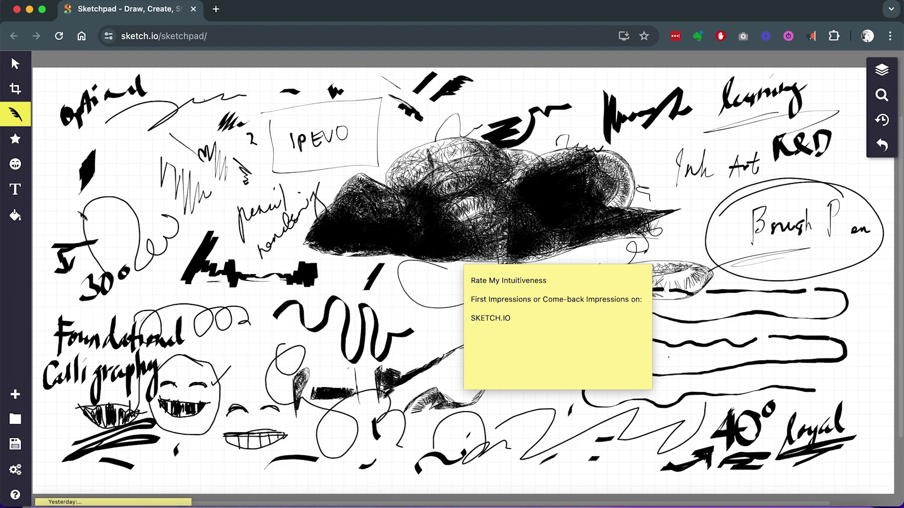
{"action": "mouse_move", "coordinate": [124, 146]}
{"action": "left_mouse_down"}
{"action": "mouse_move", "coordinate": [132, 175]}
{"action": "mouse_move", "coordinate": [146, 136]}
{"action": "mouse_move", "coordinate": [165, 137]}
{"action": "left_mouse_up"}
{"action": "mouse_move", "coordinate": [142, 182]}
{"action": "left_mouse_down"}
{"action": "mouse_move", "coordinate": [153, 158]}
{"action": "mouse_move", "coordinate": [177, 154]}
{"action": "mouse_move", "coordinate": [171, 160]}
{"action": "mouse_move", "coordinate": [215, 135]}
{"action": "mouse_move", "coordinate": [206, 117]}
{"action": "left_mouse_up"}
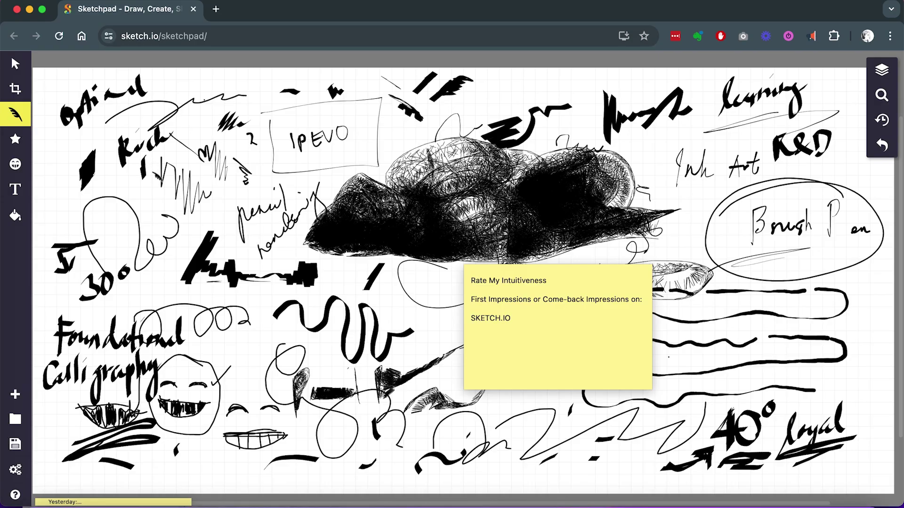
{"action": "mouse_move", "coordinate": [217, 128]}
{"action": "left_mouse_down"}
{"action": "mouse_move", "coordinate": [215, 101]}
{"action": "mouse_move", "coordinate": [242, 96]}
{"action": "left_mouse_up"}
{"action": "left_click_drag", "start_coordinate": [253, 94], "coordinate": [261, 102]}
{"action": "mouse_move", "coordinate": [153, 210]}
{"action": "left_mouse_down"}
{"action": "mouse_move", "coordinate": [167, 186]}
{"action": "mouse_move", "coordinate": [186, 195]}
{"action": "mouse_move", "coordinate": [205, 181]}
{"action": "mouse_move", "coordinate": [235, 207]}
{"action": "left_mouse_up"}
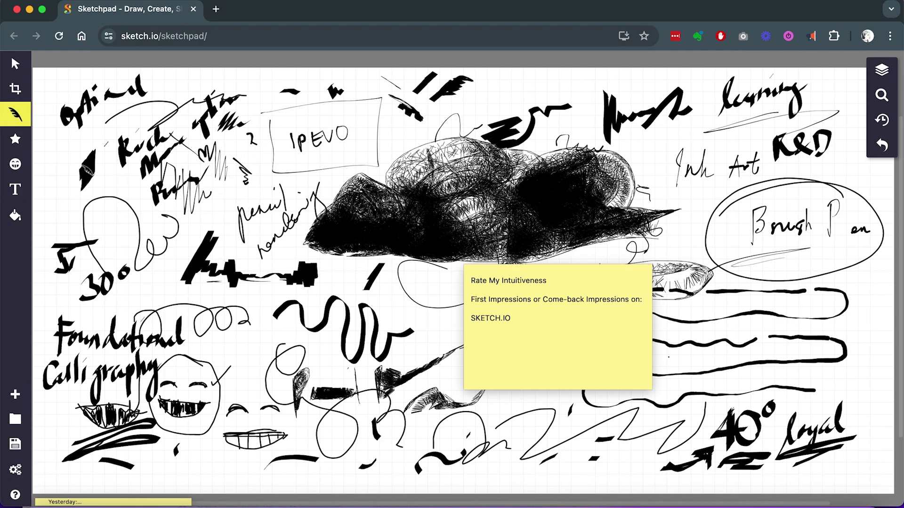
Hand-letter a circled "30°" near the canvas's left edge and a circled "40°" beside the thick wavy stroke
{"action": "mouse_move", "coordinate": [60, 200]}
{"action": "left_mouse_down"}
{"action": "mouse_move", "coordinate": [75, 229]}
{"action": "mouse_move", "coordinate": [85, 202]}
{"action": "mouse_move", "coordinate": [98, 210]}
{"action": "mouse_move", "coordinate": [109, 193]}
{"action": "mouse_move", "coordinate": [126, 189]}
{"action": "mouse_move", "coordinate": [47, 211]}
{"action": "mouse_move", "coordinate": [101, 242]}
{"action": "mouse_move", "coordinate": [123, 188]}
{"action": "mouse_move", "coordinate": [57, 200]}
{"action": "mouse_move", "coordinate": [85, 242]}
{"action": "mouse_move", "coordinate": [111, 182]}
{"action": "left_mouse_up"}
{"action": "left_click", "coordinate": [125, 190]}
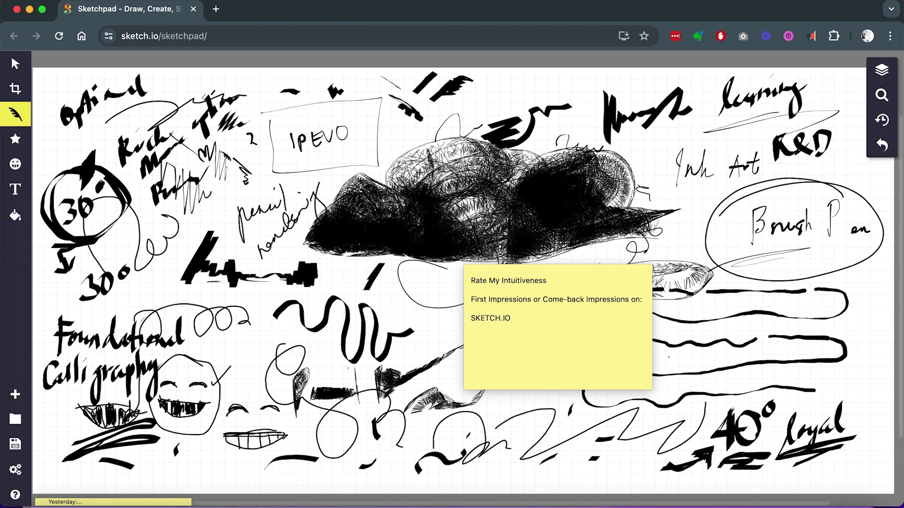
{"action": "left_click_drag", "start_coordinate": [404, 277], "coordinate": [414, 311]}
{"action": "mouse_move", "coordinate": [426, 296]}
{"action": "left_mouse_down"}
{"action": "mouse_move", "coordinate": [434, 303]}
{"action": "mouse_move", "coordinate": [432, 282]}
{"action": "mouse_move", "coordinate": [389, 332]}
{"action": "mouse_move", "coordinate": [451, 282]}
{"action": "left_mouse_up"}
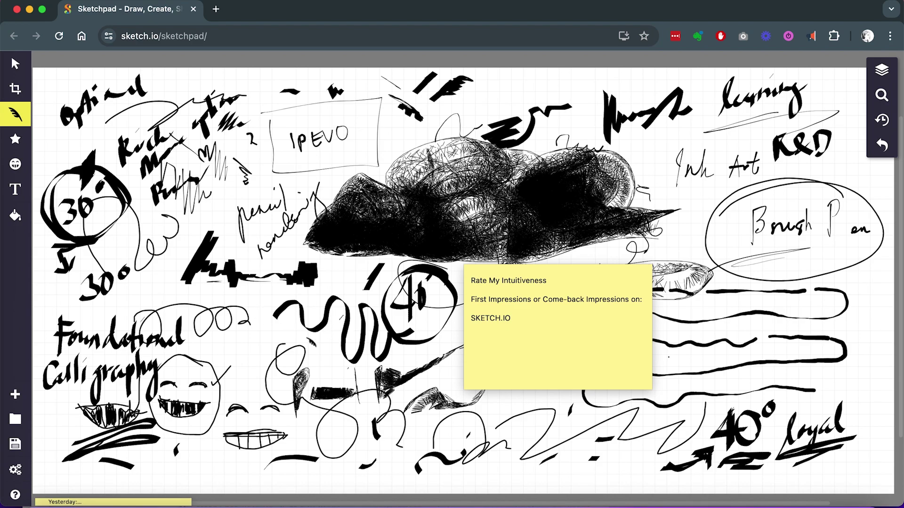
Move the sticky note to the canvas's left edge and draw Calligraphy zigzags beside "Brush Pen" and the long winding line
{"action": "mouse_move", "coordinate": [622, 270]}
{"action": "left_mouse_down"}
{"action": "mouse_move", "coordinate": [193, 258]}
{"action": "mouse_move", "coordinate": [166, 247]}
{"action": "left_mouse_up"}
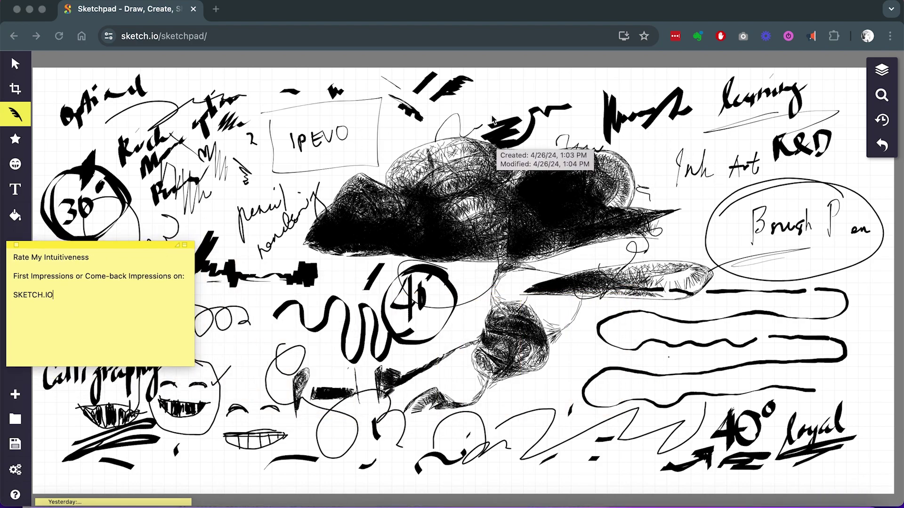
{"action": "left_click_drag", "start_coordinate": [678, 193], "coordinate": [719, 217]}
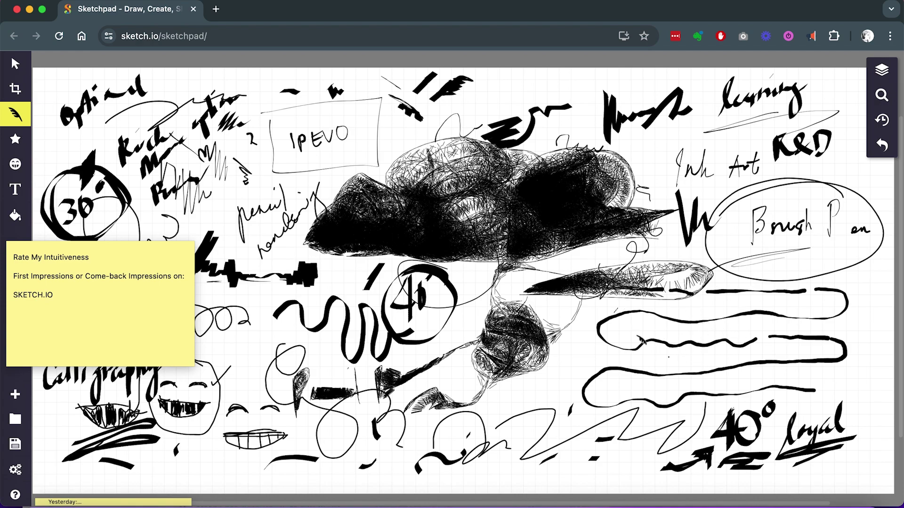
{"action": "mouse_move", "coordinate": [565, 390]}
{"action": "left_mouse_down"}
{"action": "mouse_move", "coordinate": [587, 356]}
{"action": "mouse_move", "coordinate": [609, 368]}
{"action": "mouse_move", "coordinate": [636, 337]}
{"action": "left_mouse_up"}
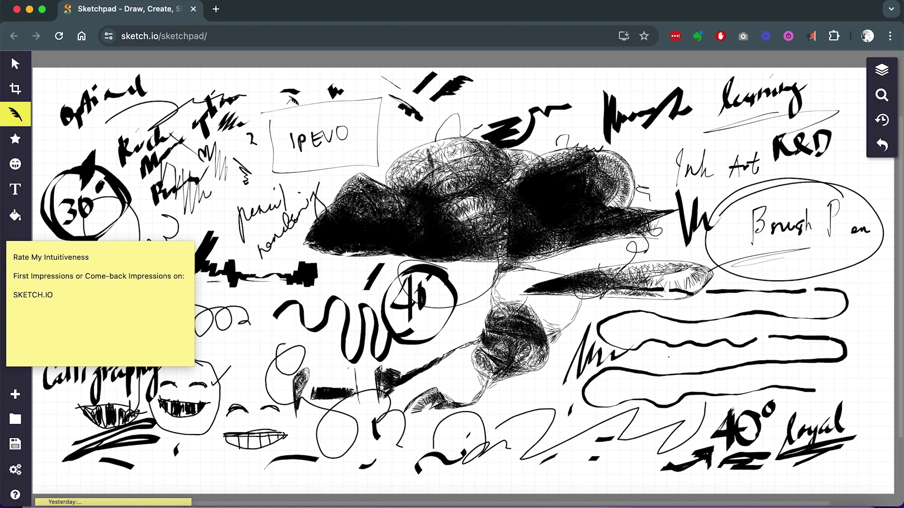
Select most of the drawings with a marquee, shift them slightly on the canvas and deselect them
{"action": "left_click", "coordinate": [15, 64]}
{"action": "left_click_drag", "start_coordinate": [264, 78], "coordinate": [693, 485]}
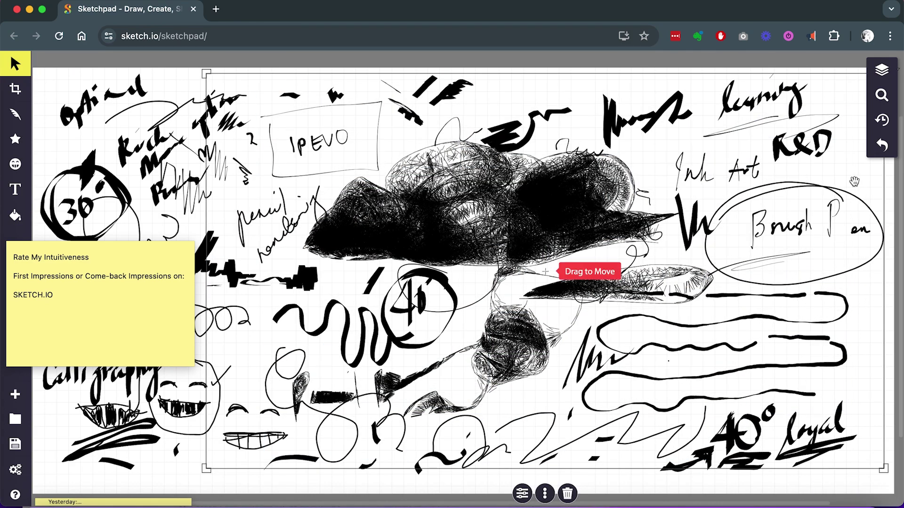
{"action": "left_click_drag", "start_coordinate": [848, 228], "coordinate": [849, 226]}
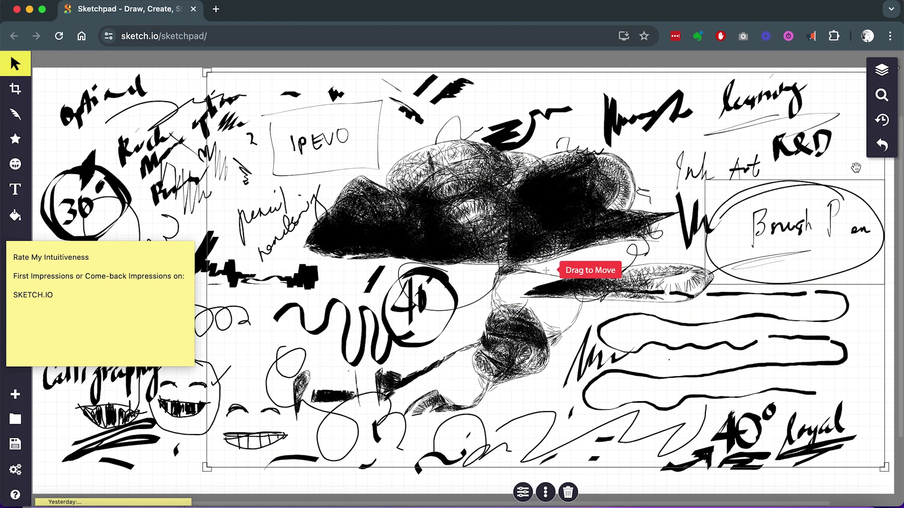
{"action": "left_click", "coordinate": [845, 73]}
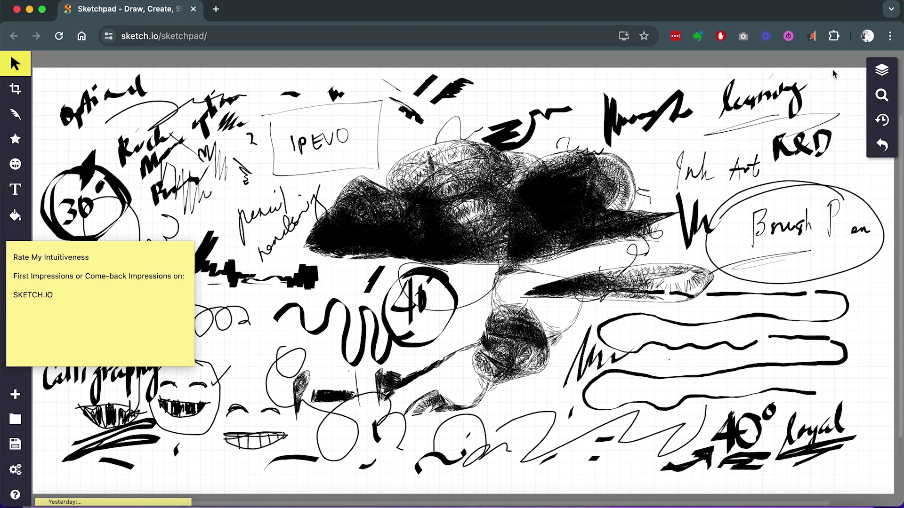
Test selecting the "Brush Pen" ellipse, view the canvas crop size settings, and select the "IPEVO" box
{"action": "left_click_drag", "start_coordinate": [843, 82], "coordinate": [668, 150]}
{"action": "left_click", "coordinate": [872, 185]}
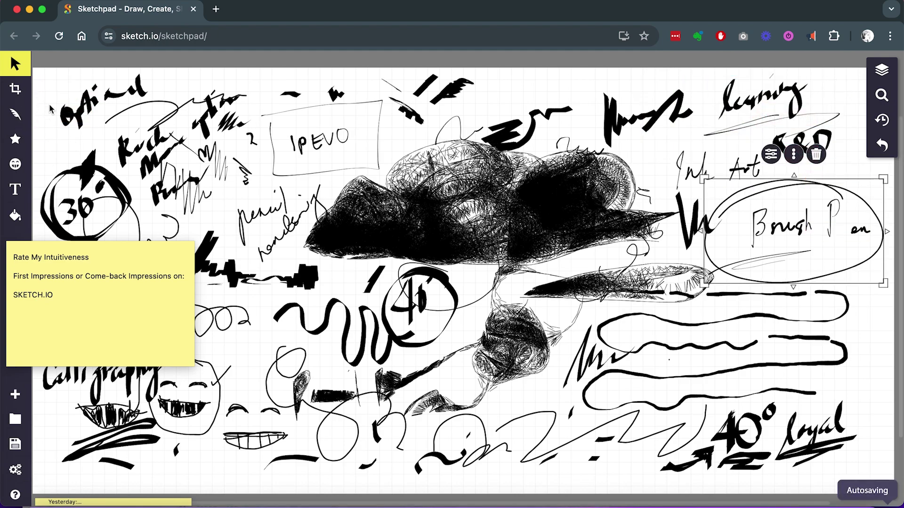
{"action": "left_click", "coordinate": [15, 88]}
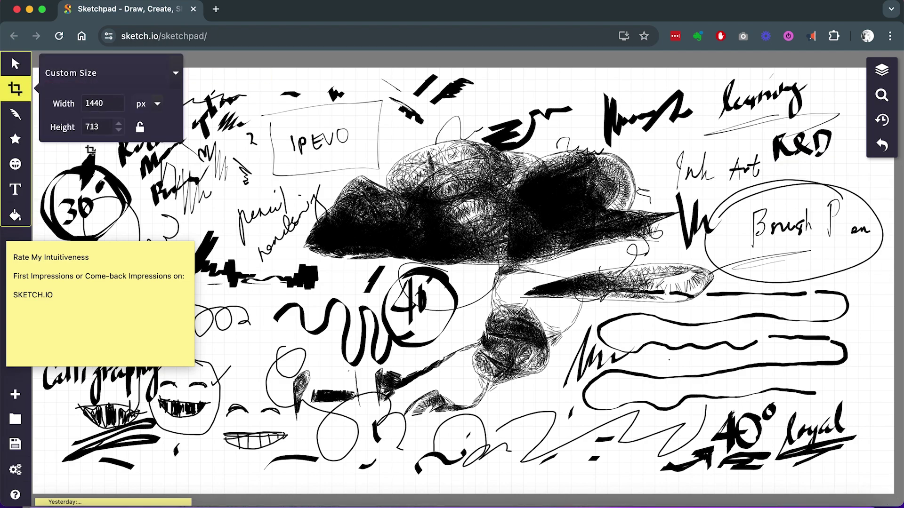
{"action": "key", "text": "Escape"}
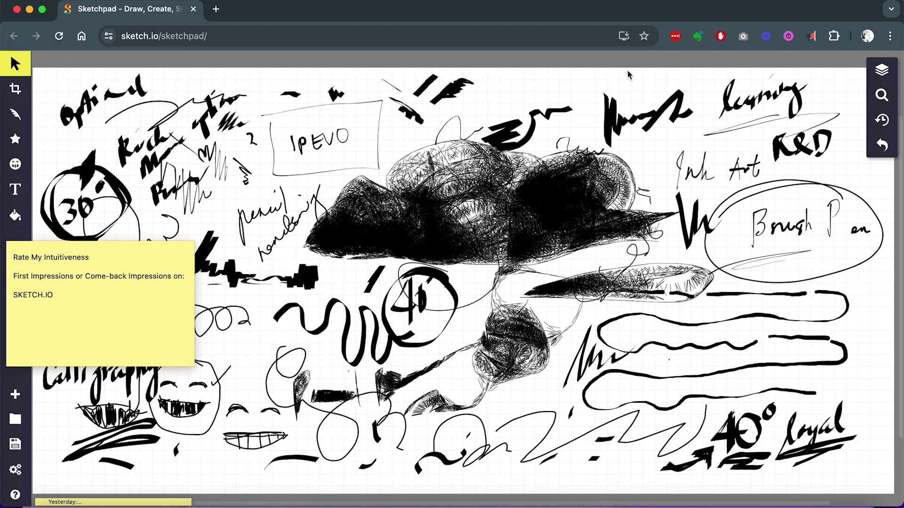
{"action": "mouse_move", "coordinate": [837, 88]}
{"action": "left_mouse_down"}
{"action": "mouse_move", "coordinate": [706, 230]}
{"action": "mouse_move", "coordinate": [454, 394]}
{"action": "mouse_move", "coordinate": [310, 409]}
{"action": "left_mouse_up"}
{"action": "key", "text": "Escape"}
{"action": "left_click", "coordinate": [285, 125]}
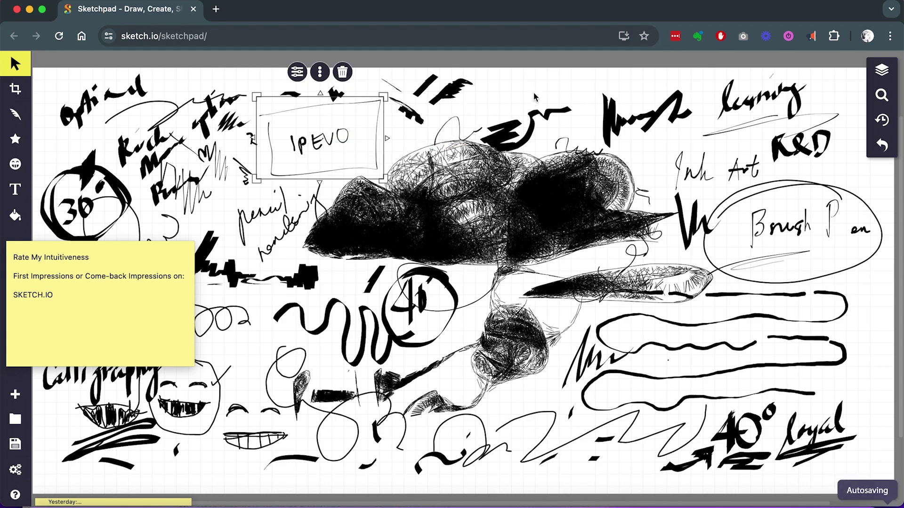
Deselect the "IPEVO" box and test marquee selections around the "learning" lettering and the "Brush Pen" ellipse
{"action": "left_click", "coordinate": [566, 88]}
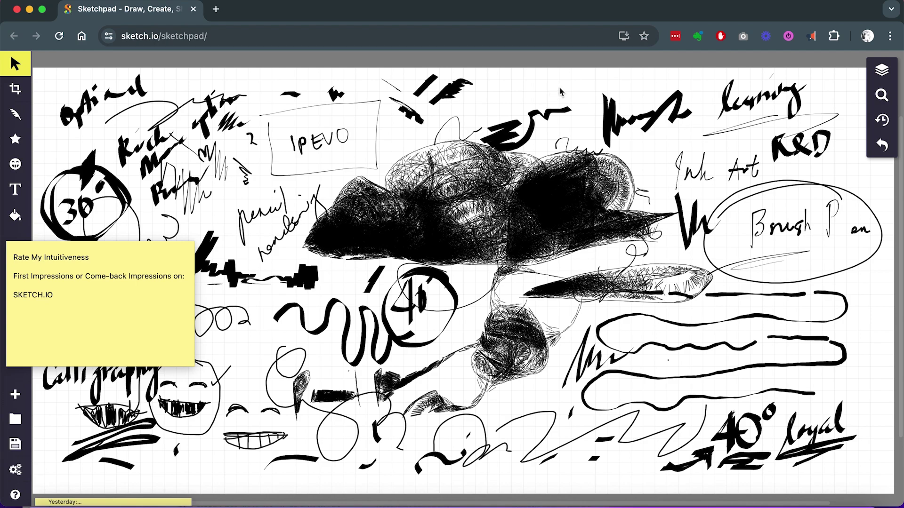
{"action": "left_click", "coordinate": [687, 102]}
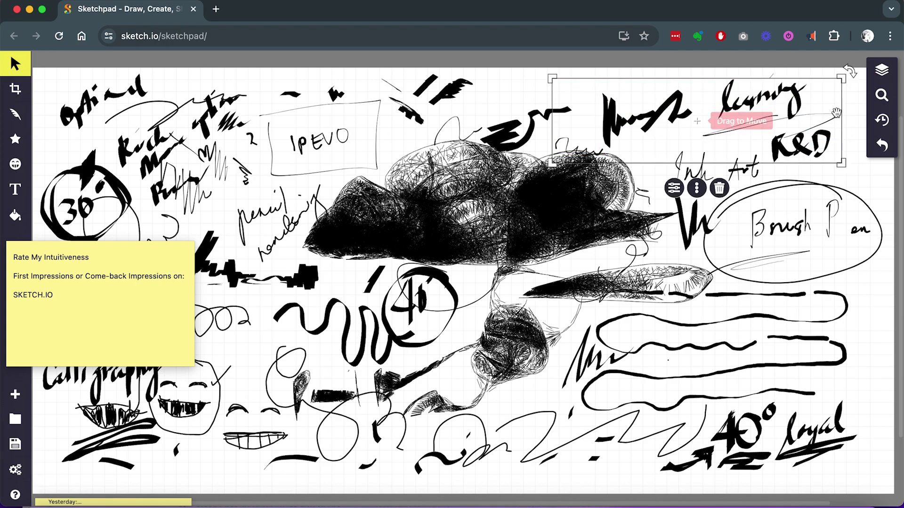
{"action": "left_click", "coordinate": [797, 248]}
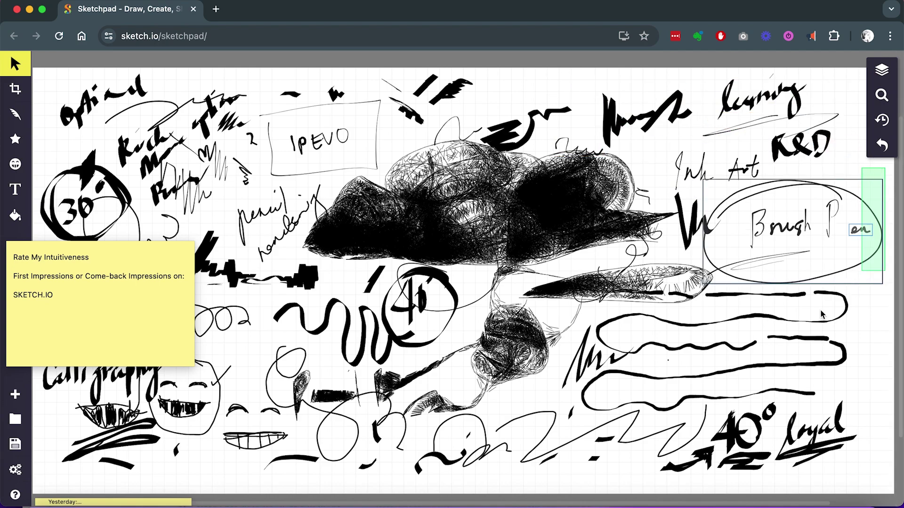
{"action": "left_click", "coordinate": [522, 88]}
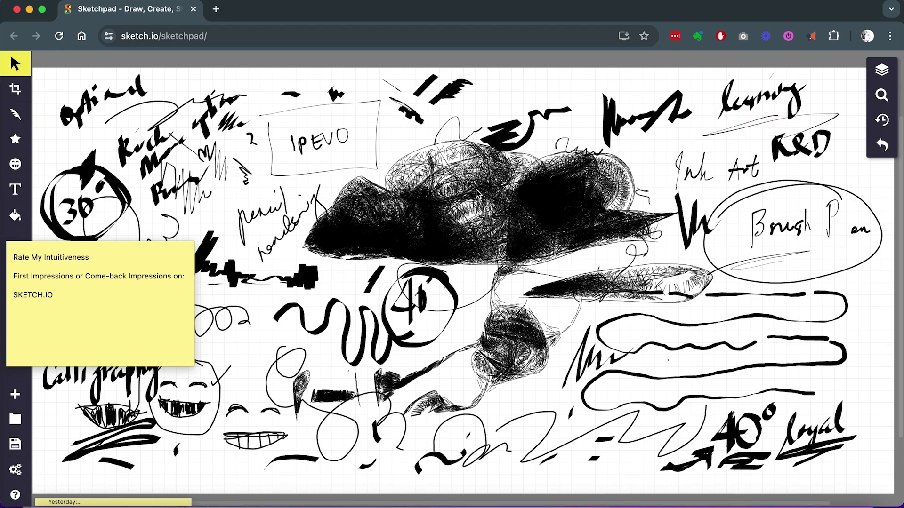
Select most of the drawings from the "IPEVO" box to the lower-right lettering, move them down and slightly left, and deselect them
{"action": "mouse_move", "coordinate": [245, 82]}
{"action": "left_mouse_down"}
{"action": "mouse_move", "coordinate": [696, 303]}
{"action": "mouse_move", "coordinate": [882, 468]}
{"action": "left_mouse_up"}
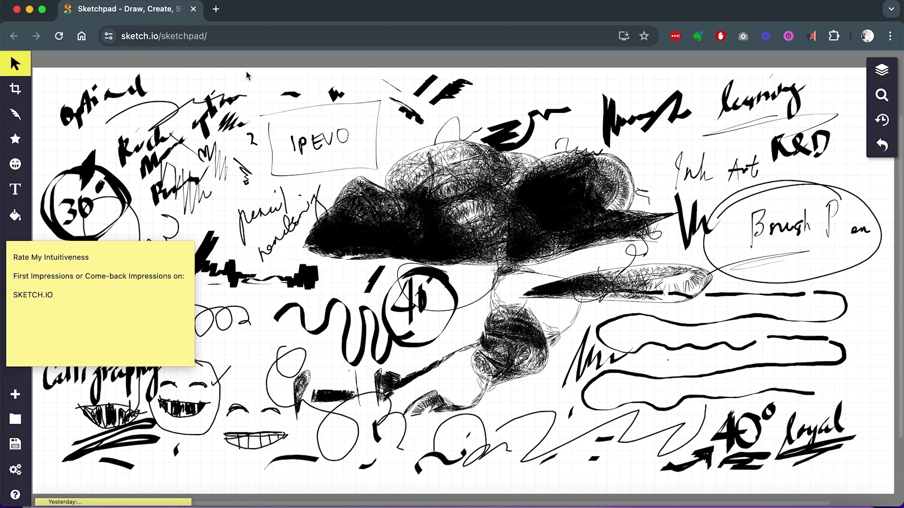
{"action": "left_click_drag", "start_coordinate": [635, 152], "coordinate": [613, 221]}
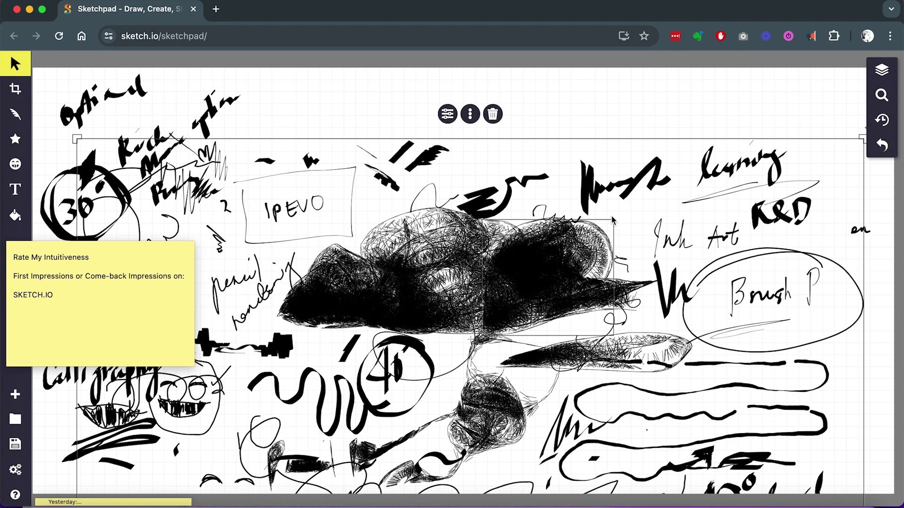
{"action": "left_click", "coordinate": [581, 126]}
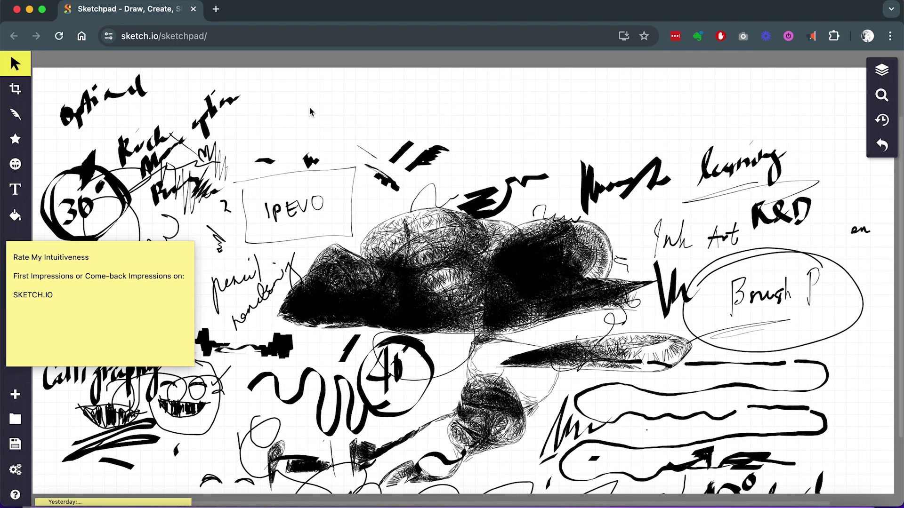
Select the drawings around the shaded cloud, rotate them slightly counterclockwise and move them right over the "R&D" lettering
{"action": "left_click", "coordinate": [424, 264]}
{"action": "left_click", "coordinate": [445, 114]}
{"action": "left_click", "coordinate": [133, 159]}
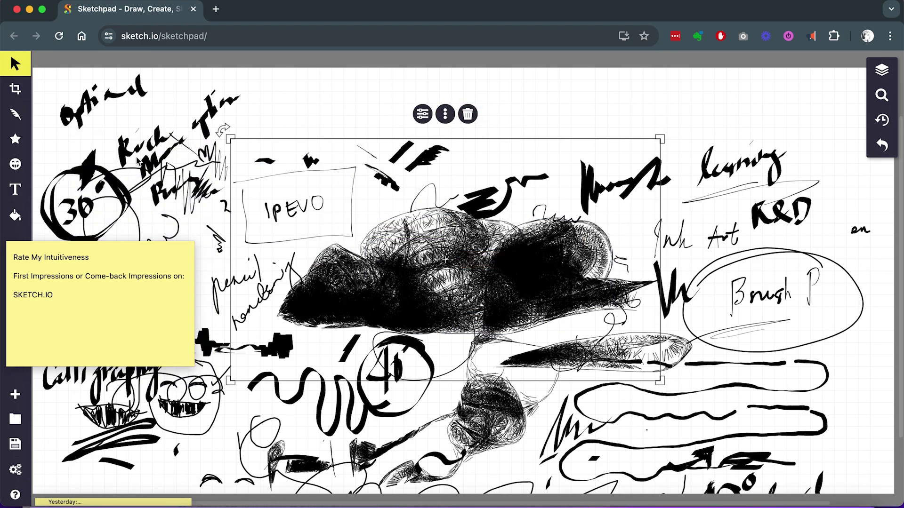
{"action": "left_click_drag", "start_coordinate": [223, 130], "coordinate": [203, 155]}
{"action": "left_click", "coordinate": [424, 113]}
{"action": "left_click", "coordinate": [423, 113]}
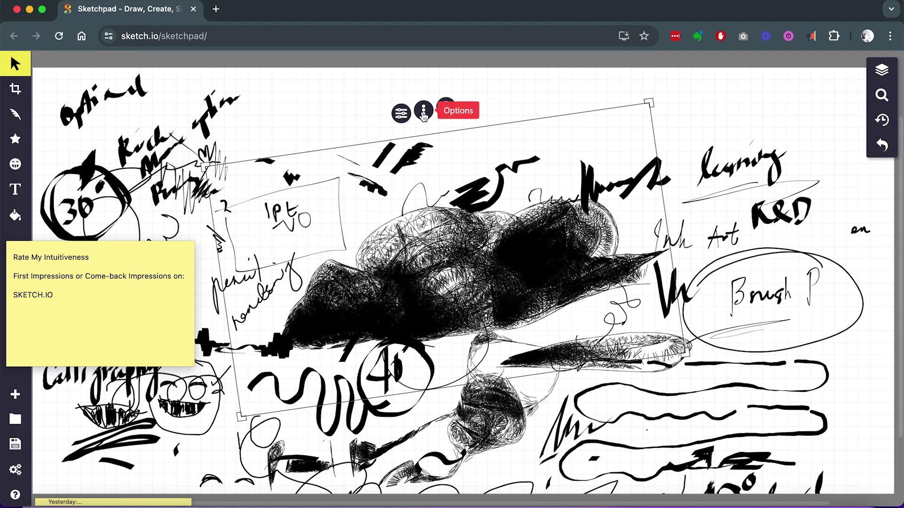
{"action": "left_click_drag", "start_coordinate": [514, 134], "coordinate": [660, 123]}
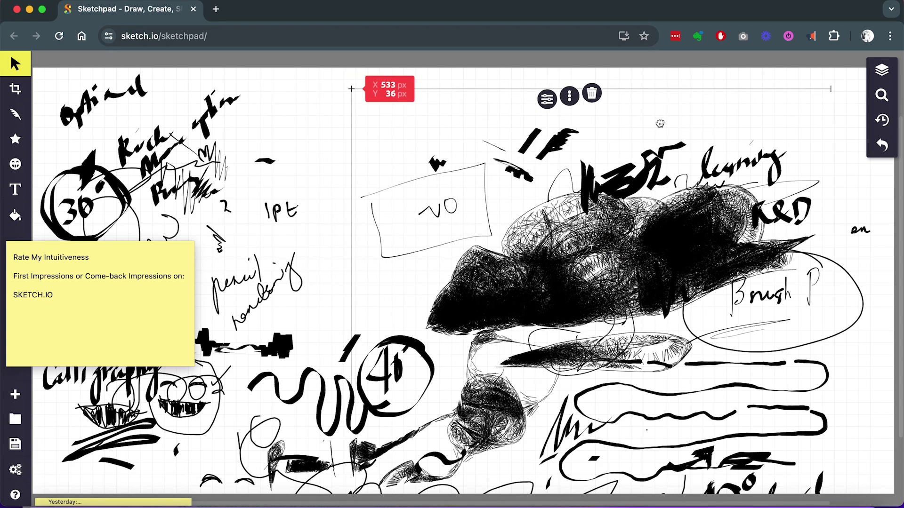
Convert the selected drawings to a stamp and paint a scattered band of it across the upper canvas
{"action": "left_click", "coordinate": [570, 96]}
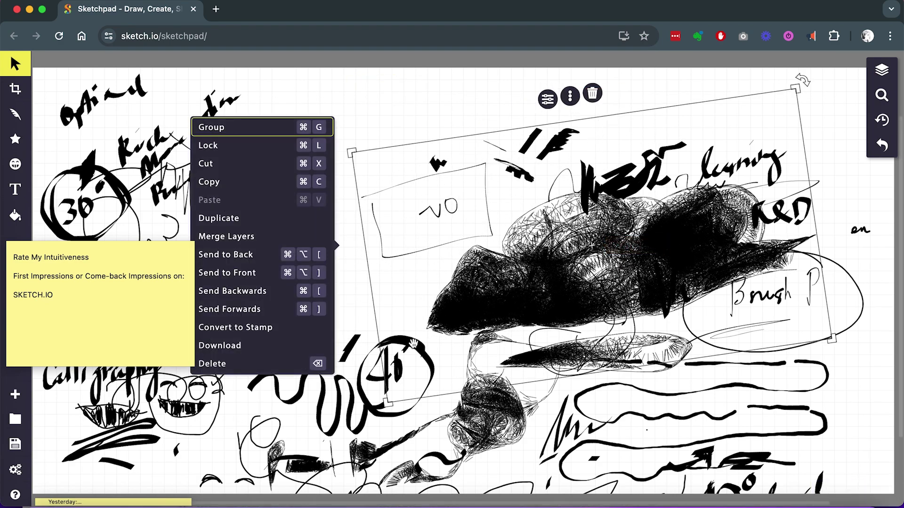
{"action": "left_click", "coordinate": [281, 330]}
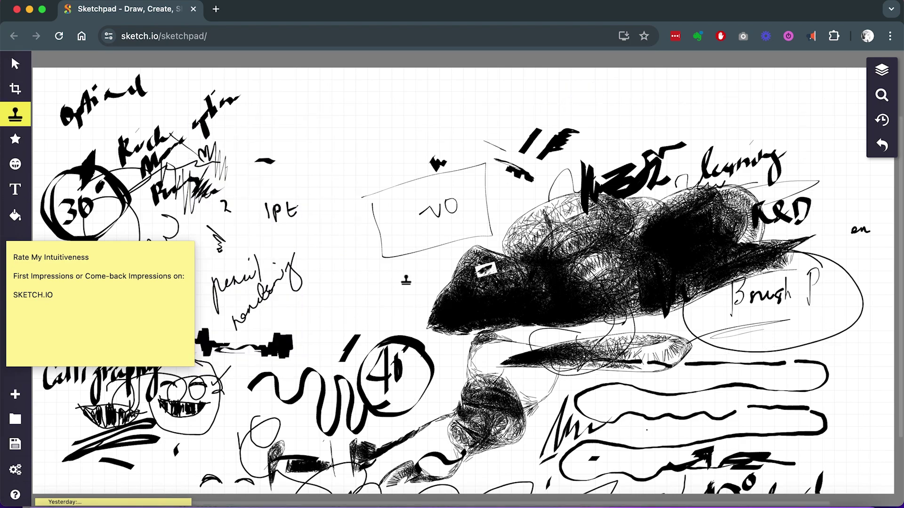
{"action": "mouse_move", "coordinate": [464, 142]}
{"action": "left_mouse_down"}
{"action": "mouse_move", "coordinate": [487, 125]}
{"action": "mouse_move", "coordinate": [471, 127]}
{"action": "mouse_move", "coordinate": [499, 141]}
{"action": "mouse_move", "coordinate": [560, 96]}
{"action": "mouse_move", "coordinate": [531, 109]}
{"action": "mouse_move", "coordinate": [538, 143]}
{"action": "mouse_move", "coordinate": [626, 135]}
{"action": "mouse_move", "coordinate": [670, 119]}
{"action": "mouse_move", "coordinate": [678, 130]}
{"action": "mouse_move", "coordinate": [637, 133]}
{"action": "mouse_move", "coordinate": [670, 135]}
{"action": "mouse_move", "coordinate": [652, 104]}
{"action": "mouse_move", "coordinate": [638, 105]}
{"action": "mouse_move", "coordinate": [699, 98]}
{"action": "mouse_move", "coordinate": [725, 125]}
{"action": "left_mouse_up"}
{"action": "mouse_move", "coordinate": [365, 162]}
{"action": "left_mouse_down"}
{"action": "mouse_move", "coordinate": [413, 165]}
{"action": "mouse_move", "coordinate": [443, 137]}
{"action": "mouse_move", "coordinate": [452, 155]}
{"action": "mouse_move", "coordinate": [450, 142]}
{"action": "mouse_move", "coordinate": [445, 162]}
{"action": "mouse_move", "coordinate": [475, 153]}
{"action": "mouse_move", "coordinate": [464, 159]}
{"action": "mouse_move", "coordinate": [493, 117]}
{"action": "mouse_move", "coordinate": [486, 139]}
{"action": "mouse_move", "coordinate": [464, 124]}
{"action": "mouse_move", "coordinate": [452, 133]}
{"action": "mouse_move", "coordinate": [446, 161]}
{"action": "mouse_move", "coordinate": [495, 141]}
{"action": "mouse_move", "coordinate": [480, 138]}
{"action": "mouse_move", "coordinate": [466, 171]}
{"action": "mouse_move", "coordinate": [466, 153]}
{"action": "mouse_move", "coordinate": [444, 138]}
{"action": "mouse_move", "coordinate": [499, 141]}
{"action": "mouse_move", "coordinate": [487, 159]}
{"action": "mouse_move", "coordinate": [490, 147]}
{"action": "mouse_move", "coordinate": [480, 153]}
{"action": "mouse_move", "coordinate": [514, 156]}
{"action": "left_mouse_up"}
{"action": "left_click", "coordinate": [544, 289]}
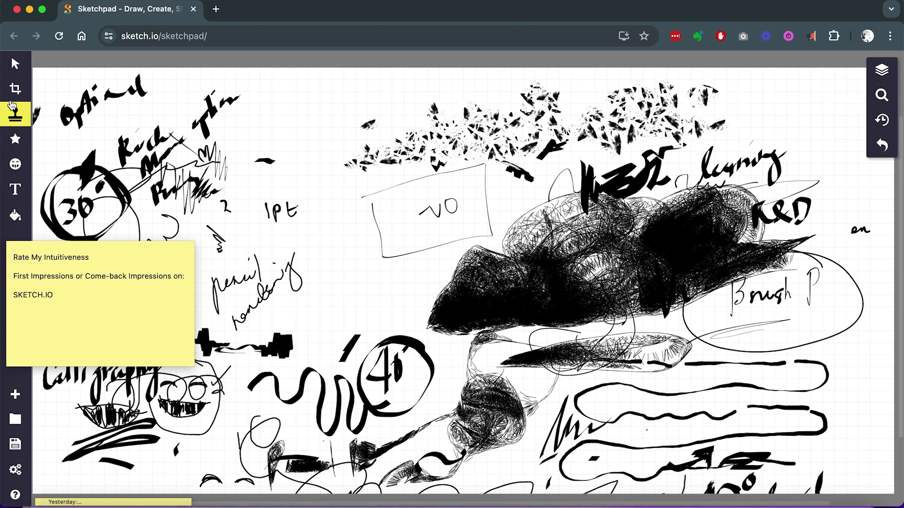
Nudge the left part of the shaded cloud up and right, shift a patch of the stamped marks left, and deselect
{"action": "left_click", "coordinate": [15, 64]}
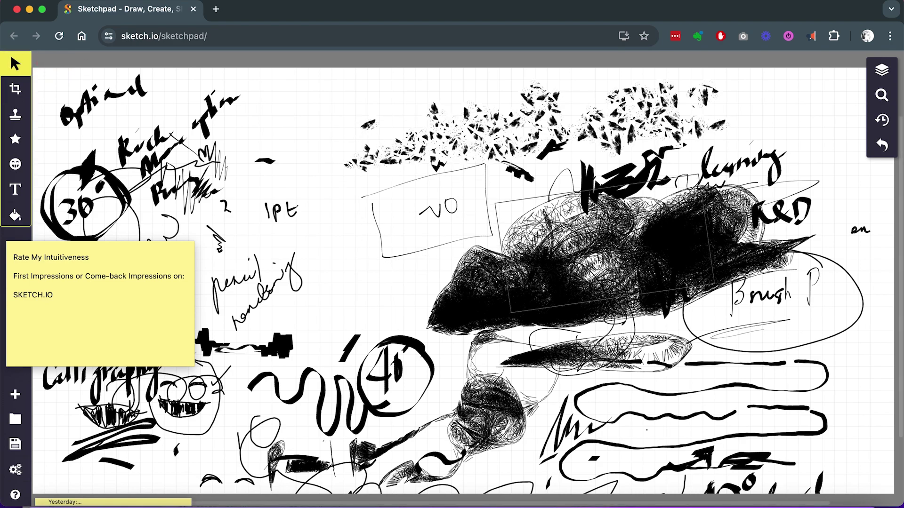
{"action": "left_click", "coordinate": [583, 280]}
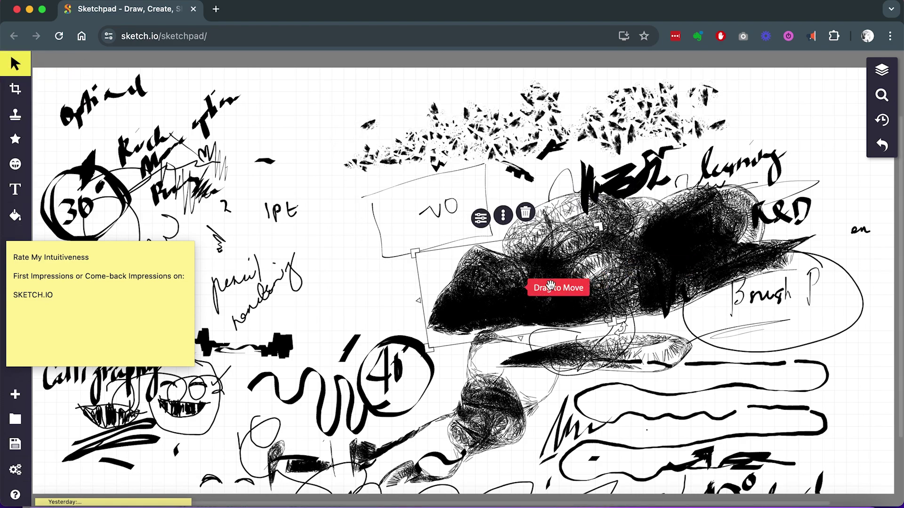
{"action": "mouse_move", "coordinate": [510, 310]}
{"action": "left_mouse_down"}
{"action": "mouse_move", "coordinate": [400, 158]}
{"action": "mouse_move", "coordinate": [502, 232]}
{"action": "mouse_move", "coordinate": [467, 169]}
{"action": "mouse_move", "coordinate": [525, 295]}
{"action": "mouse_move", "coordinate": [520, 282]}
{"action": "mouse_move", "coordinate": [520, 305]}
{"action": "left_mouse_up"}
{"action": "left_click_drag", "start_coordinate": [466, 169], "coordinate": [521, 294]}
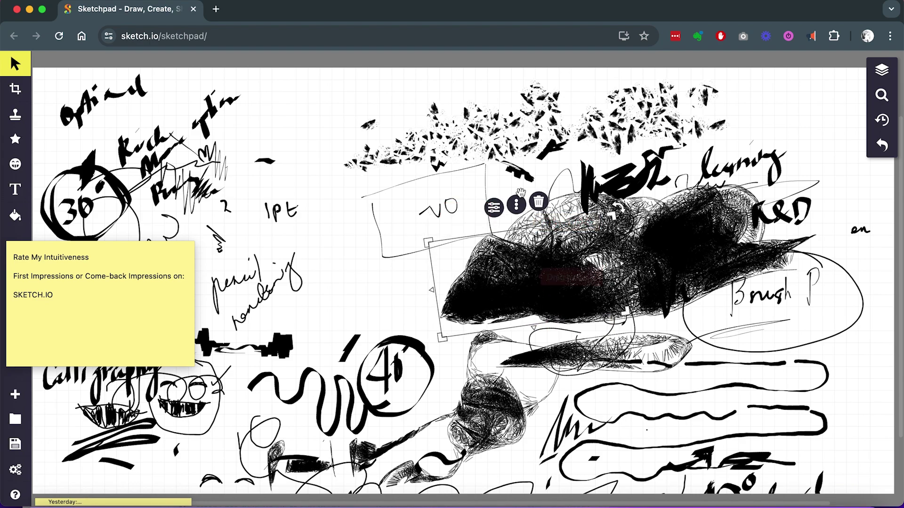
{"action": "mouse_move", "coordinate": [544, 300]}
{"action": "left_mouse_down"}
{"action": "mouse_move", "coordinate": [544, 129]}
{"action": "mouse_move", "coordinate": [563, 135]}
{"action": "mouse_move", "coordinate": [546, 138]}
{"action": "left_mouse_up"}
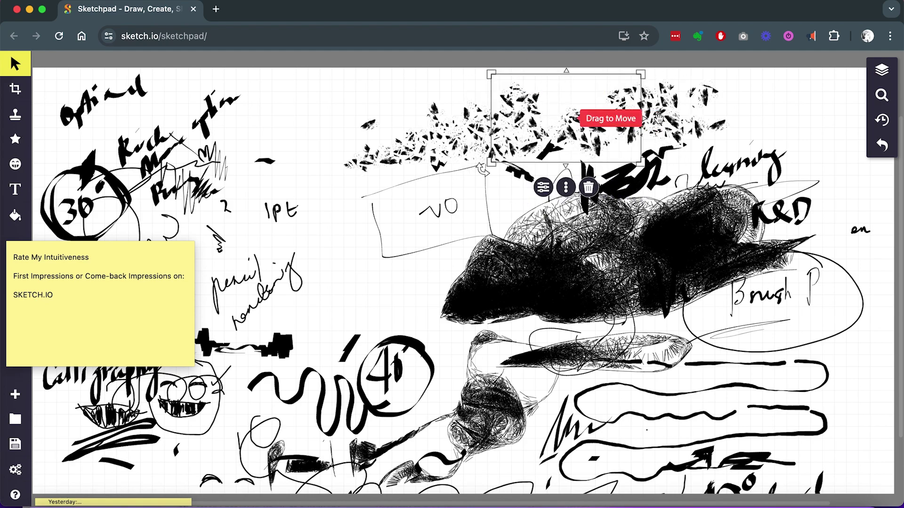
{"action": "left_click", "coordinate": [777, 99]}
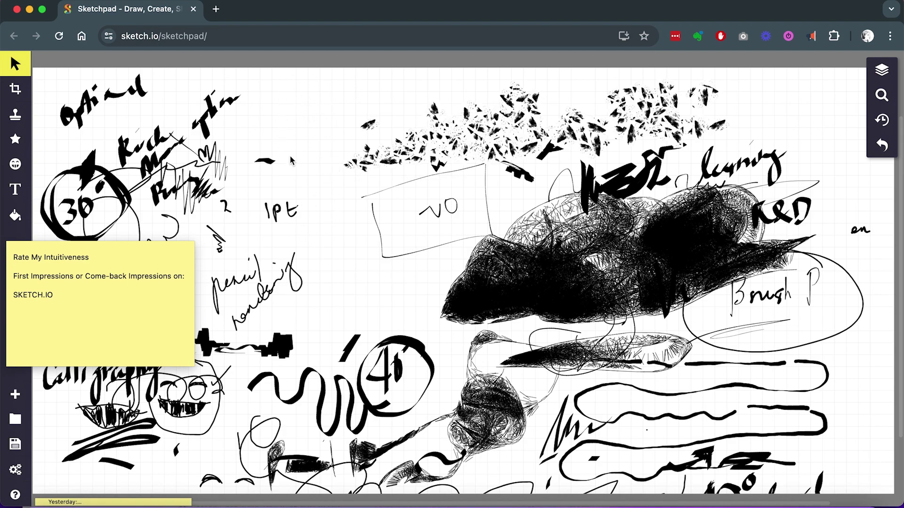
Examine the canvas at different zoom levels and look through the full list of layers
{"action": "scroll", "coordinate": [313, 156], "scroll_direction": "up", "scroll_amount": 5}
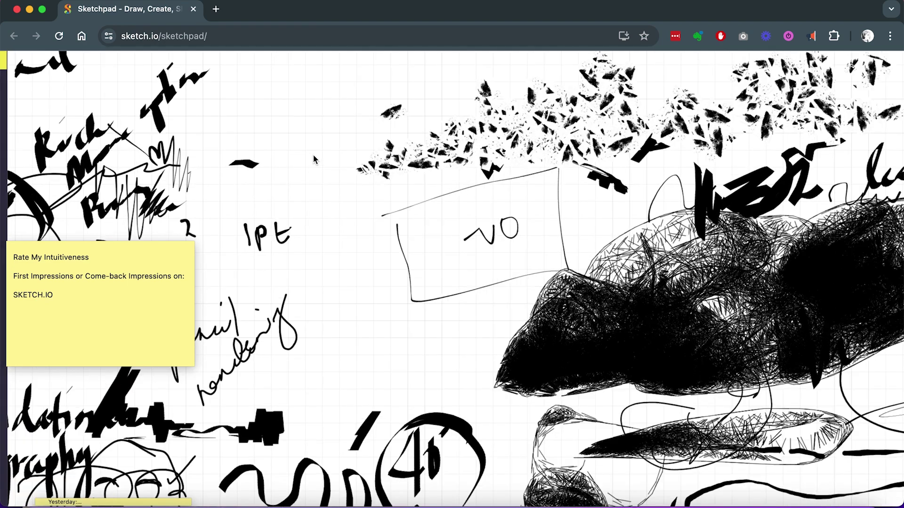
{"action": "scroll", "coordinate": [313, 156], "scroll_direction": "down", "scroll_amount": 6}
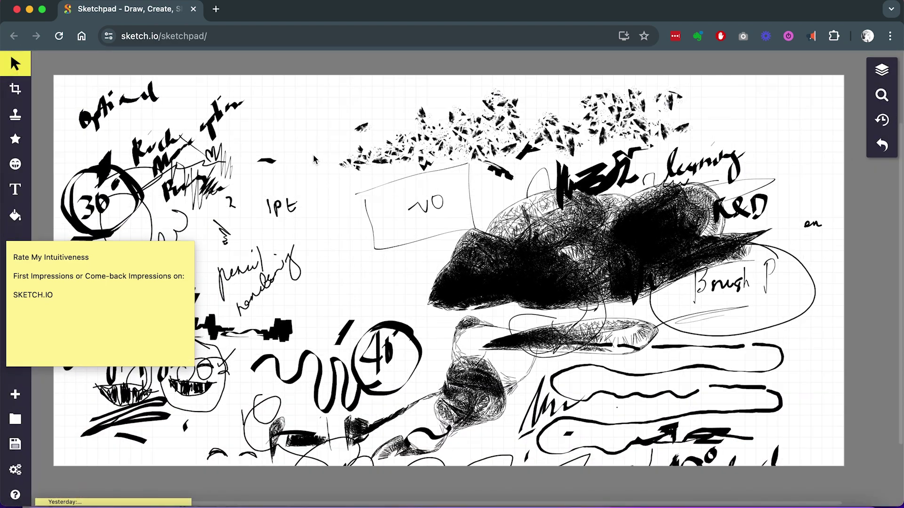
{"action": "scroll", "coordinate": [314, 158], "scroll_direction": "up", "scroll_amount": 4}
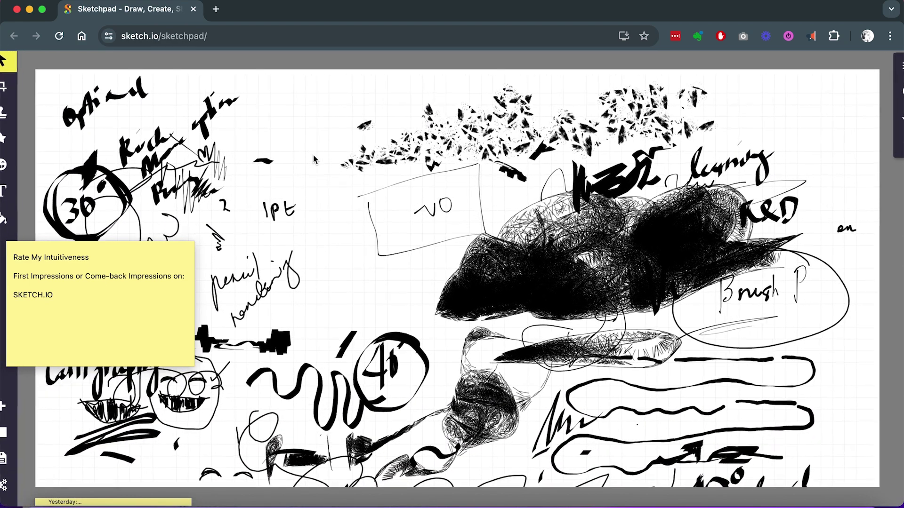
{"action": "scroll", "coordinate": [314, 159], "scroll_direction": "down", "scroll_amount": 3}
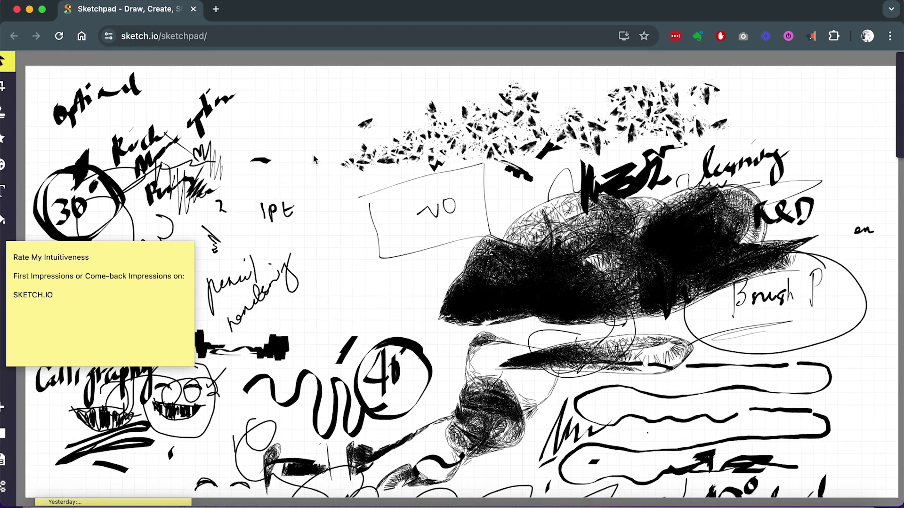
{"action": "scroll", "coordinate": [314, 159], "scroll_direction": "down", "scroll_amount": 2}
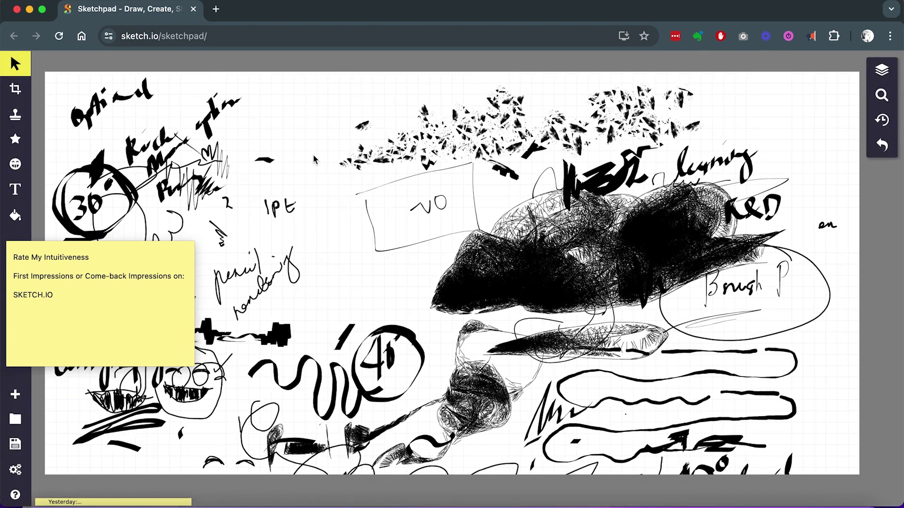
{"action": "left_click", "coordinate": [881, 70]}
{"action": "scroll", "coordinate": [792, 355], "scroll_direction": "down", "scroll_amount": 15}
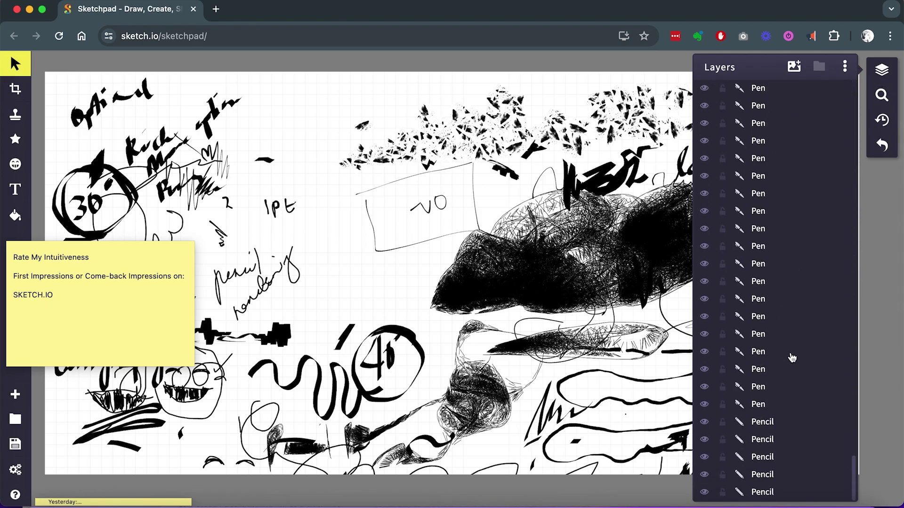
{"action": "scroll", "coordinate": [791, 393], "scroll_direction": "up", "scroll_amount": 15}
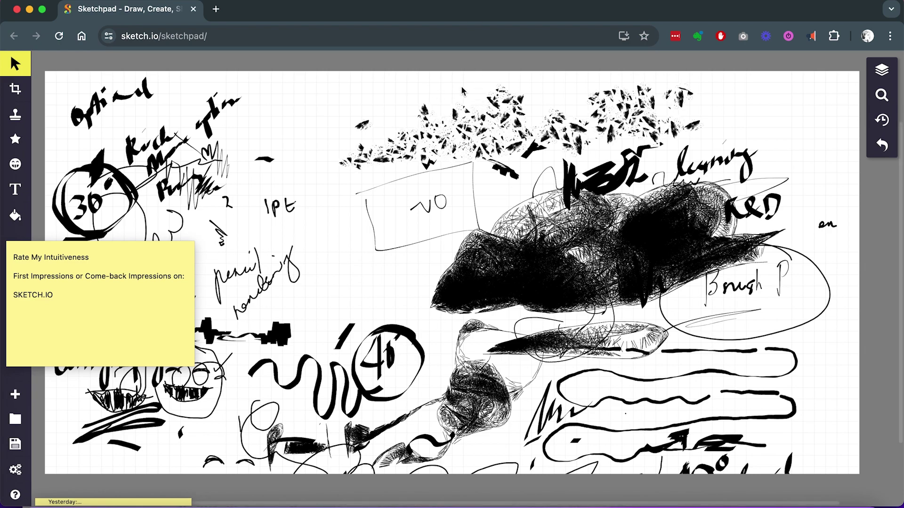
Test marquee selections over the stamped band, the cloud and the right half of the canvas, deselecting each one
{"action": "left_click_drag", "start_coordinate": [316, 89], "coordinate": [487, 193]}
{"action": "left_click", "coordinate": [778, 104]}
{"action": "left_click_drag", "start_coordinate": [791, 95], "coordinate": [584, 204]}
{"action": "left_click", "coordinate": [830, 125]}
{"action": "mouse_move", "coordinate": [49, 65]}
{"action": "left_mouse_down"}
{"action": "mouse_move", "coordinate": [242, 262]}
{"action": "mouse_move", "coordinate": [549, 373]}
{"action": "mouse_move", "coordinate": [689, 471]}
{"action": "left_mouse_up"}
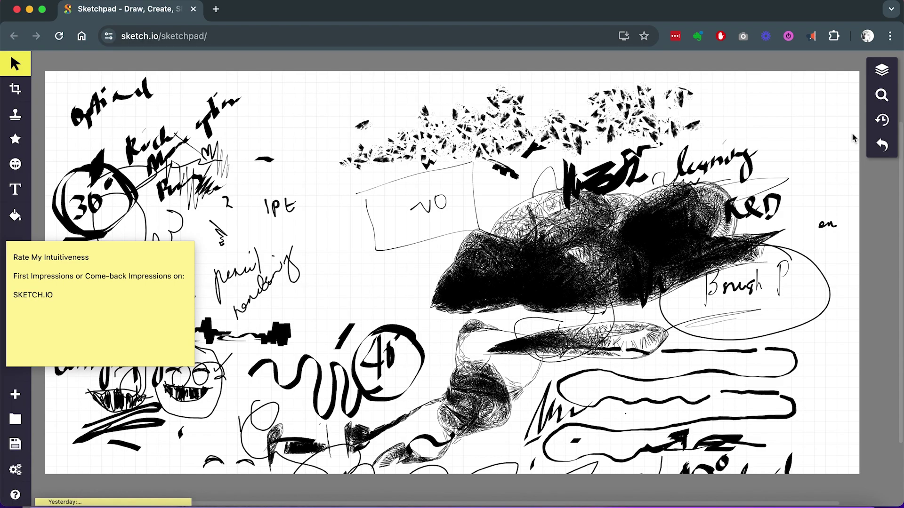
{"action": "mouse_move", "coordinate": [852, 134]}
{"action": "left_mouse_down"}
{"action": "mouse_move", "coordinate": [452, 499]}
{"action": "mouse_move", "coordinate": [410, 499]}
{"action": "left_mouse_up"}
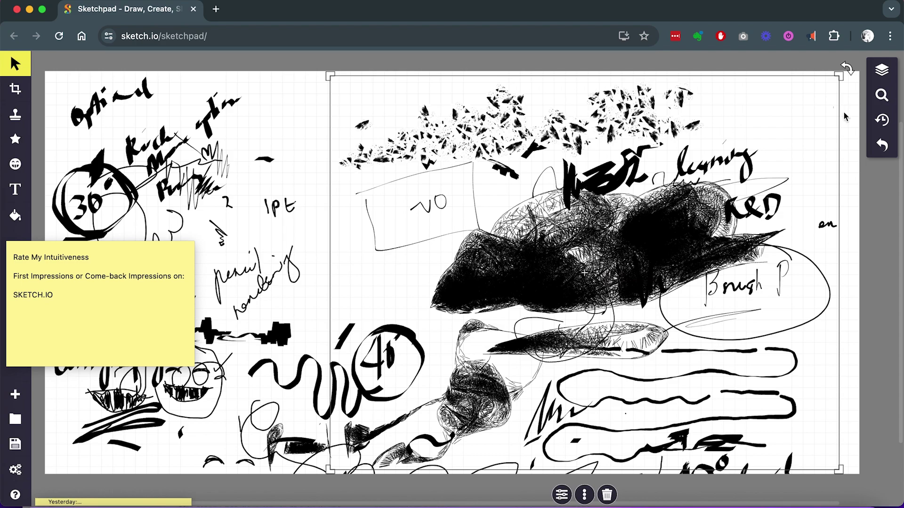
{"action": "left_click", "coordinate": [830, 153]}
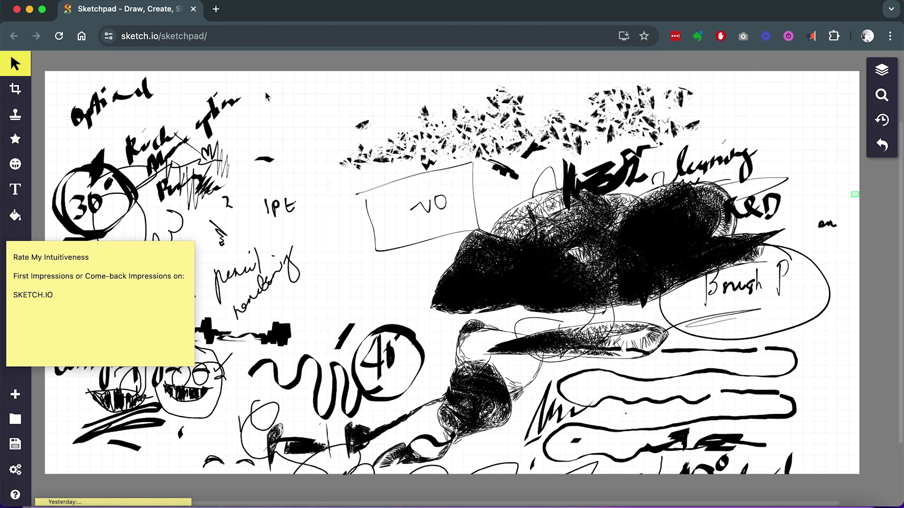
Select the drawings in the canvas's centre, rotate them clockwise while scaling them down, and deselect them
{"action": "mouse_move", "coordinate": [319, 99]}
{"action": "left_mouse_down"}
{"action": "mouse_move", "coordinate": [504, 252]}
{"action": "mouse_move", "coordinate": [750, 370]}
{"action": "left_mouse_up"}
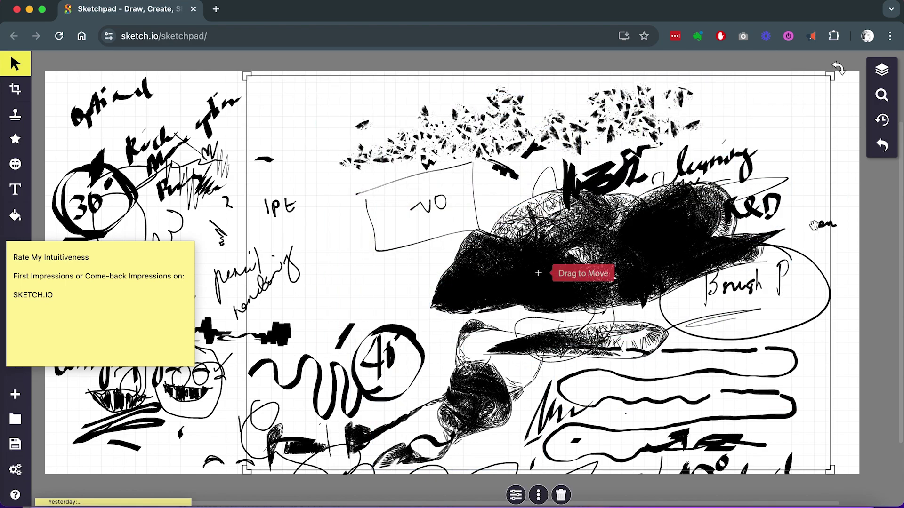
{"action": "mouse_move", "coordinate": [848, 191]}
{"action": "left_mouse_down"}
{"action": "mouse_move", "coordinate": [854, 224]}
{"action": "mouse_move", "coordinate": [822, 261]}
{"action": "mouse_move", "coordinate": [692, 208]}
{"action": "mouse_move", "coordinate": [708, 229]}
{"action": "mouse_move", "coordinate": [698, 230]}
{"action": "left_mouse_up"}
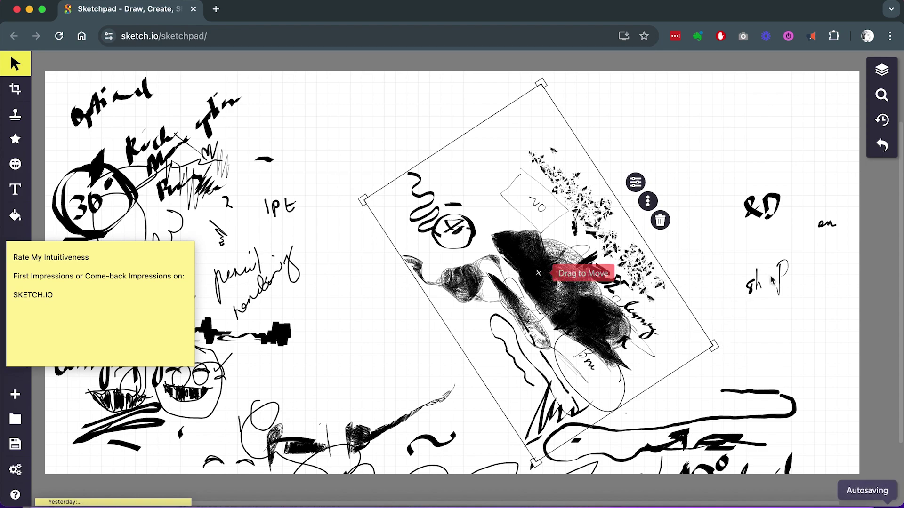
{"action": "left_click", "coordinate": [725, 349]}
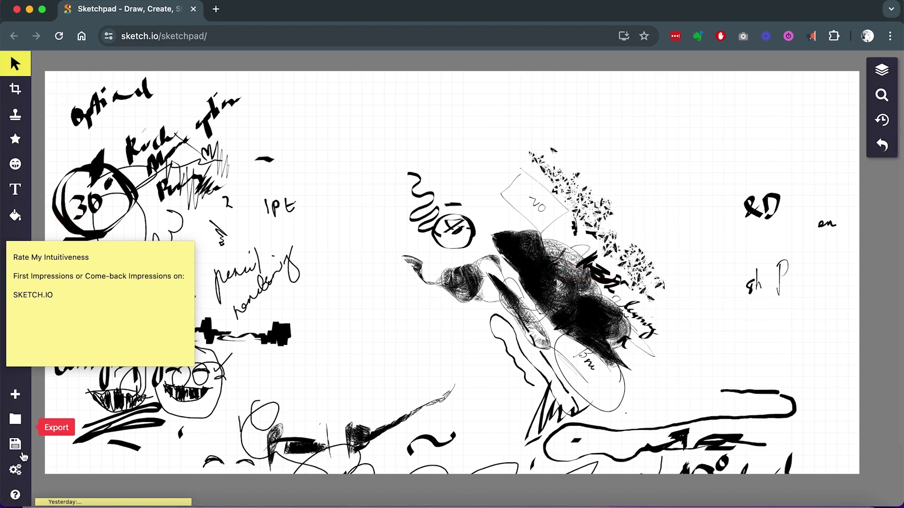
Create a new document with the Transparent background after comparing it with Isometric
{"action": "left_click", "coordinate": [15, 397]}
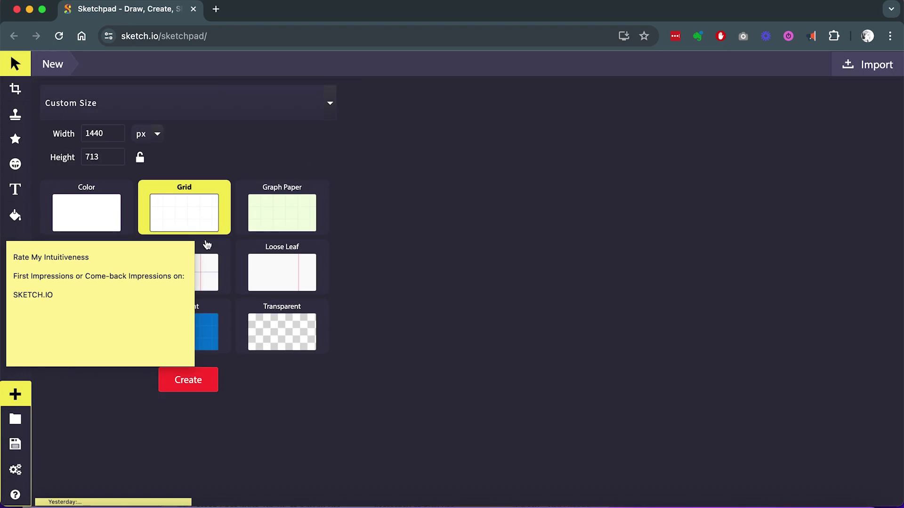
{"action": "left_click", "coordinate": [323, 343]}
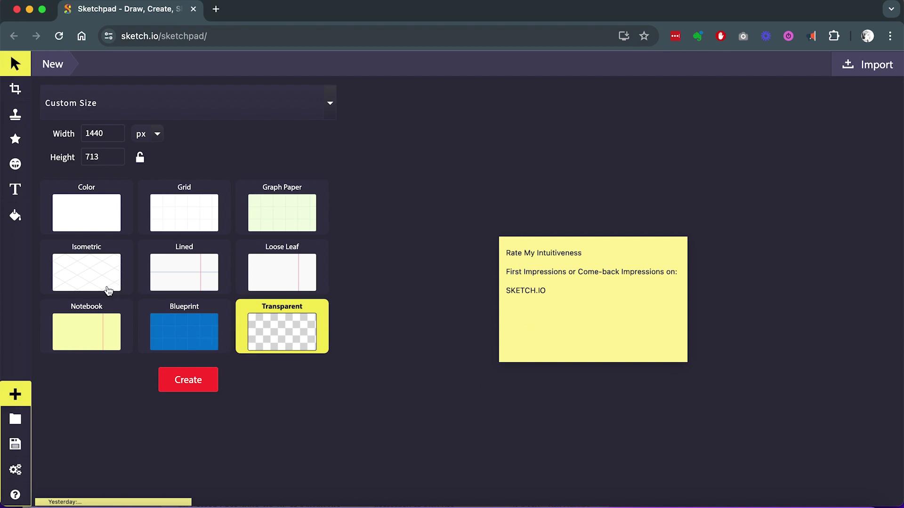
{"action": "left_click", "coordinate": [124, 281]}
{"action": "left_click", "coordinate": [267, 338]}
{"action": "left_click", "coordinate": [113, 283]}
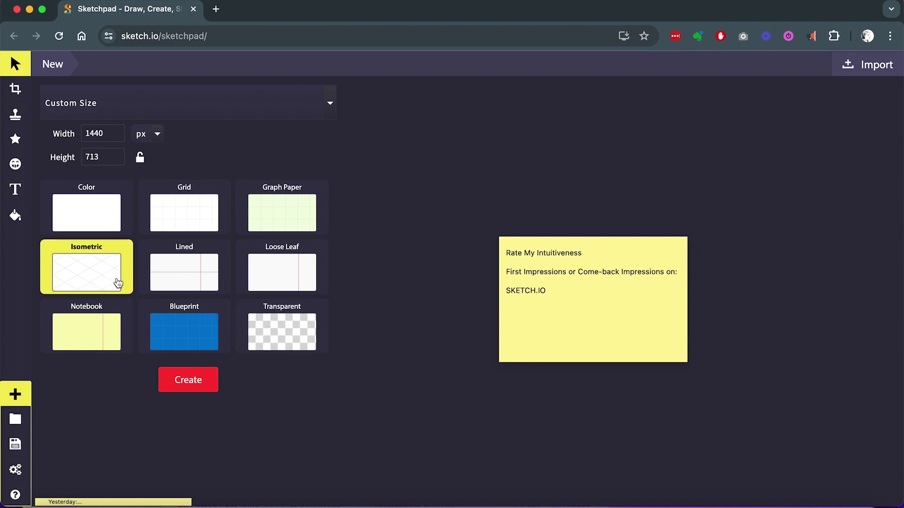
{"action": "left_click", "coordinate": [283, 334]}
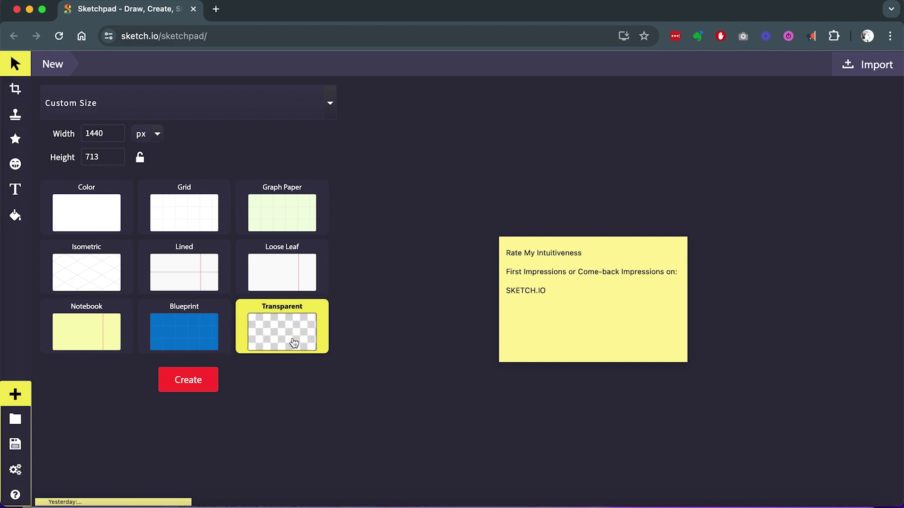
{"action": "left_click", "coordinate": [199, 385]}
Choose the Calligraphy brush, move the sticky note clear of its settings, and set the tip angle to 13°
{"action": "left_click_drag", "start_coordinate": [543, 250], "coordinate": [70, 247]}
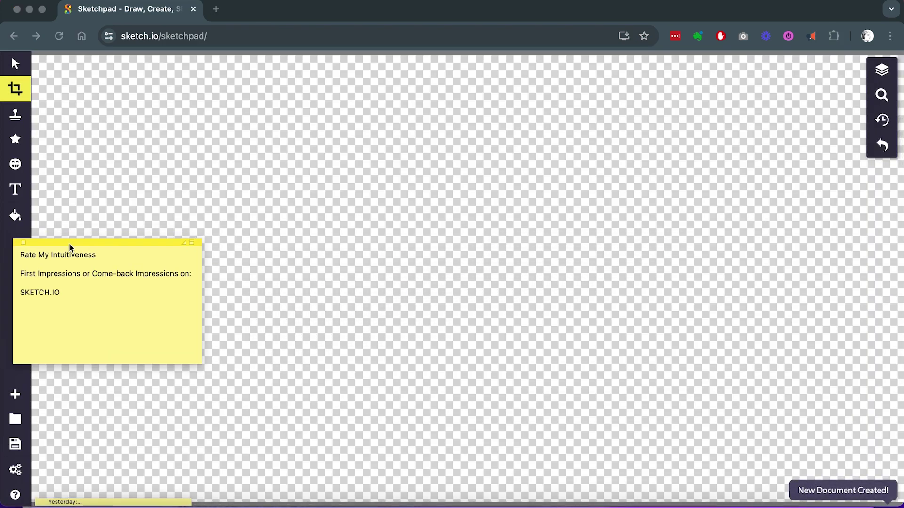
{"action": "left_click", "coordinate": [19, 127]}
{"action": "left_click", "coordinate": [142, 99]}
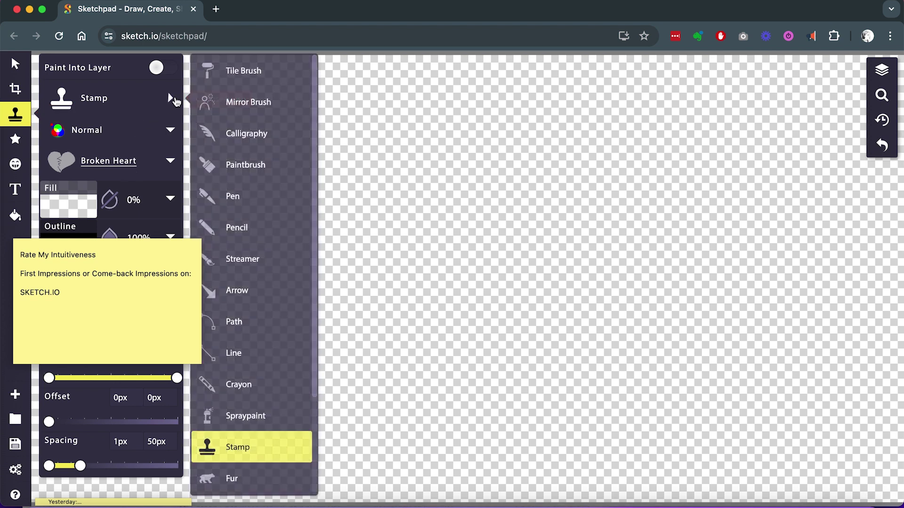
{"action": "left_click", "coordinate": [280, 144]}
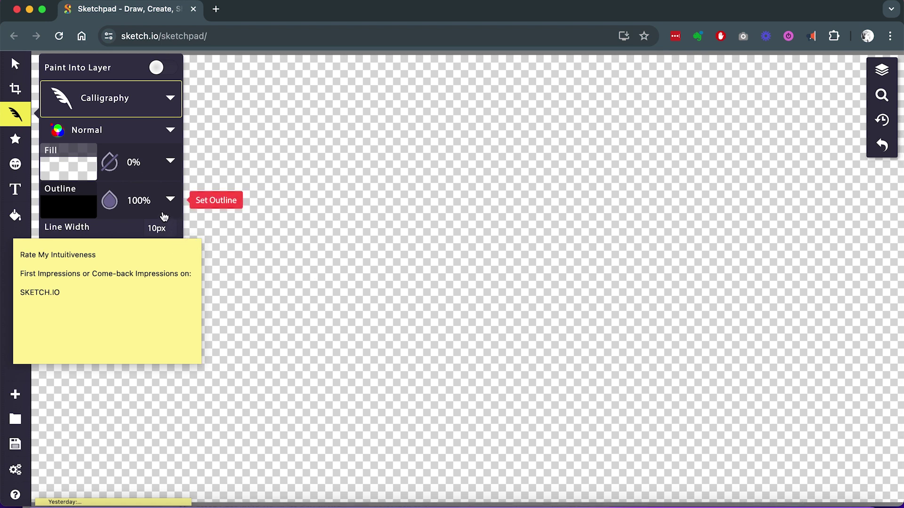
{"action": "left_click_drag", "start_coordinate": [115, 250], "coordinate": [143, 357]}
{"action": "left_click", "coordinate": [151, 272]}
{"action": "type", "text": "13"}
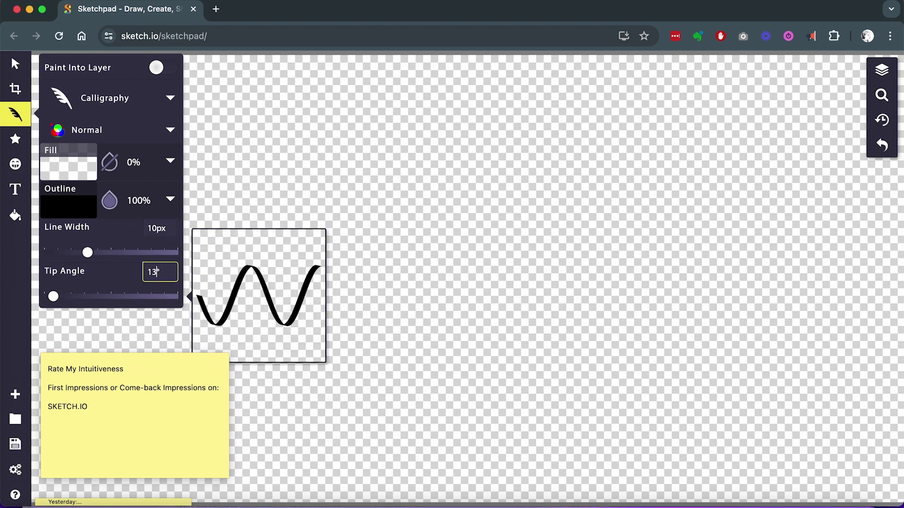
Set the calligraphy tip angle to 130° and draw varied black test strokes across the upper half of the canvas
{"action": "type", "text": "0"}
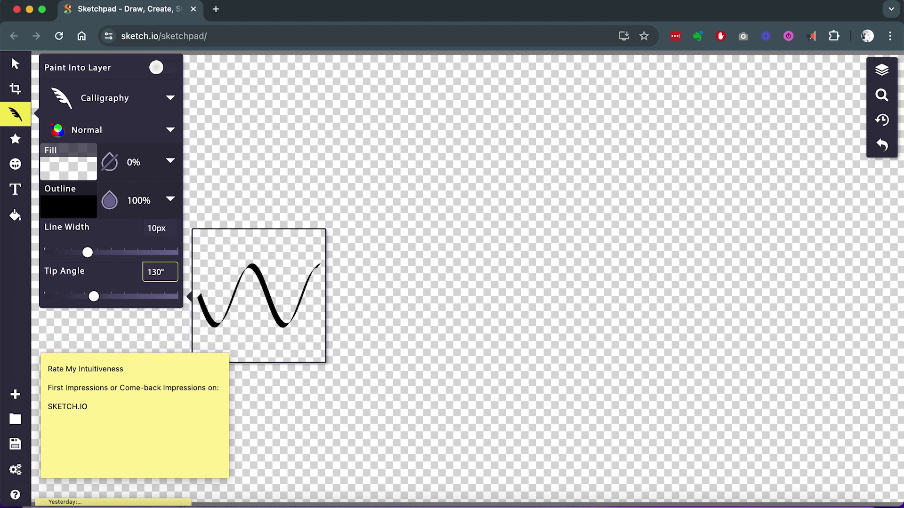
{"action": "mouse_move", "coordinate": [354, 187]}
{"action": "left_mouse_down"}
{"action": "mouse_move", "coordinate": [368, 164]}
{"action": "mouse_move", "coordinate": [365, 189]}
{"action": "left_mouse_up"}
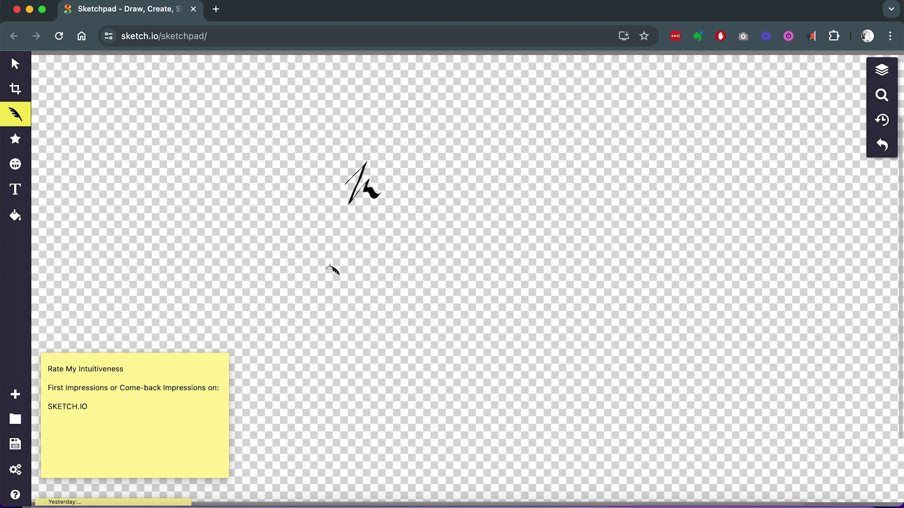
{"action": "left_click_drag", "start_coordinate": [306, 233], "coordinate": [353, 269]}
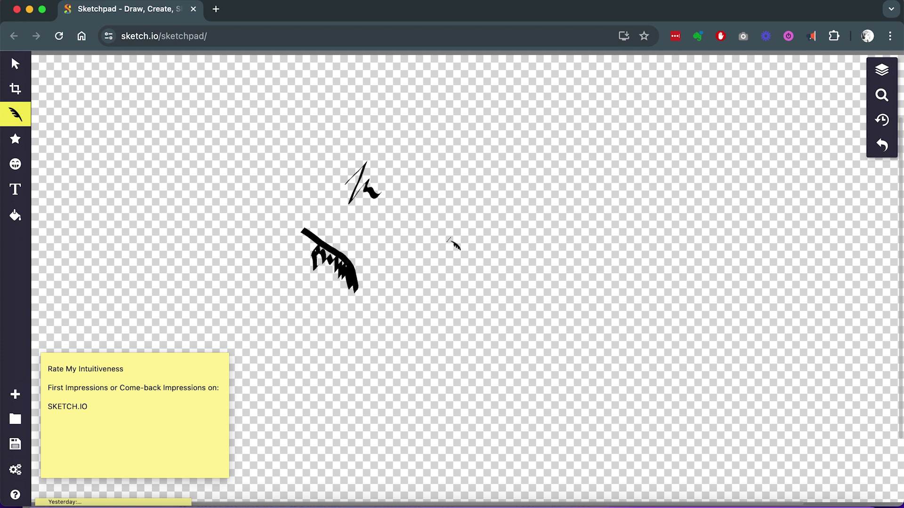
{"action": "left_click_drag", "start_coordinate": [445, 233], "coordinate": [471, 253]}
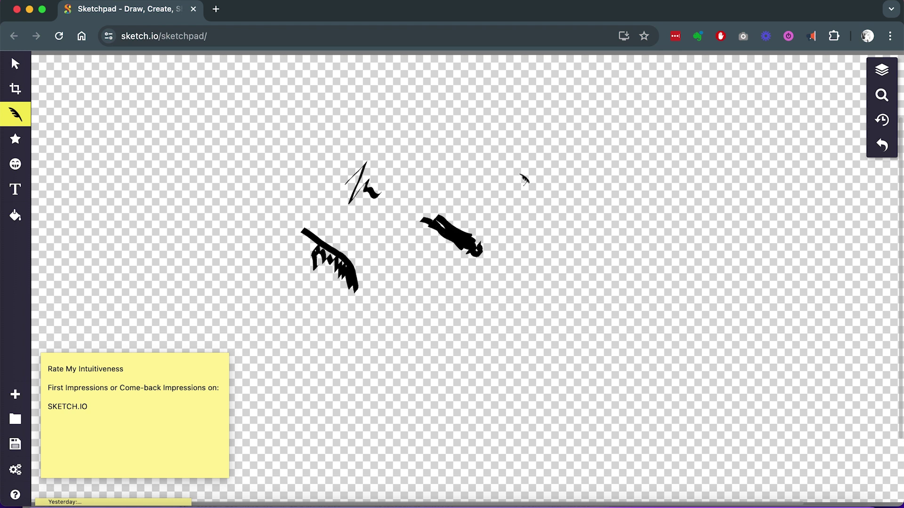
{"action": "mouse_move", "coordinate": [550, 150]}
{"action": "left_mouse_down"}
{"action": "mouse_move", "coordinate": [547, 179]}
{"action": "mouse_move", "coordinate": [560, 141]}
{"action": "left_mouse_up"}
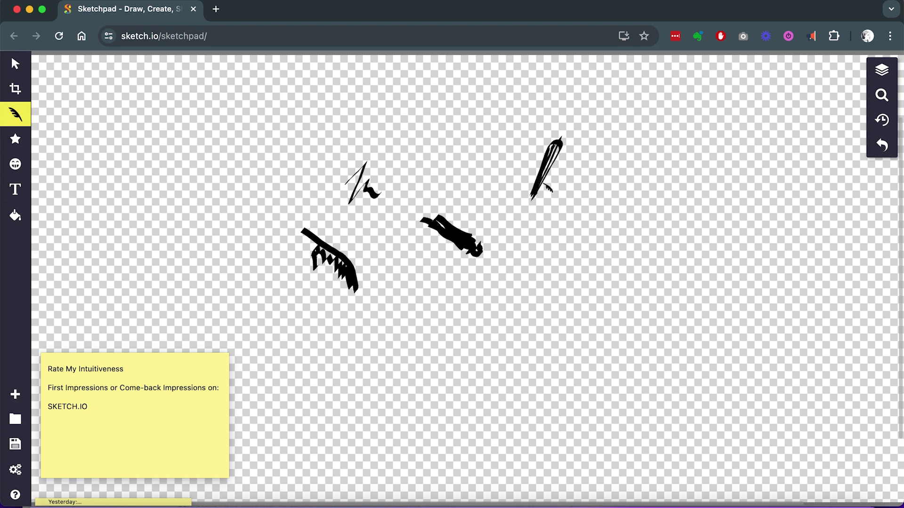
{"action": "left_click_drag", "start_coordinate": [636, 130], "coordinate": [643, 214]}
{"action": "mouse_move", "coordinate": [650, 155]}
{"action": "left_mouse_down"}
{"action": "mouse_move", "coordinate": [658, 177]}
{"action": "mouse_move", "coordinate": [729, 164]}
{"action": "mouse_move", "coordinate": [706, 181]}
{"action": "mouse_move", "coordinate": [702, 212]}
{"action": "mouse_move", "coordinate": [686, 205]}
{"action": "mouse_move", "coordinate": [692, 235]}
{"action": "mouse_move", "coordinate": [701, 202]}
{"action": "left_mouse_up"}
{"action": "left_click_drag", "start_coordinate": [706, 224], "coordinate": [713, 231]}
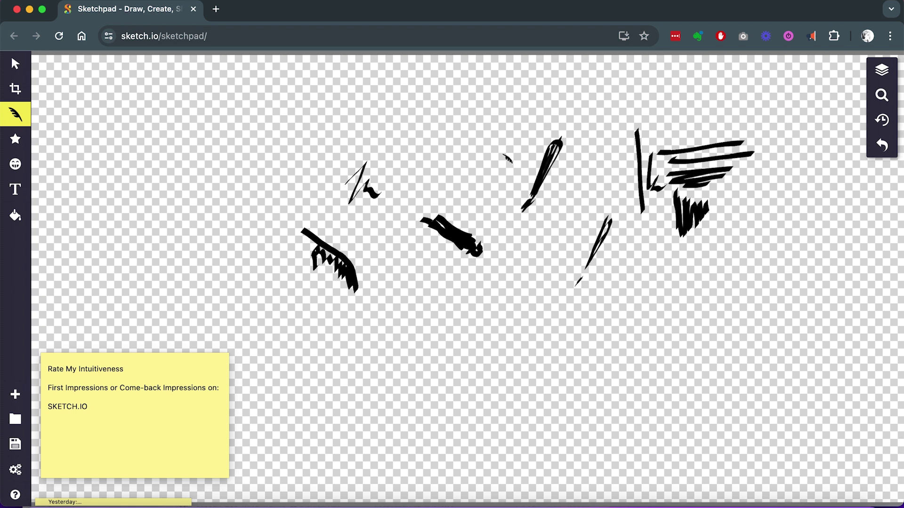
Build up a thick diagonal black shape from overlapping calligraphy strokes below the canvas centre, adding small offshoots along its edges
{"action": "left_click", "coordinate": [461, 372]}
{"action": "left_click_drag", "start_coordinate": [515, 309], "coordinate": [550, 366]}
{"action": "left_click_drag", "start_coordinate": [531, 325], "coordinate": [556, 375]}
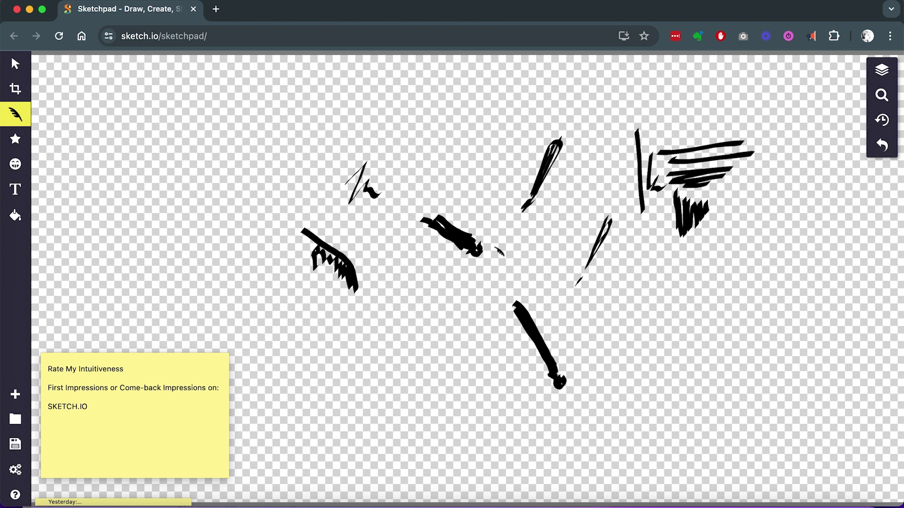
{"action": "left_click_drag", "start_coordinate": [503, 308], "coordinate": [515, 319]}
{"action": "mouse_move", "coordinate": [515, 313]}
{"action": "left_mouse_down"}
{"action": "mouse_move", "coordinate": [527, 294]}
{"action": "mouse_move", "coordinate": [523, 313]}
{"action": "mouse_move", "coordinate": [522, 296]}
{"action": "mouse_move", "coordinate": [561, 374]}
{"action": "mouse_move", "coordinate": [578, 369]}
{"action": "left_mouse_up"}
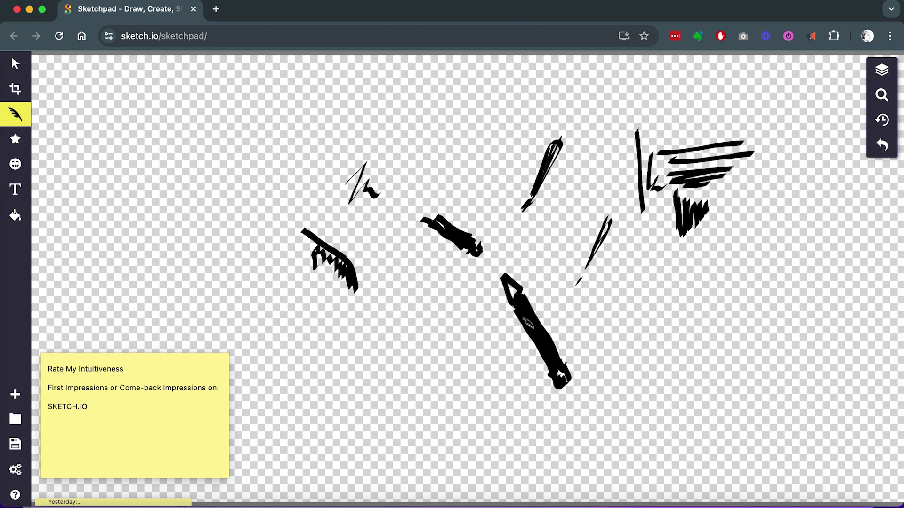
{"action": "mouse_move", "coordinate": [518, 305]}
{"action": "left_mouse_down"}
{"action": "mouse_move", "coordinate": [492, 309]}
{"action": "mouse_move", "coordinate": [521, 324]}
{"action": "mouse_move", "coordinate": [558, 330]}
{"action": "mouse_move", "coordinate": [553, 323]}
{"action": "left_mouse_up"}
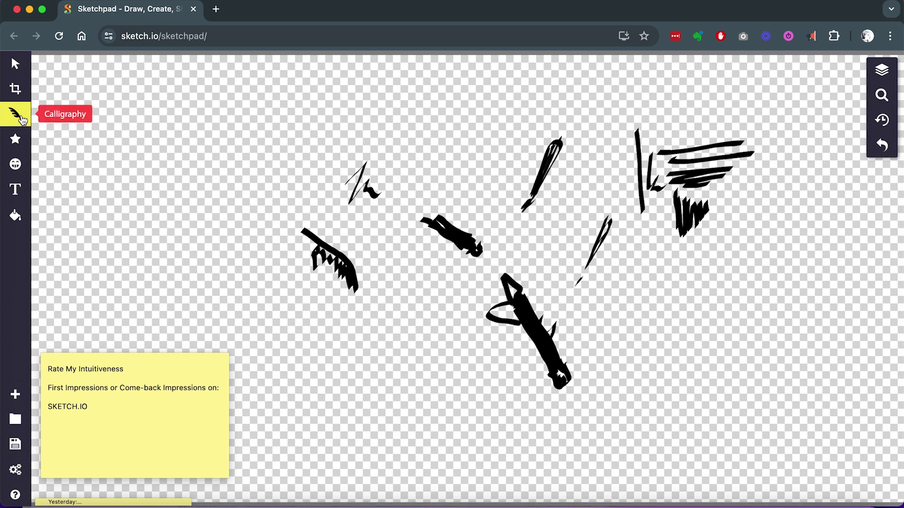
Set the calligraphy outline colour to white and paint over the middle of the thick diagonal black shape
{"action": "left_click", "coordinate": [15, 114]}
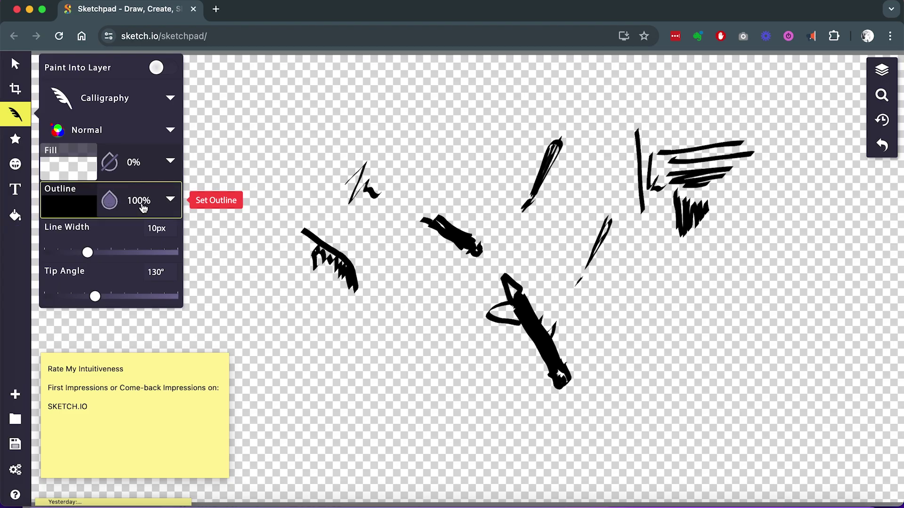
{"action": "left_click", "coordinate": [143, 208]}
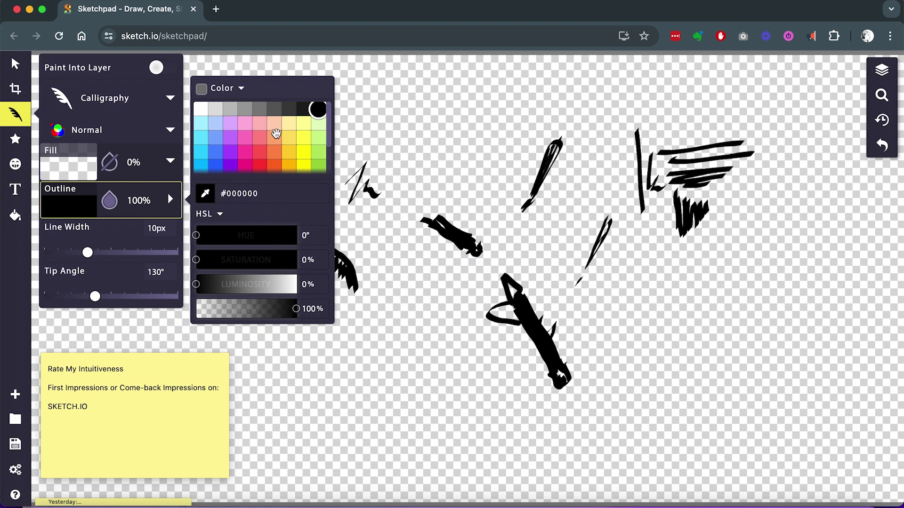
{"action": "left_click", "coordinate": [201, 109]}
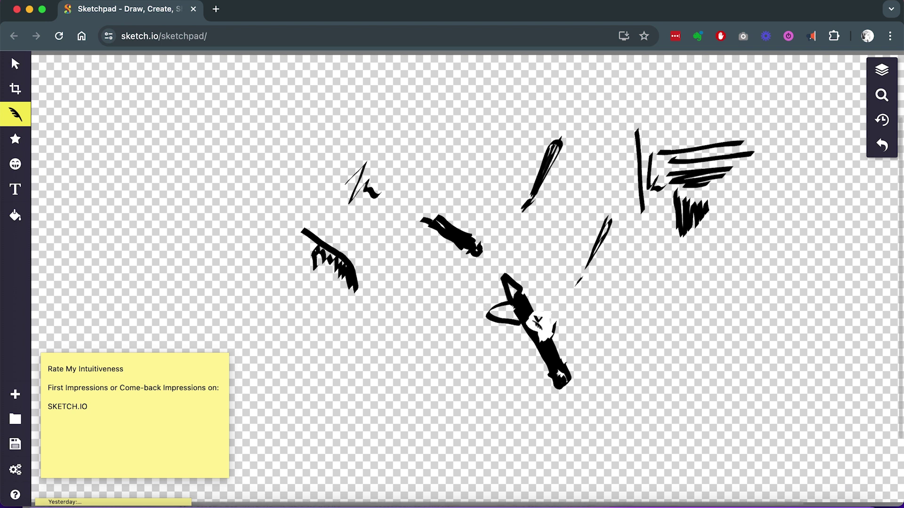
{"action": "left_click", "coordinate": [21, 119]}
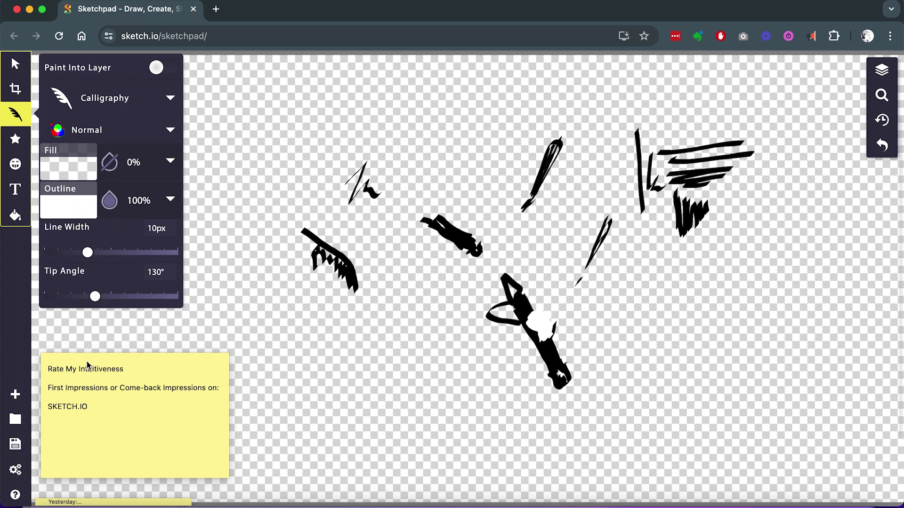
{"action": "left_click", "coordinate": [74, 198]}
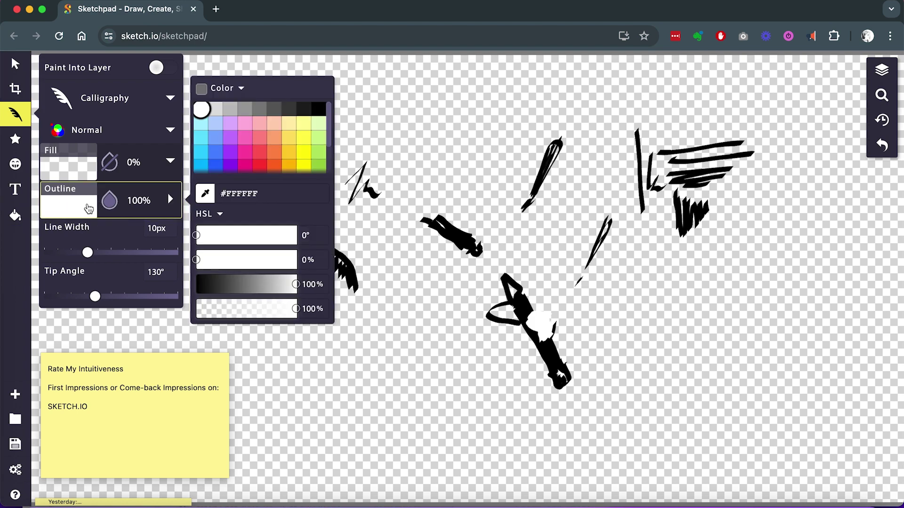
{"action": "left_click_drag", "start_coordinate": [285, 88], "coordinate": [842, 232]}
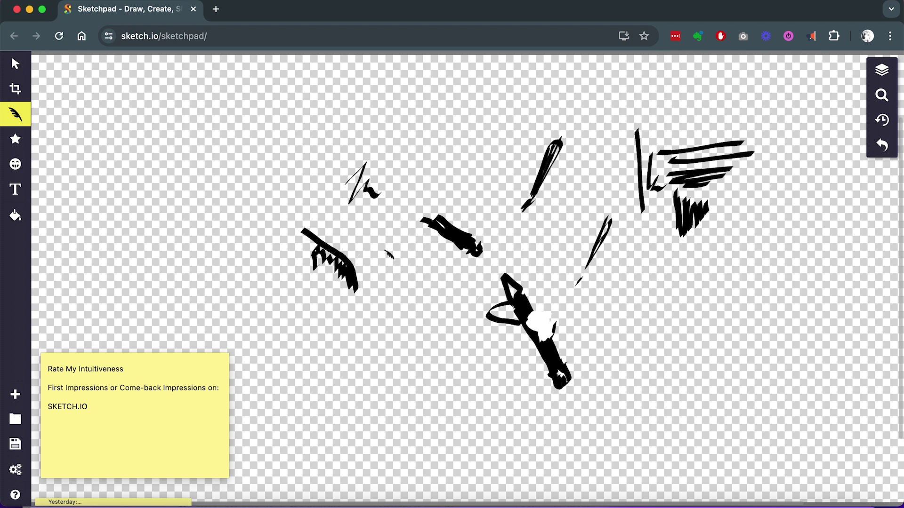
{"action": "mouse_move", "coordinate": [455, 231]}
{"action": "left_mouse_down"}
{"action": "mouse_move", "coordinate": [476, 245]}
{"action": "mouse_move", "coordinate": [485, 233]}
{"action": "left_mouse_up"}
{"action": "left_click", "coordinate": [459, 236]}
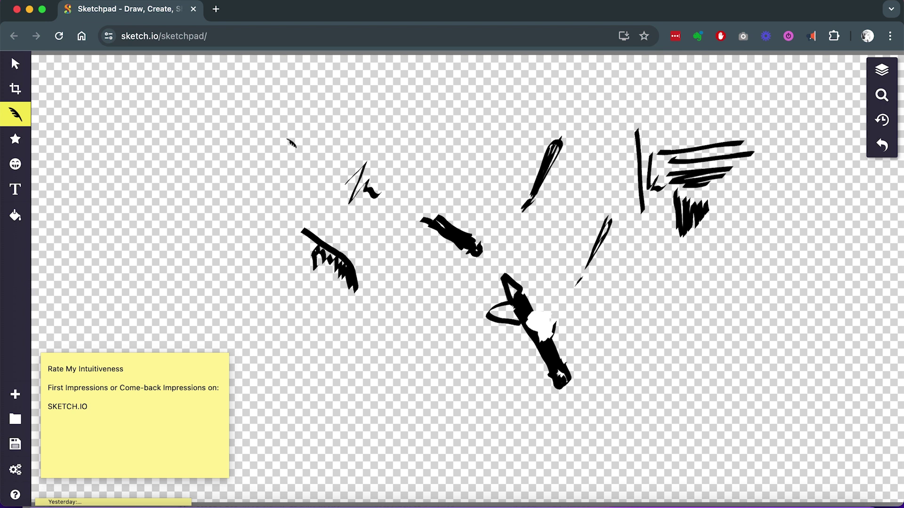
Search Google for "alchemy on chrome" in a new browser tab
{"action": "key", "text": "super+t"}
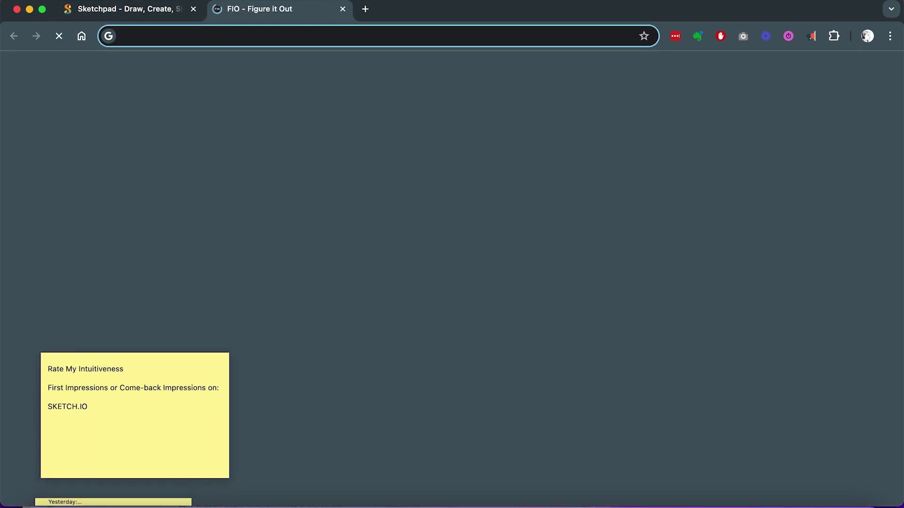
{"action": "type", "text": "alch"}
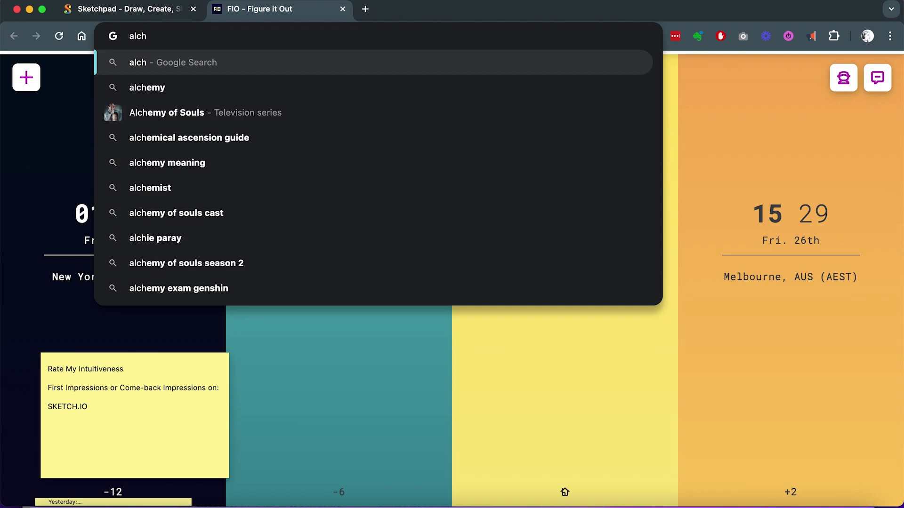
{"action": "type", "text": "emy"}
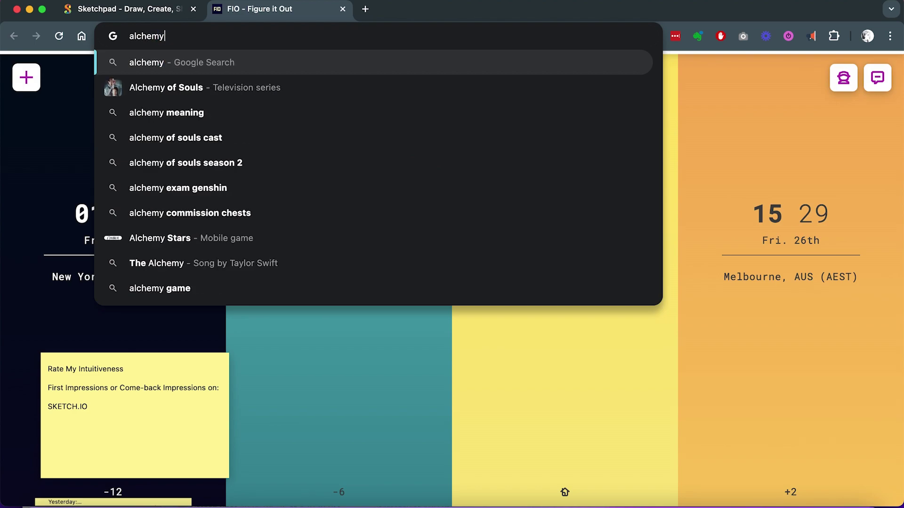
{"action": "type", "text": " on"}
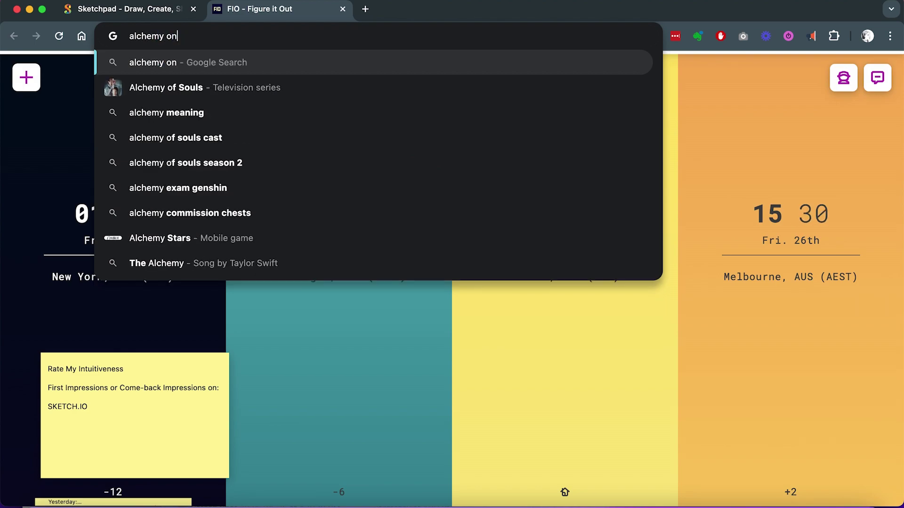
{"action": "type", "text": " chrome"}
{"action": "key", "text": "Return"}
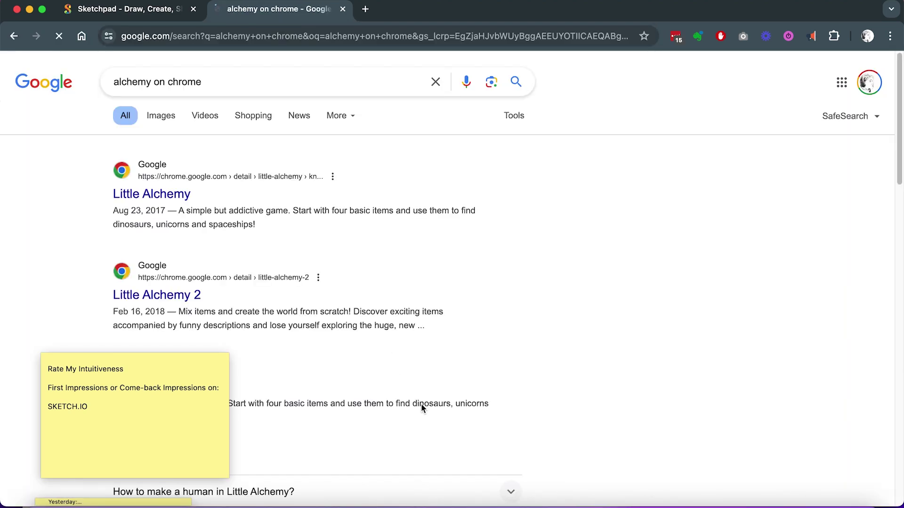
Search the Mac's installed applications for "alch", then return to the browser
{"action": "key", "text": "F4"}
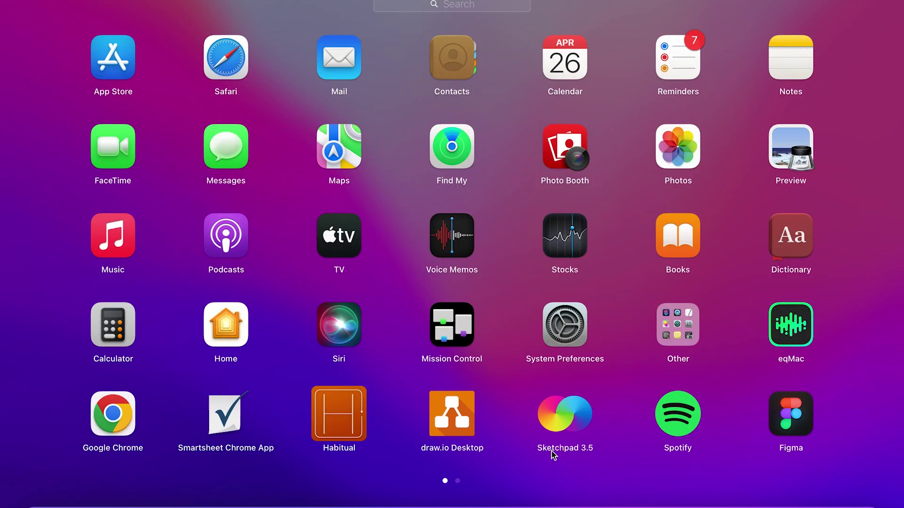
{"action": "type", "text": "alch"}
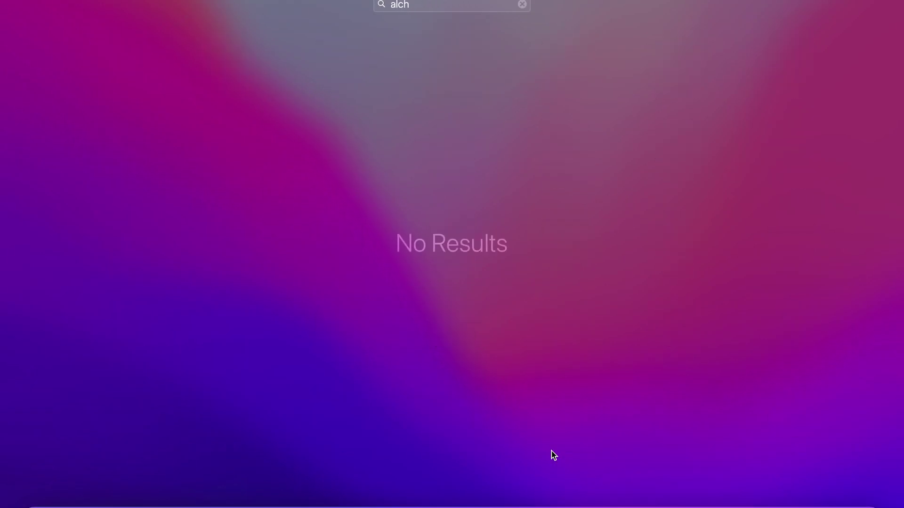
{"action": "key", "text": "BackSpace"}
{"action": "key", "text": "BackSpace"}
{"action": "key", "text": "BackSpace"}
{"action": "key", "text": "BackSpace"}
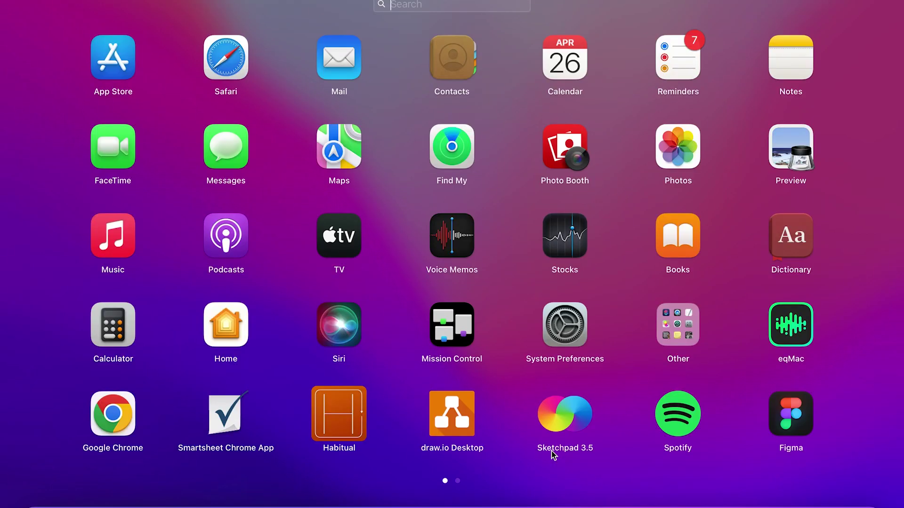
{"action": "key", "text": "Escape"}
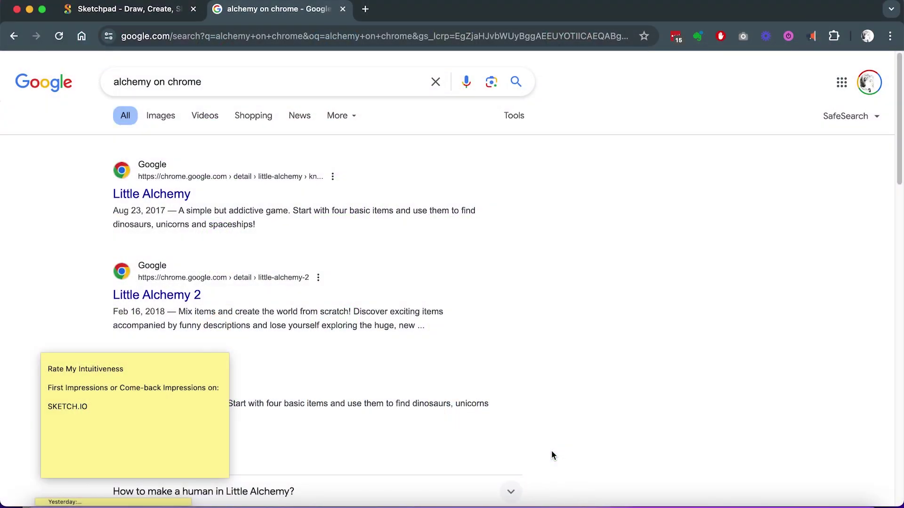
Refine the Google search to "alchemy chrome extension" and extend it to "alchemy chrome extension sketching"
{"action": "left_click", "coordinate": [314, 85]}
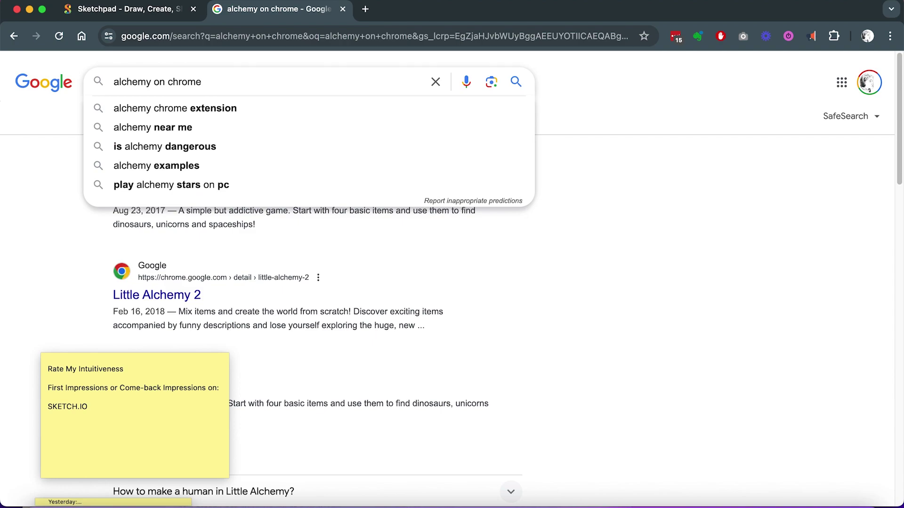
{"action": "key", "text": "Down"}
{"action": "key", "text": "Return"}
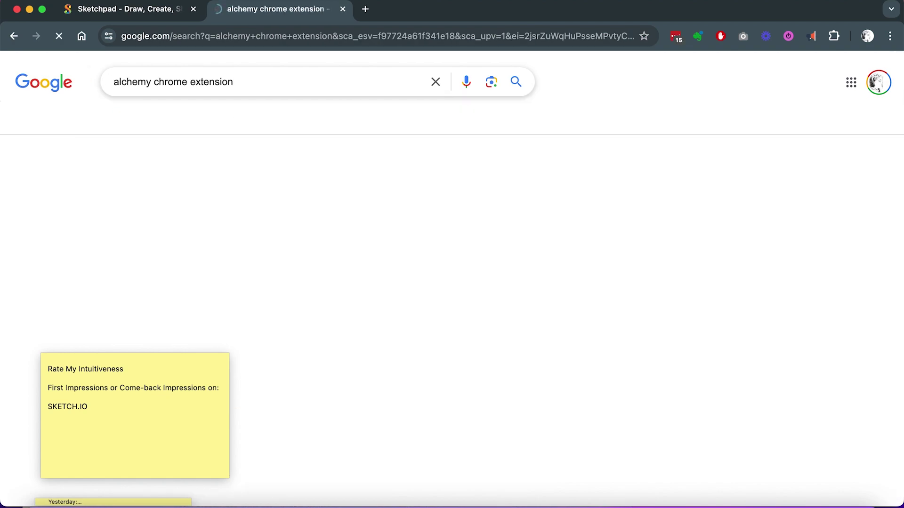
{"action": "left_click", "coordinate": [240, 80]}
{"action": "type", "text": "sch"}
{"action": "key", "text": "BackSpace"}
{"action": "key", "text": "BackSpace"}
{"action": "type", "text": "ketching"}
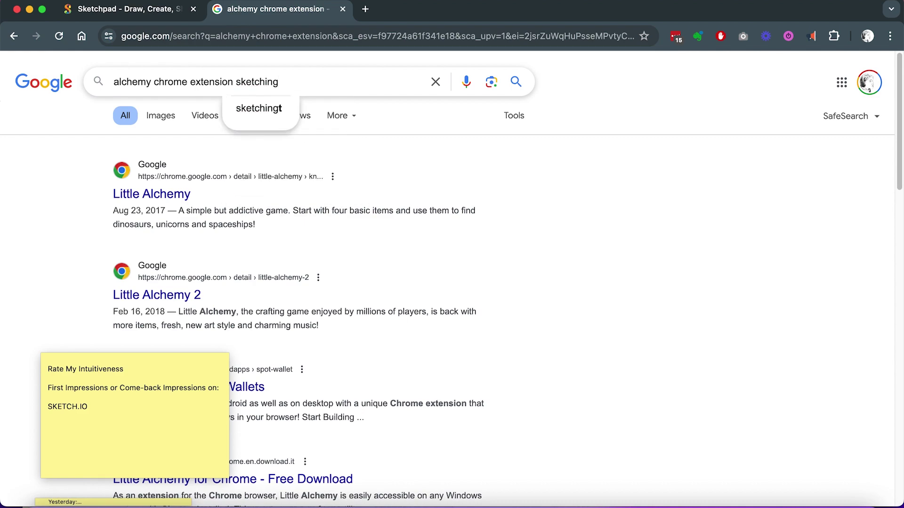
{"action": "key", "text": "Return"}
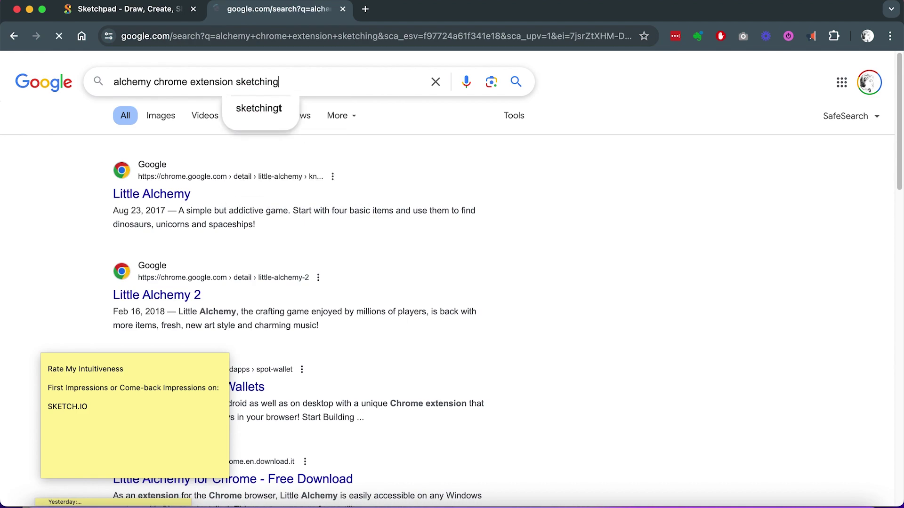
{"action": "scroll", "coordinate": [217, 175], "scroll_direction": "down", "scroll_amount": 1}
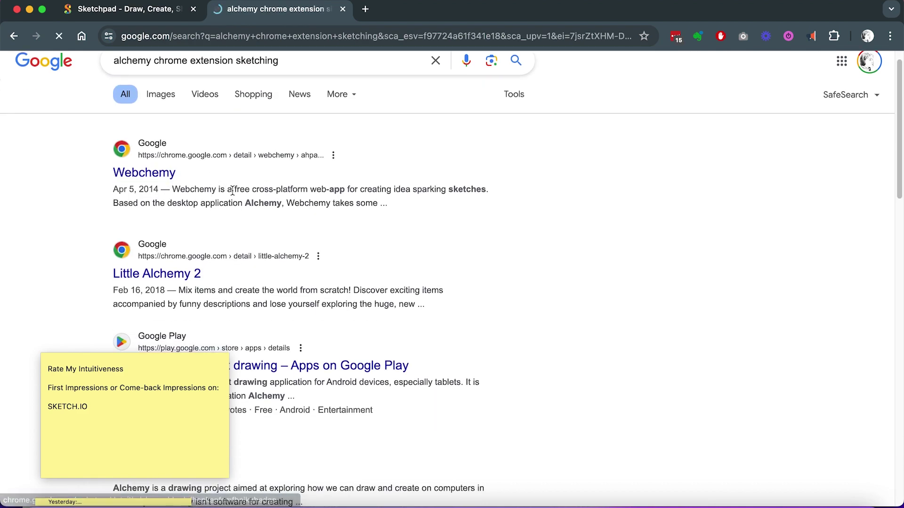
Search the Mac's installed applications for "webche" and return to the search results
{"action": "key", "text": "F4"}
{"action": "type", "text": "webche"}
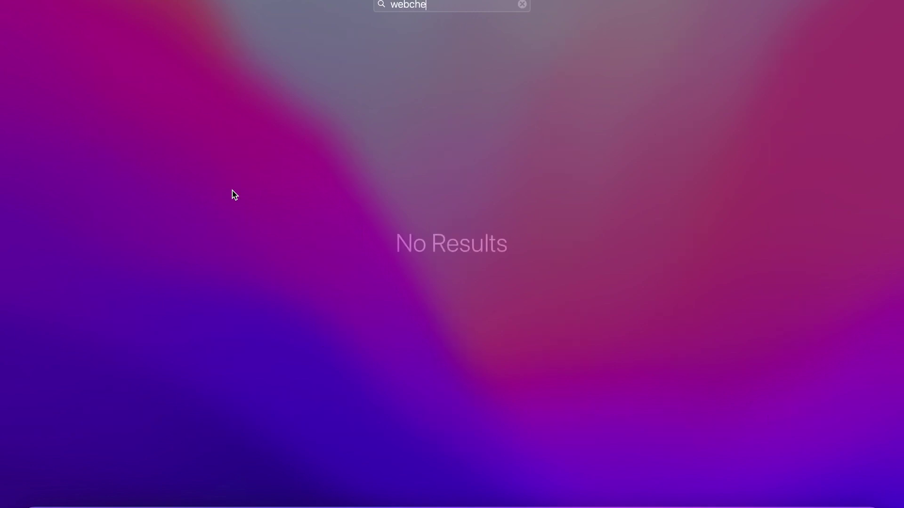
{"action": "key", "text": "BackSpace"}
{"action": "key", "text": "BackSpace"}
{"action": "key", "text": "Escape"}
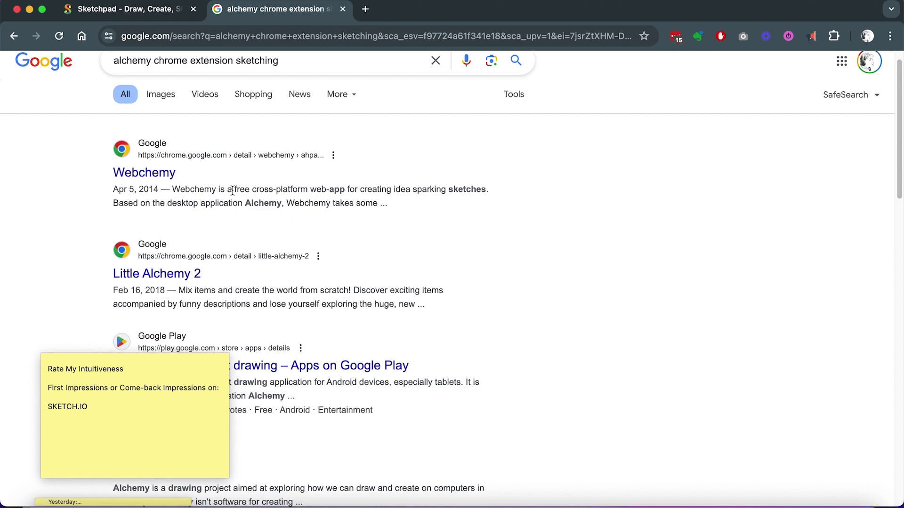
Look through the search results and open the Google Play page of the Drawchemy abstract drawing app
{"action": "scroll", "coordinate": [216, 328], "scroll_direction": "down", "scroll_amount": 3}
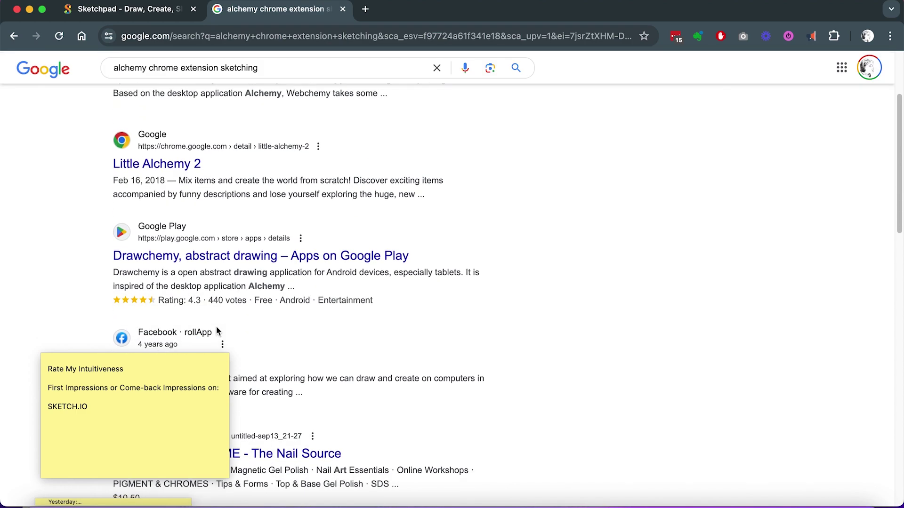
{"action": "scroll", "coordinate": [217, 331], "scroll_direction": "down", "scroll_amount": 3}
{"action": "scroll", "coordinate": [262, 221], "scroll_direction": "down", "scroll_amount": 7}
{"action": "scroll", "coordinate": [262, 219], "scroll_direction": "up", "scroll_amount": 4}
{"action": "scroll", "coordinate": [260, 198], "scroll_direction": "up", "scroll_amount": 3}
{"action": "left_click", "coordinate": [281, 141]}
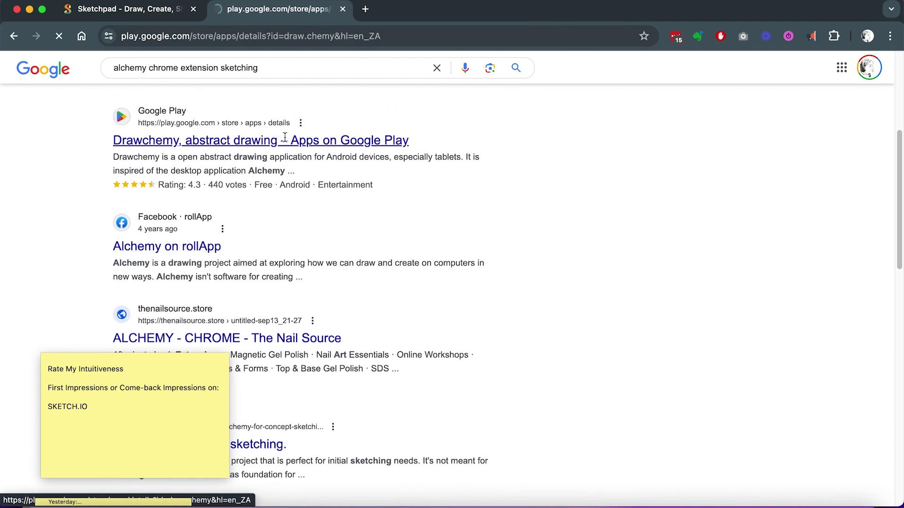
{"action": "scroll", "coordinate": [349, 230], "scroll_direction": "down", "scroll_amount": 2}
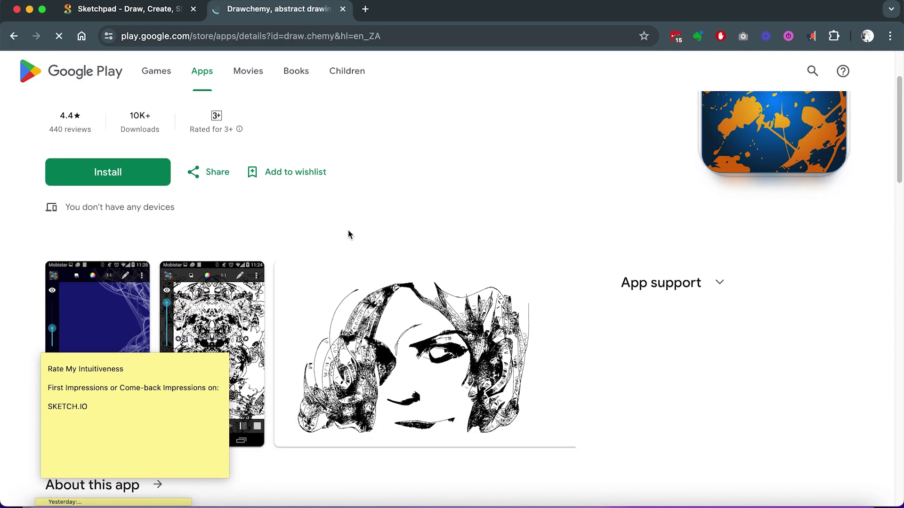
Examine the Drawchemy app's Google Play page and highlight the Alchemy web address in its description
{"action": "scroll", "coordinate": [349, 234], "scroll_direction": "down", "scroll_amount": 1}
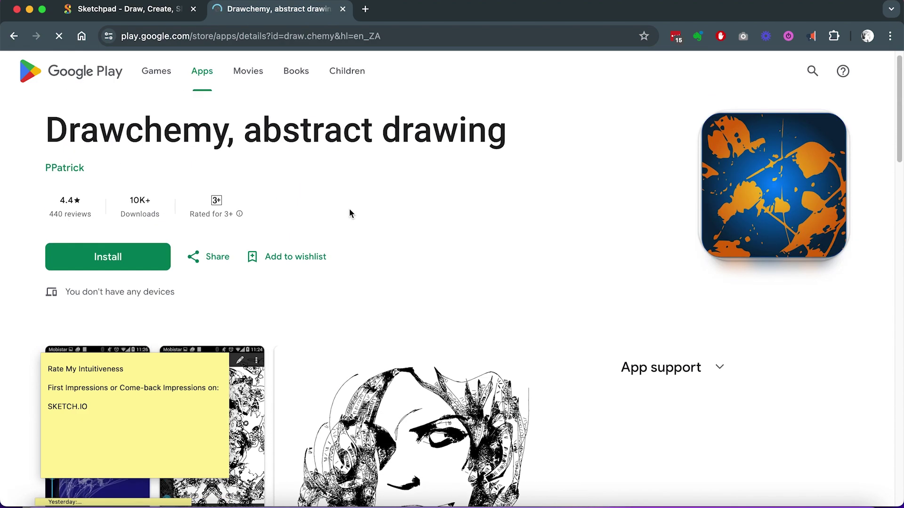
{"action": "scroll", "coordinate": [359, 189], "scroll_direction": "down", "scroll_amount": 7}
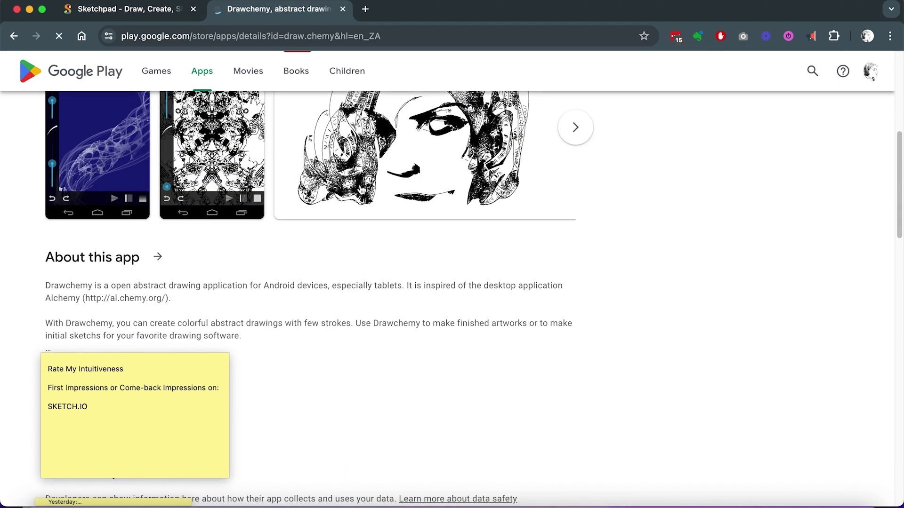
{"action": "scroll", "coordinate": [361, 190], "scroll_direction": "down", "scroll_amount": 5}
{"action": "scroll", "coordinate": [361, 190], "scroll_direction": "up", "scroll_amount": 3}
{"action": "left_click_drag", "start_coordinate": [164, 189], "coordinate": [88, 189]}
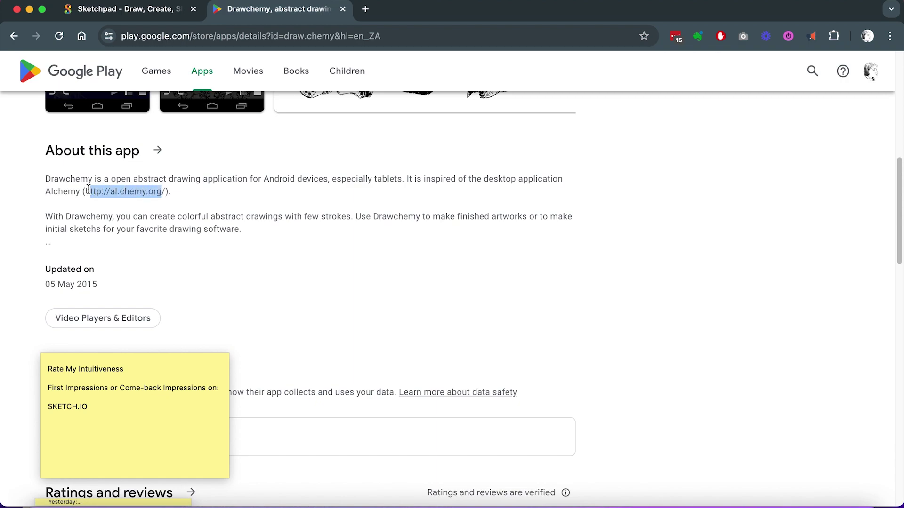
{"action": "left_click", "coordinate": [192, 193]}
{"action": "scroll", "coordinate": [192, 193], "scroll_direction": "up", "scroll_amount": 8}
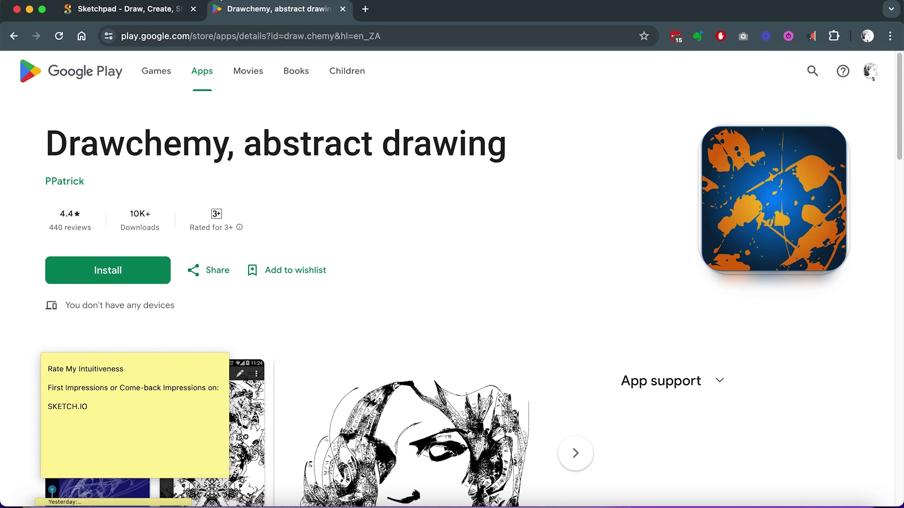
Search the Mac's installed applications for "dr", clear the search and return to the browser
{"action": "key", "text": "F4"}
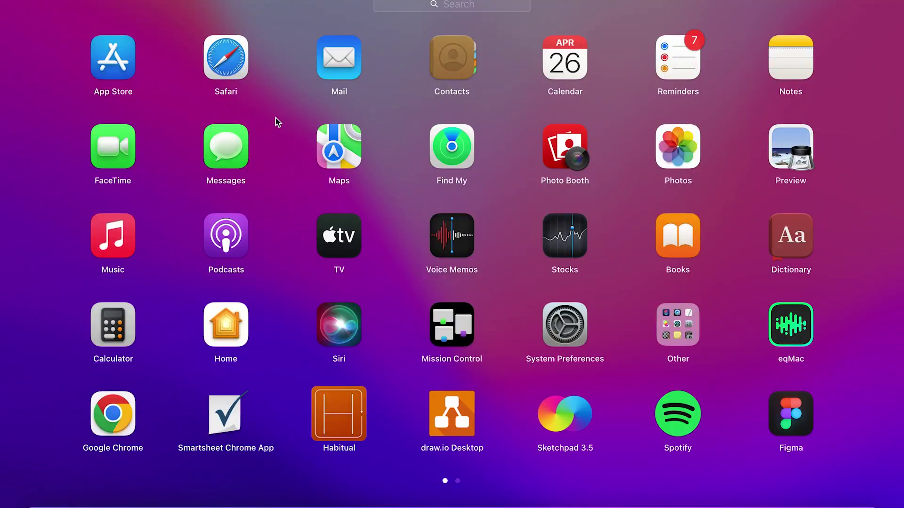
{"action": "type", "text": "draw"}
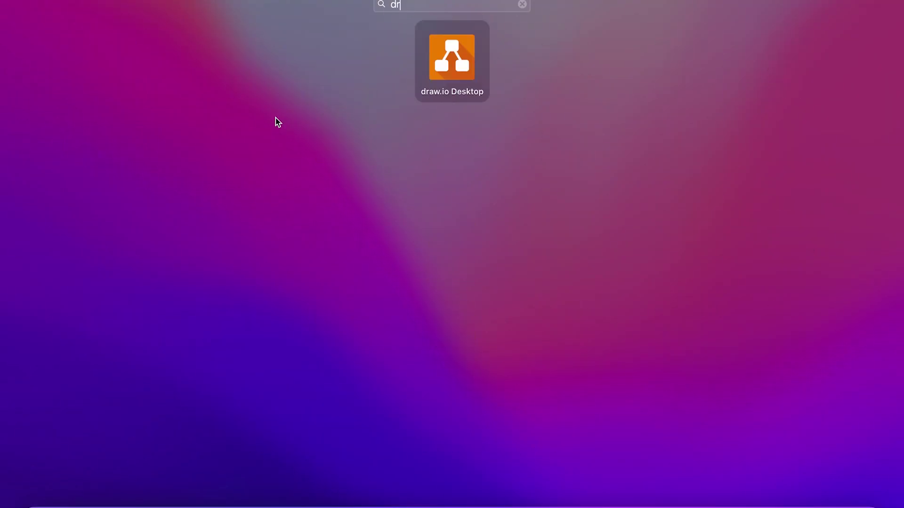
{"action": "key", "text": "BackSpace"}
{"action": "key", "text": "BackSpace"}
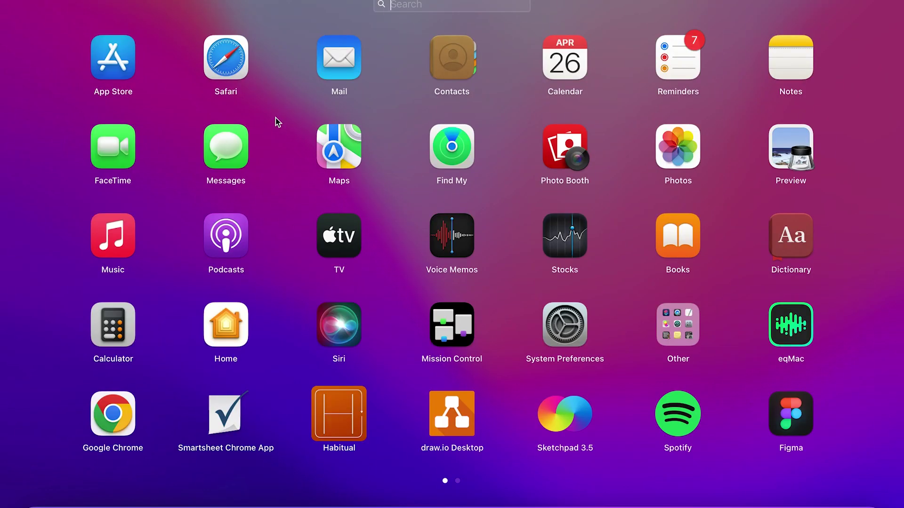
{"action": "key", "text": "Escape"}
Start a new browser tab and enter the partial web address "al.chem" in it
{"action": "left_click", "coordinate": [366, 9]}
{"action": "type", "text": "darwch"}
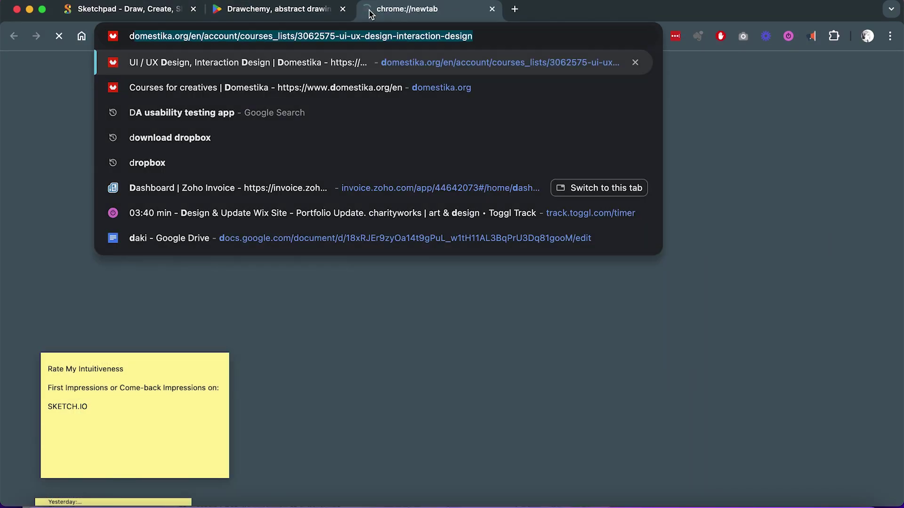
{"action": "key", "text": "BackSpace"}
{"action": "key", "text": "BackSpace"}
{"action": "key", "text": "BackSpace"}
{"action": "key", "text": "BackSpace"}
{"action": "key", "text": "BackSpace"}
{"action": "key", "text": "BackSpace"}
{"action": "type", "text": "al.che"}
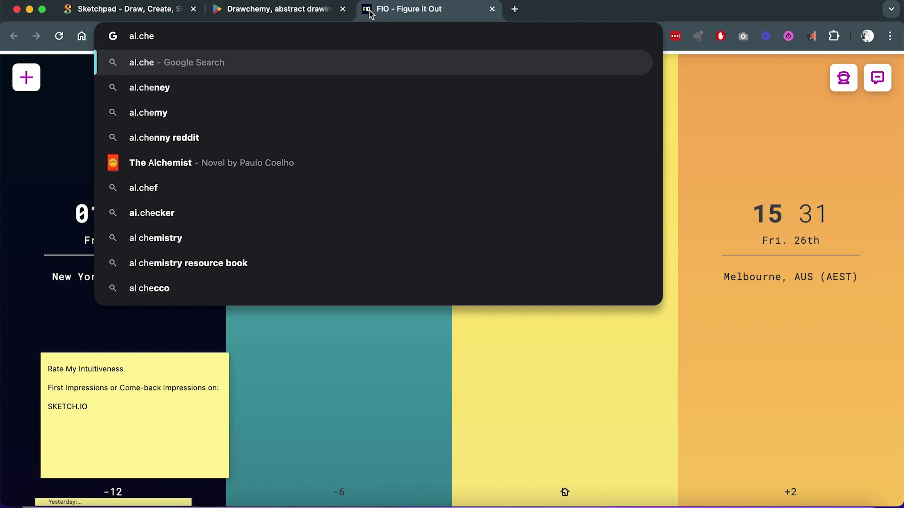
{"action": "type", "text": "m"}
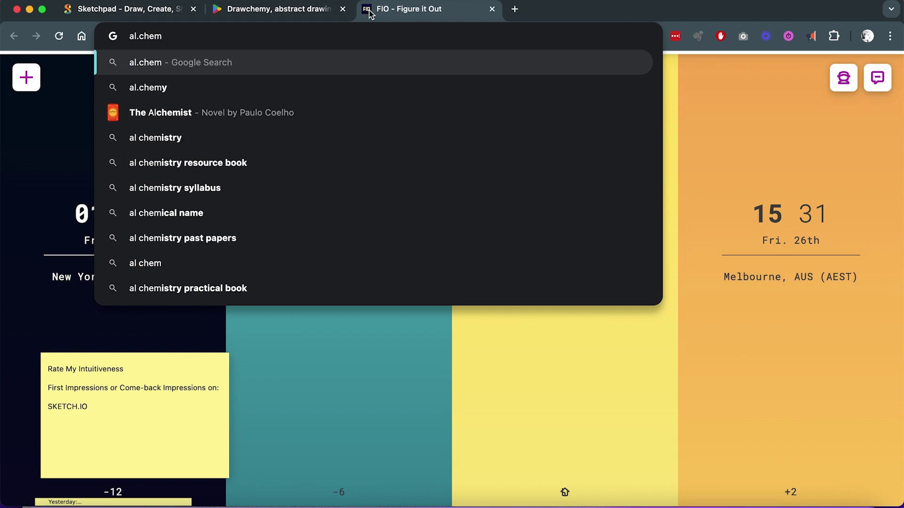
Check Alchemy's web address in the Drawchemy description, then complete the address as al.chemy.org and load the site
{"action": "left_click", "coordinate": [297, 14]}
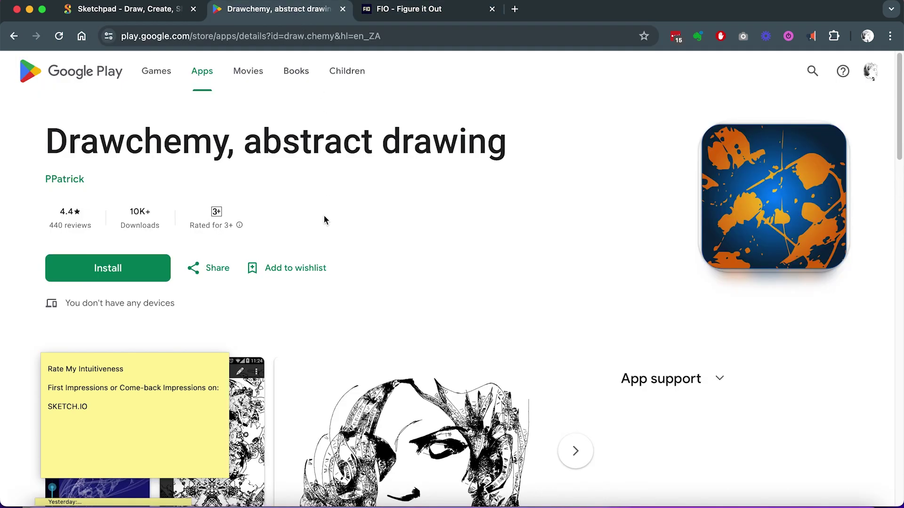
{"action": "scroll", "coordinate": [323, 215], "scroll_direction": "down", "scroll_amount": 5}
{"action": "scroll", "coordinate": [323, 215], "scroll_direction": "down", "scroll_amount": 5}
{"action": "scroll", "coordinate": [324, 215], "scroll_direction": "up", "scroll_amount": 1}
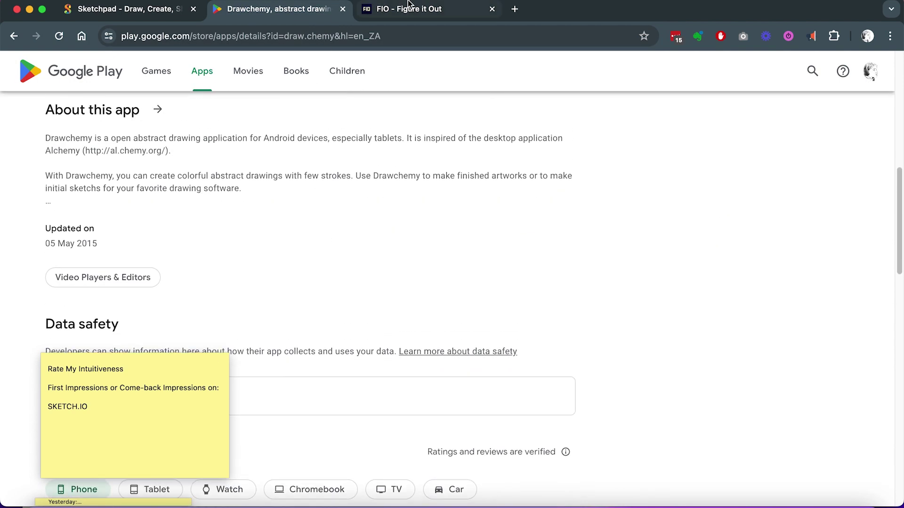
{"action": "left_click", "coordinate": [404, 15]}
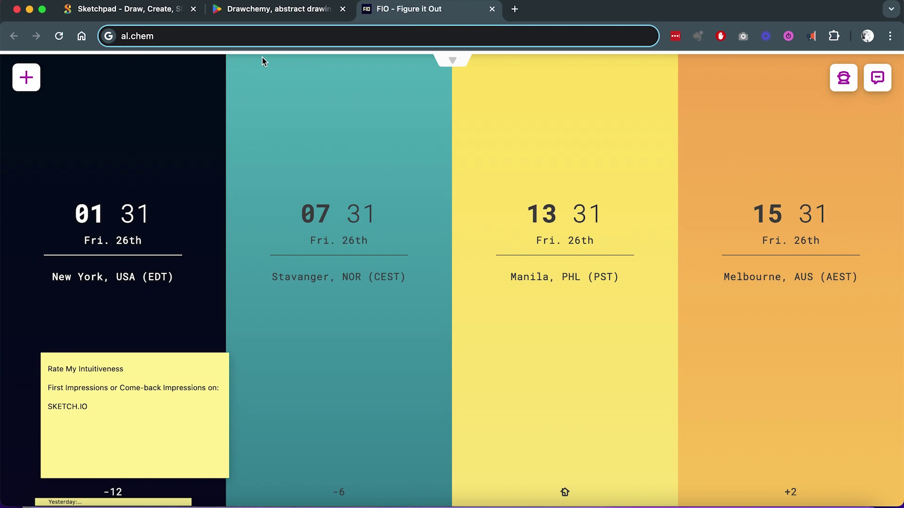
{"action": "type", "text": "y.org"}
{"action": "key", "text": "Return"}
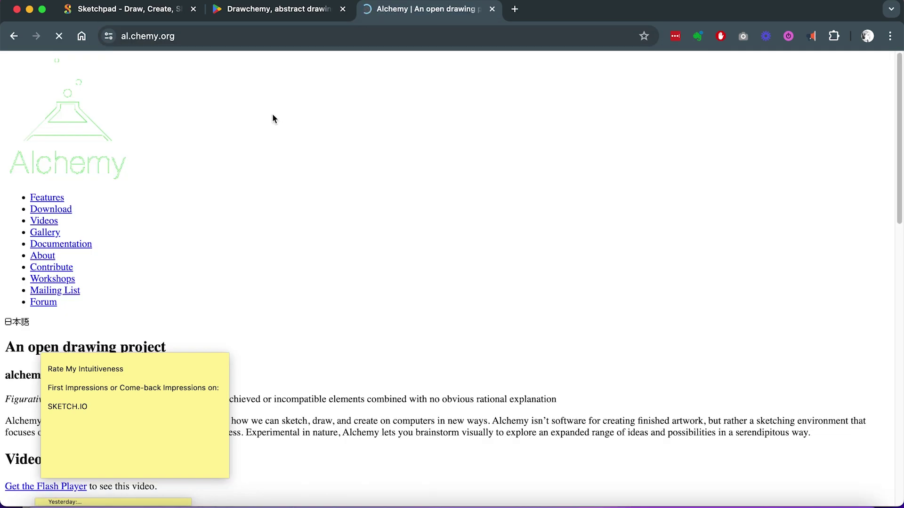
Examine the Alchemy home page, including its news posts about Page Magazine and the Alchemy 008 beta release
{"action": "scroll", "coordinate": [273, 118], "scroll_direction": "down", "scroll_amount": 15}
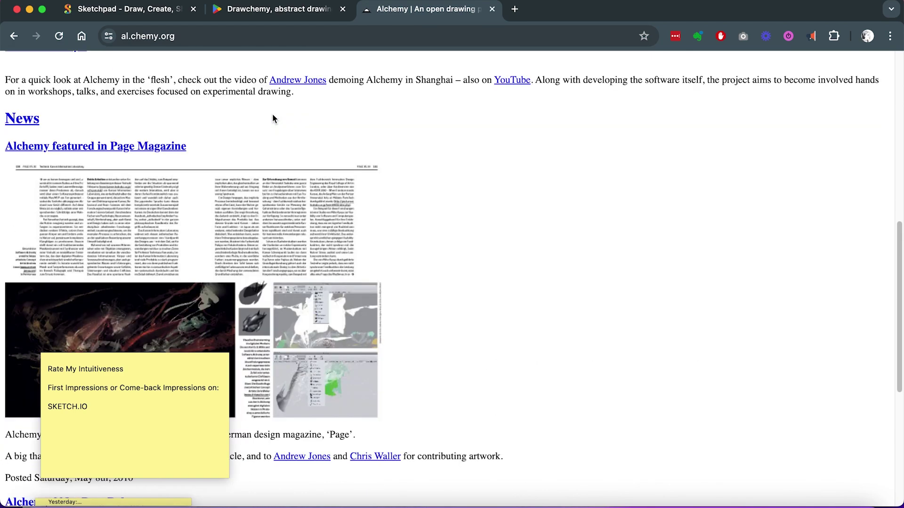
{"action": "scroll", "coordinate": [272, 114], "scroll_direction": "down", "scroll_amount": 5}
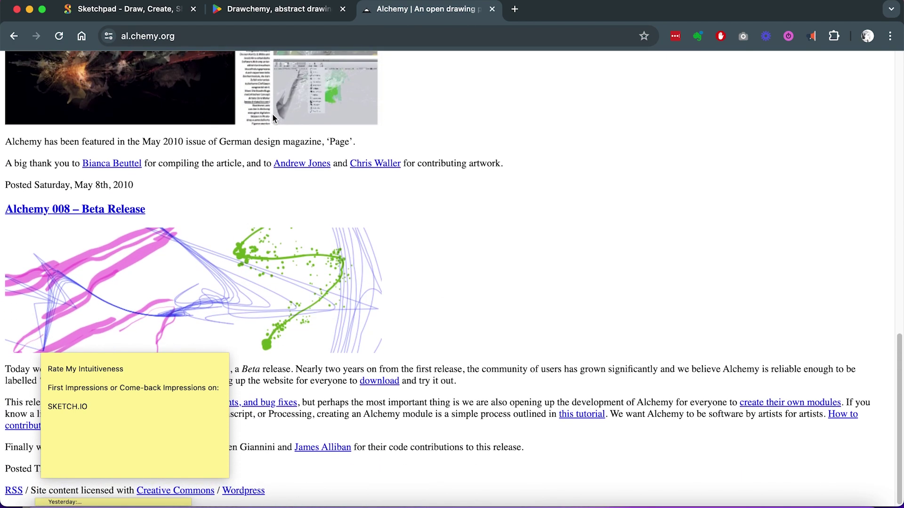
{"action": "scroll", "coordinate": [282, 226], "scroll_direction": "up", "scroll_amount": 1}
{"action": "scroll", "coordinate": [301, 256], "scroll_direction": "down", "scroll_amount": 1}
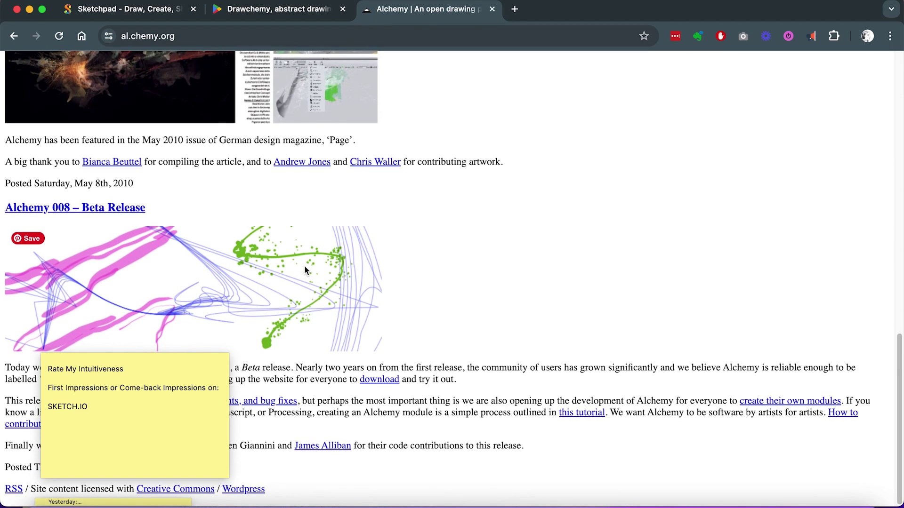
{"action": "scroll", "coordinate": [307, 247], "scroll_direction": "up", "scroll_amount": 6}
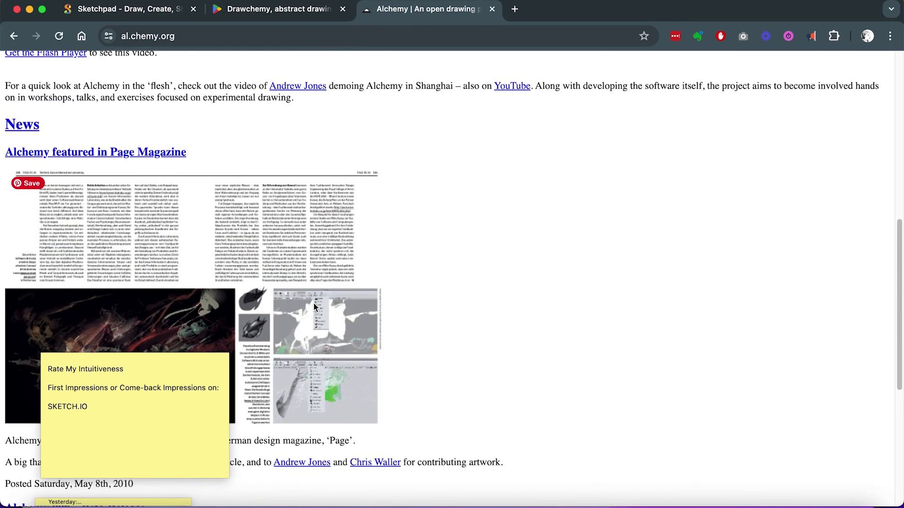
{"action": "scroll", "coordinate": [315, 307], "scroll_direction": "up", "scroll_amount": 9}
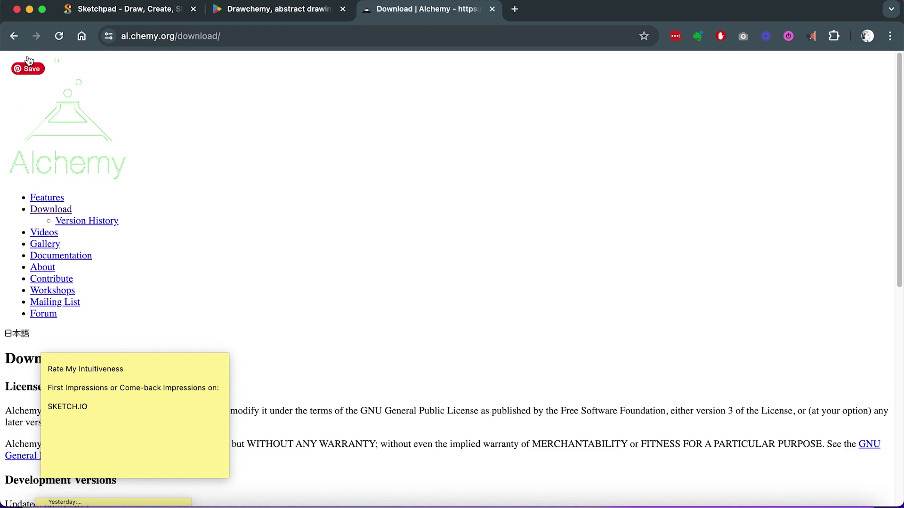
Go back to the Alchemy home page and open the site's Download page
{"action": "left_click", "coordinate": [14, 36]}
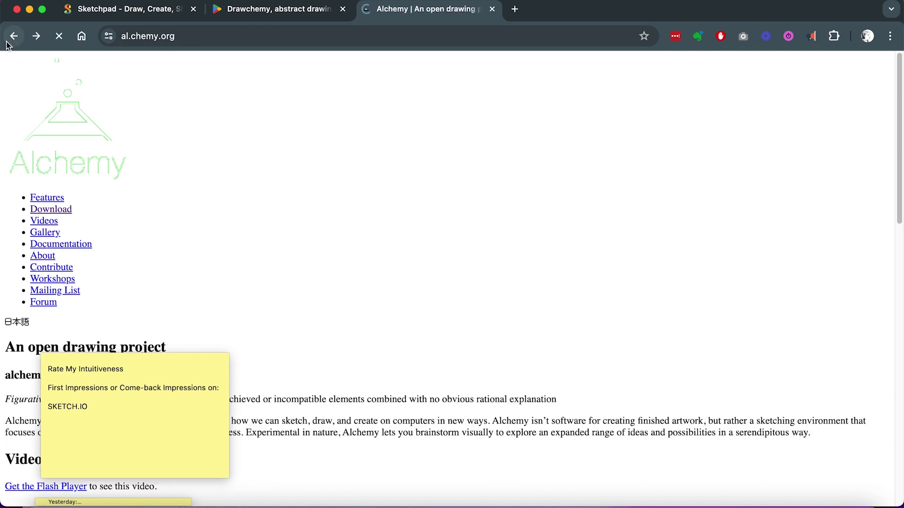
{"action": "left_click", "coordinate": [54, 211]}
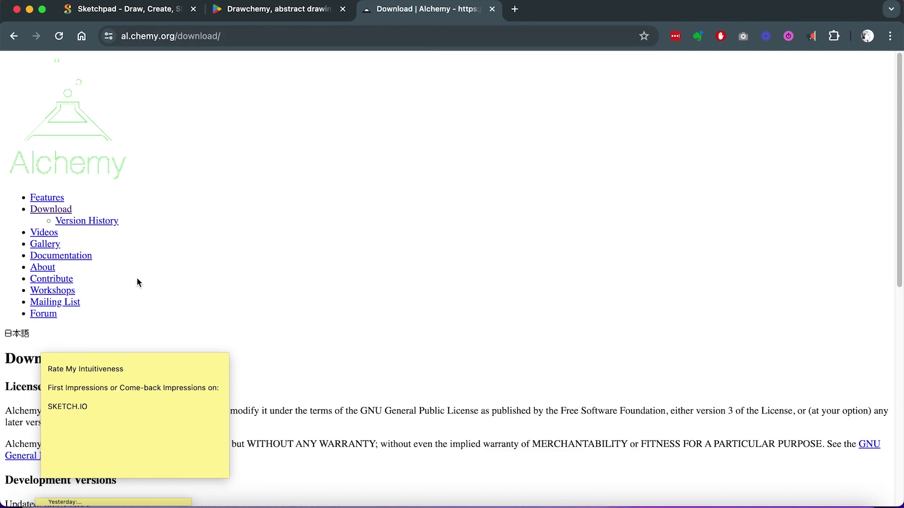
{"action": "left_click_drag", "start_coordinate": [497, 411], "coordinate": [504, 387]}
{"action": "left_click_drag", "start_coordinate": [508, 244], "coordinate": [507, 232]}
Return to the Sketchpad drawing, make a test calligraphy stroke on the empty area beside the sketches and undo it
{"action": "left_click", "coordinate": [278, 11]}
{"action": "left_click", "coordinate": [141, 11]}
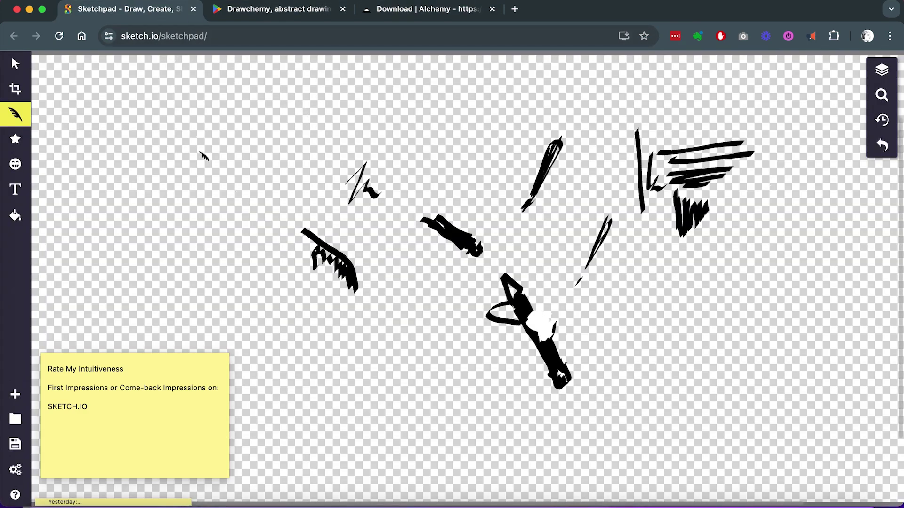
{"action": "left_click_drag", "start_coordinate": [199, 123], "coordinate": [221, 256]}
{"action": "key", "text": "super+z"}
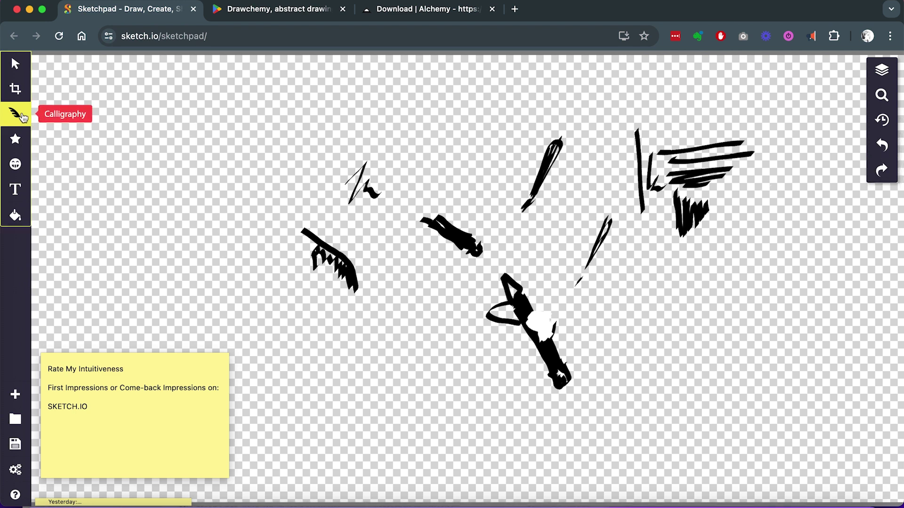
Open Sketchpad's list of brushes and move the yellow sticky note off it so every brush is uncovered
{"action": "left_click", "coordinate": [16, 114]}
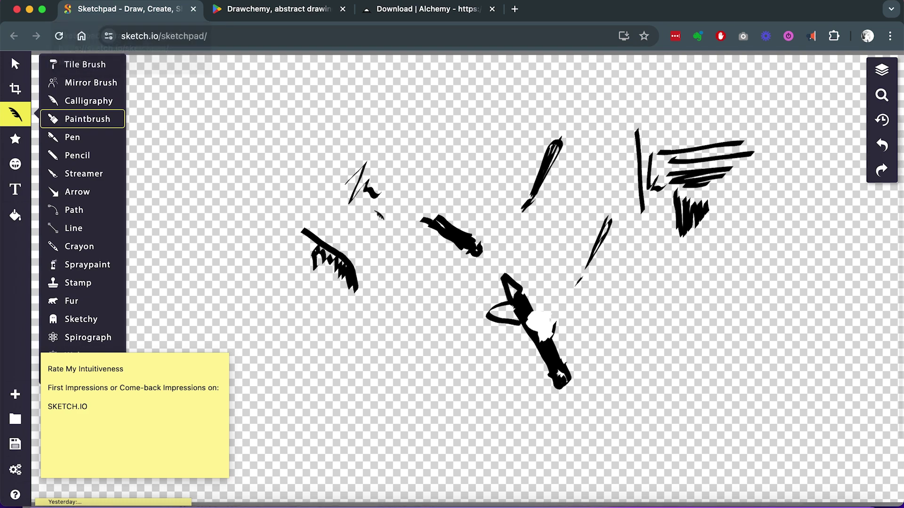
{"action": "left_click", "coordinate": [175, 361]}
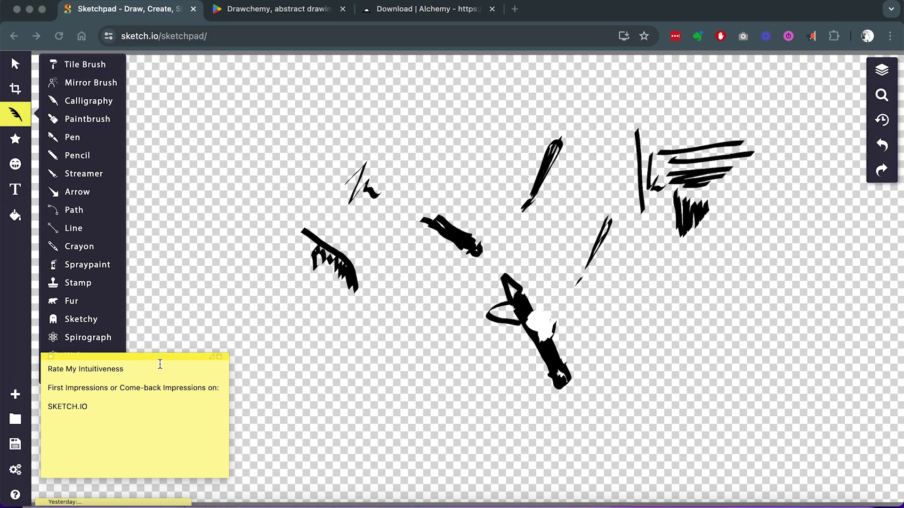
{"action": "left_click_drag", "start_coordinate": [169, 358], "coordinate": [281, 385]}
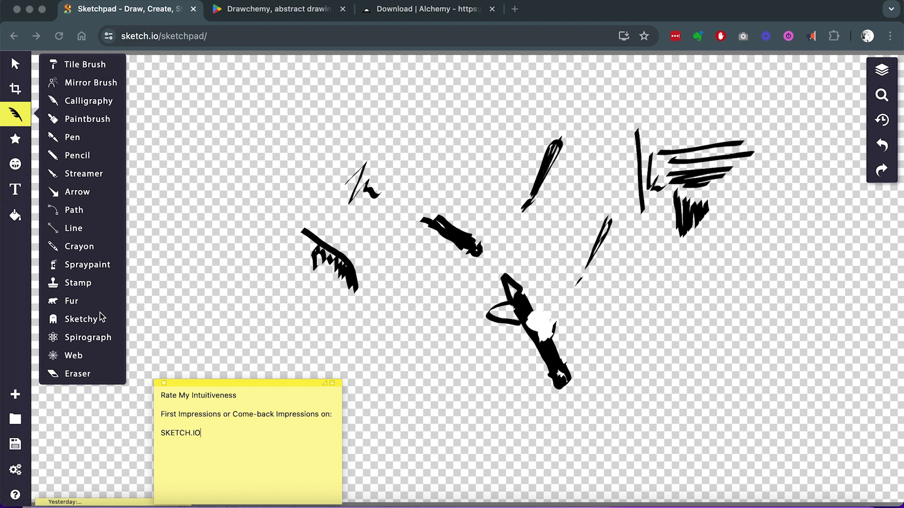
Paint white calligraphy strokes over and beside the black forked shape near the middle of the canvas
{"action": "left_click", "coordinate": [100, 252]}
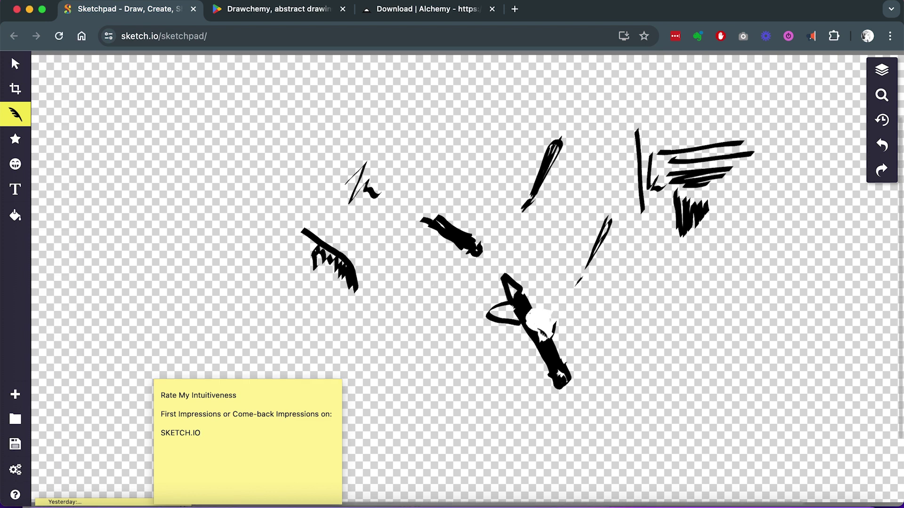
{"action": "left_click", "coordinate": [556, 325]}
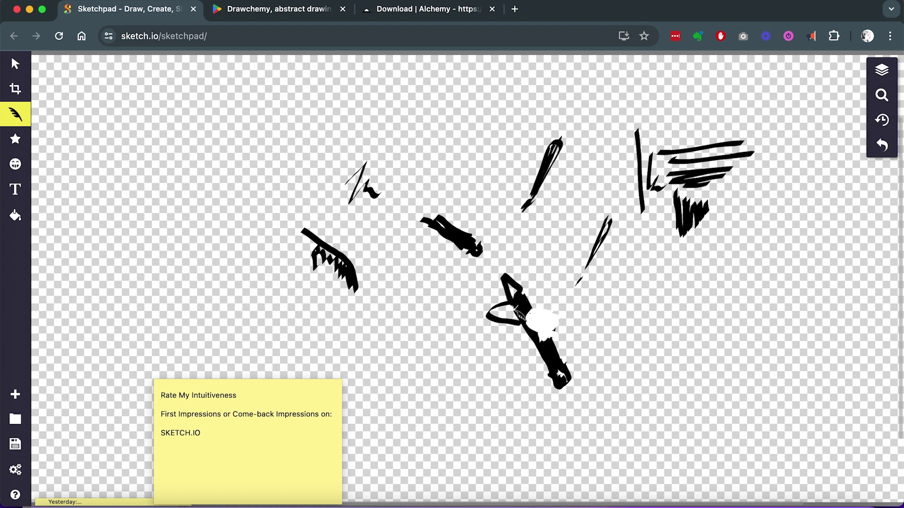
{"action": "mouse_move", "coordinate": [518, 315]}
{"action": "left_mouse_down"}
{"action": "mouse_move", "coordinate": [500, 313]}
{"action": "mouse_move", "coordinate": [520, 325]}
{"action": "mouse_move", "coordinate": [599, 315]}
{"action": "mouse_move", "coordinate": [617, 325]}
{"action": "left_mouse_up"}
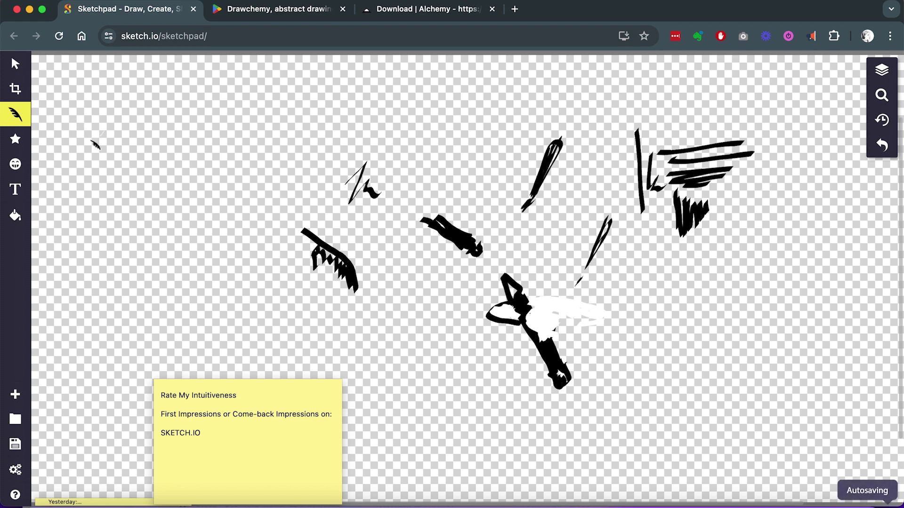
Look through the available brushes, change the brush from Calligraphy to Mirror Brush and reopen the brush choices
{"action": "left_click", "coordinate": [19, 120]}
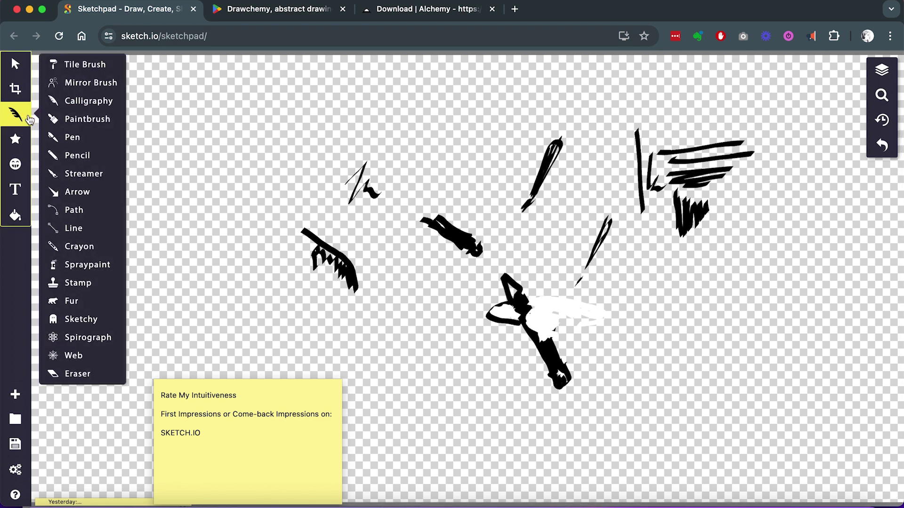
{"action": "left_click", "coordinate": [13, 116]}
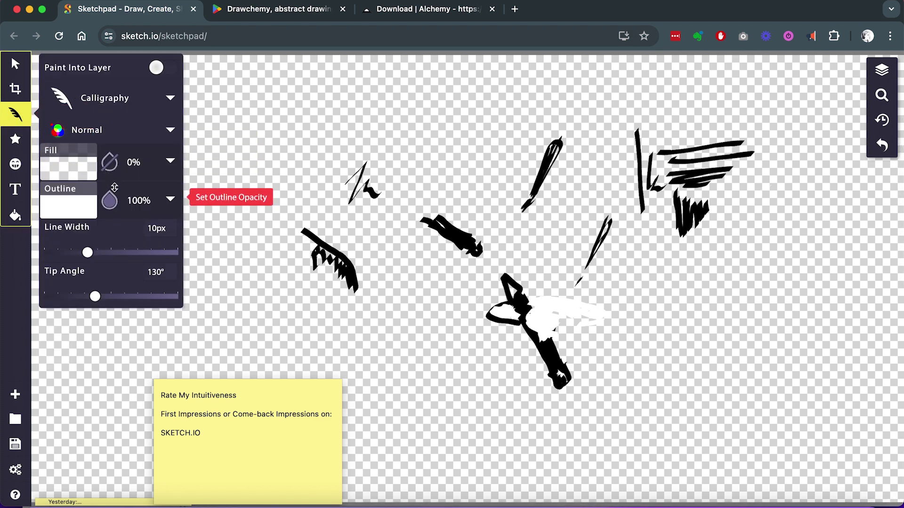
{"action": "left_click", "coordinate": [166, 97]}
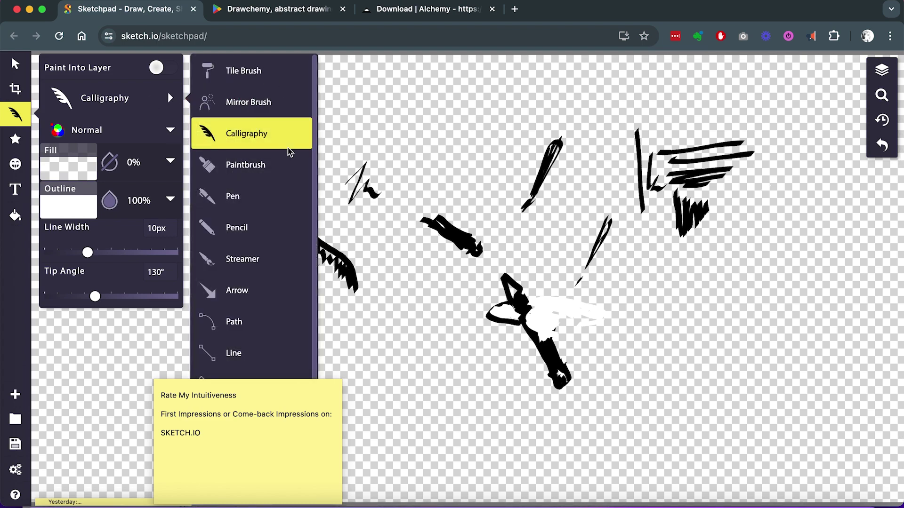
{"action": "scroll", "coordinate": [311, 172], "scroll_direction": "down", "scroll_amount": 3}
{"action": "scroll", "coordinate": [304, 151], "scroll_direction": "up", "scroll_amount": 3}
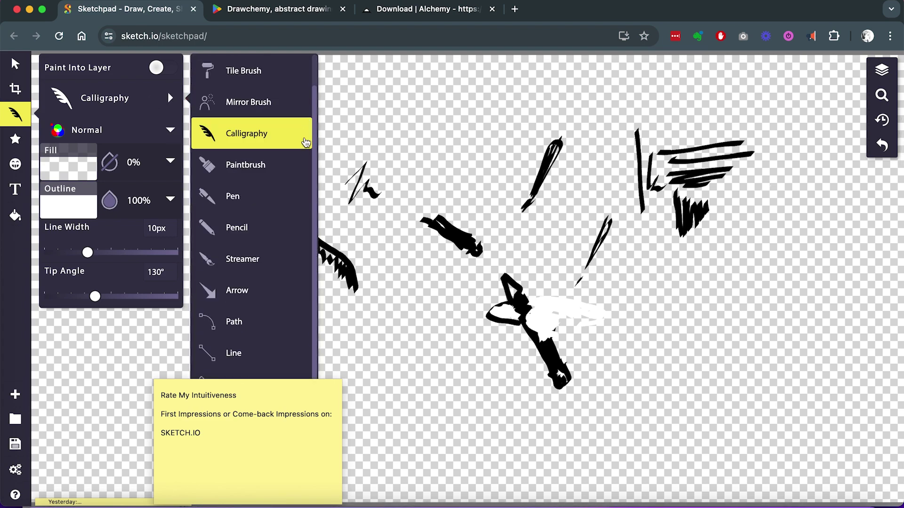
{"action": "left_click", "coordinate": [249, 96]}
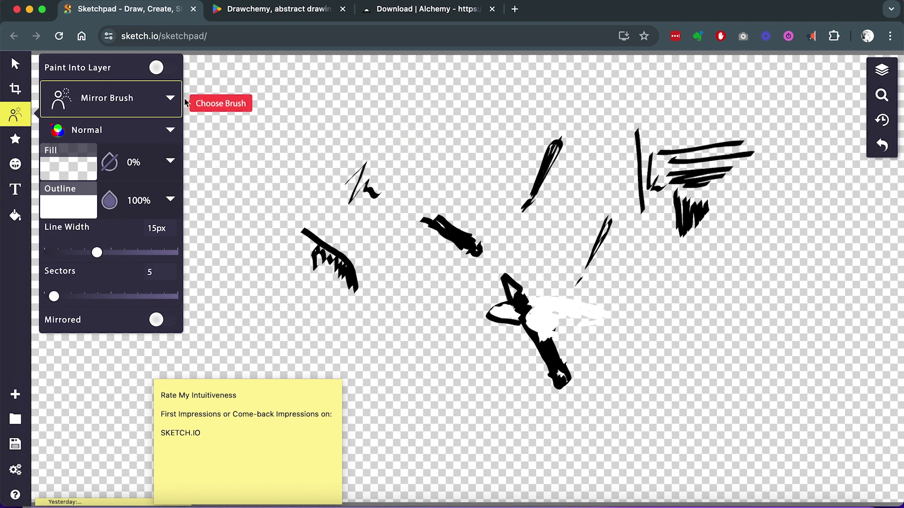
{"action": "left_click", "coordinate": [168, 95]}
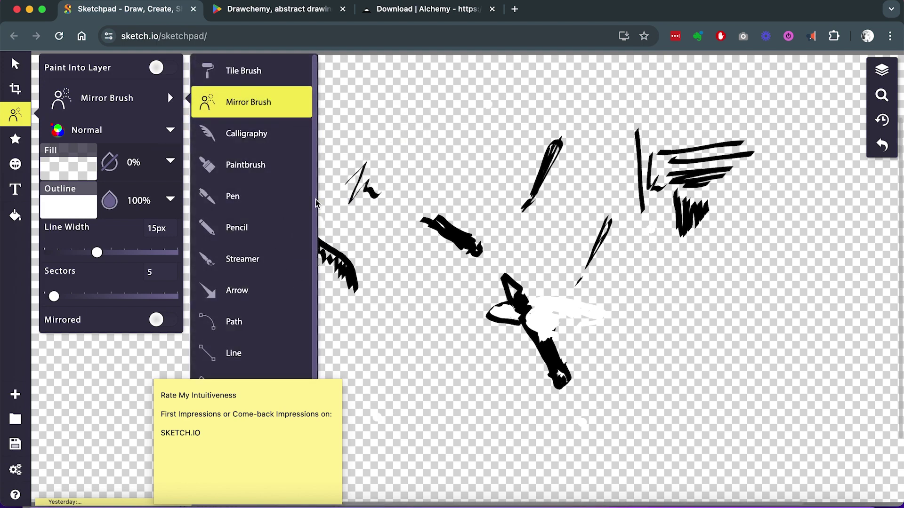
Change the brush from Mirror Brush to Streamer and paint a white stroke across the white patch beside the forked shape
{"action": "scroll", "coordinate": [292, 245], "scroll_direction": "down", "scroll_amount": 2}
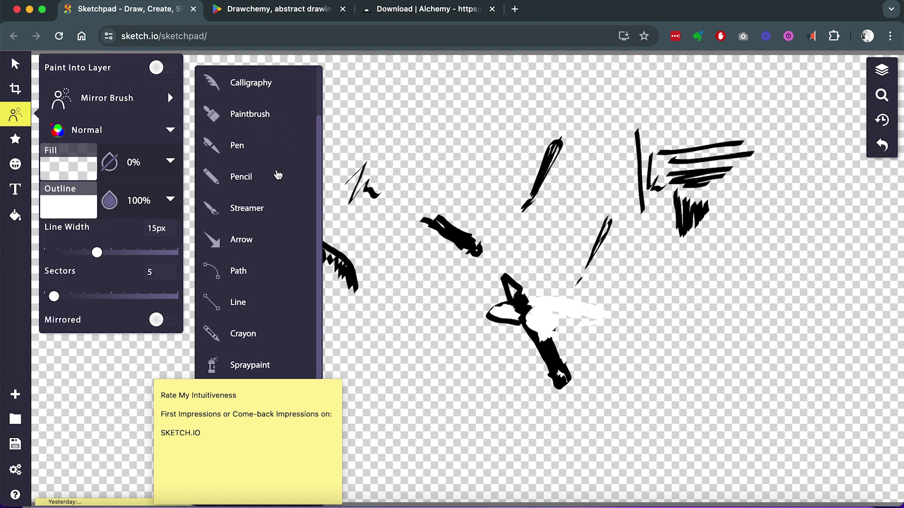
{"action": "left_click_drag", "start_coordinate": [318, 169], "coordinate": [316, 83]}
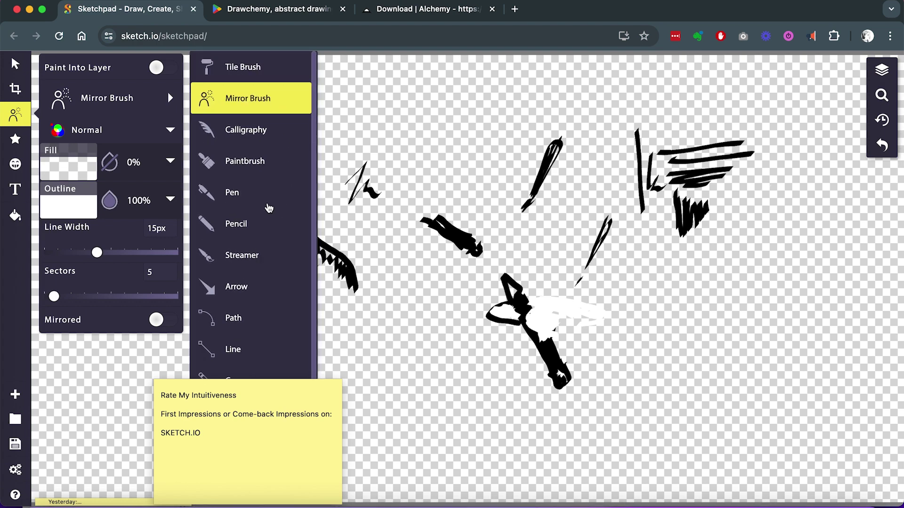
{"action": "left_click", "coordinate": [268, 245]}
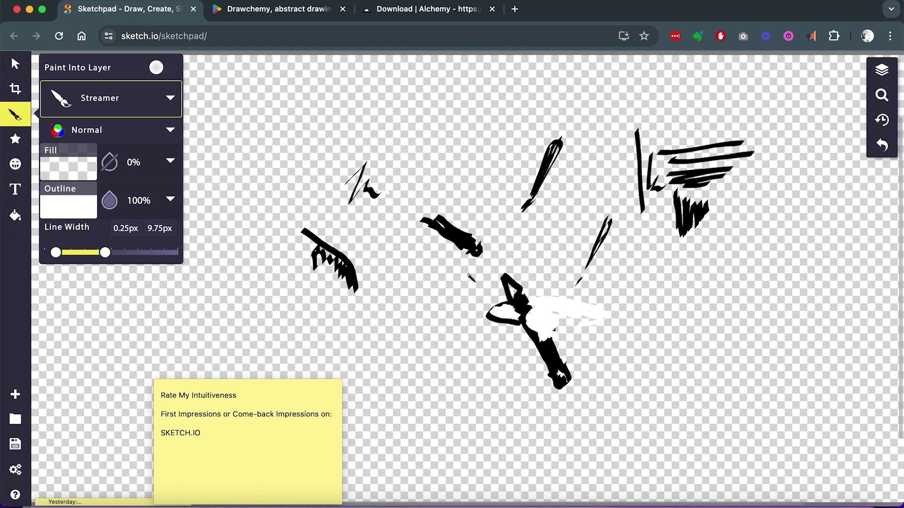
{"action": "mouse_move", "coordinate": [532, 307]}
{"action": "left_mouse_down"}
{"action": "mouse_move", "coordinate": [586, 303]}
{"action": "mouse_move", "coordinate": [545, 302]}
{"action": "mouse_move", "coordinate": [603, 314]}
{"action": "left_mouse_up"}
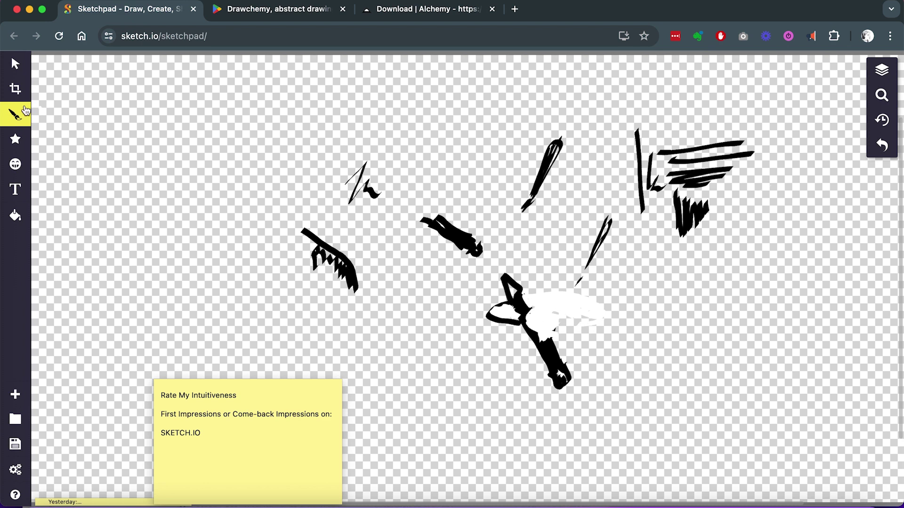
Examine the Sketchpad settings and the saved drawings, and return to Drawing-1
{"action": "left_click", "coordinate": [16, 117]}
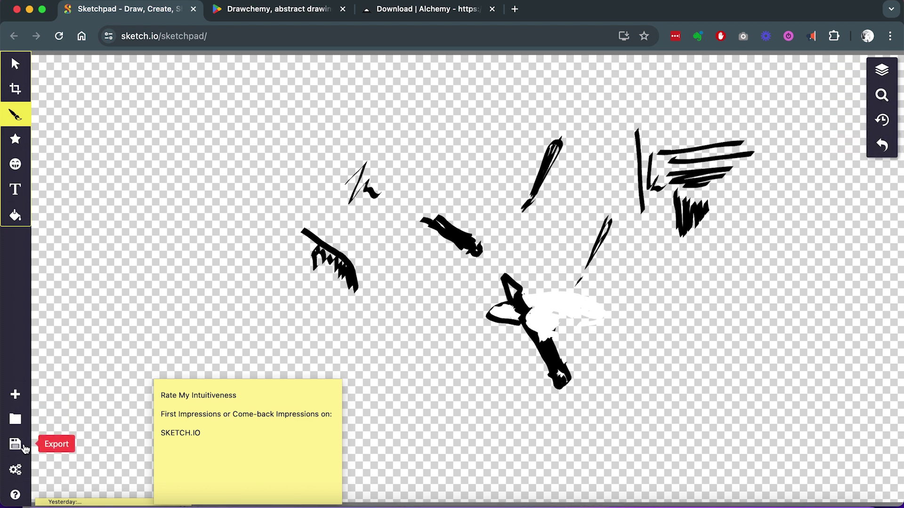
{"action": "left_click", "coordinate": [17, 469]}
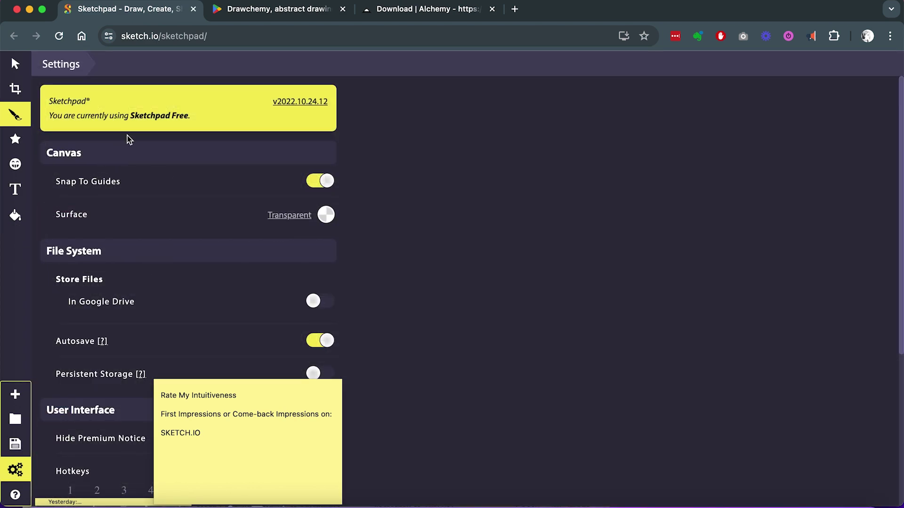
{"action": "scroll", "coordinate": [160, 259], "scroll_direction": "down", "scroll_amount": 5}
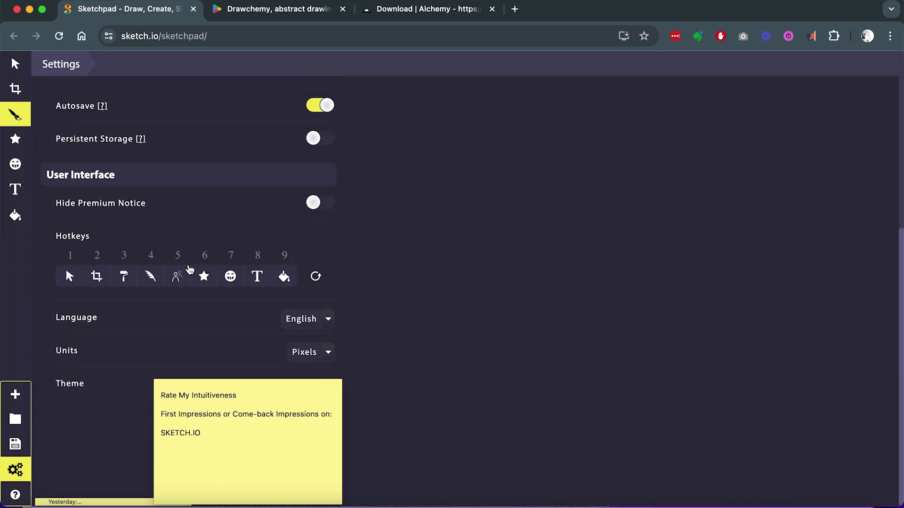
{"action": "scroll", "coordinate": [145, 276], "scroll_direction": "up", "scroll_amount": 5}
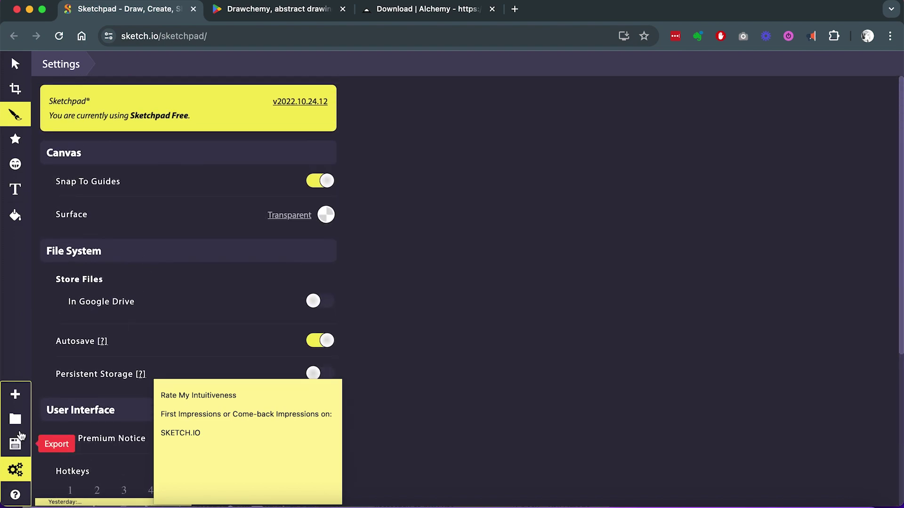
{"action": "left_click", "coordinate": [16, 419]}
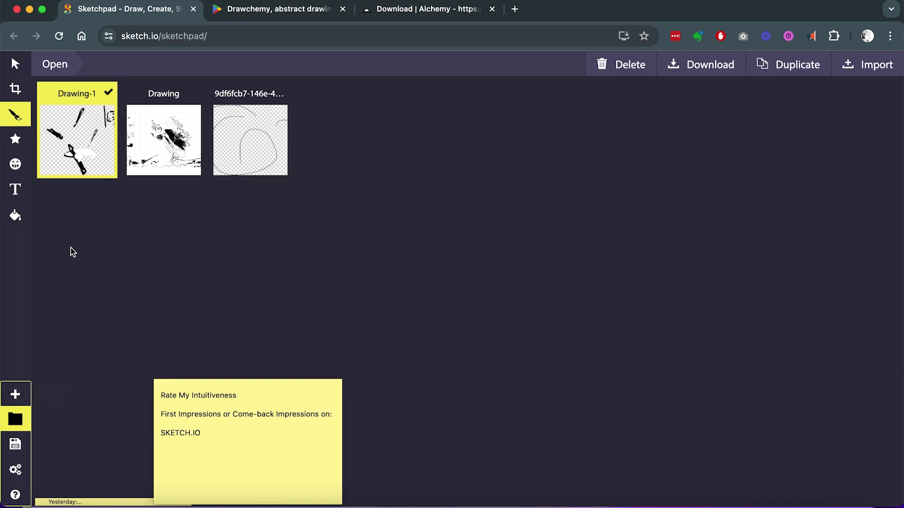
{"action": "left_click", "coordinate": [190, 144]}
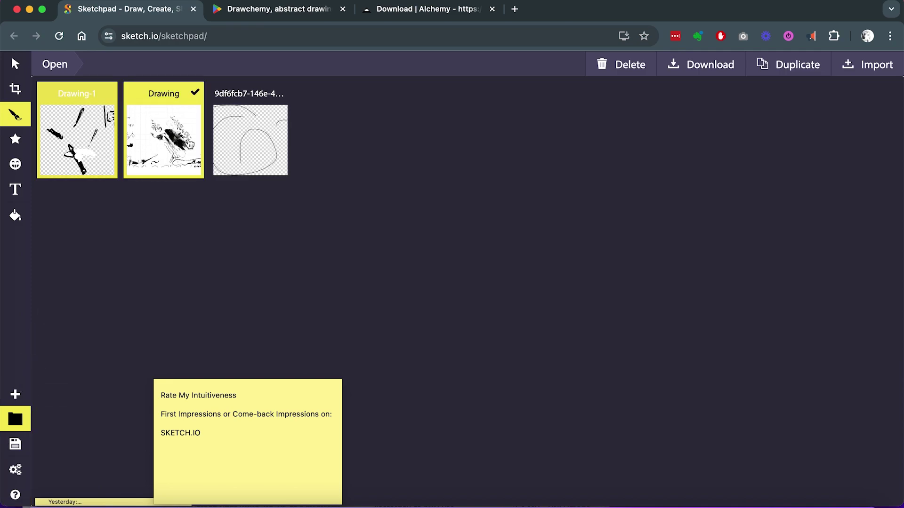
{"action": "left_click", "coordinate": [263, 143]}
{"action": "left_click", "coordinate": [76, 160]}
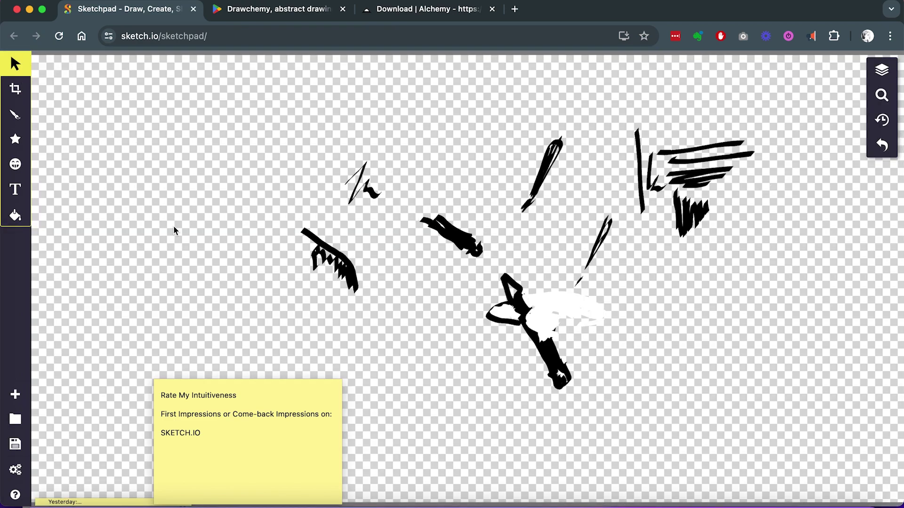
Set the Streamer outline colour to near-black and draw a U-shaped fingertip stroke over the white patch beside the forked shape
{"action": "left_click", "coordinate": [15, 114]}
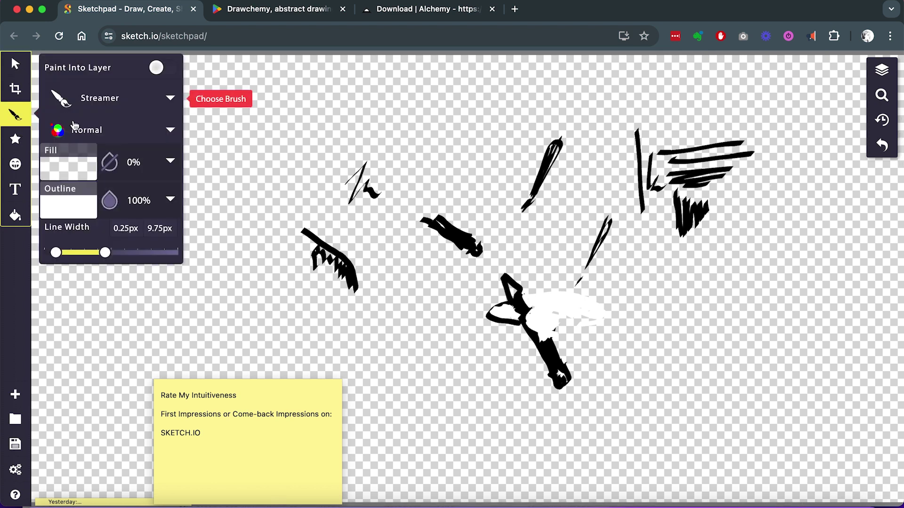
{"action": "left_click", "coordinate": [72, 207]}
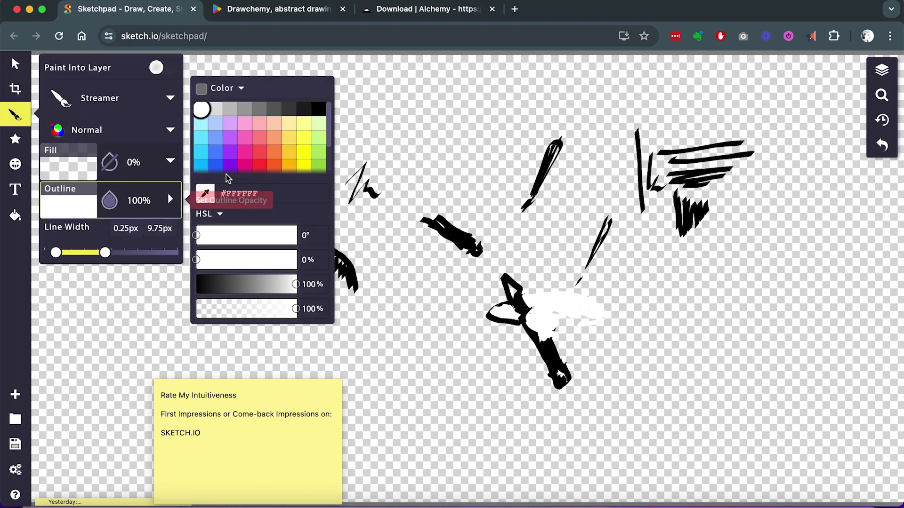
{"action": "left_click", "coordinate": [305, 109]}
{"action": "mouse_move", "coordinate": [563, 311]}
{"action": "left_mouse_down"}
{"action": "mouse_move", "coordinate": [541, 310]}
{"action": "mouse_move", "coordinate": [532, 325]}
{"action": "mouse_move", "coordinate": [576, 333]}
{"action": "left_mouse_up"}
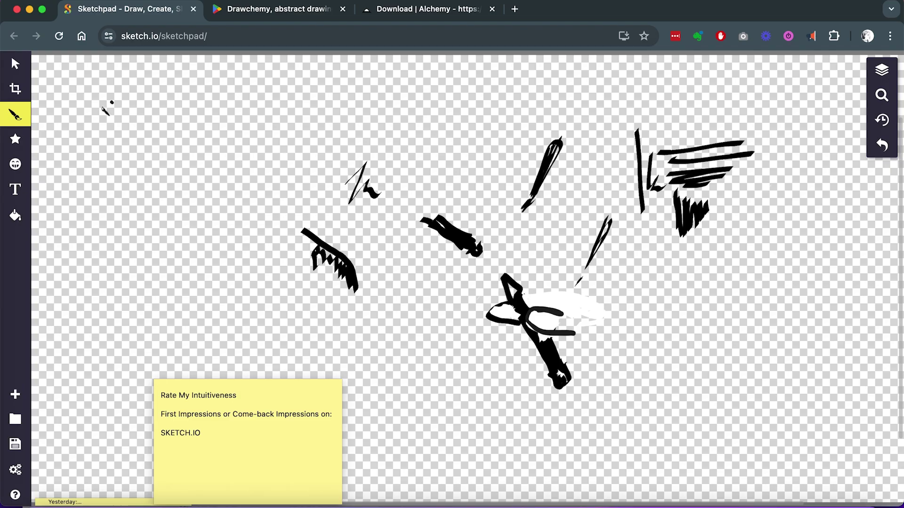
Change the brush to Calligraphy, outline the thumb and the finger's upper edge around the pen shape, and thicken the U-shaped fingertip stroke
{"action": "left_click", "coordinate": [15, 115]}
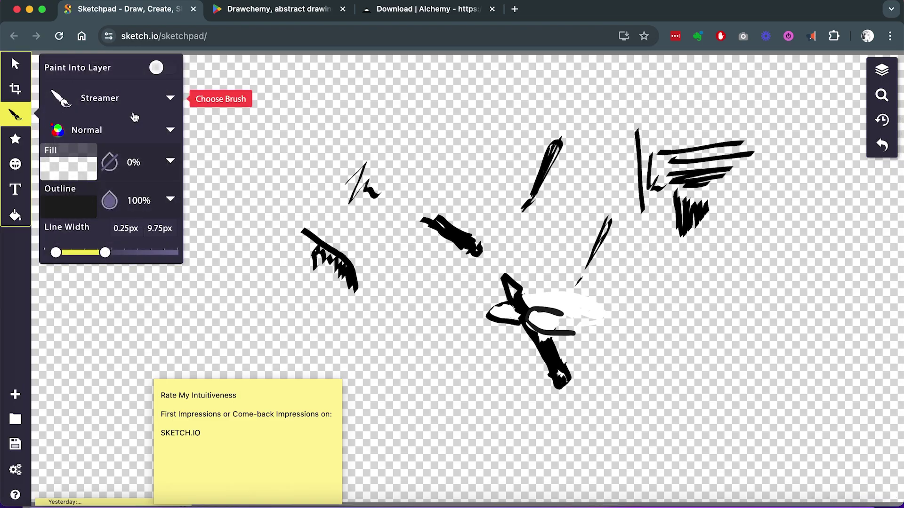
{"action": "left_click", "coordinate": [156, 100]}
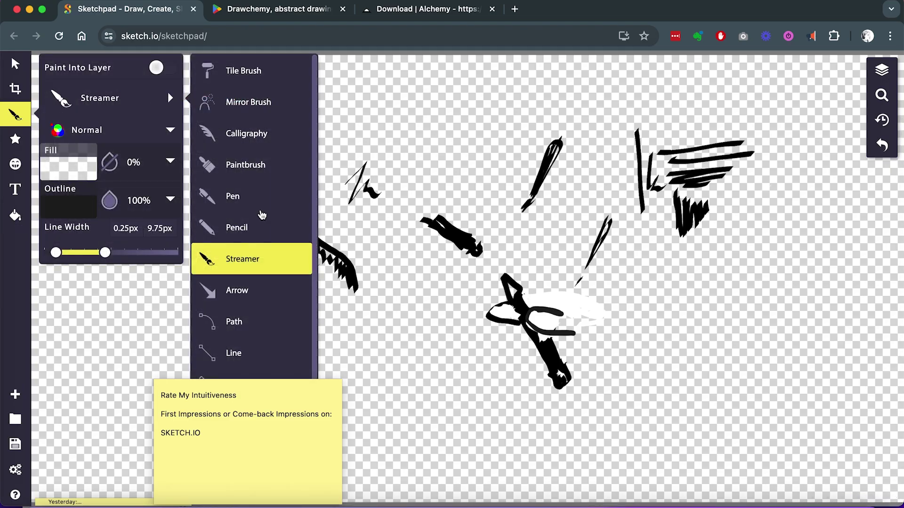
{"action": "left_click", "coordinate": [273, 138]}
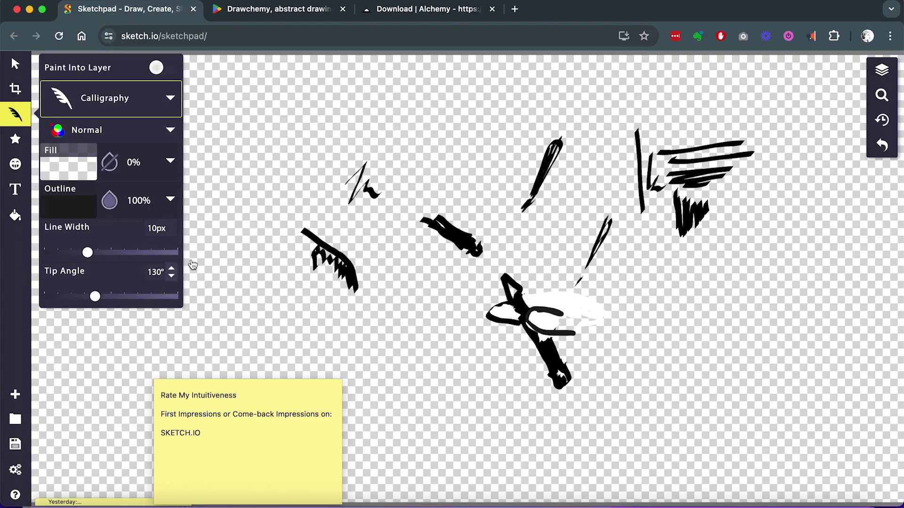
{"action": "mouse_move", "coordinate": [524, 298]}
{"action": "left_mouse_down"}
{"action": "mouse_move", "coordinate": [610, 311]}
{"action": "mouse_move", "coordinate": [490, 320]}
{"action": "mouse_move", "coordinate": [512, 310]}
{"action": "mouse_move", "coordinate": [502, 306]}
{"action": "mouse_move", "coordinate": [518, 324]}
{"action": "left_mouse_up"}
{"action": "left_click_drag", "start_coordinate": [603, 330], "coordinate": [610, 337]}
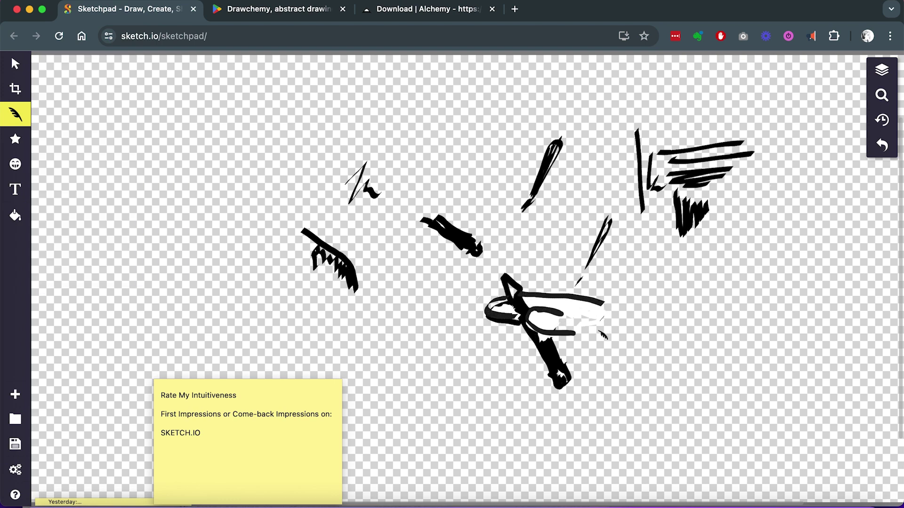
{"action": "mouse_move", "coordinate": [534, 311]}
{"action": "left_mouse_down"}
{"action": "mouse_move", "coordinate": [541, 330]}
{"action": "mouse_move", "coordinate": [568, 314]}
{"action": "mouse_move", "coordinate": [572, 322]}
{"action": "left_mouse_up"}
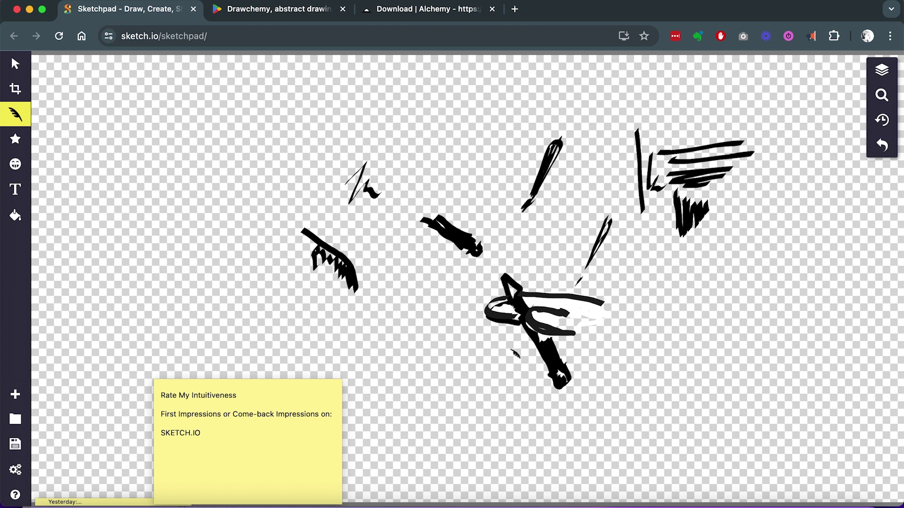
Draw the long outer contour of the hand and the curled fingers below, and extend the pen shape downward with calligraphy strokes
{"action": "left_click_drag", "start_coordinate": [585, 295], "coordinate": [662, 379]}
{"action": "left_click_drag", "start_coordinate": [637, 343], "coordinate": [658, 377]}
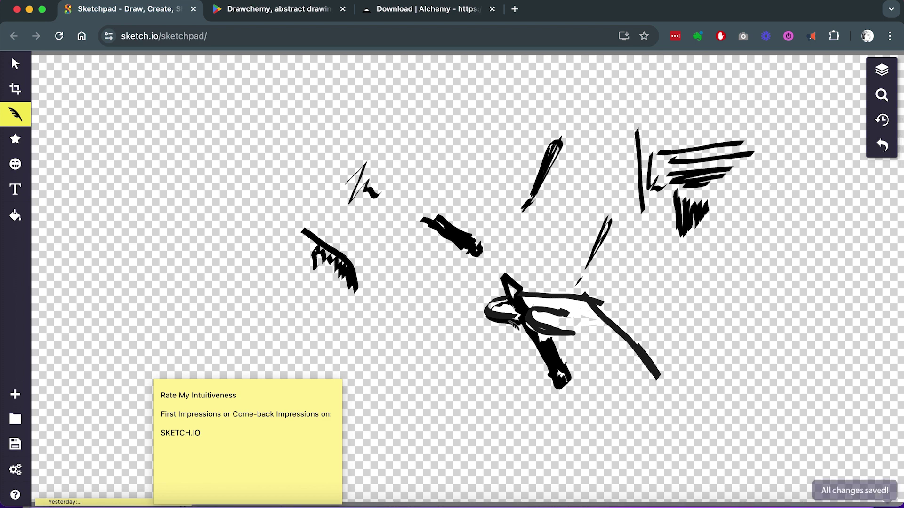
{"action": "mouse_move", "coordinate": [530, 330]}
{"action": "left_mouse_down"}
{"action": "mouse_move", "coordinate": [529, 367]}
{"action": "mouse_move", "coordinate": [552, 368]}
{"action": "mouse_move", "coordinate": [547, 352]}
{"action": "mouse_move", "coordinate": [532, 347]}
{"action": "mouse_move", "coordinate": [563, 370]}
{"action": "mouse_move", "coordinate": [539, 370]}
{"action": "mouse_move", "coordinate": [536, 383]}
{"action": "mouse_move", "coordinate": [570, 391]}
{"action": "mouse_move", "coordinate": [554, 380]}
{"action": "mouse_move", "coordinate": [590, 430]}
{"action": "mouse_move", "coordinate": [577, 388]}
{"action": "mouse_move", "coordinate": [579, 421]}
{"action": "mouse_move", "coordinate": [566, 365]}
{"action": "mouse_move", "coordinate": [578, 389]}
{"action": "left_mouse_up"}
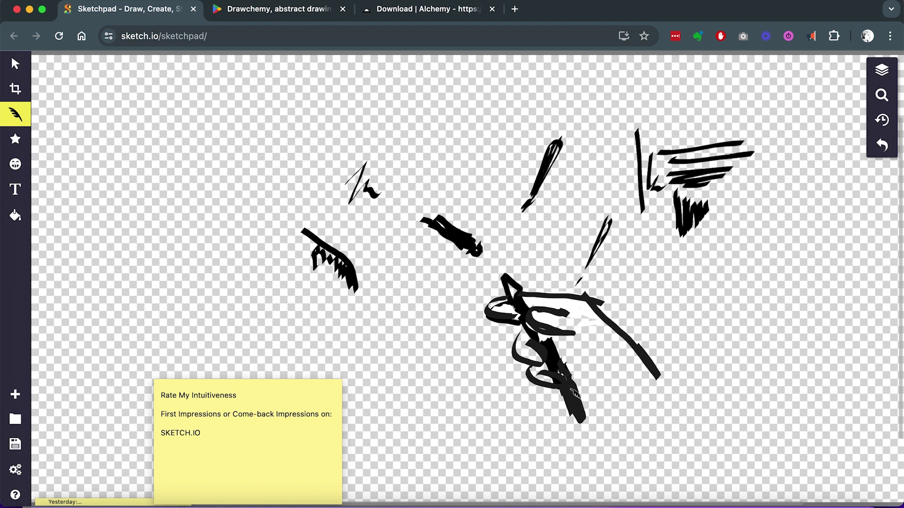
Paint the inner finger and palm lines of the hand, and darken the fingertip and the pen's upper end with calligraphy strokes
{"action": "mouse_move", "coordinate": [586, 313]}
{"action": "left_mouse_down"}
{"action": "mouse_move", "coordinate": [570, 320]}
{"action": "mouse_move", "coordinate": [601, 341]}
{"action": "left_mouse_up"}
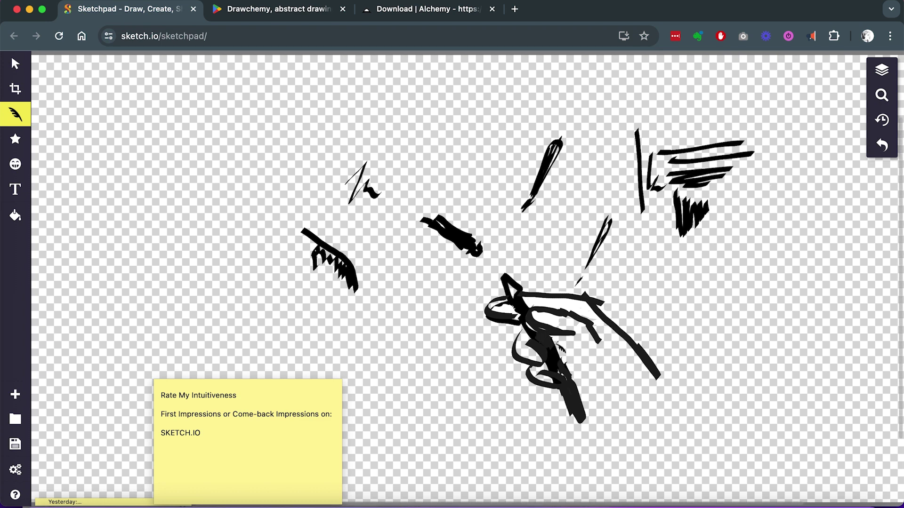
{"action": "mouse_move", "coordinate": [567, 335]}
{"action": "left_mouse_down"}
{"action": "mouse_move", "coordinate": [601, 403]}
{"action": "mouse_move", "coordinate": [609, 355]}
{"action": "left_mouse_up"}
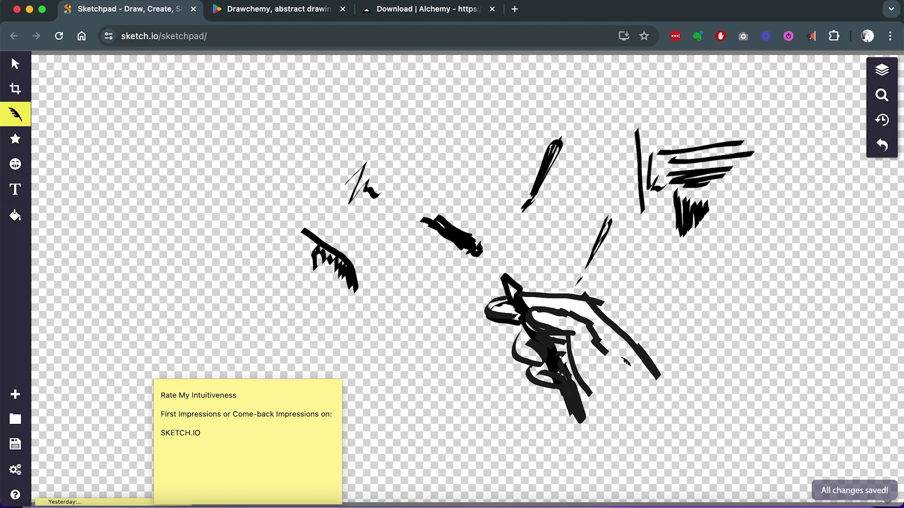
{"action": "left_click_drag", "start_coordinate": [578, 349], "coordinate": [598, 396]}
{"action": "left_click_drag", "start_coordinate": [594, 330], "coordinate": [623, 362]}
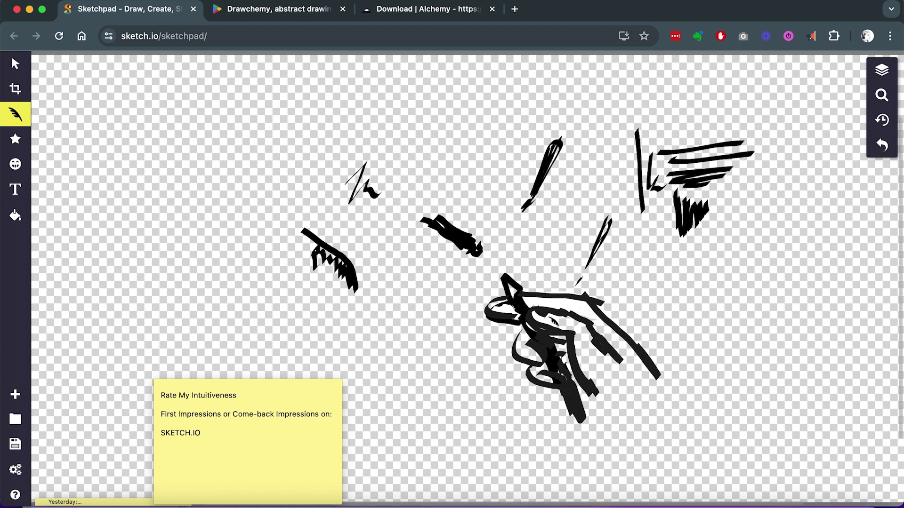
{"action": "left_click_drag", "start_coordinate": [542, 316], "coordinate": [558, 326]}
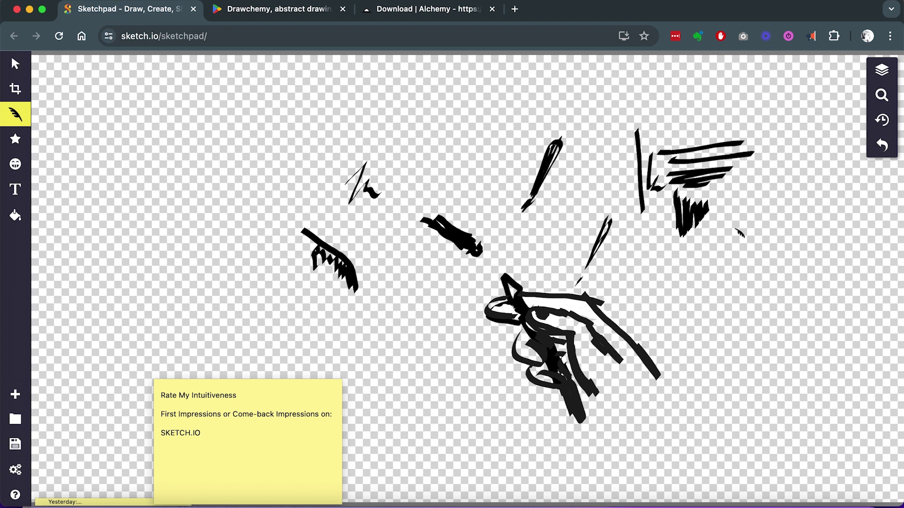
{"action": "left_click_drag", "start_coordinate": [518, 308], "coordinate": [525, 296]}
Draw a rounded end on the lower tip of the pen shape, undoing the trial strokes made there
{"action": "mouse_move", "coordinate": [567, 410]}
{"action": "left_mouse_down"}
{"action": "mouse_move", "coordinate": [578, 435]}
{"action": "mouse_move", "coordinate": [597, 432]}
{"action": "mouse_move", "coordinate": [579, 427]}
{"action": "left_mouse_up"}
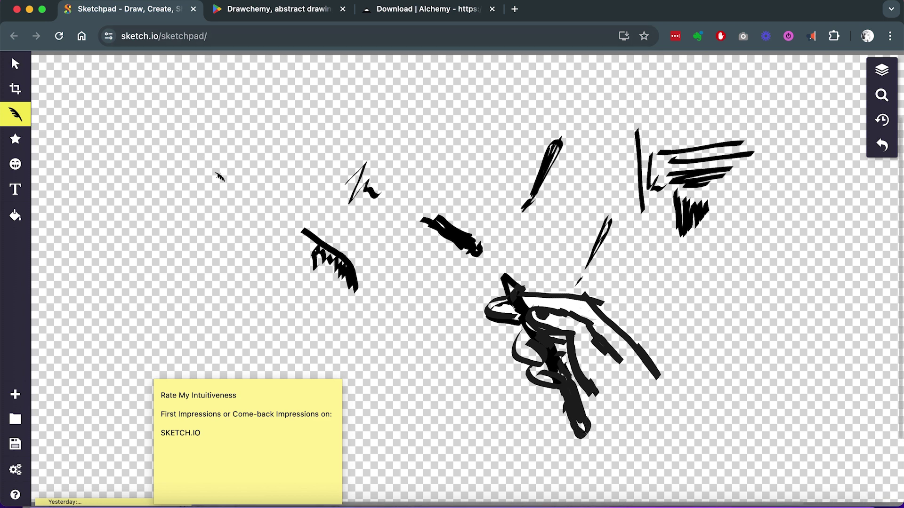
{"action": "key", "text": "super+z"}
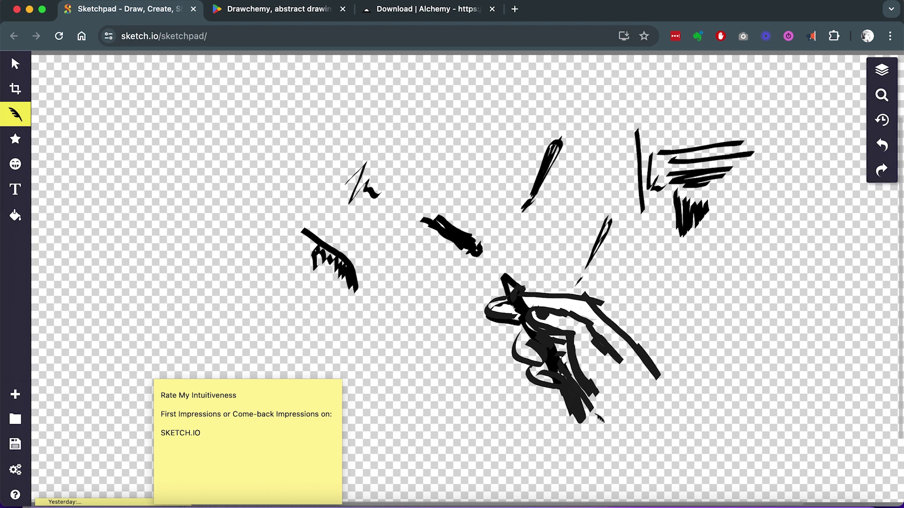
{"action": "left_click", "coordinate": [583, 395]}
{"action": "mouse_move", "coordinate": [582, 394]}
{"action": "left_mouse_down"}
{"action": "mouse_move", "coordinate": [591, 413]}
{"action": "mouse_move", "coordinate": [592, 379]}
{"action": "left_mouse_up"}
{"action": "key", "text": "super+z"}
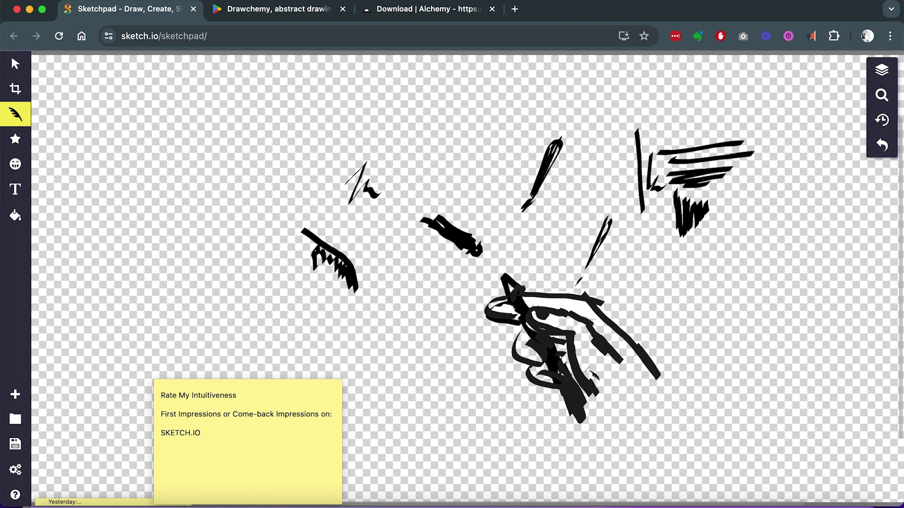
{"action": "mouse_move", "coordinate": [587, 406]}
{"action": "left_mouse_down"}
{"action": "mouse_move", "coordinate": [597, 428]}
{"action": "mouse_move", "coordinate": [591, 407]}
{"action": "mouse_move", "coordinate": [598, 424]}
{"action": "mouse_move", "coordinate": [567, 394]}
{"action": "mouse_move", "coordinate": [586, 424]}
{"action": "left_mouse_up"}
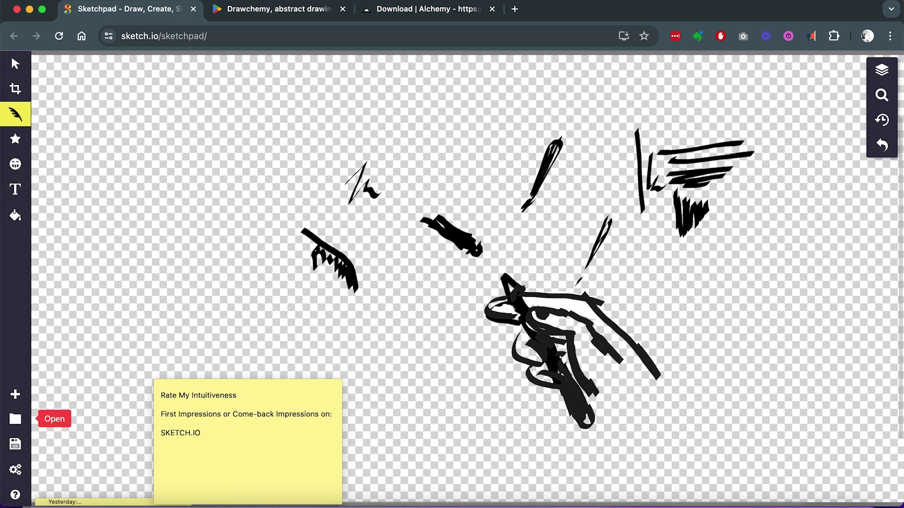
Check the settings once more, from the canvas options down to the hotkeys, language and units
{"action": "left_click", "coordinate": [15, 470]}
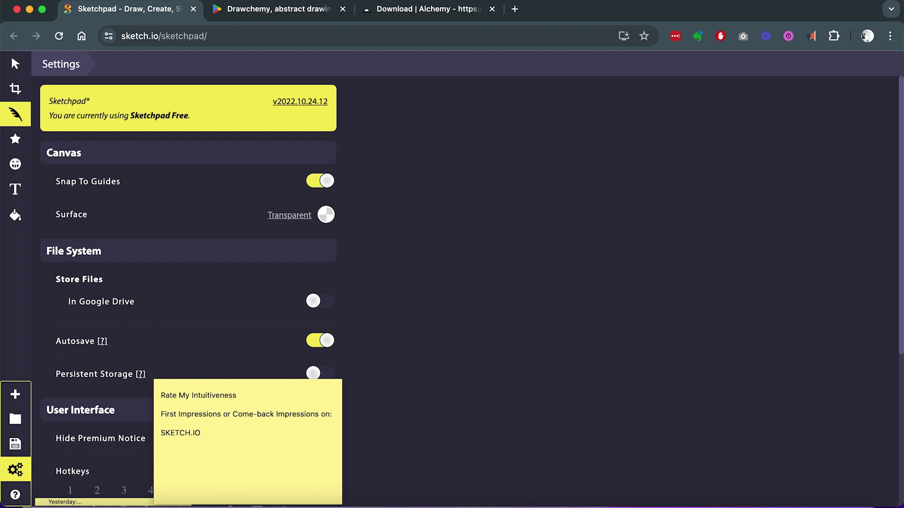
{"action": "scroll", "coordinate": [65, 267], "scroll_direction": "down", "scroll_amount": 5}
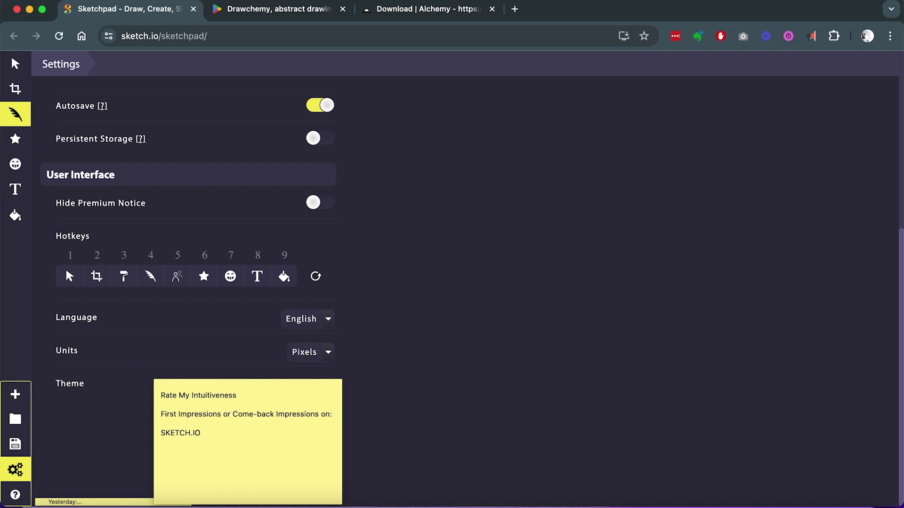
{"action": "scroll", "coordinate": [65, 267], "scroll_direction": "up", "scroll_amount": 5}
Draw a large pale-yellow five-pointed star on the empty area above and to the left of the sketches, and accept it
{"action": "left_click", "coordinate": [15, 139]}
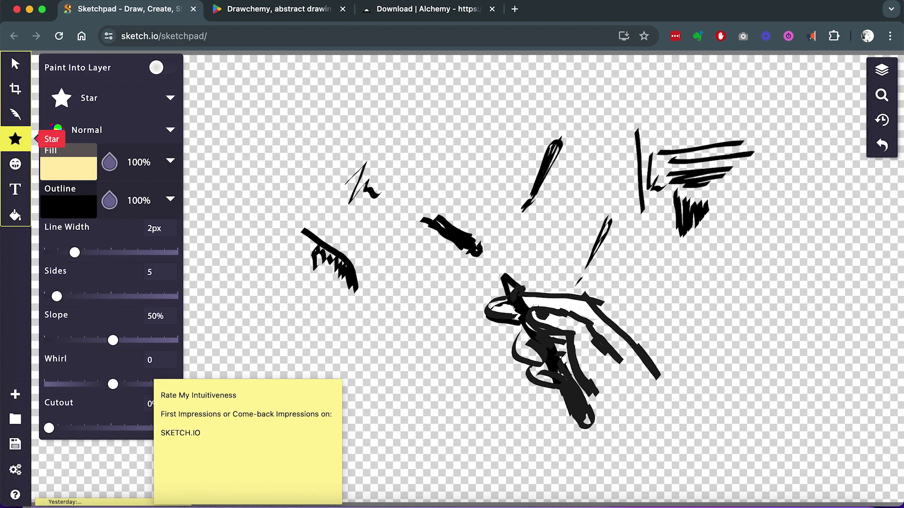
{"action": "mouse_move", "coordinate": [245, 118]}
{"action": "left_mouse_down"}
{"action": "mouse_move", "coordinate": [301, 175]}
{"action": "mouse_move", "coordinate": [329, 155]}
{"action": "left_mouse_up"}
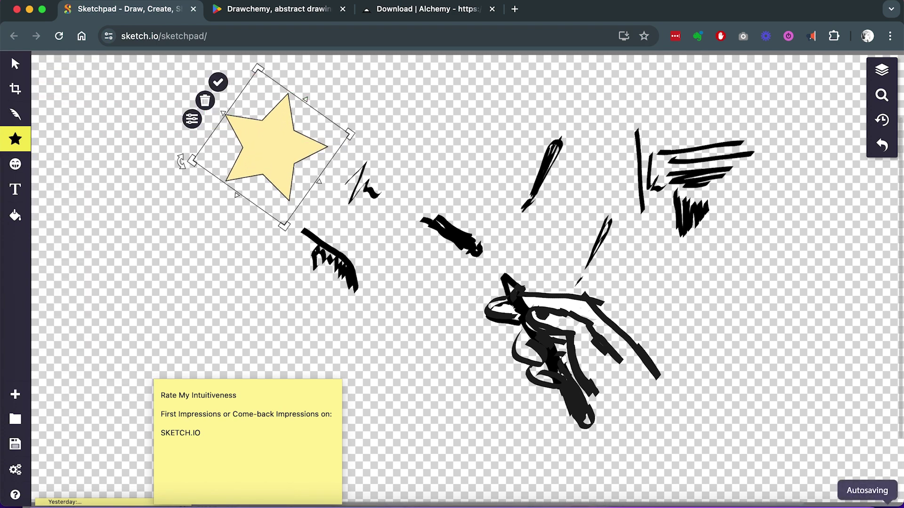
{"action": "left_click", "coordinate": [218, 82]}
Draw a small star to the left of the large one, delete it and draw a bigger one in its place
{"action": "left_click_drag", "start_coordinate": [126, 134], "coordinate": [146, 154]}
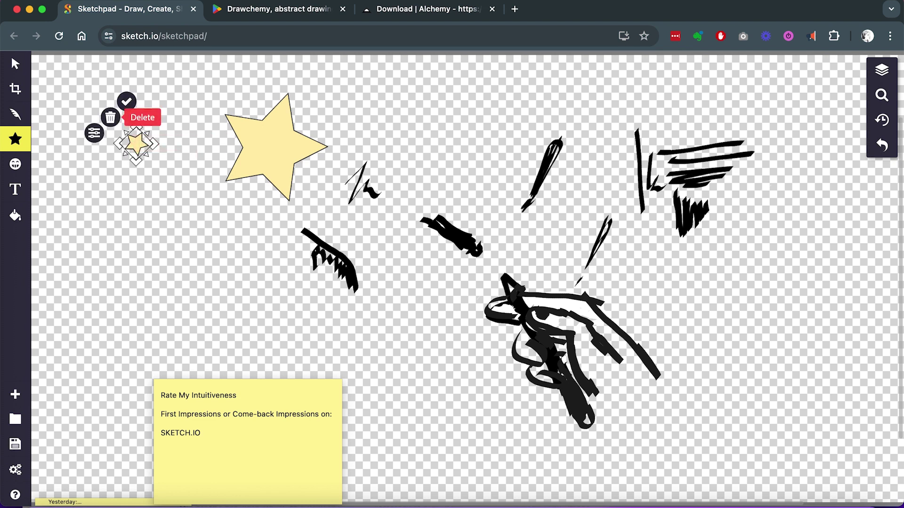
{"action": "left_click", "coordinate": [110, 117]}
{"action": "mouse_move", "coordinate": [137, 157]}
{"action": "left_mouse_down"}
{"action": "mouse_move", "coordinate": [160, 174]}
{"action": "mouse_move", "coordinate": [155, 184]}
{"action": "left_mouse_up"}
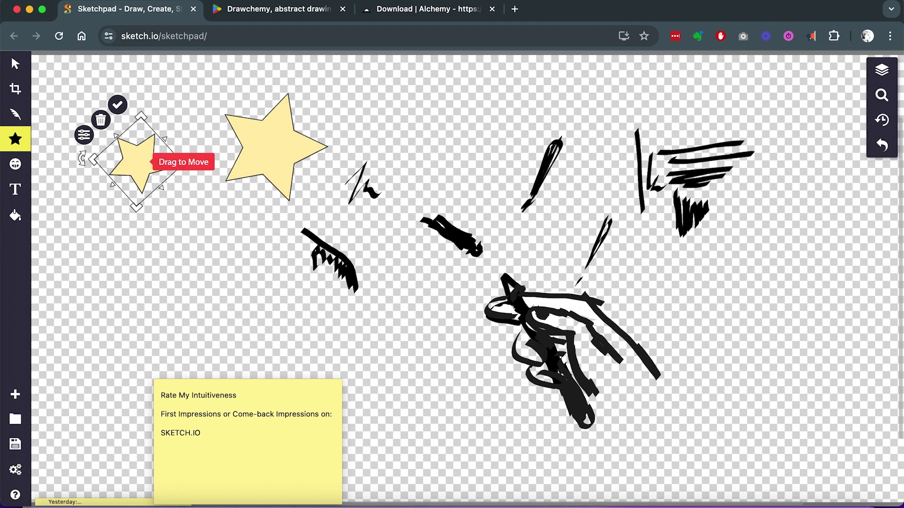
Rotate the small star beside the large one counterclockwise
{"action": "left_click_drag", "start_coordinate": [83, 159], "coordinate": [104, 207]}
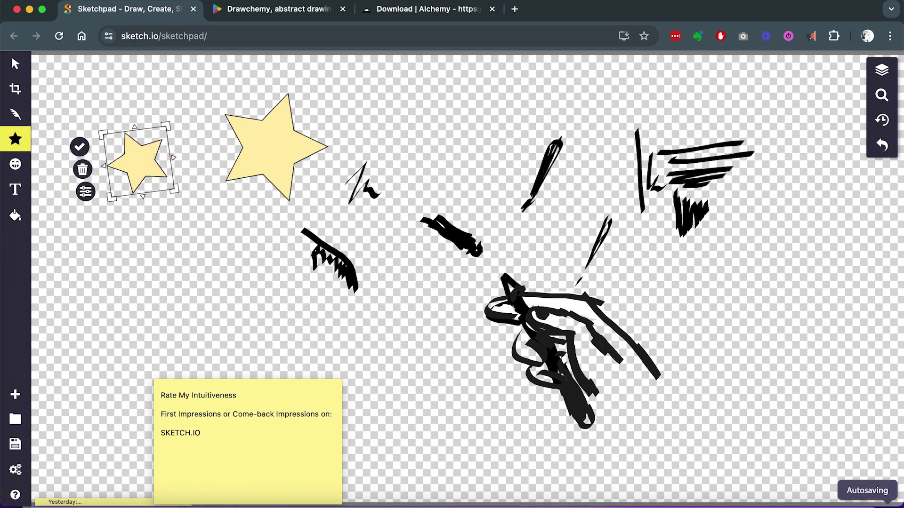
In a new browser tab, find autodesk sketchbook in the browsing history and open the sketchbook.com/apps page
{"action": "left_click", "coordinate": [514, 9]}
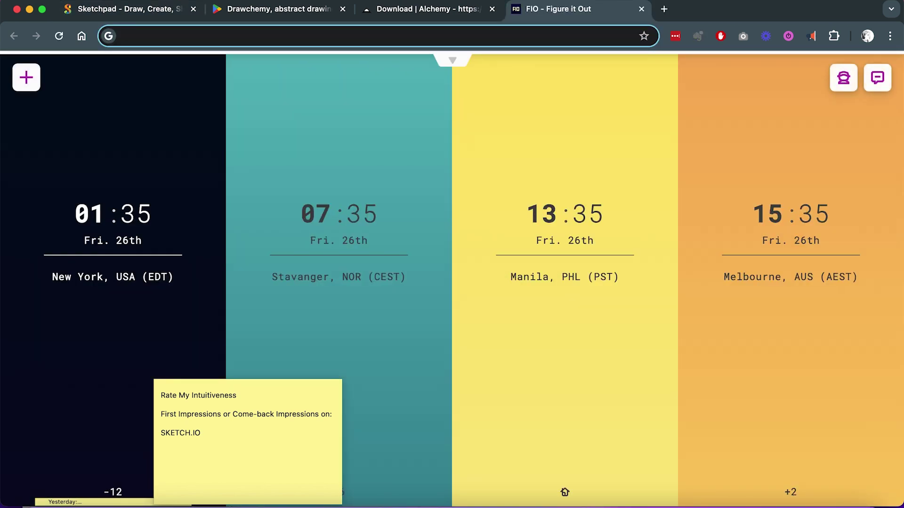
{"action": "type", "text": "sd"}
{"action": "key", "text": "BackSpace"}
{"action": "key", "text": "BackSpace"}
{"action": "type", "text": "autedesk"}
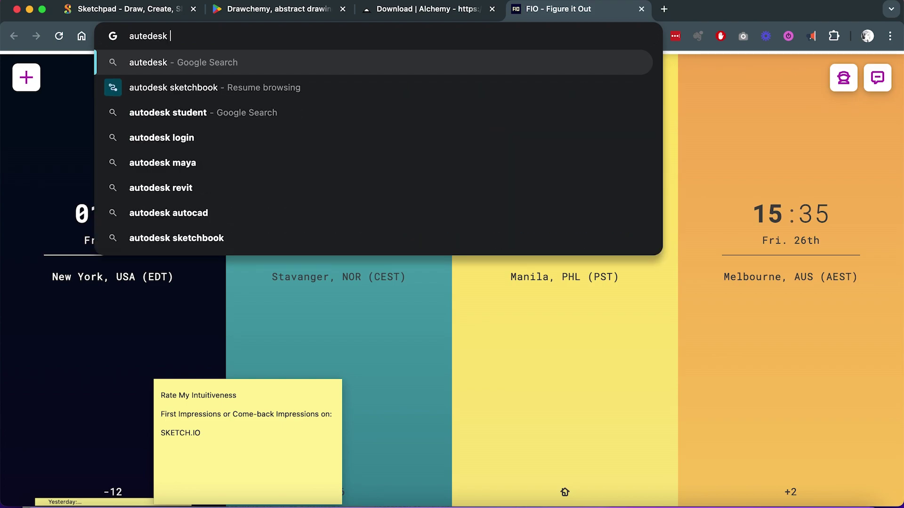
{"action": "key", "text": "Down"}
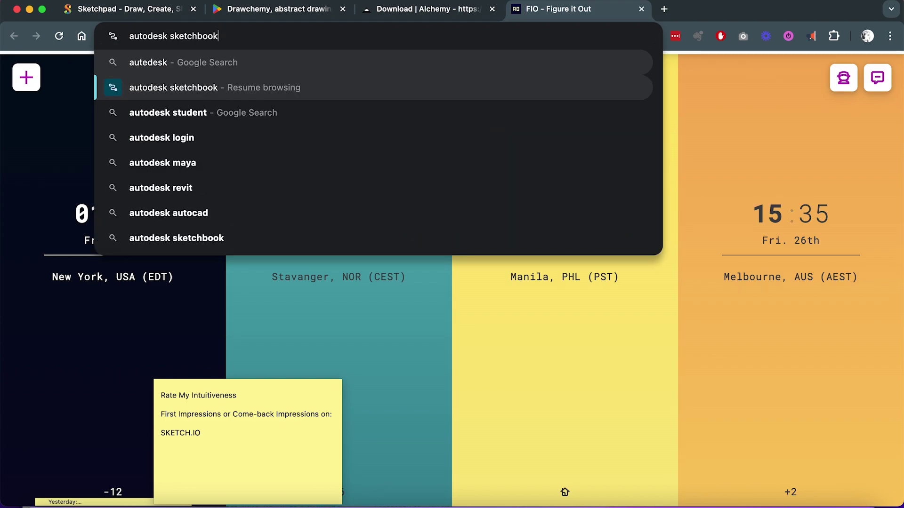
{"action": "key", "text": "Return"}
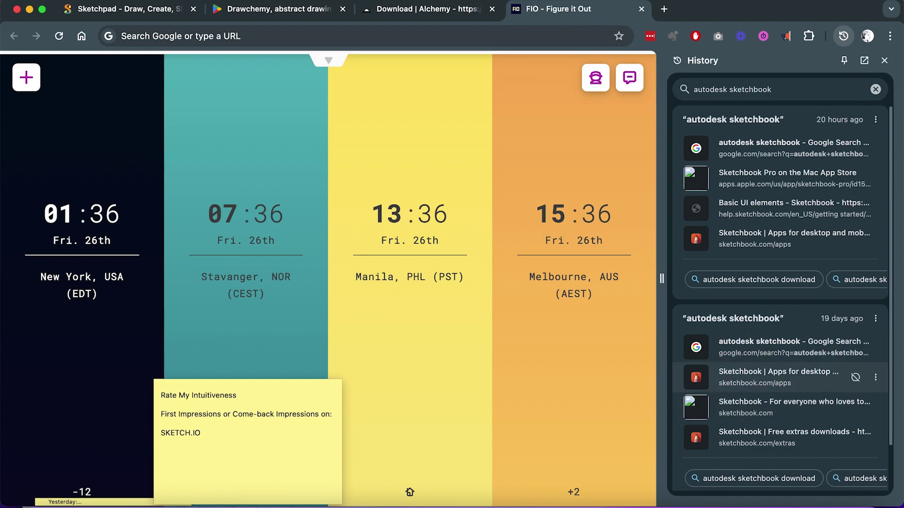
{"action": "left_click", "coordinate": [777, 377]}
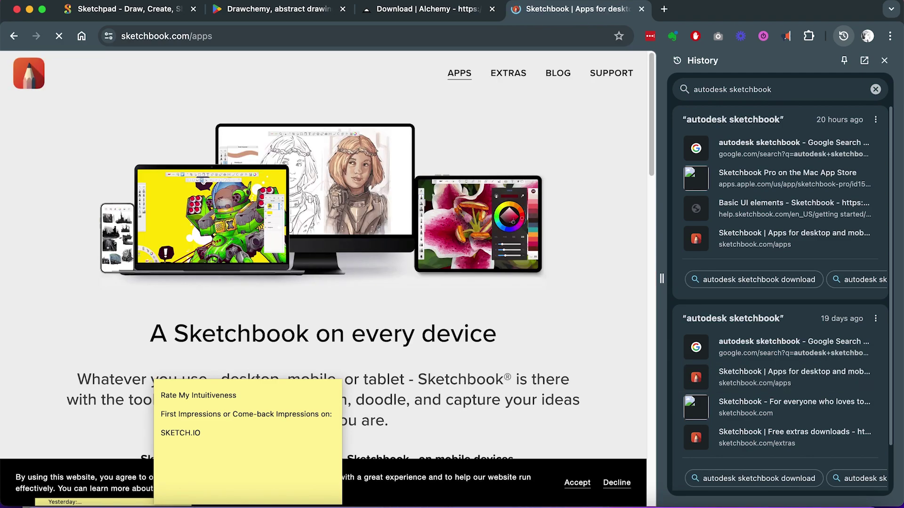
Open the App Store page of Sketchbook from the download options and compare it with the Sketchbook apps page
{"action": "scroll", "coordinate": [325, 254], "scroll_direction": "down", "scroll_amount": 8}
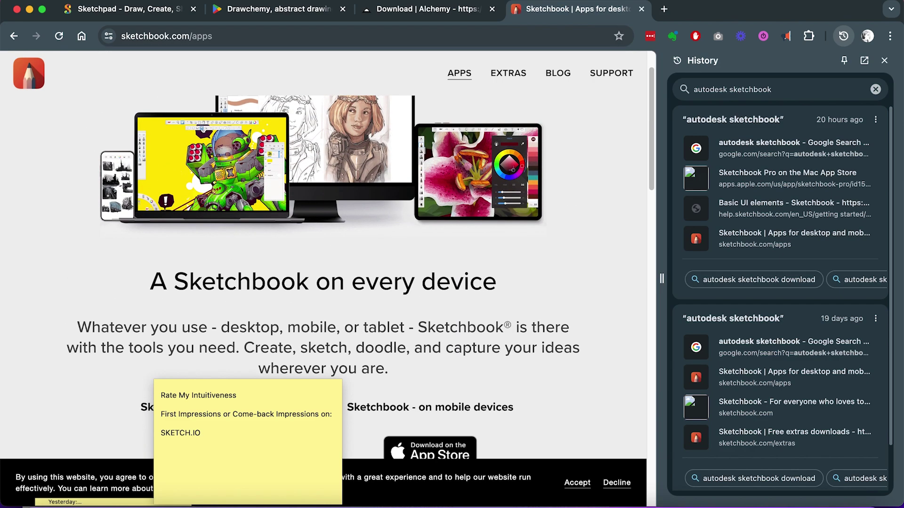
{"action": "scroll", "coordinate": [325, 254], "scroll_direction": "down", "scroll_amount": 2}
{"action": "left_click", "coordinate": [216, 372]}
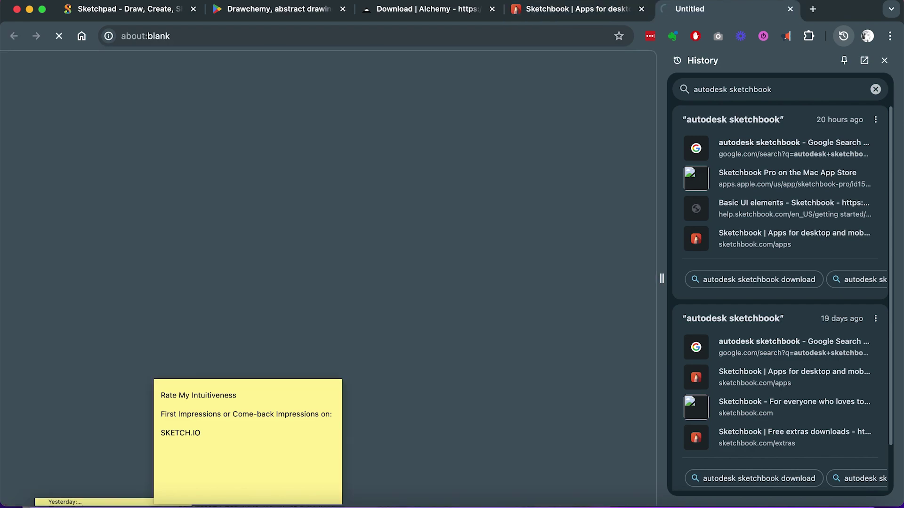
{"action": "key", "text": "super+alt+Left"}
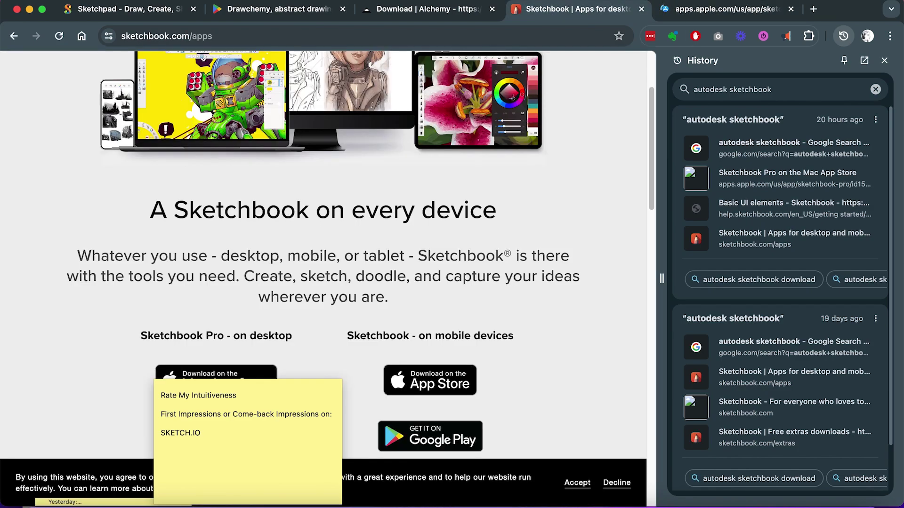
{"action": "key", "text": "super+alt+Right"}
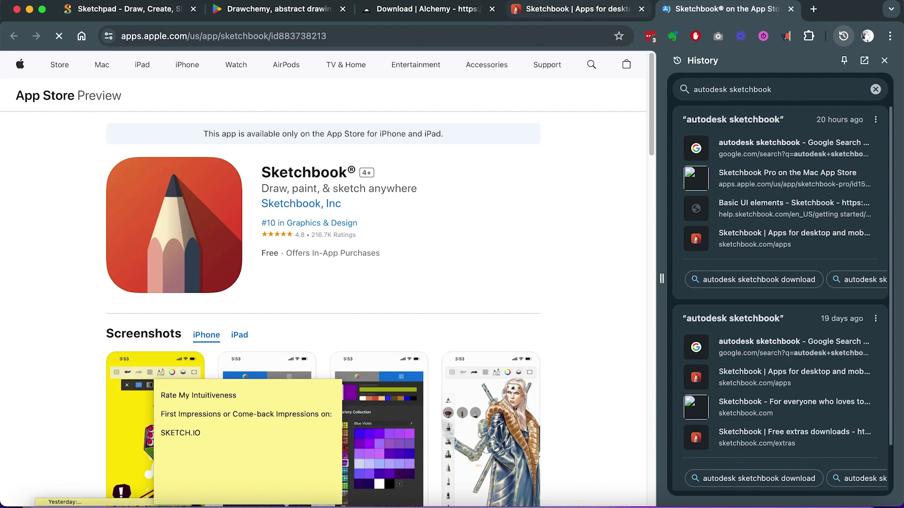
{"action": "key", "text": "super+alt+Left"}
{"action": "scroll", "coordinate": [324, 254], "scroll_direction": "up", "scroll_amount": 3}
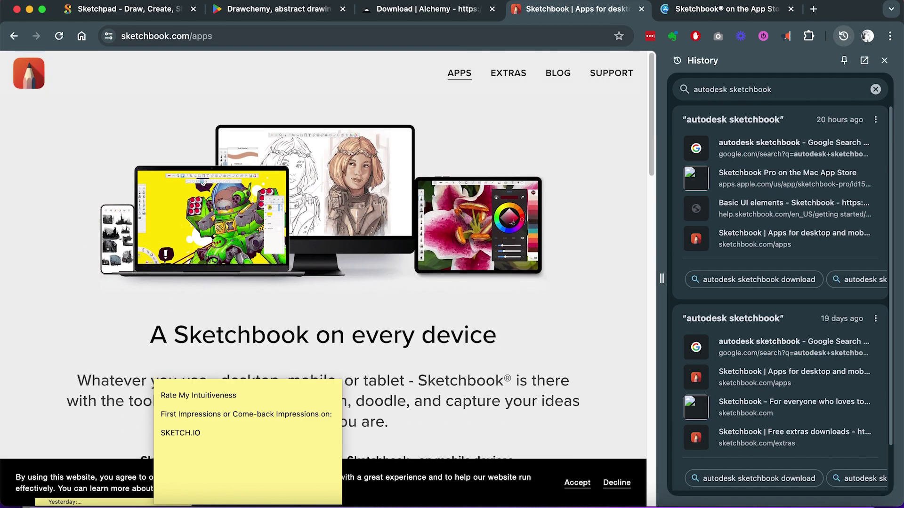
Open the Mac App Store page of Sketchbook Pro for desktop and decline opening the App Store application
{"action": "scroll", "coordinate": [323, 254], "scroll_direction": "down", "scroll_amount": 10}
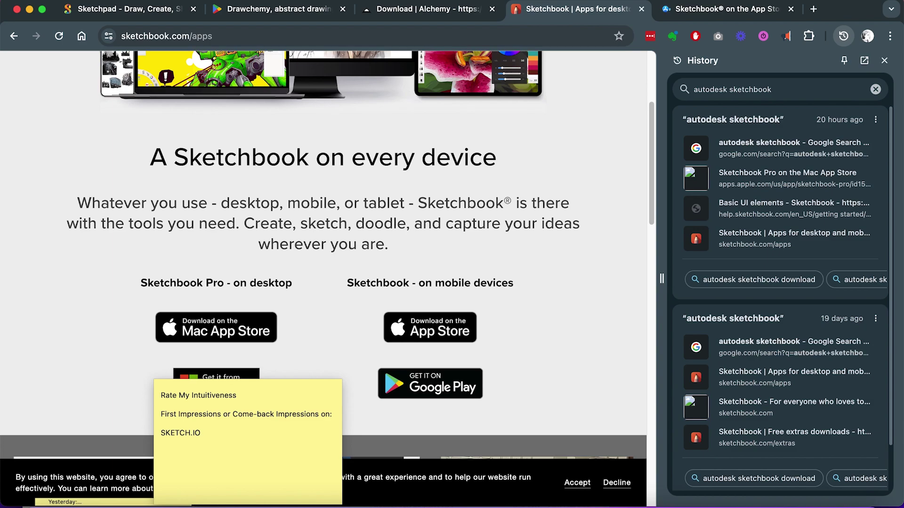
{"action": "scroll", "coordinate": [323, 254], "scroll_direction": "up", "scroll_amount": 3}
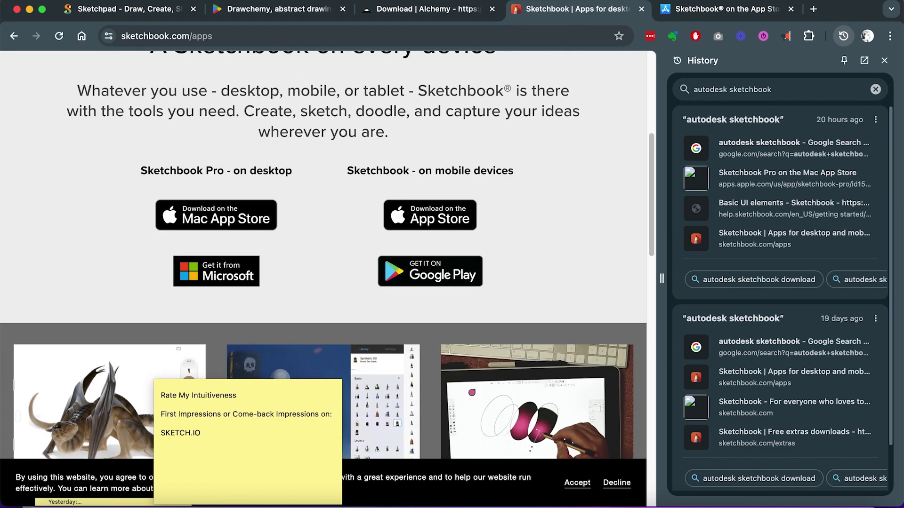
{"action": "left_click", "coordinate": [216, 215]}
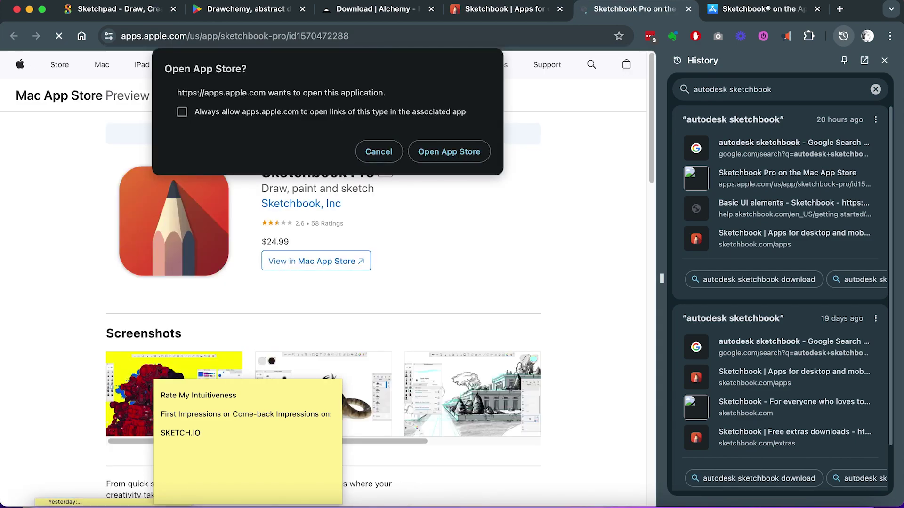
{"action": "key", "text": "Escape"}
{"action": "scroll", "coordinate": [325, 278], "scroll_direction": "down", "scroll_amount": 1}
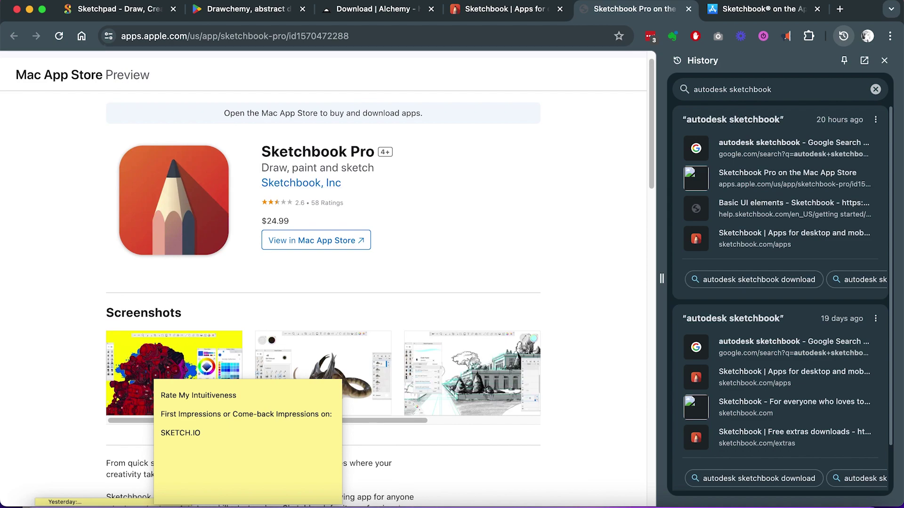
Move the sticky note aside and look through the screenshots and details on the Sketchbook Pro page
{"action": "left_click", "coordinate": [207, 433]}
{"action": "left_click_drag", "start_coordinate": [284, 383], "coordinate": [154, 293]}
{"action": "left_click", "coordinate": [522, 164]}
{"action": "scroll", "coordinate": [533, 173], "scroll_direction": "down", "scroll_amount": 5}
{"action": "scroll", "coordinate": [531, 167], "scroll_direction": "down", "scroll_amount": 3}
{"action": "scroll", "coordinate": [530, 164], "scroll_direction": "up", "scroll_amount": 4}
{"action": "left_click", "coordinate": [353, 117]}
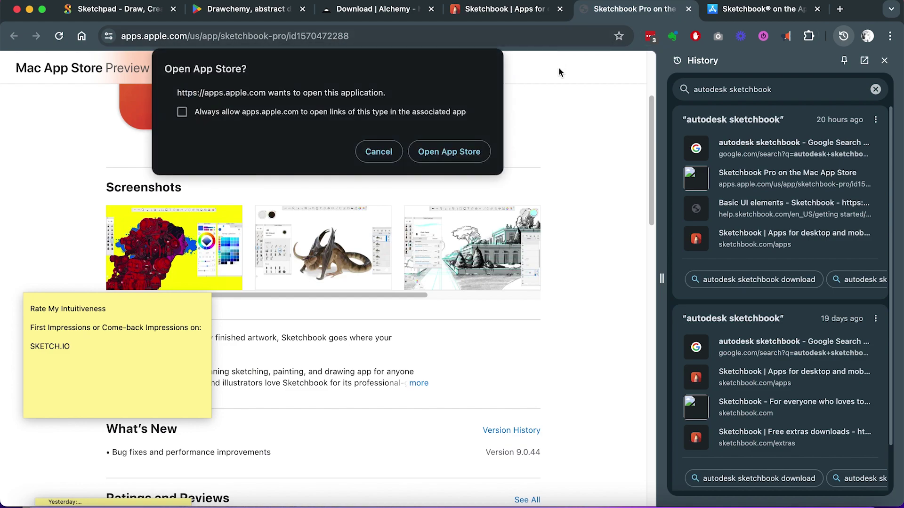
{"action": "left_click", "coordinate": [379, 151]}
Close both App Store pages and look over the installed applications and the desktop
{"action": "left_click", "coordinate": [688, 9]}
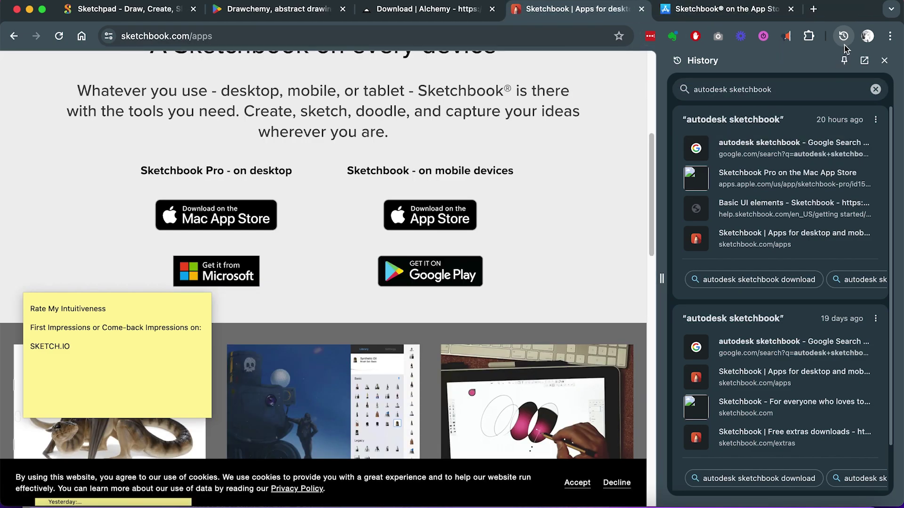
{"action": "left_click", "coordinate": [792, 10]}
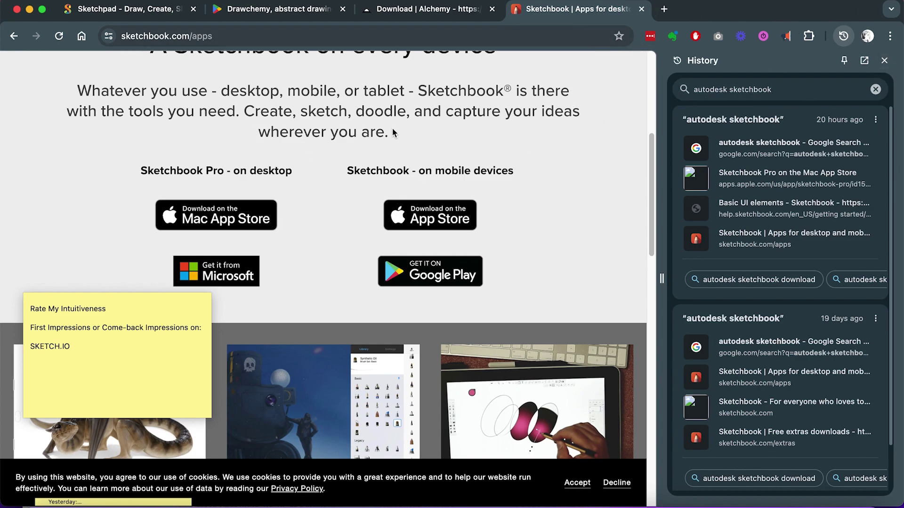
{"action": "key", "text": "F4"}
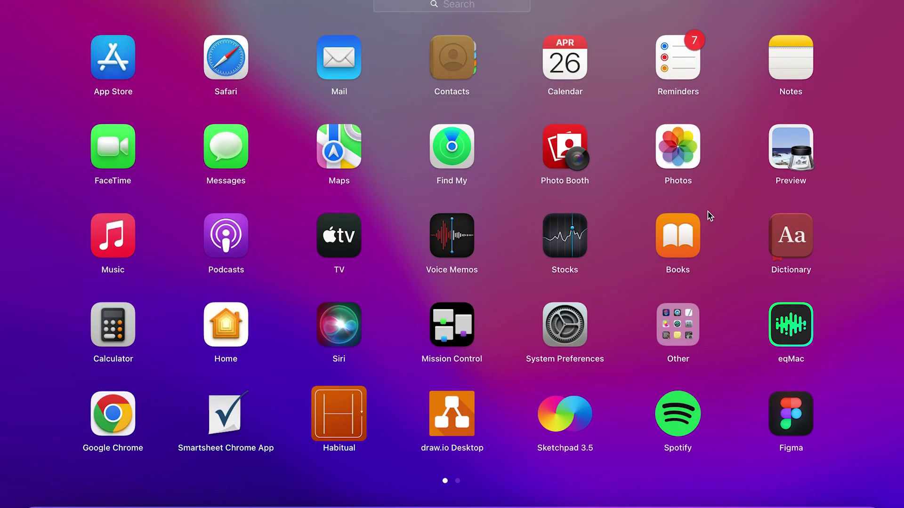
{"action": "key", "text": "F11"}
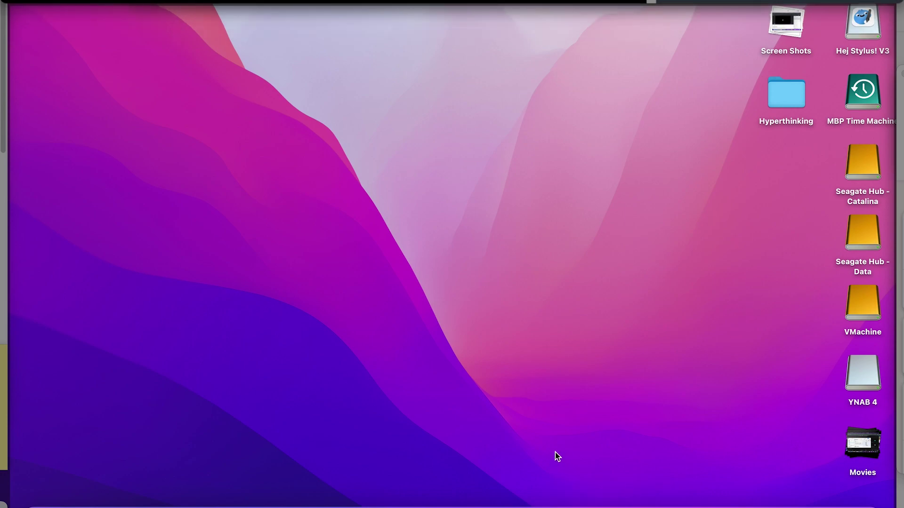
{"action": "left_click", "coordinate": [479, 376]}
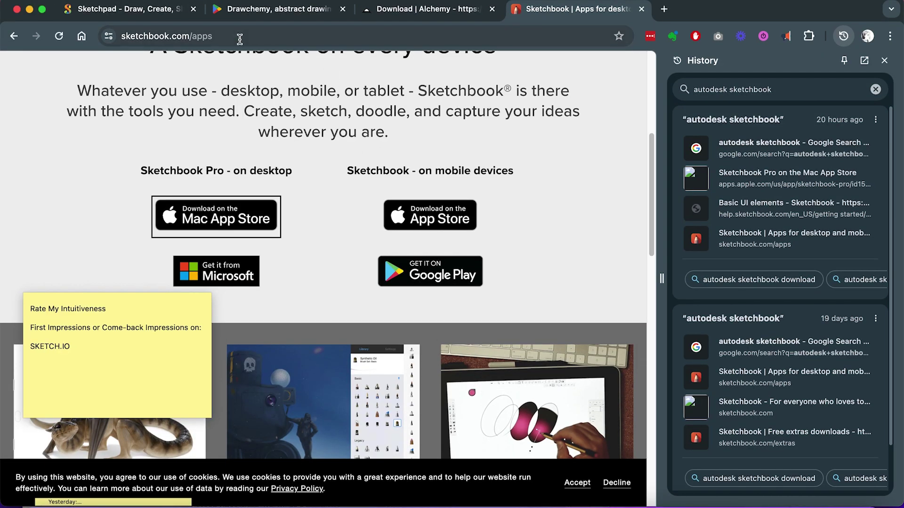
Return to the Sketchpad drawing and move the small star up, closer to the large one
{"action": "left_click", "coordinate": [141, 10]}
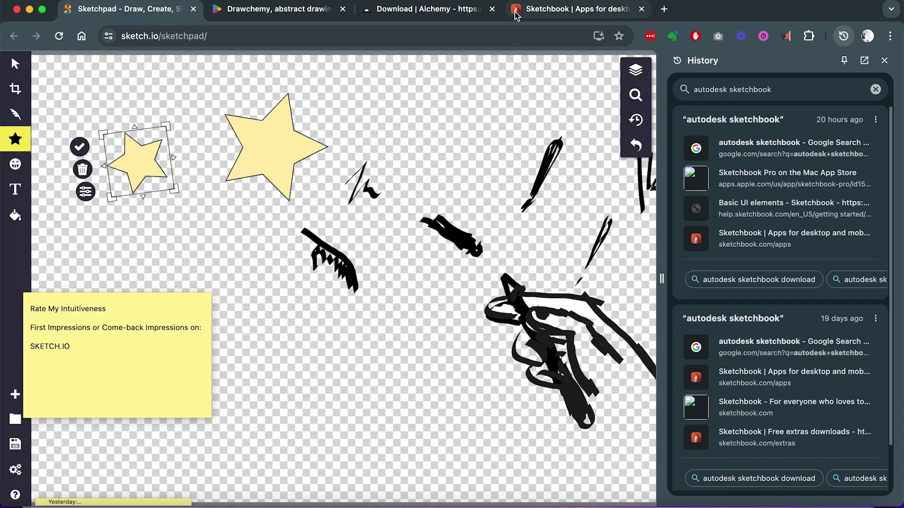
{"action": "left_click", "coordinate": [561, 10]}
{"action": "left_click", "coordinate": [125, 13]}
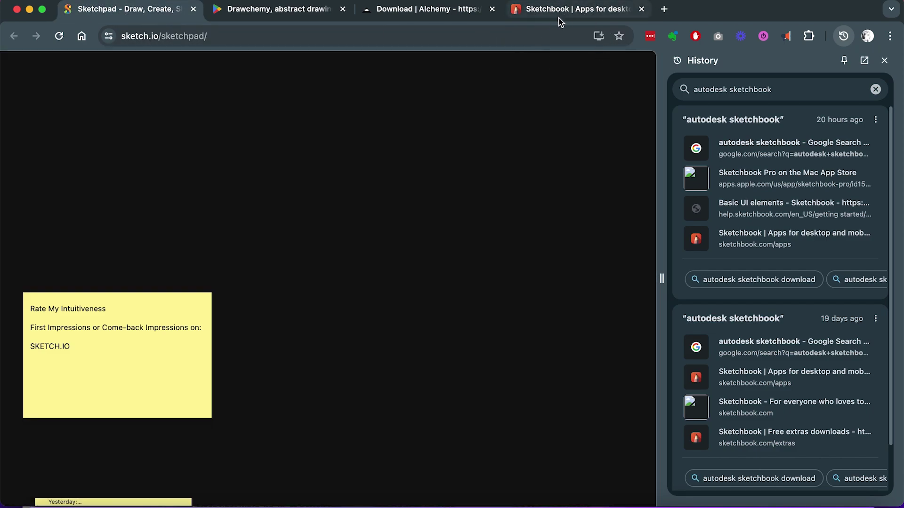
{"action": "left_click_drag", "start_coordinate": [143, 153], "coordinate": [174, 113]}
Draw a trial star over the large one and delete it, and close the browser's history panel
{"action": "mouse_move", "coordinate": [286, 145]}
{"action": "left_mouse_down"}
{"action": "mouse_move", "coordinate": [348, 123]}
{"action": "mouse_move", "coordinate": [312, 147]}
{"action": "left_mouse_up"}
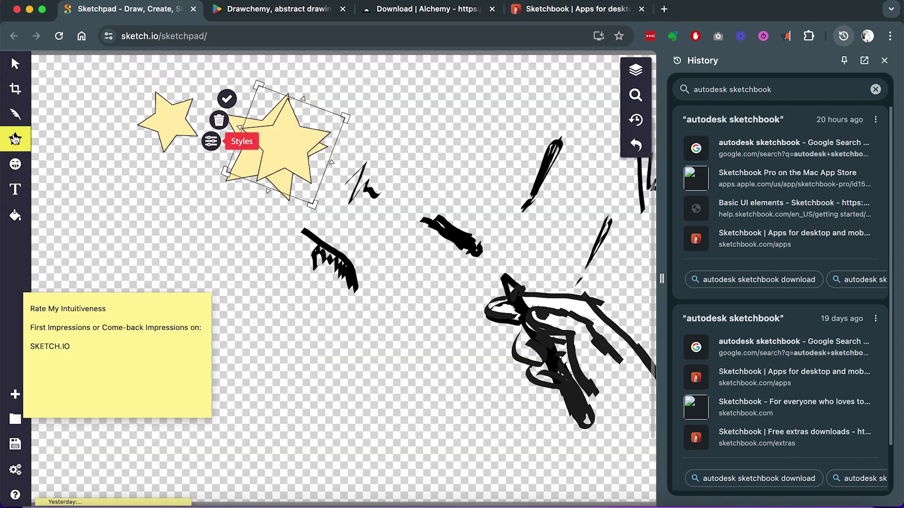
{"action": "key", "text": "Delete"}
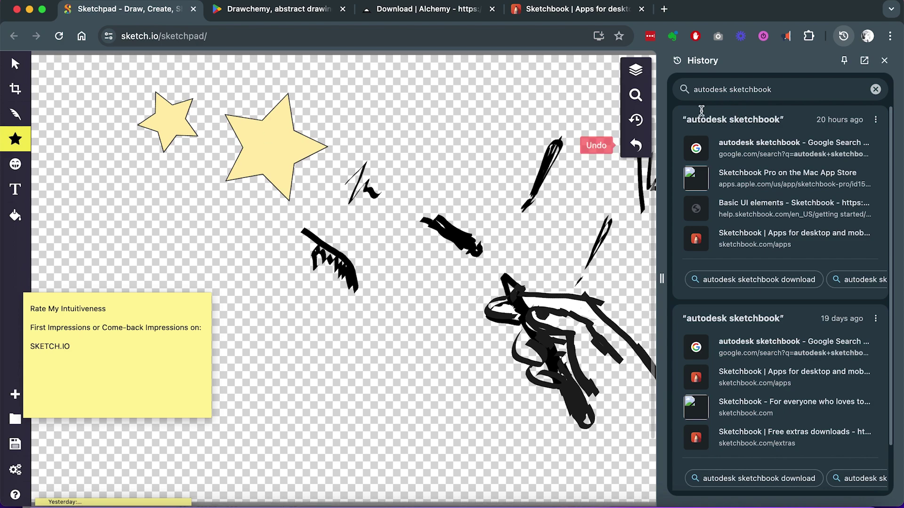
{"action": "left_click", "coordinate": [884, 61]}
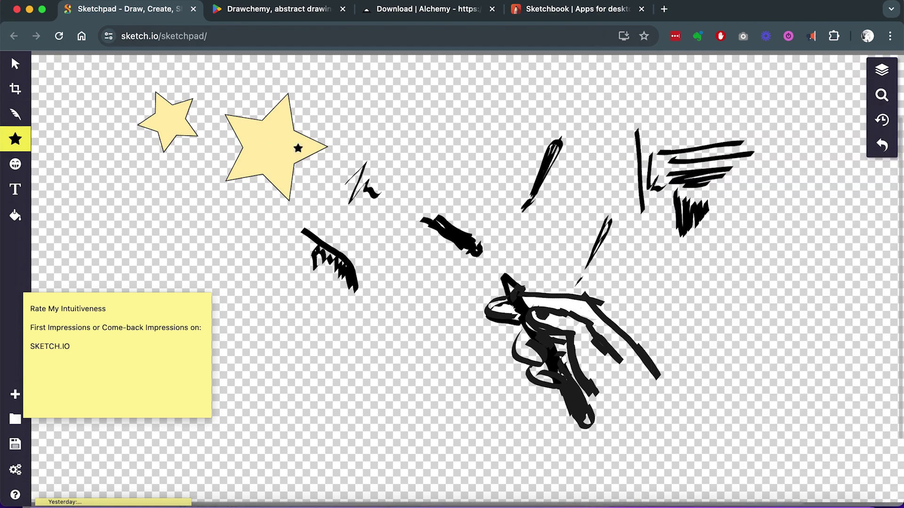
Switch to the Vector Fill tool and move the sticky note clear of its options
{"action": "left_click_drag", "start_coordinate": [138, 296], "coordinate": [120, 248]}
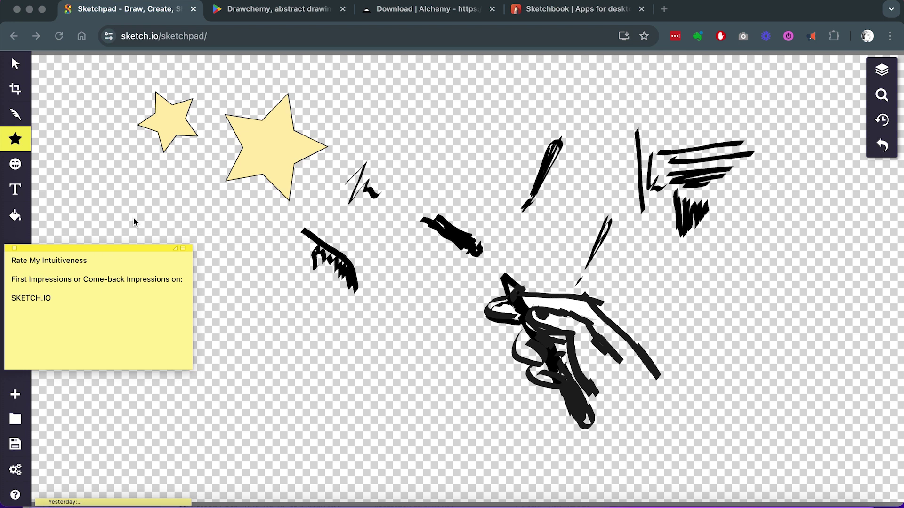
{"action": "left_click", "coordinate": [18, 217]}
{"action": "left_click_drag", "start_coordinate": [104, 243], "coordinate": [156, 315]}
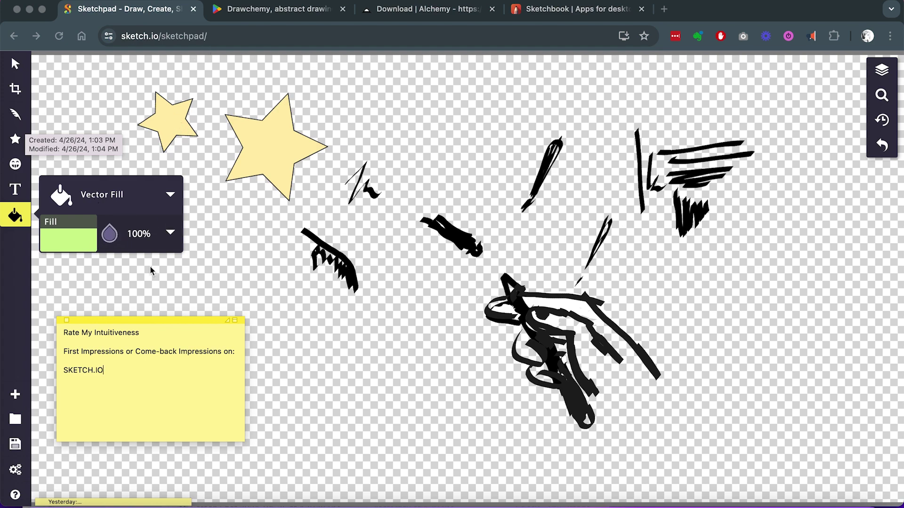
With the Calligraphy brush, sketch a box containing four squares beside the hand, and a shaded block, small square and curved arrow beneath it
{"action": "left_click", "coordinate": [17, 115]}
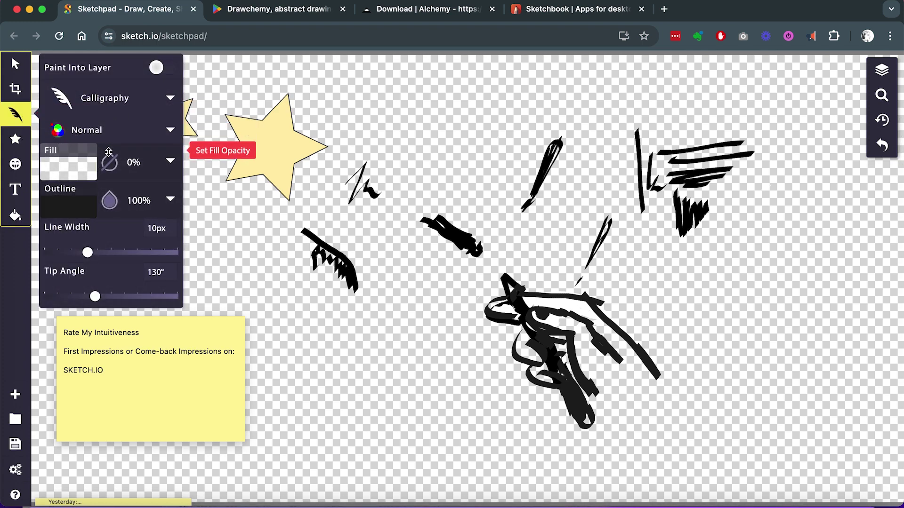
{"action": "mouse_move", "coordinate": [859, 255]}
{"action": "left_mouse_down"}
{"action": "mouse_move", "coordinate": [806, 360]}
{"action": "mouse_move", "coordinate": [855, 256]}
{"action": "left_mouse_up"}
{"action": "mouse_move", "coordinate": [794, 279]}
{"action": "left_mouse_down"}
{"action": "mouse_move", "coordinate": [808, 301]}
{"action": "mouse_move", "coordinate": [820, 277]}
{"action": "mouse_move", "coordinate": [841, 270]}
{"action": "mouse_move", "coordinate": [848, 305]}
{"action": "mouse_move", "coordinate": [795, 337]}
{"action": "mouse_move", "coordinate": [820, 306]}
{"action": "mouse_move", "coordinate": [832, 334]}
{"action": "mouse_move", "coordinate": [851, 302]}
{"action": "left_mouse_up"}
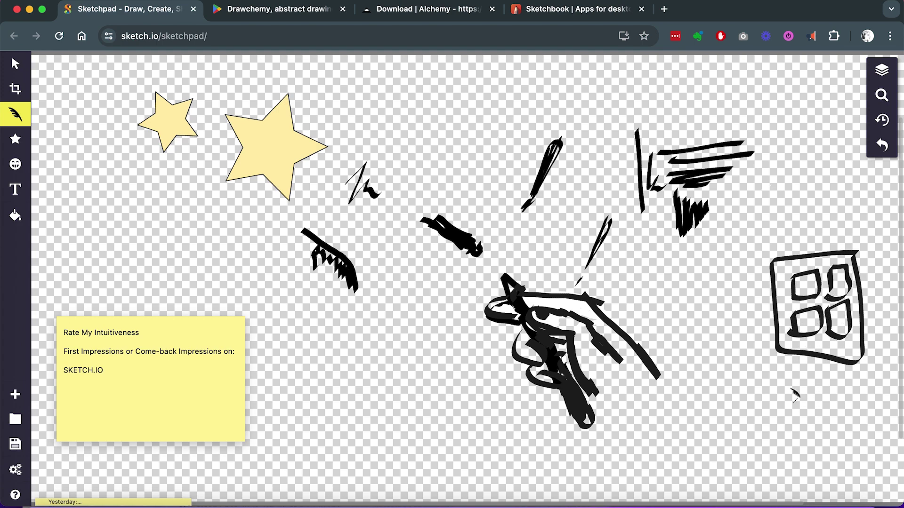
{"action": "mouse_move", "coordinate": [783, 372]}
{"action": "left_mouse_down"}
{"action": "mouse_move", "coordinate": [793, 398]}
{"action": "mouse_move", "coordinate": [786, 373]}
{"action": "mouse_move", "coordinate": [819, 397]}
{"action": "mouse_move", "coordinate": [795, 386]}
{"action": "mouse_move", "coordinate": [798, 378]}
{"action": "mouse_move", "coordinate": [811, 380]}
{"action": "mouse_move", "coordinate": [801, 396]}
{"action": "mouse_move", "coordinate": [806, 384]}
{"action": "mouse_move", "coordinate": [805, 395]}
{"action": "mouse_move", "coordinate": [811, 386]}
{"action": "mouse_move", "coordinate": [809, 396]}
{"action": "mouse_move", "coordinate": [832, 398]}
{"action": "left_mouse_up"}
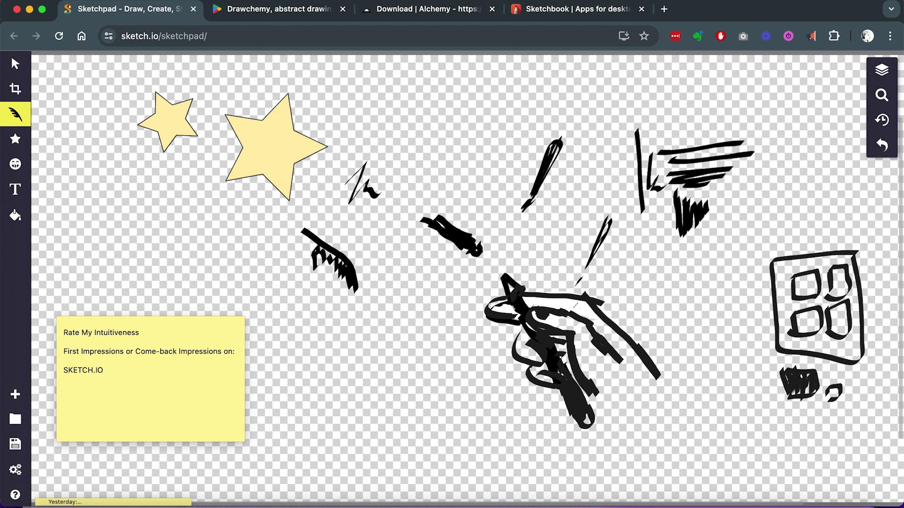
{"action": "mouse_move", "coordinate": [821, 417]}
{"action": "left_mouse_down"}
{"action": "mouse_move", "coordinate": [810, 421]}
{"action": "mouse_move", "coordinate": [799, 408]}
{"action": "left_mouse_up"}
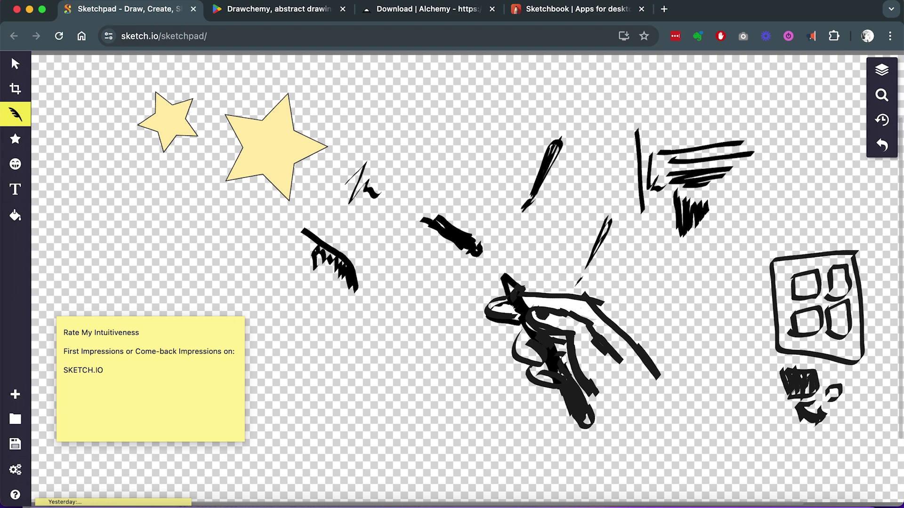
Go over the pen in the hand with more strokes, and trail a scribble, squiggle and short dashes above the sketches down towards the box
{"action": "left_click_drag", "start_coordinate": [503, 271], "coordinate": [513, 284]}
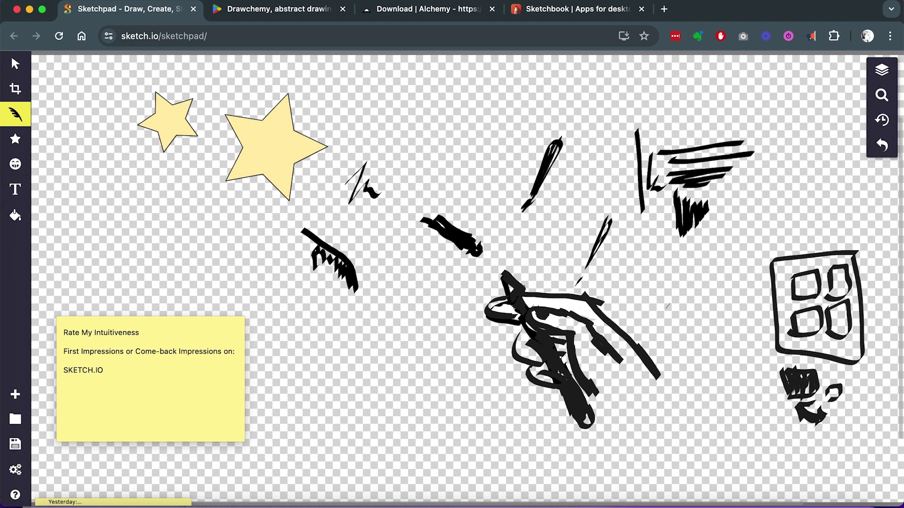
{"action": "mouse_move", "coordinate": [483, 94]}
{"action": "left_mouse_down"}
{"action": "mouse_move", "coordinate": [456, 122]}
{"action": "mouse_move", "coordinate": [436, 120]}
{"action": "mouse_move", "coordinate": [629, 90]}
{"action": "mouse_move", "coordinate": [666, 97]}
{"action": "left_mouse_up"}
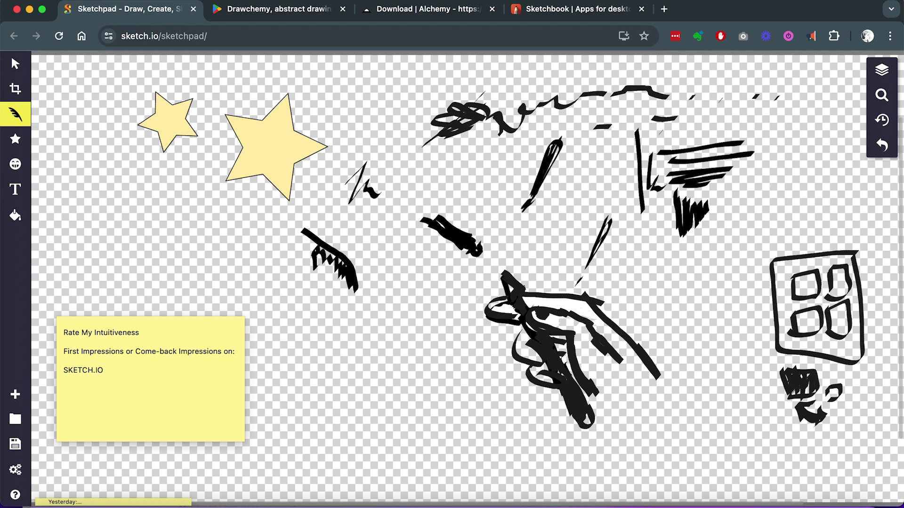
{"action": "left_click_drag", "start_coordinate": [678, 119], "coordinate": [755, 123]}
{"action": "left_click_drag", "start_coordinate": [800, 165], "coordinate": [743, 200]}
{"action": "left_click_drag", "start_coordinate": [771, 167], "coordinate": [739, 181]}
{"action": "left_click_drag", "start_coordinate": [765, 156], "coordinate": [759, 169]}
{"action": "mouse_move", "coordinate": [722, 213]}
{"action": "left_mouse_down"}
{"action": "mouse_move", "coordinate": [767, 218]}
{"action": "mouse_move", "coordinate": [747, 227]}
{"action": "left_mouse_up"}
{"action": "left_click_drag", "start_coordinate": [722, 247], "coordinate": [729, 257]}
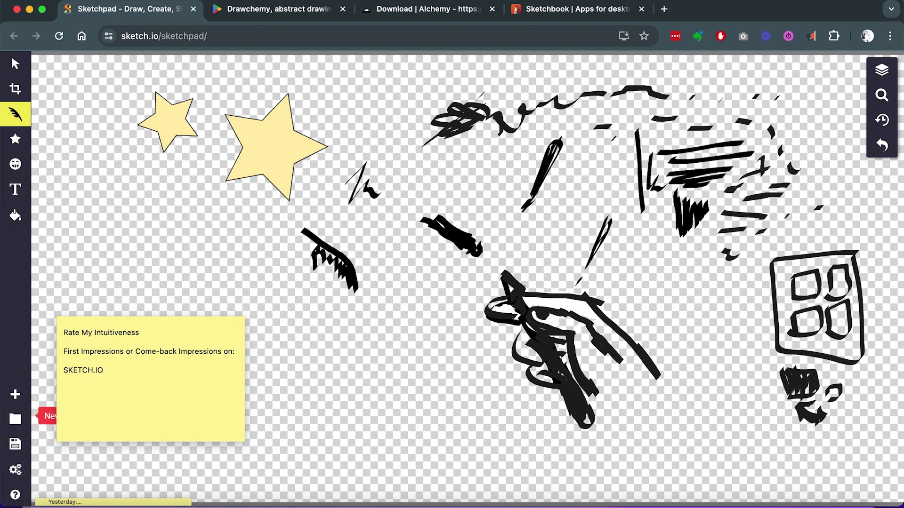
{"action": "left_click", "coordinate": [15, 394]}
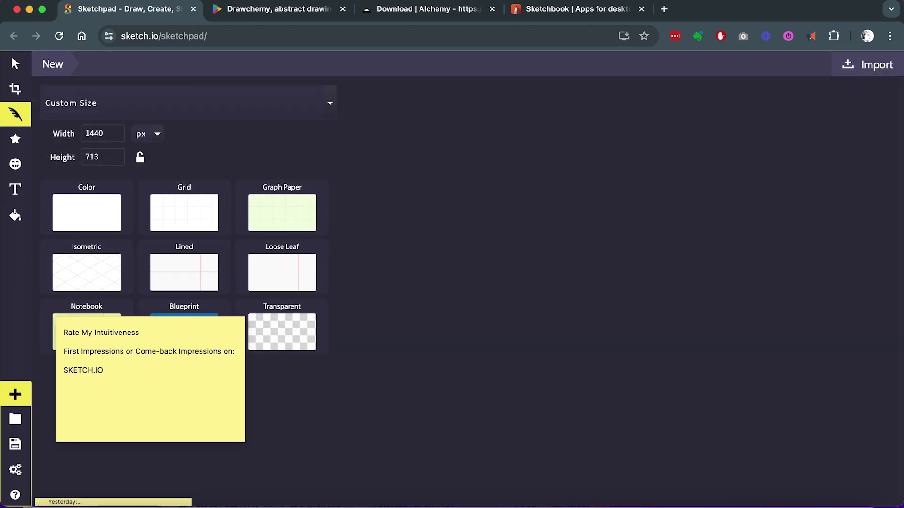
{"action": "left_click", "coordinate": [15, 394]}
{"action": "left_click", "coordinate": [15, 114]}
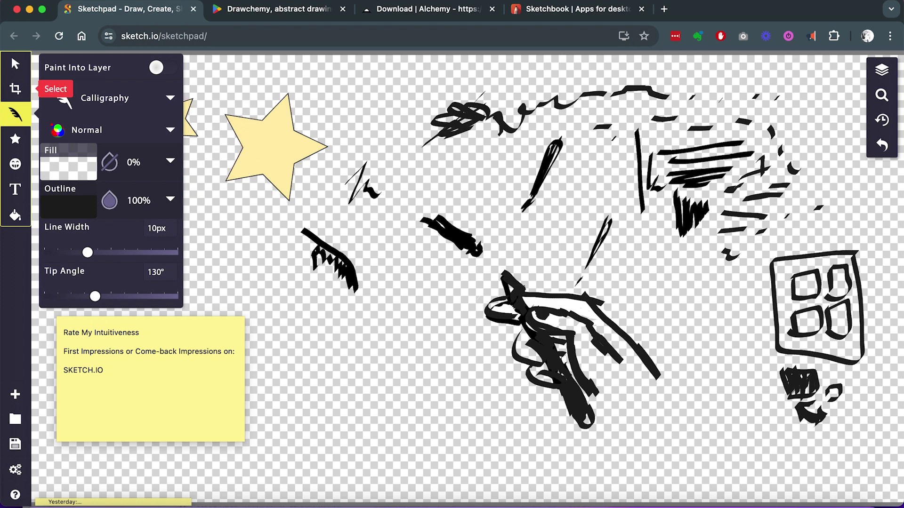
Add a small zigzag scribble beyond the dashes at the upper right and a thick vertical mark below the large star
{"action": "left_click", "coordinate": [807, 89]}
{"action": "mouse_move", "coordinate": [797, 129]}
{"action": "left_mouse_down"}
{"action": "mouse_move", "coordinate": [823, 125]}
{"action": "mouse_move", "coordinate": [836, 136]}
{"action": "left_mouse_up"}
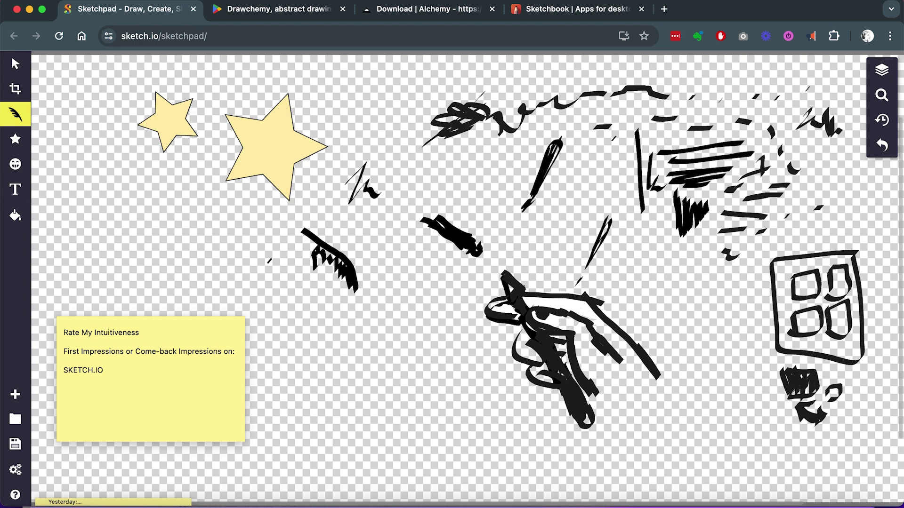
{"action": "mouse_move", "coordinate": [262, 231]}
{"action": "left_mouse_down"}
{"action": "mouse_move", "coordinate": [270, 289]}
{"action": "mouse_move", "coordinate": [269, 235]}
{"action": "mouse_move", "coordinate": [273, 263]}
{"action": "left_mouse_up"}
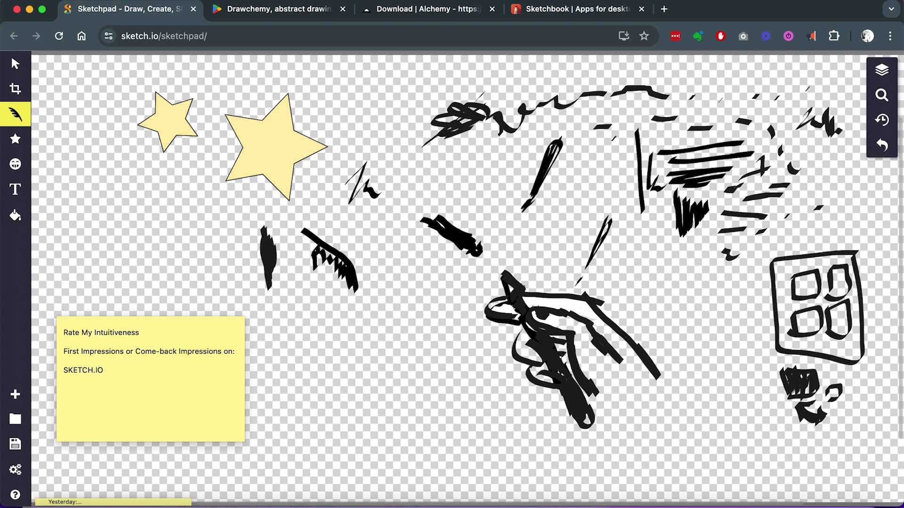
Move the sticky note up and over to the canvas's left edge, clearing the space beneath the comb-like stroke
{"action": "mouse_move", "coordinate": [225, 319]}
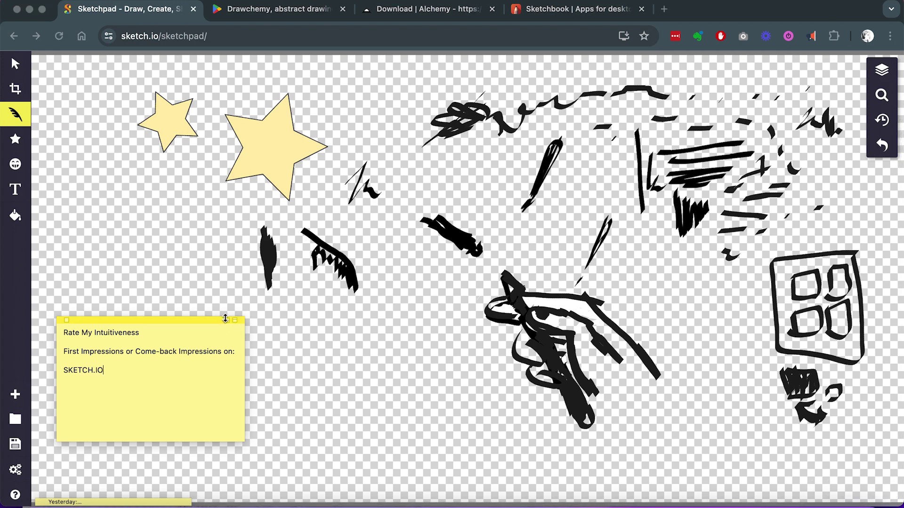
{"action": "left_click_drag", "start_coordinate": [209, 322], "coordinate": [171, 256]}
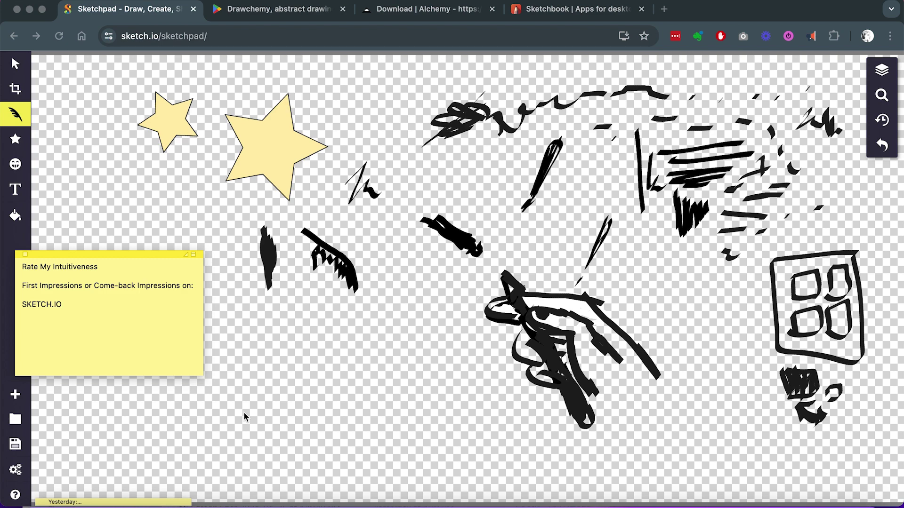
{"action": "left_click_drag", "start_coordinate": [163, 254], "coordinate": [159, 245]}
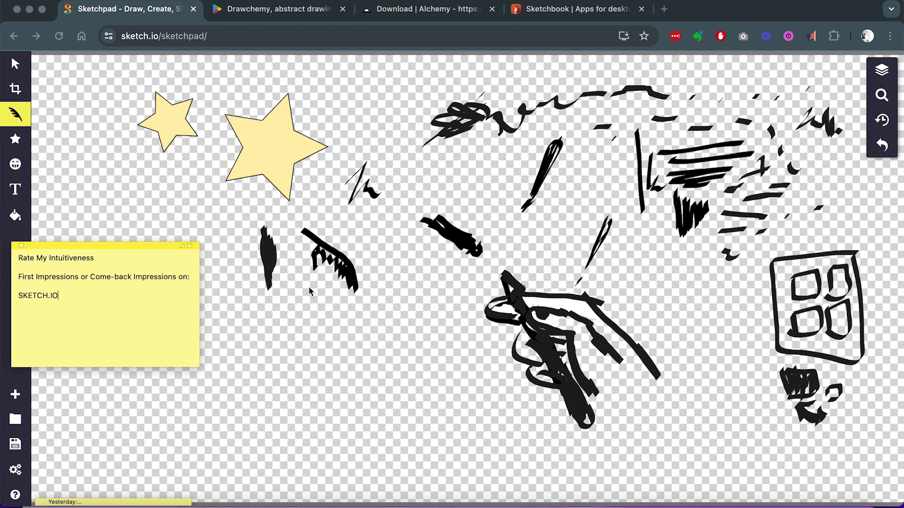
{"action": "left_click_drag", "start_coordinate": [140, 245], "coordinate": [139, 241]}
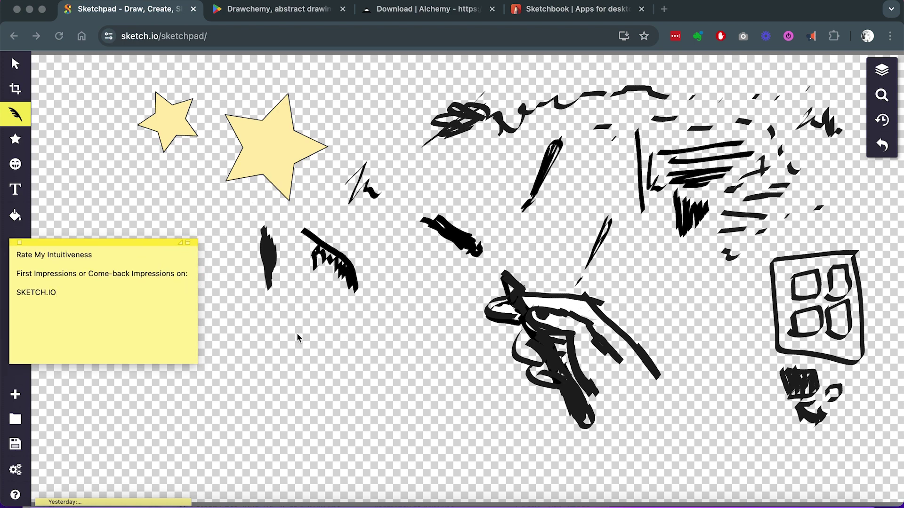
{"action": "left_click_drag", "start_coordinate": [150, 247], "coordinate": [150, 251]}
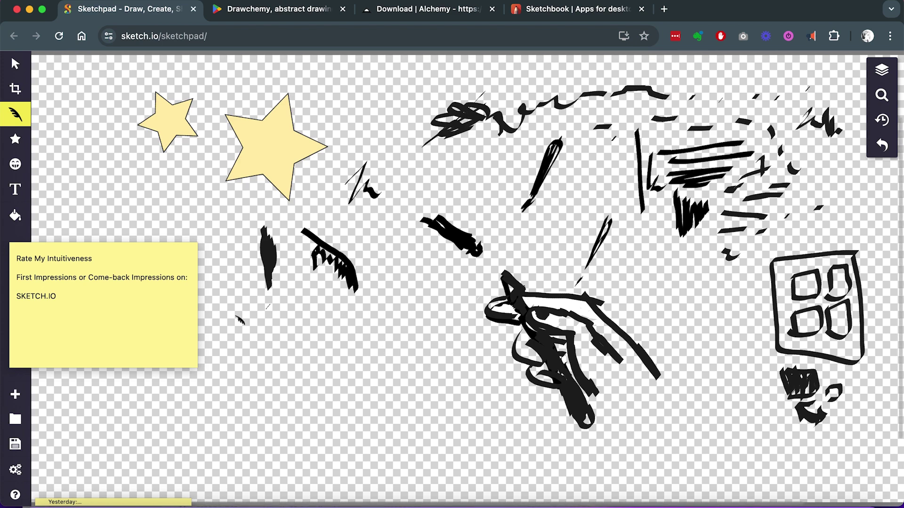
Handwrite "Photoshop" with a double underline and draw a pair of square brackets inside a circle beneath it
{"action": "mouse_move", "coordinate": [243, 349]}
{"action": "left_mouse_down"}
{"action": "mouse_move", "coordinate": [288, 373]}
{"action": "mouse_move", "coordinate": [306, 364]}
{"action": "mouse_move", "coordinate": [304, 355]}
{"action": "mouse_move", "coordinate": [314, 369]}
{"action": "mouse_move", "coordinate": [323, 360]}
{"action": "mouse_move", "coordinate": [340, 372]}
{"action": "mouse_move", "coordinate": [263, 405]}
{"action": "mouse_move", "coordinate": [325, 389]}
{"action": "mouse_move", "coordinate": [264, 409]}
{"action": "left_mouse_up"}
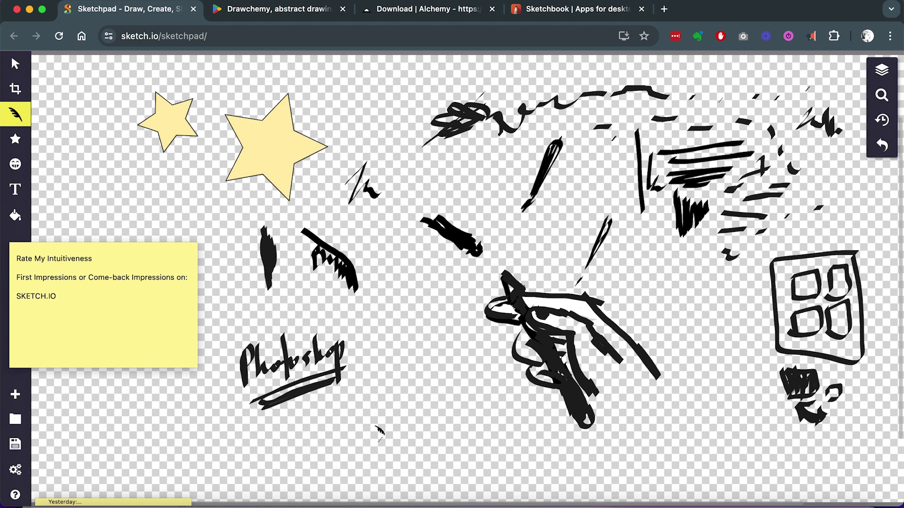
{"action": "mouse_move", "coordinate": [372, 398]}
{"action": "left_mouse_down"}
{"action": "mouse_move", "coordinate": [359, 406]}
{"action": "mouse_move", "coordinate": [369, 436]}
{"action": "left_mouse_up"}
{"action": "mouse_move", "coordinate": [398, 397]}
{"action": "left_mouse_down"}
{"action": "mouse_move", "coordinate": [406, 434]}
{"action": "mouse_move", "coordinate": [398, 433]}
{"action": "left_mouse_up"}
{"action": "mouse_move", "coordinate": [366, 377]}
{"action": "left_mouse_down"}
{"action": "mouse_move", "coordinate": [411, 475]}
{"action": "mouse_move", "coordinate": [379, 380]}
{"action": "left_mouse_up"}
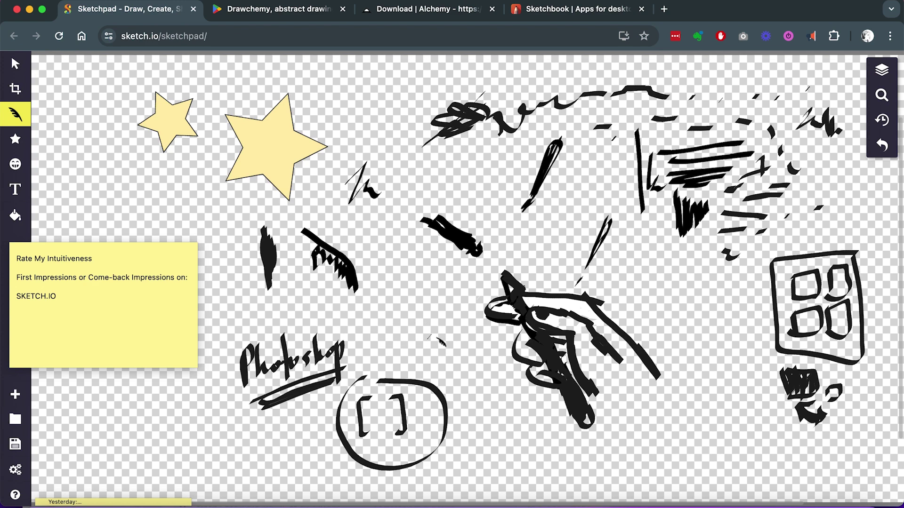
Handwrite "Ctrl - Z" beside the hand and draw a long rising arrow to the handwritten word "shortcuts" below it, undoing a stray stroke
{"action": "mouse_move", "coordinate": [394, 310]}
{"action": "left_mouse_down"}
{"action": "mouse_move", "coordinate": [385, 333]}
{"action": "mouse_move", "coordinate": [413, 333]}
{"action": "left_mouse_up"}
{"action": "mouse_move", "coordinate": [422, 300]}
{"action": "left_mouse_down"}
{"action": "mouse_move", "coordinate": [416, 321]}
{"action": "mouse_move", "coordinate": [466, 314]}
{"action": "mouse_move", "coordinate": [478, 324]}
{"action": "left_mouse_up"}
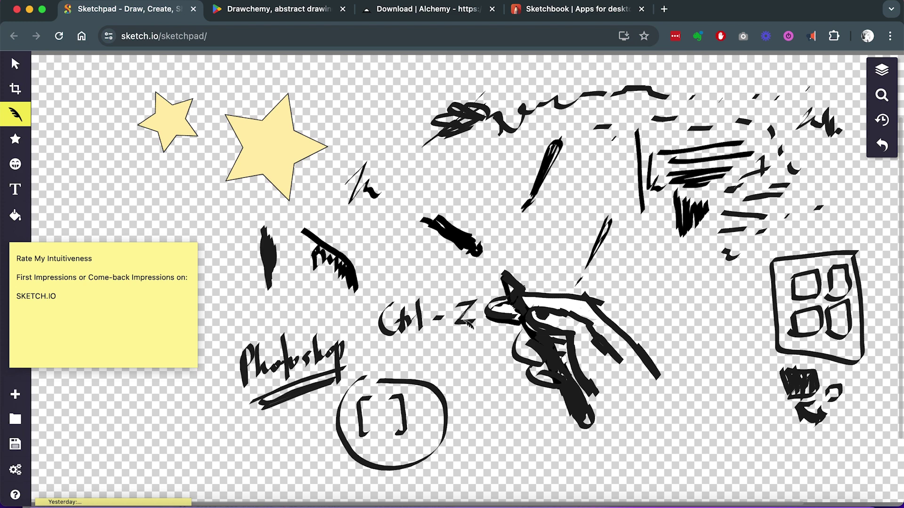
{"action": "left_click", "coordinate": [415, 283]}
{"action": "mouse_move", "coordinate": [528, 476]}
{"action": "left_mouse_down"}
{"action": "mouse_move", "coordinate": [703, 415]}
{"action": "mouse_move", "coordinate": [676, 418]}
{"action": "left_mouse_up"}
{"action": "mouse_move", "coordinate": [692, 431]}
{"action": "left_mouse_down"}
{"action": "mouse_move", "coordinate": [688, 473]}
{"action": "mouse_move", "coordinate": [697, 443]}
{"action": "mouse_move", "coordinate": [700, 469]}
{"action": "mouse_move", "coordinate": [716, 464]}
{"action": "mouse_move", "coordinate": [729, 437]}
{"action": "mouse_move", "coordinate": [722, 454]}
{"action": "mouse_move", "coordinate": [748, 452]}
{"action": "mouse_move", "coordinate": [746, 462]}
{"action": "mouse_move", "coordinate": [748, 435]}
{"action": "mouse_move", "coordinate": [748, 456]}
{"action": "left_mouse_up"}
{"action": "key", "text": "ctrl+z"}
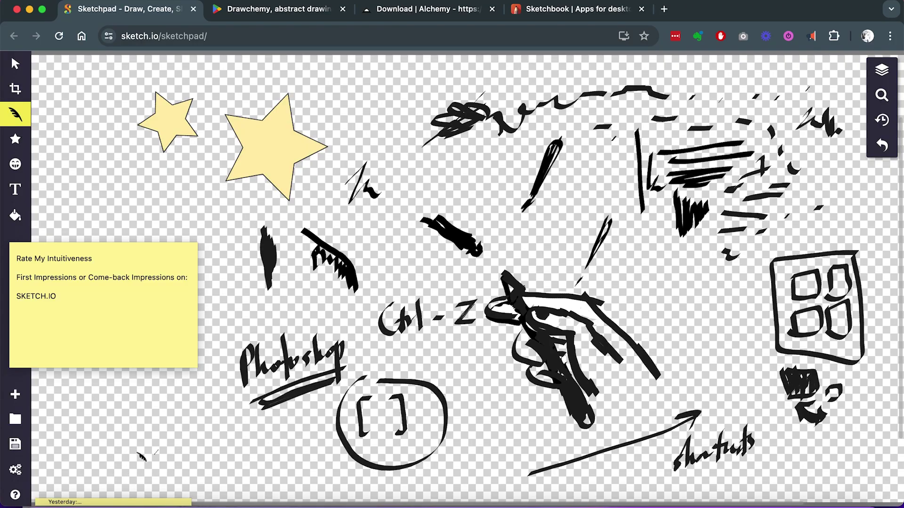
Handwrite a short word, an underlined "Blender" and the word "Navigate" in the area below "Photoshop"
{"action": "mouse_move", "coordinate": [98, 434]}
{"action": "left_mouse_down"}
{"action": "mouse_move", "coordinate": [127, 457]}
{"action": "mouse_move", "coordinate": [143, 452]}
{"action": "left_mouse_up"}
{"action": "mouse_move", "coordinate": [197, 443]}
{"action": "left_mouse_down"}
{"action": "mouse_move", "coordinate": [214, 427]}
{"action": "mouse_move", "coordinate": [223, 447]}
{"action": "mouse_move", "coordinate": [253, 451]}
{"action": "mouse_move", "coordinate": [272, 431]}
{"action": "left_mouse_up"}
{"action": "mouse_move", "coordinate": [221, 464]}
{"action": "left_mouse_down"}
{"action": "mouse_move", "coordinate": [177, 457]}
{"action": "mouse_move", "coordinate": [186, 466]}
{"action": "left_mouse_up"}
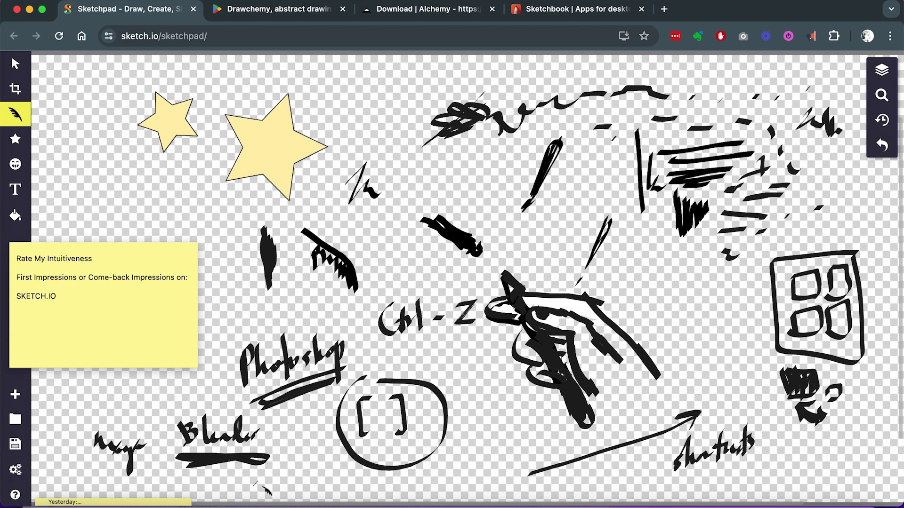
{"action": "mouse_move", "coordinate": [231, 486]}
{"action": "left_mouse_down"}
{"action": "mouse_move", "coordinate": [253, 475]}
{"action": "mouse_move", "coordinate": [275, 491]}
{"action": "mouse_move", "coordinate": [303, 480]}
{"action": "mouse_move", "coordinate": [287, 481]}
{"action": "mouse_move", "coordinate": [294, 476]}
{"action": "mouse_move", "coordinate": [299, 499]}
{"action": "mouse_move", "coordinate": [306, 483]}
{"action": "mouse_move", "coordinate": [321, 483]}
{"action": "mouse_move", "coordinate": [328, 465]}
{"action": "left_mouse_up"}
Draw a steep rising curve beside the bracket circle, with a small upward arrow and the word "Iteration" beneath it
{"action": "mouse_move", "coordinate": [417, 481]}
{"action": "left_mouse_down"}
{"action": "mouse_move", "coordinate": [437, 481]}
{"action": "mouse_move", "coordinate": [496, 434]}
{"action": "mouse_move", "coordinate": [517, 386]}
{"action": "mouse_move", "coordinate": [497, 439]}
{"action": "mouse_move", "coordinate": [465, 478]}
{"action": "mouse_move", "coordinate": [436, 487]}
{"action": "mouse_move", "coordinate": [493, 460]}
{"action": "mouse_move", "coordinate": [515, 399]}
{"action": "left_mouse_up"}
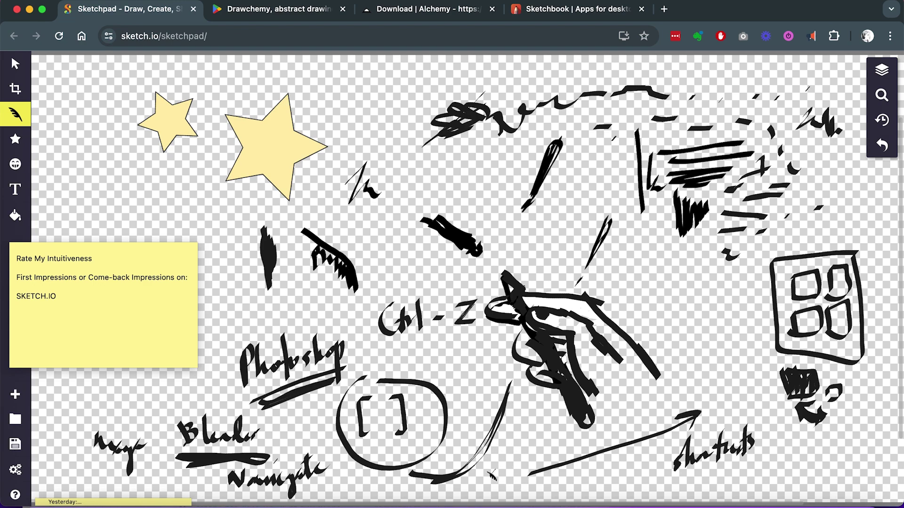
{"action": "mouse_move", "coordinate": [418, 482]}
{"action": "left_mouse_down"}
{"action": "mouse_move", "coordinate": [492, 450]}
{"action": "mouse_move", "coordinate": [510, 421]}
{"action": "left_mouse_up"}
{"action": "left_click_drag", "start_coordinate": [510, 470], "coordinate": [509, 422]}
{"action": "mouse_move", "coordinate": [489, 485]}
{"action": "left_mouse_down"}
{"action": "mouse_move", "coordinate": [542, 497]}
{"action": "mouse_move", "coordinate": [533, 474]}
{"action": "mouse_move", "coordinate": [536, 502]}
{"action": "mouse_move", "coordinate": [543, 482]}
{"action": "mouse_move", "coordinate": [552, 496]}
{"action": "mouse_move", "coordinate": [542, 487]}
{"action": "mouse_move", "coordinate": [548, 492]}
{"action": "mouse_move", "coordinate": [563, 477]}
{"action": "left_mouse_up"}
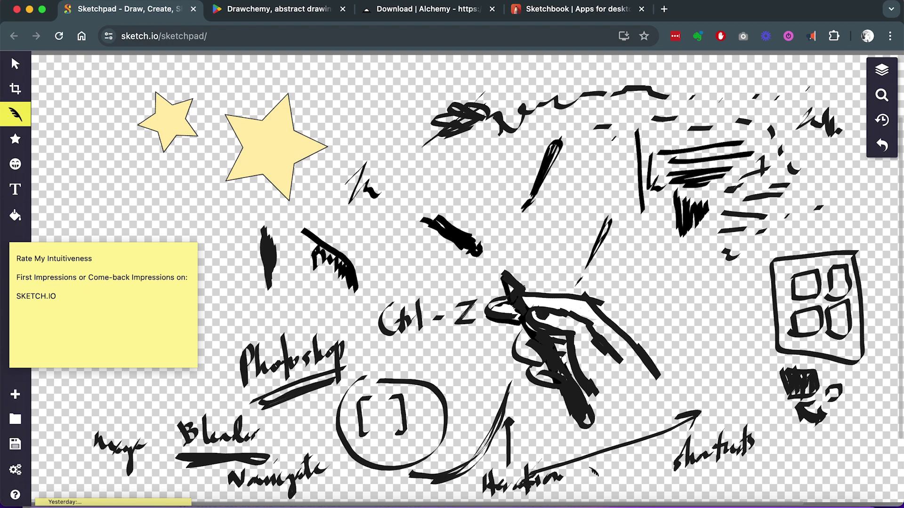
Handwrite "Tutorials" below the small star and a boxed "YT" beside it
{"action": "mouse_move", "coordinate": [118, 183]}
{"action": "left_mouse_down"}
{"action": "mouse_move", "coordinate": [118, 219]}
{"action": "mouse_move", "coordinate": [111, 191]}
{"action": "mouse_move", "coordinate": [134, 202]}
{"action": "mouse_move", "coordinate": [133, 212]}
{"action": "mouse_move", "coordinate": [163, 189]}
{"action": "mouse_move", "coordinate": [149, 201]}
{"action": "mouse_move", "coordinate": [186, 196]}
{"action": "left_mouse_up"}
{"action": "mouse_move", "coordinate": [196, 154]}
{"action": "left_mouse_down"}
{"action": "mouse_move", "coordinate": [193, 192]}
{"action": "mouse_move", "coordinate": [207, 189]}
{"action": "mouse_move", "coordinate": [212, 241]}
{"action": "left_mouse_up"}
{"action": "mouse_move", "coordinate": [208, 206]}
{"action": "left_mouse_down"}
{"action": "mouse_move", "coordinate": [282, 210]}
{"action": "mouse_move", "coordinate": [231, 249]}
{"action": "mouse_move", "coordinate": [219, 231]}
{"action": "mouse_move", "coordinate": [234, 229]}
{"action": "mouse_move", "coordinate": [230, 247]}
{"action": "mouse_move", "coordinate": [245, 220]}
{"action": "mouse_move", "coordinate": [250, 227]}
{"action": "mouse_move", "coordinate": [268, 208]}
{"action": "left_mouse_up"}
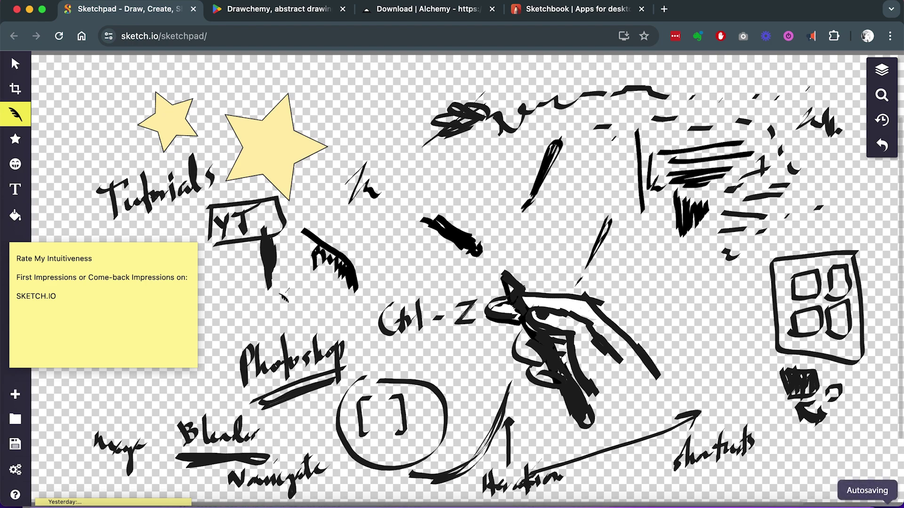
Draw a long narrow bar above "Photoshop" and shade a thick line inside it
{"action": "mouse_move", "coordinate": [244, 295]}
{"action": "left_mouse_down"}
{"action": "mouse_move", "coordinate": [248, 323]}
{"action": "mouse_move", "coordinate": [246, 297]}
{"action": "mouse_move", "coordinate": [271, 298]}
{"action": "mouse_move", "coordinate": [243, 290]}
{"action": "mouse_move", "coordinate": [346, 288]}
{"action": "left_mouse_up"}
{"action": "left_click_drag", "start_coordinate": [238, 312], "coordinate": [360, 311]}
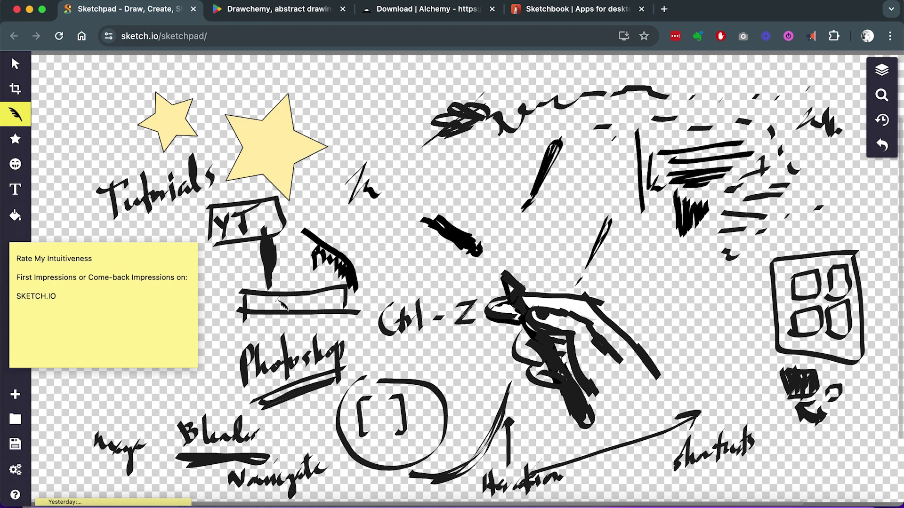
{"action": "mouse_move", "coordinate": [262, 301]}
{"action": "left_mouse_down"}
{"action": "mouse_move", "coordinate": [326, 306]}
{"action": "mouse_move", "coordinate": [261, 307]}
{"action": "mouse_move", "coordinate": [339, 299]}
{"action": "mouse_move", "coordinate": [343, 285]}
{"action": "left_mouse_up"}
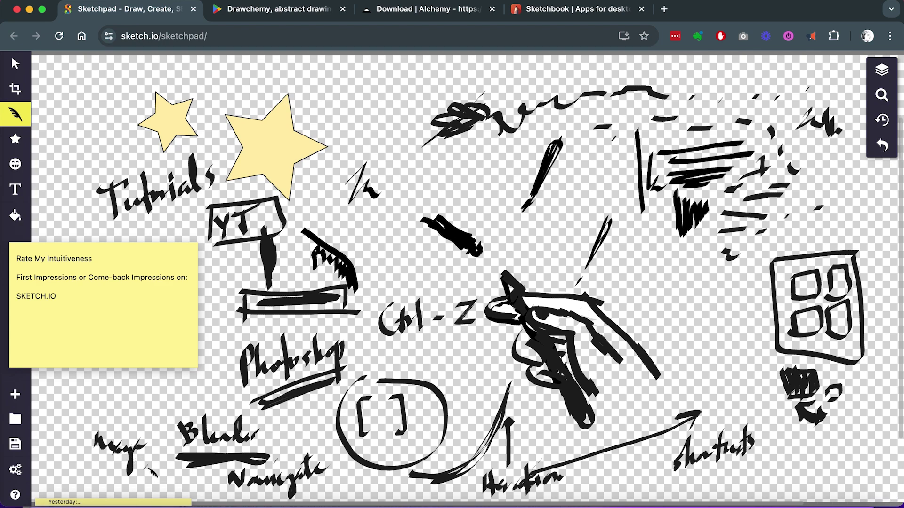
Draw a small arrow and a square around the short word beside "Blender", and a thickened rising curve between the hand and the four-square box
{"action": "mouse_move", "coordinate": [149, 473]}
{"action": "left_mouse_down"}
{"action": "mouse_move", "coordinate": [171, 470]}
{"action": "mouse_move", "coordinate": [143, 474]}
{"action": "mouse_move", "coordinate": [162, 467]}
{"action": "mouse_move", "coordinate": [149, 463]}
{"action": "left_mouse_up"}
{"action": "mouse_move", "coordinate": [109, 375]}
{"action": "left_mouse_down"}
{"action": "mouse_move", "coordinate": [117, 413]}
{"action": "mouse_move", "coordinate": [110, 380]}
{"action": "mouse_move", "coordinate": [145, 376]}
{"action": "mouse_move", "coordinate": [145, 411]}
{"action": "mouse_move", "coordinate": [113, 413]}
{"action": "left_mouse_up"}
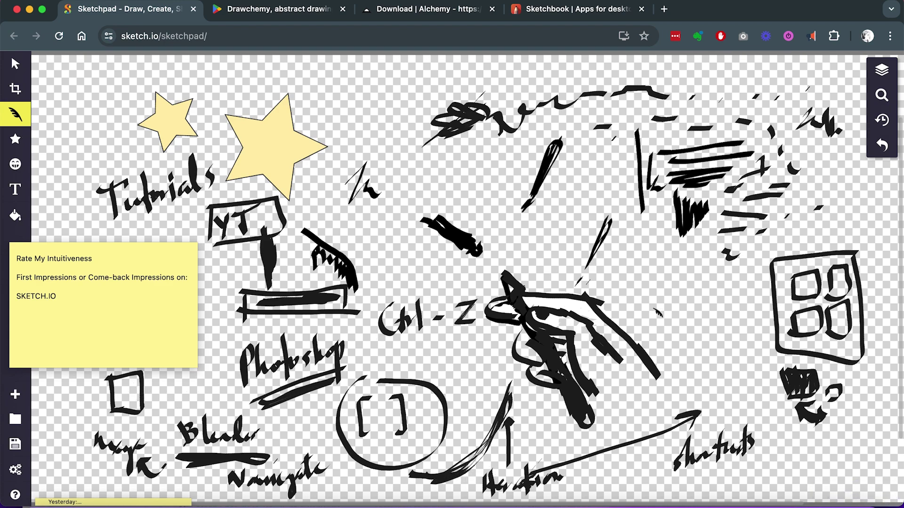
{"action": "mouse_move", "coordinate": [744, 293]}
{"action": "left_mouse_down"}
{"action": "mouse_move", "coordinate": [715, 346]}
{"action": "mouse_move", "coordinate": [671, 360]}
{"action": "mouse_move", "coordinate": [727, 327]}
{"action": "mouse_move", "coordinate": [743, 279]}
{"action": "mouse_move", "coordinate": [704, 346]}
{"action": "mouse_move", "coordinate": [667, 351]}
{"action": "mouse_move", "coordinate": [693, 359]}
{"action": "mouse_move", "coordinate": [653, 350]}
{"action": "left_mouse_up"}
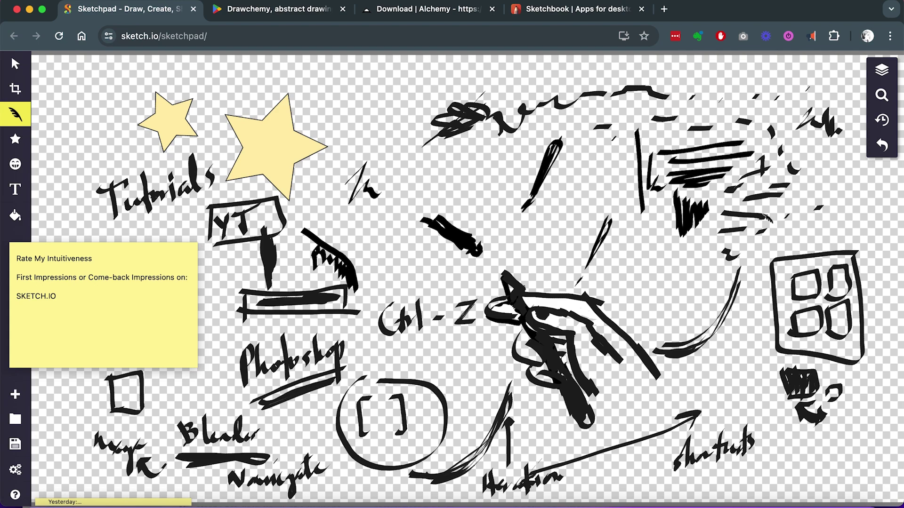
{"action": "mouse_move", "coordinate": [678, 357]}
{"action": "left_mouse_down"}
{"action": "mouse_move", "coordinate": [652, 352]}
{"action": "mouse_move", "coordinate": [704, 346]}
{"action": "mouse_move", "coordinate": [741, 278]}
{"action": "mouse_move", "coordinate": [737, 301]}
{"action": "mouse_move", "coordinate": [683, 351]}
{"action": "mouse_move", "coordinate": [702, 344]}
{"action": "left_mouse_up"}
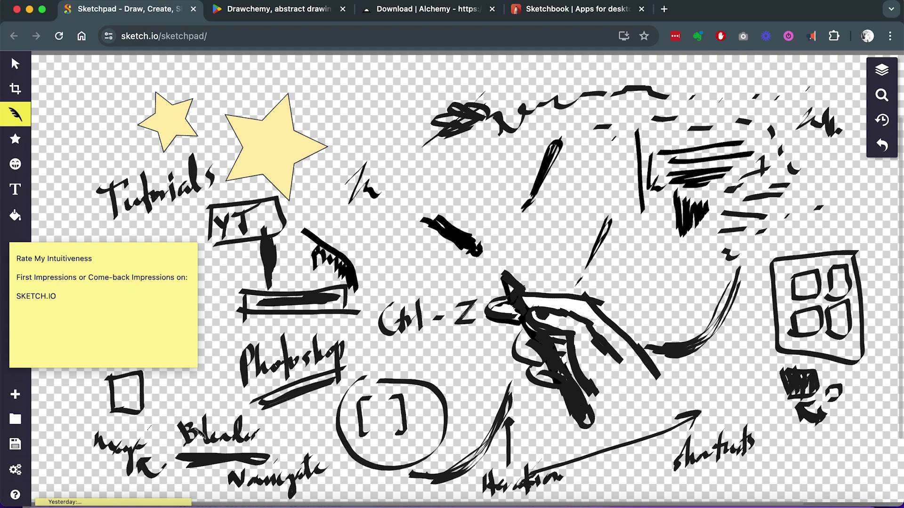
Write "UI" inside the small square and the word "shortcuts" beside it, enclosed in a rough frame
{"action": "left_click_drag", "start_coordinate": [121, 389], "coordinate": [134, 399]}
{"action": "mouse_move", "coordinate": [119, 387]}
{"action": "left_mouse_down"}
{"action": "mouse_move", "coordinate": [133, 398]}
{"action": "mouse_move", "coordinate": [181, 391]}
{"action": "mouse_move", "coordinate": [204, 404]}
{"action": "mouse_move", "coordinate": [233, 384]}
{"action": "mouse_move", "coordinate": [240, 402]}
{"action": "left_mouse_up"}
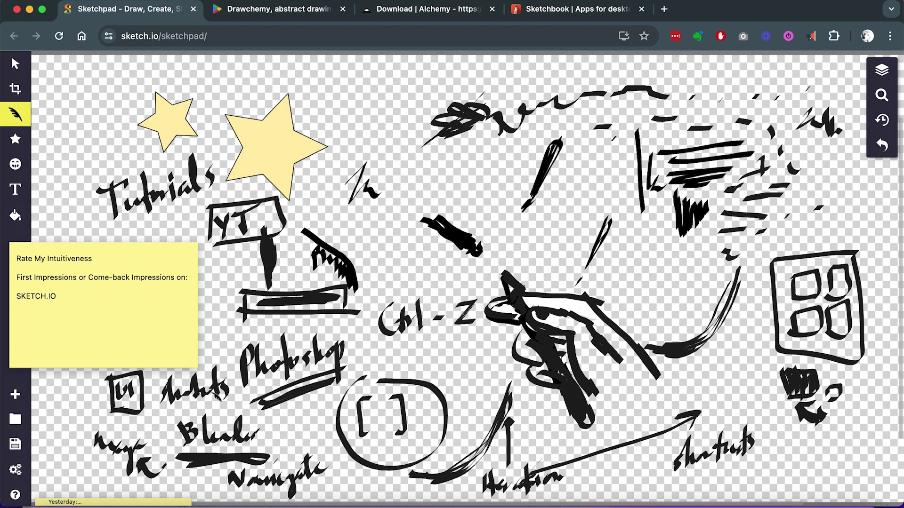
{"action": "left_click_drag", "start_coordinate": [152, 370], "coordinate": [235, 414]}
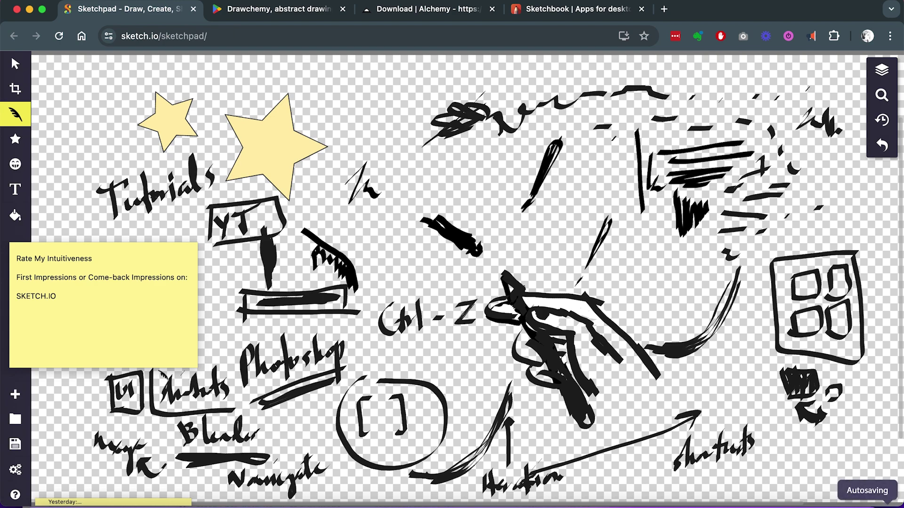
{"action": "left_click_drag", "start_coordinate": [232, 360], "coordinate": [241, 407]}
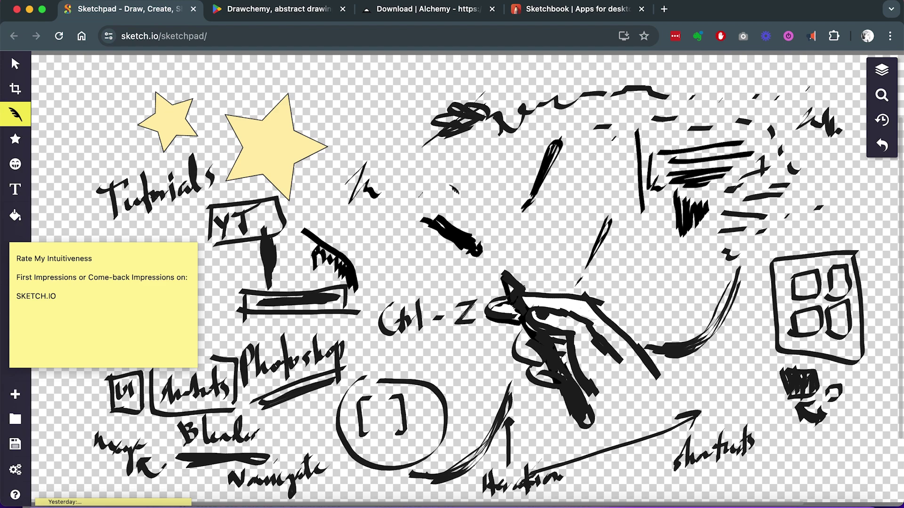
Handwrite an underlined "Blender" and an underlined "Native" in the space above "Ctrl - Z"
{"action": "mouse_move", "coordinate": [361, 222]}
{"action": "left_mouse_down"}
{"action": "mouse_move", "coordinate": [355, 248]}
{"action": "mouse_move", "coordinate": [370, 242]}
{"action": "left_mouse_up"}
{"action": "mouse_move", "coordinate": [377, 205]}
{"action": "left_mouse_down"}
{"action": "mouse_move", "coordinate": [392, 233]}
{"action": "mouse_move", "coordinate": [408, 218]}
{"action": "mouse_move", "coordinate": [396, 231]}
{"action": "mouse_move", "coordinate": [414, 203]}
{"action": "mouse_move", "coordinate": [423, 217]}
{"action": "mouse_move", "coordinate": [412, 218]}
{"action": "mouse_move", "coordinate": [428, 202]}
{"action": "left_mouse_up"}
{"action": "mouse_move", "coordinate": [371, 259]}
{"action": "left_mouse_down"}
{"action": "mouse_move", "coordinate": [438, 231]}
{"action": "mouse_move", "coordinate": [464, 232]}
{"action": "left_mouse_up"}
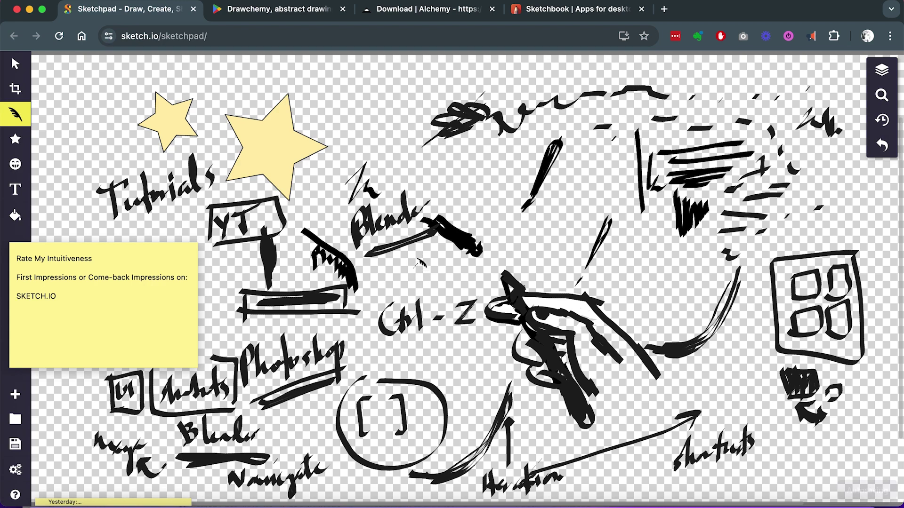
{"action": "mouse_move", "coordinate": [416, 248]}
{"action": "left_mouse_down"}
{"action": "mouse_move", "coordinate": [437, 270]}
{"action": "mouse_move", "coordinate": [420, 279]}
{"action": "mouse_move", "coordinate": [437, 277]}
{"action": "mouse_move", "coordinate": [436, 255]}
{"action": "mouse_move", "coordinate": [455, 274]}
{"action": "mouse_move", "coordinate": [468, 253]}
{"action": "mouse_move", "coordinate": [459, 277]}
{"action": "left_mouse_up"}
{"action": "mouse_move", "coordinate": [459, 248]}
{"action": "left_mouse_down"}
{"action": "mouse_move", "coordinate": [462, 274]}
{"action": "mouse_move", "coordinate": [493, 260]}
{"action": "left_mouse_up"}
{"action": "mouse_move", "coordinate": [421, 297]}
{"action": "left_mouse_down"}
{"action": "mouse_move", "coordinate": [501, 278]}
{"action": "mouse_move", "coordinate": [498, 289]}
{"action": "left_mouse_up"}
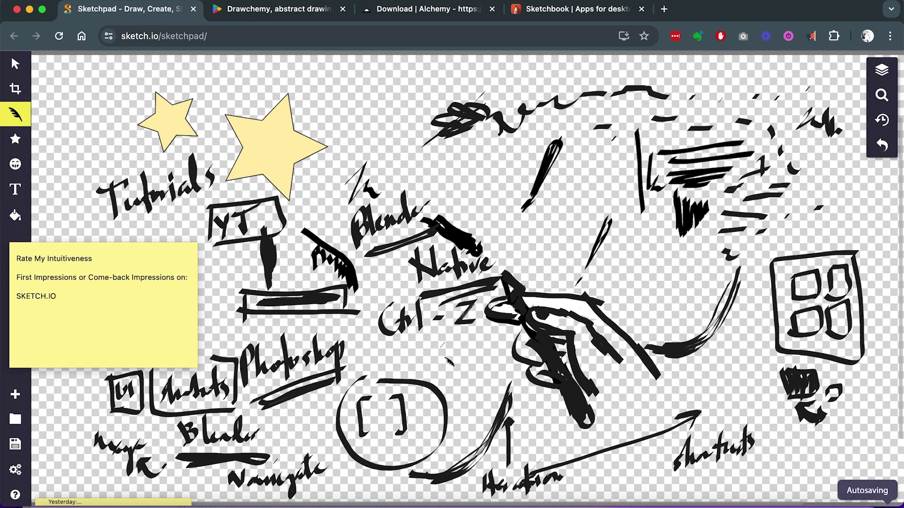
Draw a box containing "2.8" under "Ctrl - Z", a smaller box with a numeral below it, and an upward arrow alongside
{"action": "mouse_move", "coordinate": [428, 332]}
{"action": "left_mouse_down"}
{"action": "mouse_move", "coordinate": [436, 379]}
{"action": "mouse_move", "coordinate": [438, 338]}
{"action": "mouse_move", "coordinate": [508, 326]}
{"action": "mouse_move", "coordinate": [505, 379]}
{"action": "left_mouse_up"}
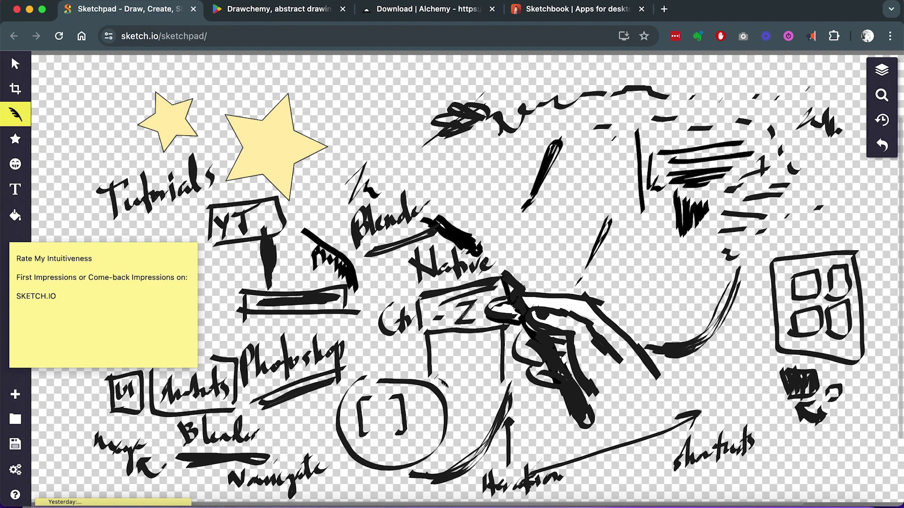
{"action": "left_click_drag", "start_coordinate": [434, 377], "coordinate": [508, 379]}
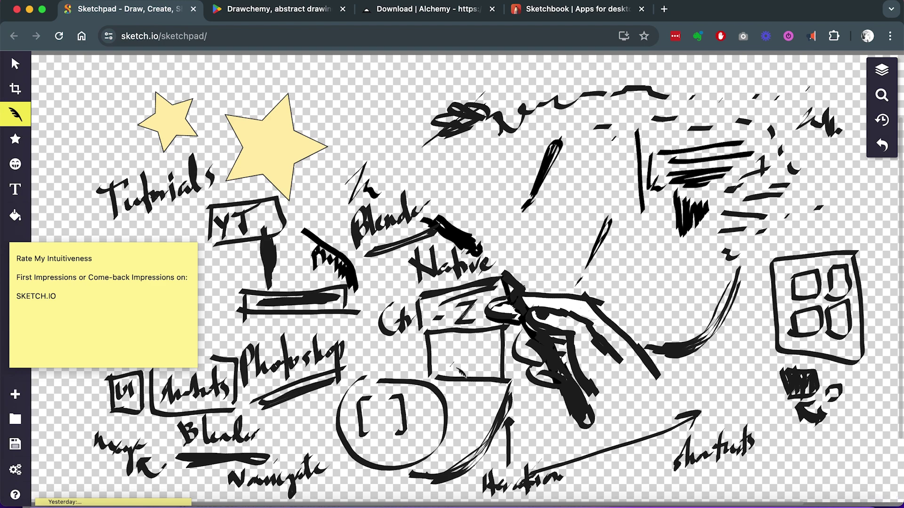
{"action": "mouse_move", "coordinate": [451, 351]}
{"action": "left_mouse_down"}
{"action": "mouse_move", "coordinate": [465, 370]}
{"action": "mouse_move", "coordinate": [488, 361]}
{"action": "mouse_move", "coordinate": [458, 426]}
{"action": "left_mouse_up"}
{"action": "left_click", "coordinate": [470, 368]}
{"action": "mouse_move", "coordinate": [460, 385]}
{"action": "left_mouse_down"}
{"action": "mouse_move", "coordinate": [504, 390]}
{"action": "mouse_move", "coordinate": [496, 425]}
{"action": "mouse_move", "coordinate": [478, 412]}
{"action": "left_mouse_up"}
{"action": "mouse_move", "coordinate": [516, 388]}
{"action": "left_mouse_down"}
{"action": "mouse_move", "coordinate": [514, 419]}
{"action": "mouse_move", "coordinate": [537, 400]}
{"action": "left_mouse_up"}
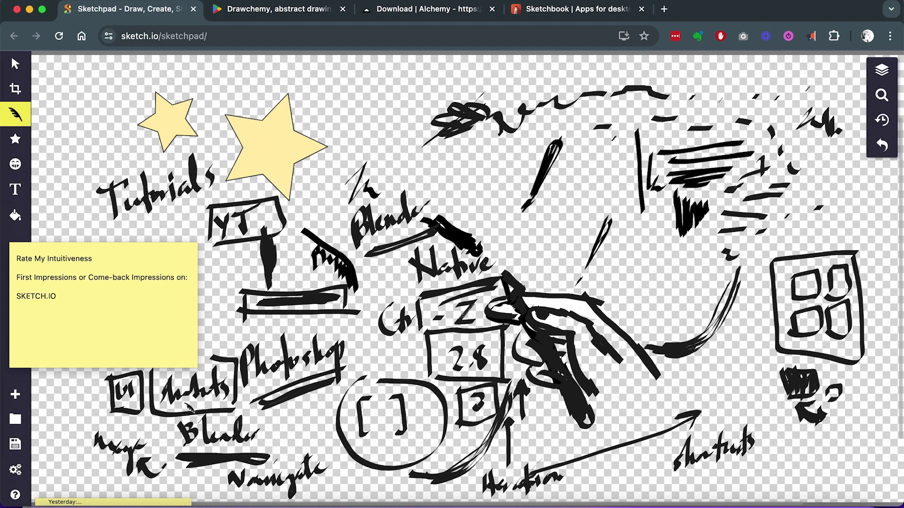
Circle the short word below the "UI" box, then put quotation marks around "Native" and thicken its underline
{"action": "left_click_drag", "start_coordinate": [117, 419], "coordinate": [128, 446]}
{"action": "mouse_move", "coordinate": [125, 415]}
{"action": "left_mouse_down"}
{"action": "mouse_move", "coordinate": [78, 470]}
{"action": "mouse_move", "coordinate": [184, 455]}
{"action": "left_mouse_up"}
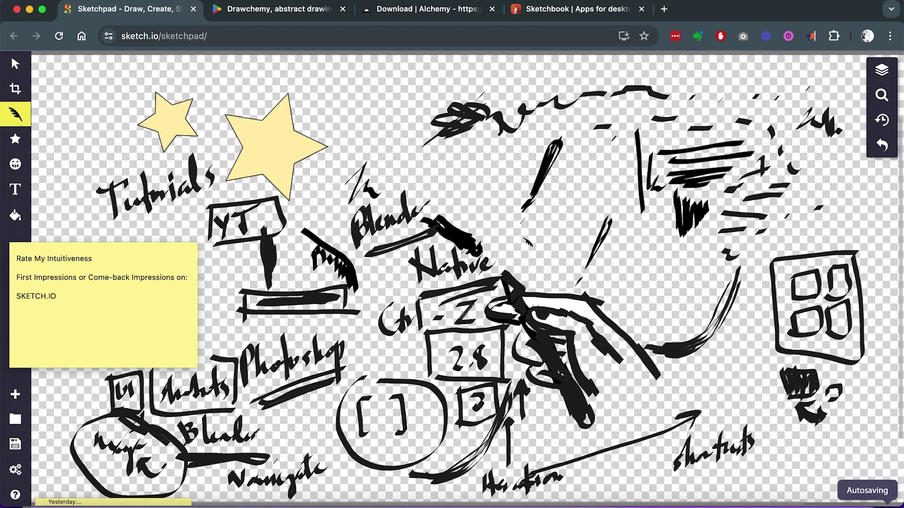
{"action": "left_click", "coordinate": [405, 255]}
{"action": "left_click", "coordinate": [416, 257]}
{"action": "left_click", "coordinate": [411, 246]}
{"action": "left_click_drag", "start_coordinate": [505, 231], "coordinate": [500, 245]}
{"action": "left_click_drag", "start_coordinate": [414, 289], "coordinate": [499, 283]}
Handwrite "Interface Settings" above the hand and draw a long narrow rectangle under the upper scribble
{"action": "left_click", "coordinate": [534, 229]}
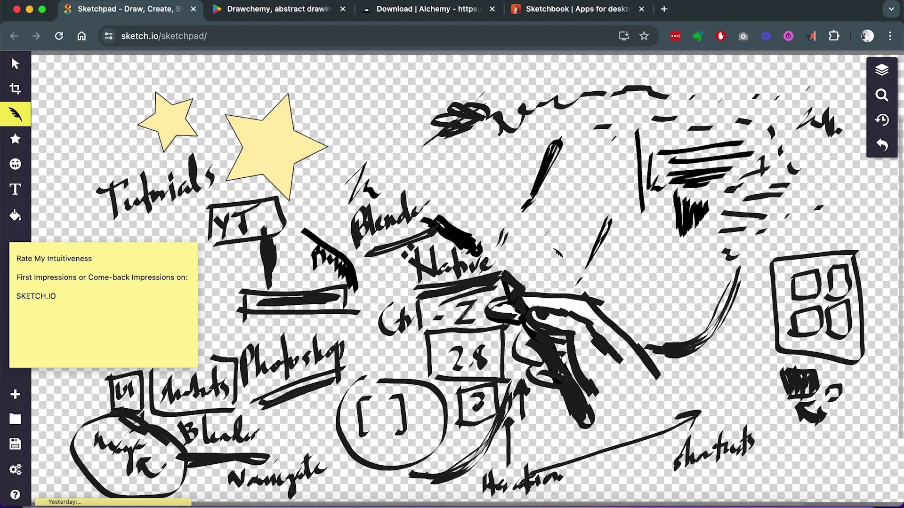
{"action": "mouse_move", "coordinate": [532, 235]}
{"action": "left_mouse_down"}
{"action": "mouse_move", "coordinate": [528, 259]}
{"action": "mouse_move", "coordinate": [546, 257]}
{"action": "mouse_move", "coordinate": [565, 240]}
{"action": "mouse_move", "coordinate": [598, 237]}
{"action": "mouse_move", "coordinate": [622, 211]}
{"action": "left_mouse_up"}
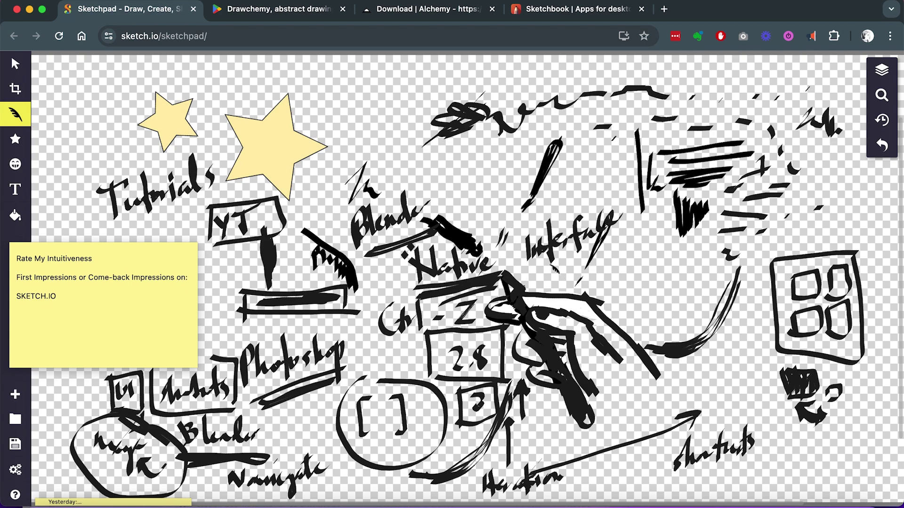
{"action": "mouse_move", "coordinate": [568, 257]}
{"action": "left_mouse_down"}
{"action": "mouse_move", "coordinate": [578, 278]}
{"action": "mouse_move", "coordinate": [588, 259]}
{"action": "mouse_move", "coordinate": [602, 283]}
{"action": "mouse_move", "coordinate": [604, 250]}
{"action": "mouse_move", "coordinate": [628, 297]}
{"action": "left_mouse_up"}
{"action": "left_click_drag", "start_coordinate": [642, 243], "coordinate": [615, 296]}
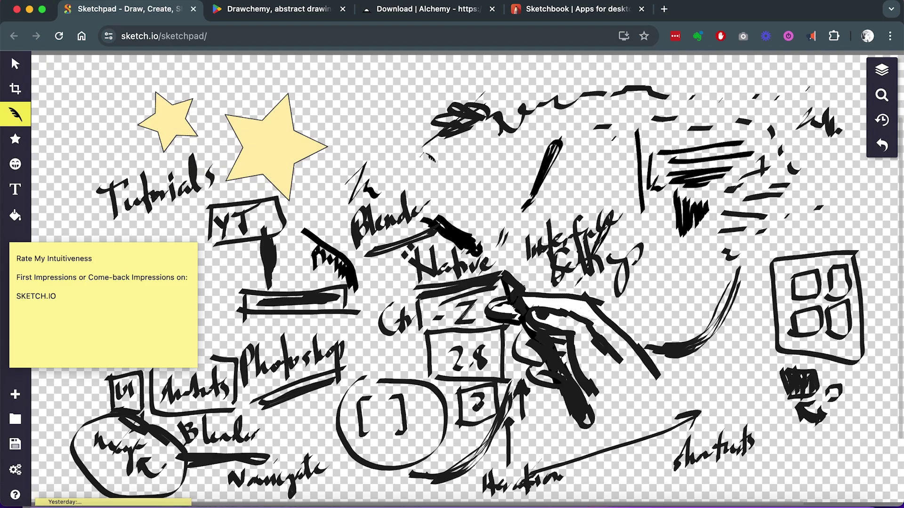
{"action": "mouse_move", "coordinate": [429, 156]}
{"action": "left_mouse_down"}
{"action": "mouse_move", "coordinate": [495, 162]}
{"action": "mouse_move", "coordinate": [542, 149]}
{"action": "mouse_move", "coordinate": [424, 147]}
{"action": "left_mouse_up"}
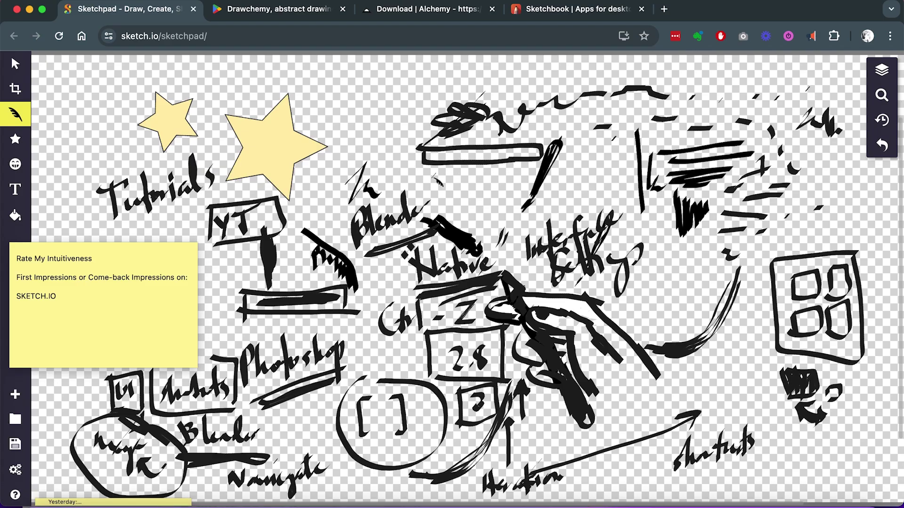
Underline the long narrow rectangle, then draw similar narrow rectangles beyond the slanted stroke and under the hatched patch
{"action": "mouse_move", "coordinate": [426, 179]}
{"action": "left_mouse_down"}
{"action": "mouse_move", "coordinate": [563, 188]}
{"action": "mouse_move", "coordinate": [640, 179]}
{"action": "mouse_move", "coordinate": [549, 188]}
{"action": "left_mouse_up"}
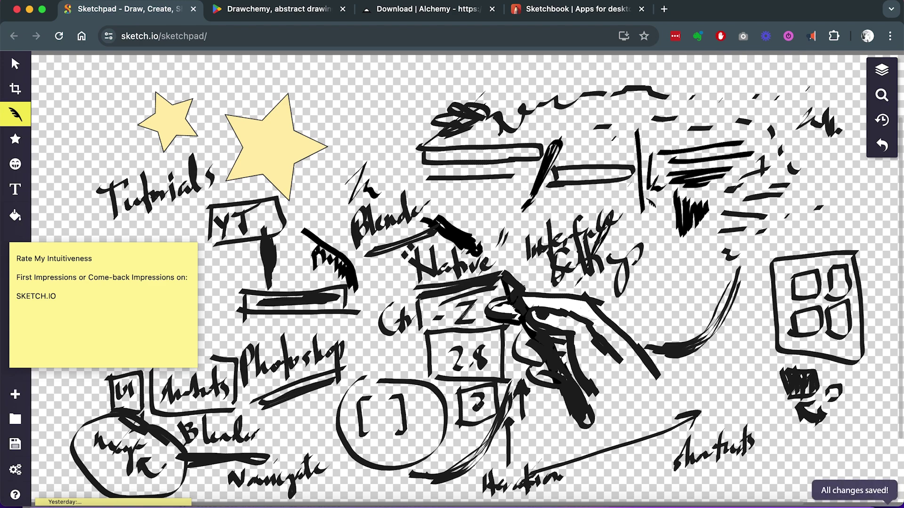
{"action": "mouse_move", "coordinate": [657, 247]}
{"action": "left_mouse_down"}
{"action": "mouse_move", "coordinate": [649, 226]}
{"action": "mouse_move", "coordinate": [725, 247]}
{"action": "mouse_move", "coordinate": [643, 257]}
{"action": "left_mouse_up"}
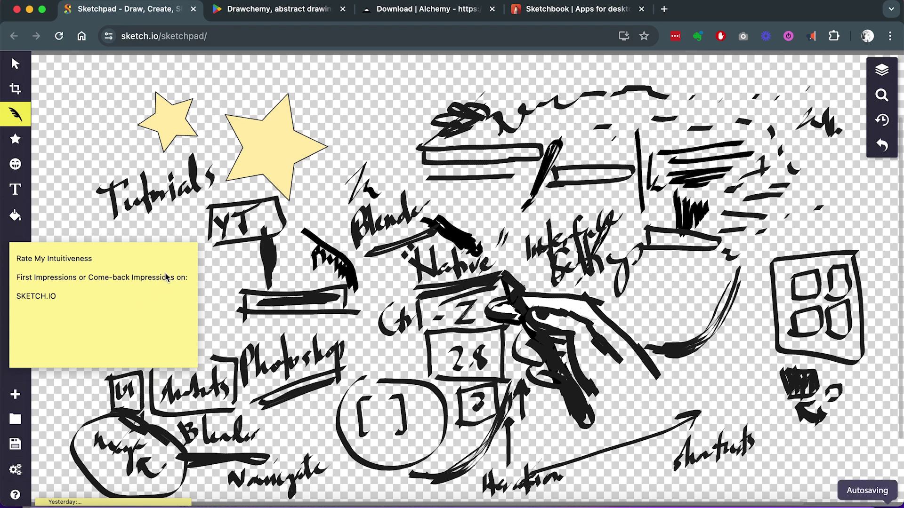
Nudge the yellow sticky note slightly higher over the canvas
{"action": "left_click_drag", "start_coordinate": [159, 247], "coordinate": [165, 247]}
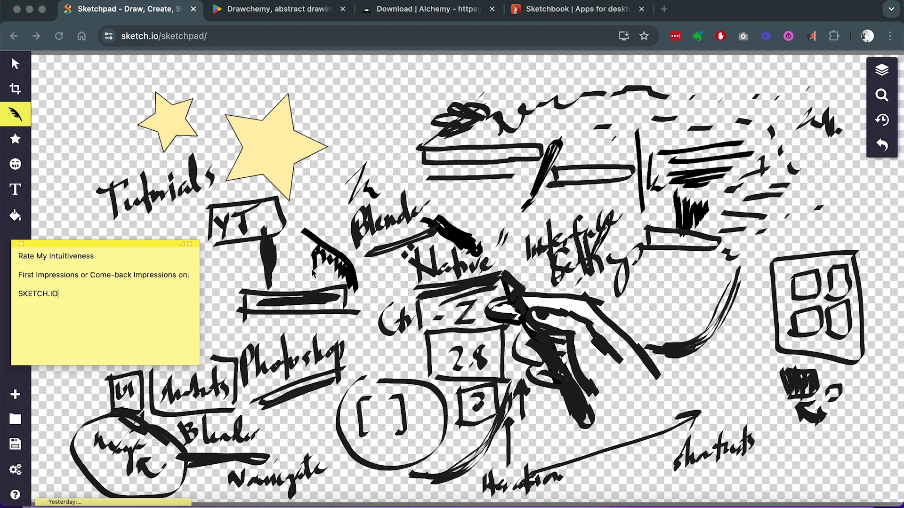
{"action": "left_click", "coordinate": [417, 172]}
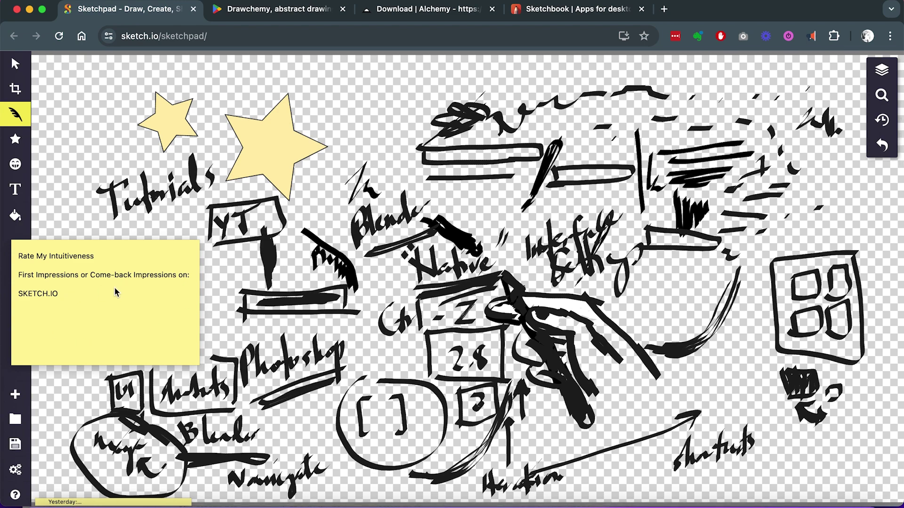
{"action": "left_click", "coordinate": [163, 244]}
{"action": "left_click_drag", "start_coordinate": [166, 250], "coordinate": [169, 243]}
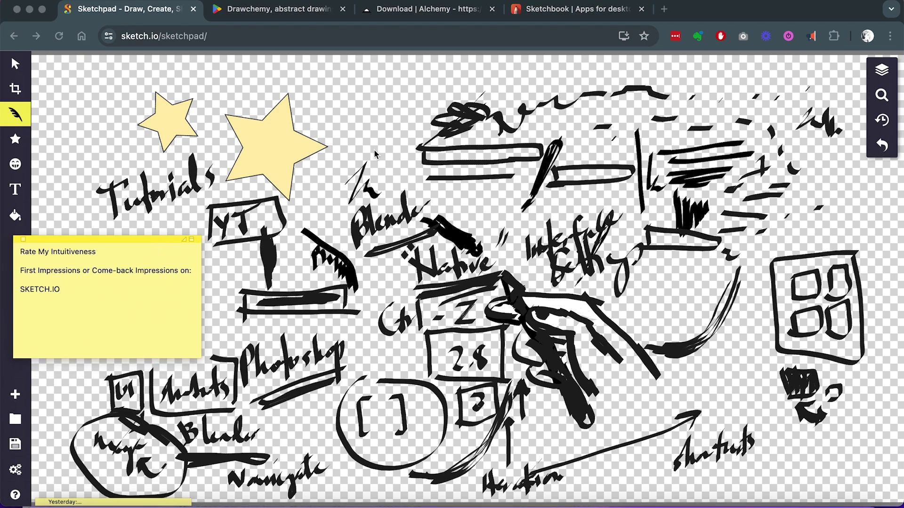
{"action": "left_click", "coordinate": [432, 101]}
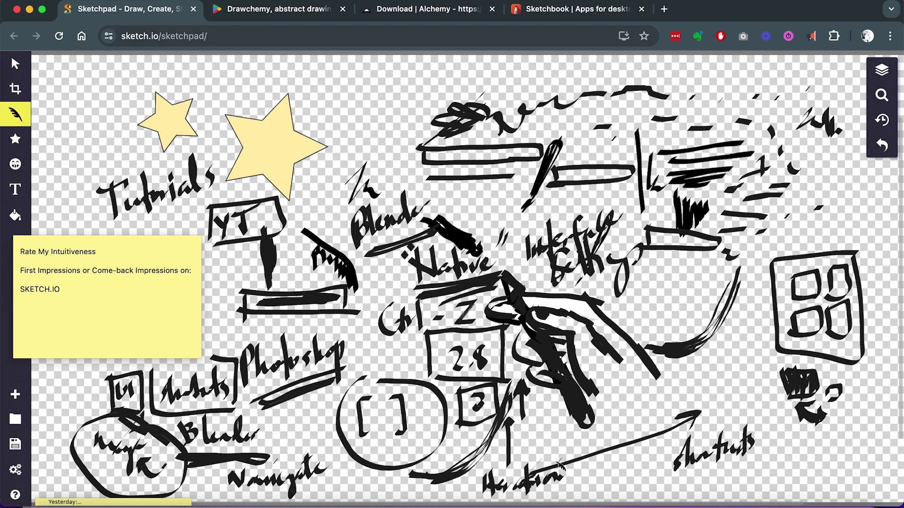
Underline "shortcuts" and draw a thick curved arrow rising from above it toward the four-square panel
{"action": "mouse_move", "coordinate": [673, 486]}
{"action": "left_mouse_down"}
{"action": "mouse_move", "coordinate": [765, 469]}
{"action": "mouse_move", "coordinate": [718, 479]}
{"action": "left_mouse_up"}
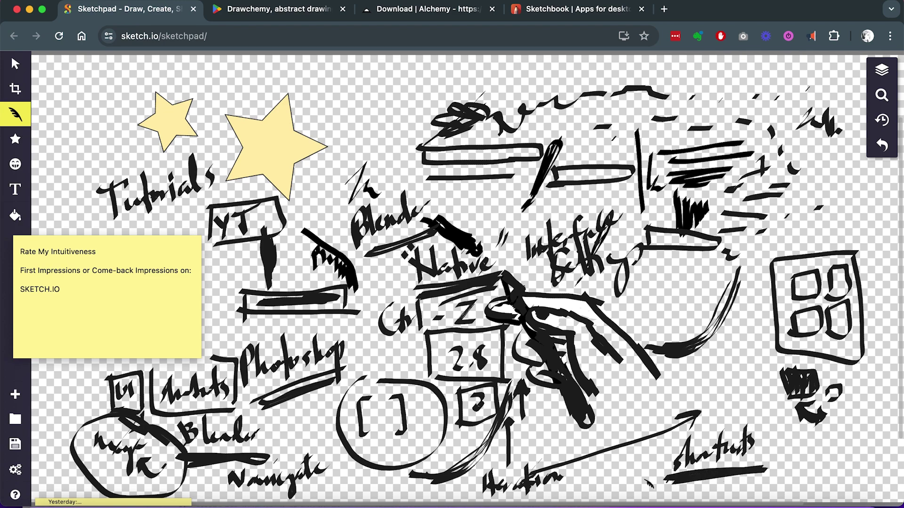
{"action": "mouse_move", "coordinate": [702, 391]}
{"action": "left_mouse_down"}
{"action": "mouse_move", "coordinate": [751, 356]}
{"action": "mouse_move", "coordinate": [758, 330]}
{"action": "mouse_move", "coordinate": [746, 335]}
{"action": "mouse_move", "coordinate": [761, 346]}
{"action": "left_mouse_up"}
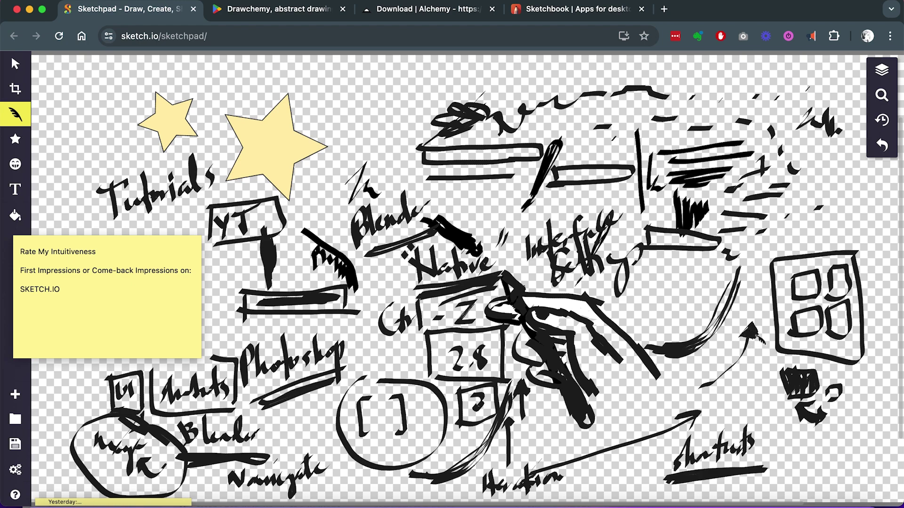
{"action": "mouse_move", "coordinate": [711, 400]}
{"action": "left_mouse_down"}
{"action": "mouse_move", "coordinate": [694, 393]}
{"action": "mouse_move", "coordinate": [751, 341]}
{"action": "mouse_move", "coordinate": [732, 369]}
{"action": "left_mouse_up"}
Handwrite "Design" beside the hatched patch below the four-square panel and draw an underlined box containing "Software" beneath it
{"action": "mouse_move", "coordinate": [734, 339]}
{"action": "left_mouse_down"}
{"action": "mouse_move", "coordinate": [758, 321]}
{"action": "mouse_move", "coordinate": [763, 347]}
{"action": "mouse_move", "coordinate": [752, 335]}
{"action": "mouse_move", "coordinate": [753, 367]}
{"action": "mouse_move", "coordinate": [754, 345]}
{"action": "mouse_move", "coordinate": [737, 379]}
{"action": "mouse_move", "coordinate": [752, 346]}
{"action": "mouse_move", "coordinate": [727, 382]}
{"action": "mouse_move", "coordinate": [694, 395]}
{"action": "mouse_move", "coordinate": [736, 393]}
{"action": "mouse_move", "coordinate": [745, 409]}
{"action": "mouse_move", "coordinate": [759, 401]}
{"action": "mouse_move", "coordinate": [758, 411]}
{"action": "mouse_move", "coordinate": [778, 398]}
{"action": "mouse_move", "coordinate": [775, 423]}
{"action": "left_mouse_up"}
{"action": "left_click_drag", "start_coordinate": [765, 391], "coordinate": [800, 413]}
{"action": "mouse_move", "coordinate": [782, 455]}
{"action": "left_mouse_down"}
{"action": "mouse_move", "coordinate": [797, 437]}
{"action": "mouse_move", "coordinate": [861, 441]}
{"action": "mouse_move", "coordinate": [823, 456]}
{"action": "mouse_move", "coordinate": [866, 460]}
{"action": "left_mouse_up"}
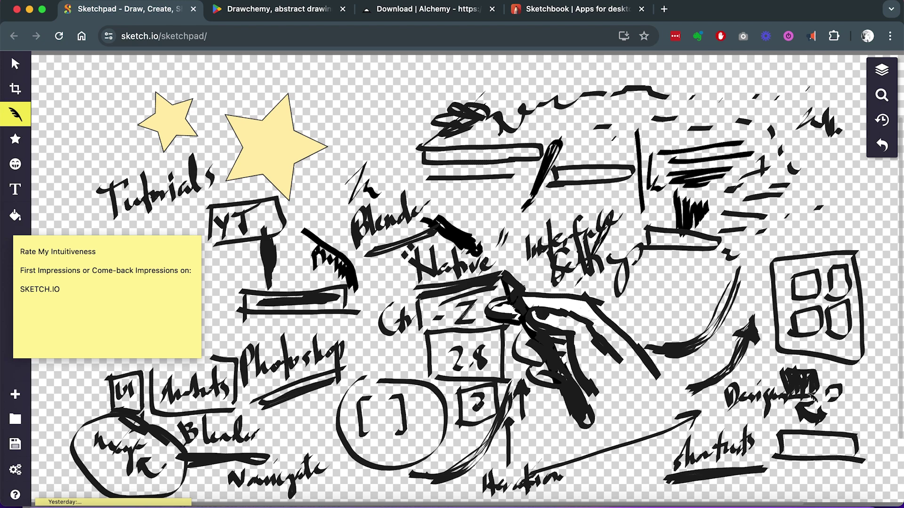
{"action": "mouse_move", "coordinate": [803, 453]}
{"action": "left_mouse_down"}
{"action": "mouse_move", "coordinate": [811, 443]}
{"action": "mouse_move", "coordinate": [796, 457]}
{"action": "mouse_move", "coordinate": [845, 447]}
{"action": "mouse_move", "coordinate": [866, 459]}
{"action": "left_mouse_up"}
{"action": "left_click_drag", "start_coordinate": [798, 466], "coordinate": [859, 465]}
{"action": "left_click_drag", "start_coordinate": [840, 442], "coordinate": [850, 434]}
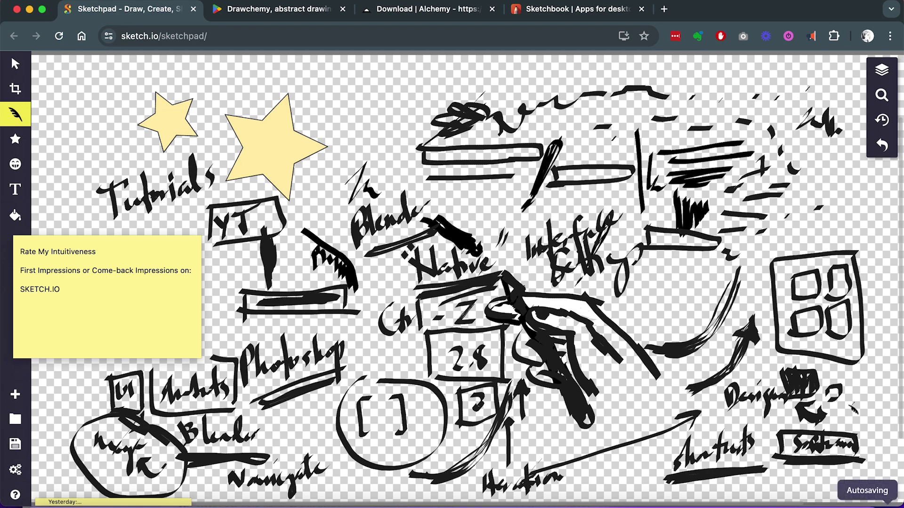
Draw a thin curved stroke beside the four-square panel and a rising arrow with a solid head next to the large star
{"action": "left_click_drag", "start_coordinate": [883, 330], "coordinate": [857, 399]}
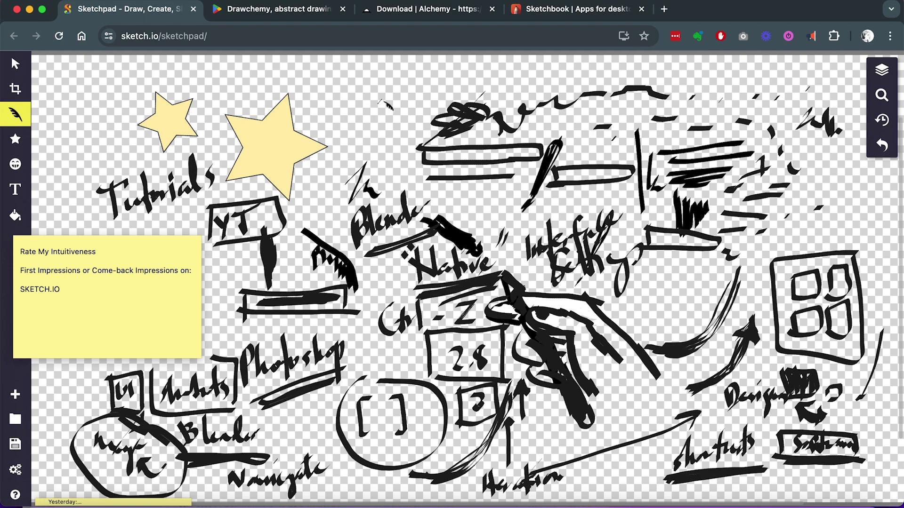
{"action": "mouse_move", "coordinate": [329, 118]}
{"action": "left_mouse_down"}
{"action": "mouse_move", "coordinate": [436, 83]}
{"action": "mouse_move", "coordinate": [431, 101]}
{"action": "mouse_move", "coordinate": [417, 84]}
{"action": "mouse_move", "coordinate": [429, 99]}
{"action": "mouse_move", "coordinate": [438, 83]}
{"action": "mouse_move", "coordinate": [420, 94]}
{"action": "mouse_move", "coordinate": [412, 78]}
{"action": "mouse_move", "coordinate": [432, 90]}
{"action": "left_mouse_up"}
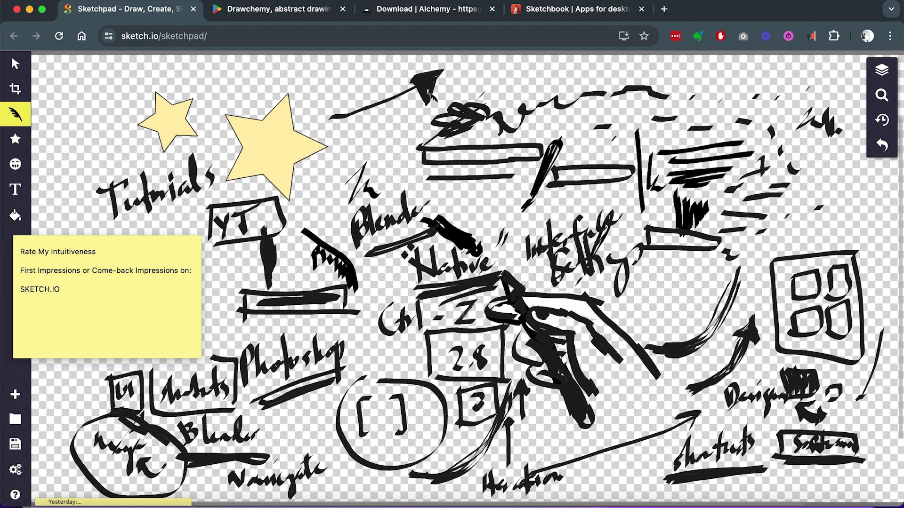
Add the lines "Shortcuts, navigation and tools" and "Musical Notes" to the sticky note
{"action": "left_click", "coordinate": [88, 296]}
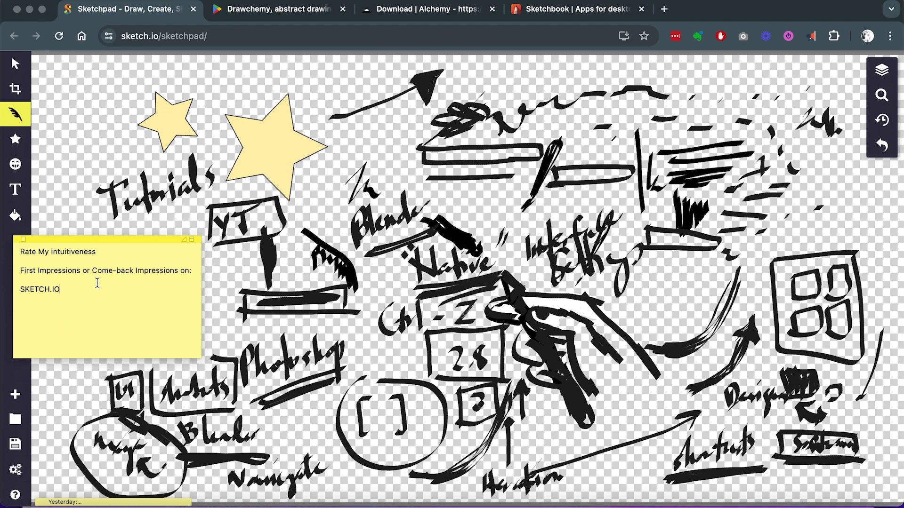
{"action": "type", "text": "shortcuts, navi"}
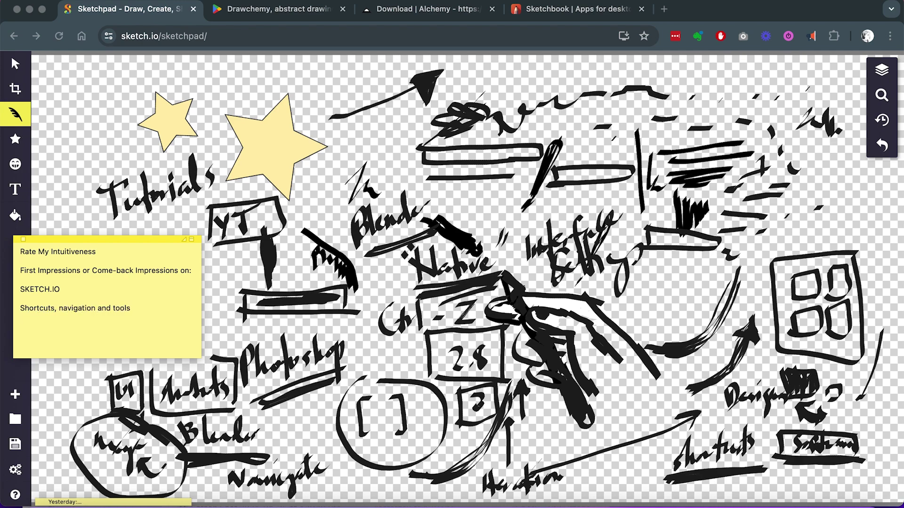
{"action": "left_click", "coordinate": [382, 177]}
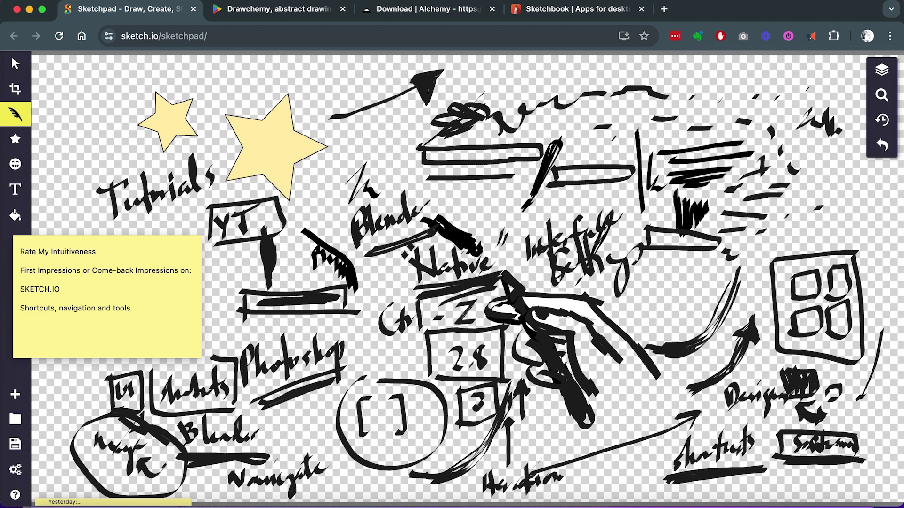
{"action": "left_click", "coordinate": [136, 308]}
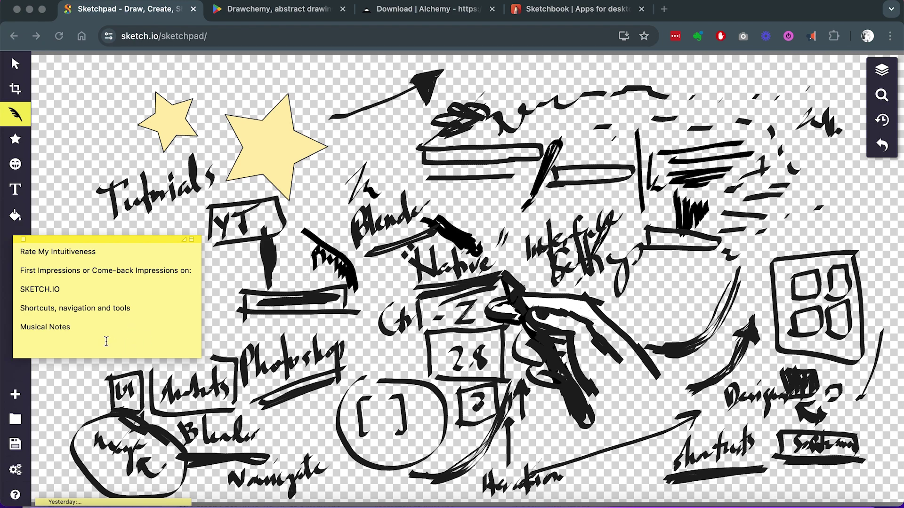
{"action": "left_click", "coordinate": [379, 146]}
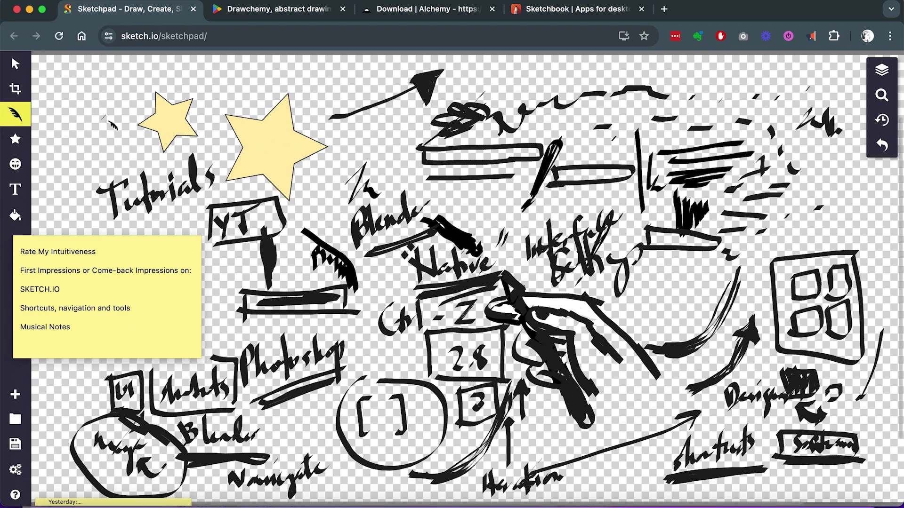
Draw a filled triangle and a boxed triangle above "Tutorials", then a set of horizontal staff lines above the large star
{"action": "mouse_move", "coordinate": [100, 98]}
{"action": "left_mouse_down"}
{"action": "mouse_move", "coordinate": [84, 131]}
{"action": "mouse_move", "coordinate": [100, 102]}
{"action": "mouse_move", "coordinate": [104, 134]}
{"action": "mouse_move", "coordinate": [116, 129]}
{"action": "mouse_move", "coordinate": [89, 134]}
{"action": "mouse_move", "coordinate": [113, 131]}
{"action": "mouse_move", "coordinate": [75, 177]}
{"action": "mouse_move", "coordinate": [110, 179]}
{"action": "mouse_move", "coordinate": [96, 158]}
{"action": "mouse_move", "coordinate": [86, 163]}
{"action": "mouse_move", "coordinate": [80, 193]}
{"action": "mouse_move", "coordinate": [125, 144]}
{"action": "mouse_move", "coordinate": [70, 147]}
{"action": "left_mouse_up"}
{"action": "left_click_drag", "start_coordinate": [238, 72], "coordinate": [438, 70]}
{"action": "left_click_drag", "start_coordinate": [247, 88], "coordinate": [437, 86]}
{"action": "mouse_move", "coordinate": [304, 103]}
{"action": "left_mouse_down"}
{"action": "mouse_move", "coordinate": [424, 101]}
{"action": "mouse_move", "coordinate": [434, 115]}
{"action": "left_mouse_up"}
{"action": "left_click_drag", "start_coordinate": [311, 129], "coordinate": [434, 125]}
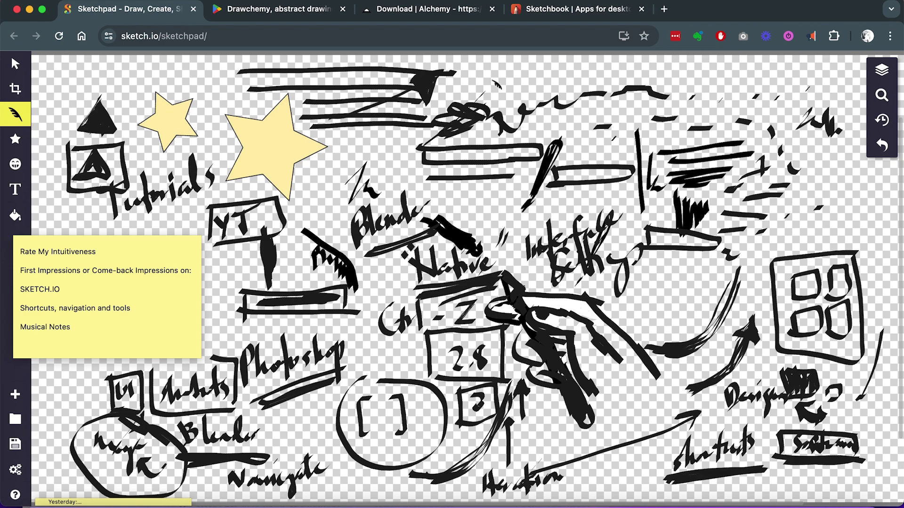
Add two vertical bar lines across the staff lines and small filled triangular marks above and below them
{"action": "left_click_drag", "start_coordinate": [316, 66], "coordinate": [316, 128]}
{"action": "mouse_move", "coordinate": [399, 71]}
{"action": "left_mouse_down"}
{"action": "mouse_move", "coordinate": [357, 128]}
{"action": "mouse_move", "coordinate": [374, 144]}
{"action": "mouse_move", "coordinate": [358, 129]}
{"action": "mouse_move", "coordinate": [349, 148]}
{"action": "mouse_move", "coordinate": [399, 151]}
{"action": "mouse_move", "coordinate": [360, 169]}
{"action": "mouse_move", "coordinate": [353, 153]}
{"action": "mouse_move", "coordinate": [354, 173]}
{"action": "left_mouse_up"}
{"action": "mouse_move", "coordinate": [335, 71]}
{"action": "left_mouse_down"}
{"action": "mouse_move", "coordinate": [330, 63]}
{"action": "mouse_move", "coordinate": [342, 79]}
{"action": "mouse_move", "coordinate": [335, 71]}
{"action": "mouse_move", "coordinate": [360, 59]}
{"action": "left_mouse_up"}
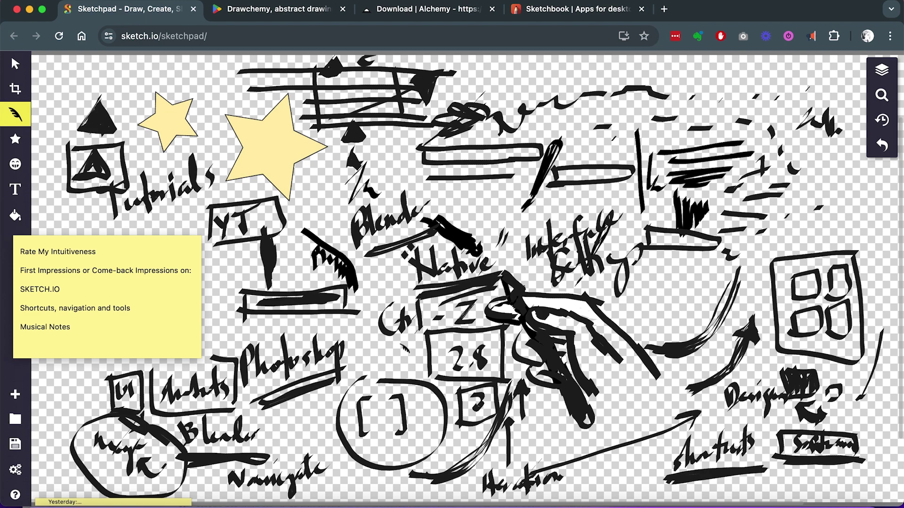
Underline "Ctrl - Z", then handwrite "Undo" below the hand and a second "Ctrl" shortcut over the curved stroke
{"action": "mouse_move", "coordinate": [365, 345]}
{"action": "left_mouse_down"}
{"action": "mouse_move", "coordinate": [440, 342]}
{"action": "mouse_move", "coordinate": [388, 345]}
{"action": "mouse_move", "coordinate": [477, 334]}
{"action": "mouse_move", "coordinate": [379, 346]}
{"action": "mouse_move", "coordinate": [524, 323]}
{"action": "left_mouse_up"}
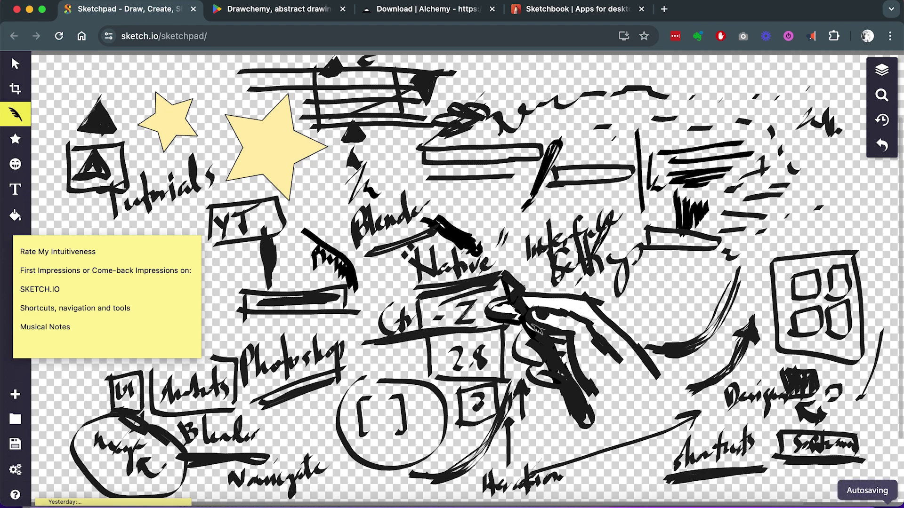
{"action": "mouse_move", "coordinate": [565, 436]}
{"action": "left_mouse_down"}
{"action": "mouse_move", "coordinate": [596, 451]}
{"action": "mouse_move", "coordinate": [618, 426]}
{"action": "left_mouse_up"}
{"action": "mouse_move", "coordinate": [653, 288]}
{"action": "left_mouse_down"}
{"action": "mouse_move", "coordinate": [661, 323]}
{"action": "mouse_move", "coordinate": [673, 323]}
{"action": "mouse_move", "coordinate": [690, 298]}
{"action": "mouse_move", "coordinate": [696, 318]}
{"action": "mouse_move", "coordinate": [729, 300]}
{"action": "mouse_move", "coordinate": [717, 304]}
{"action": "mouse_move", "coordinate": [731, 308]}
{"action": "mouse_move", "coordinate": [728, 298]}
{"action": "mouse_move", "coordinate": [707, 294]}
{"action": "left_mouse_up"}
{"action": "left_click_drag", "start_coordinate": [678, 331], "coordinate": [685, 335]}
{"action": "mouse_move", "coordinate": [660, 297]}
{"action": "left_mouse_down"}
{"action": "mouse_move", "coordinate": [735, 277]}
{"action": "mouse_move", "coordinate": [720, 289]}
{"action": "mouse_move", "coordinate": [748, 286]}
{"action": "left_mouse_up"}
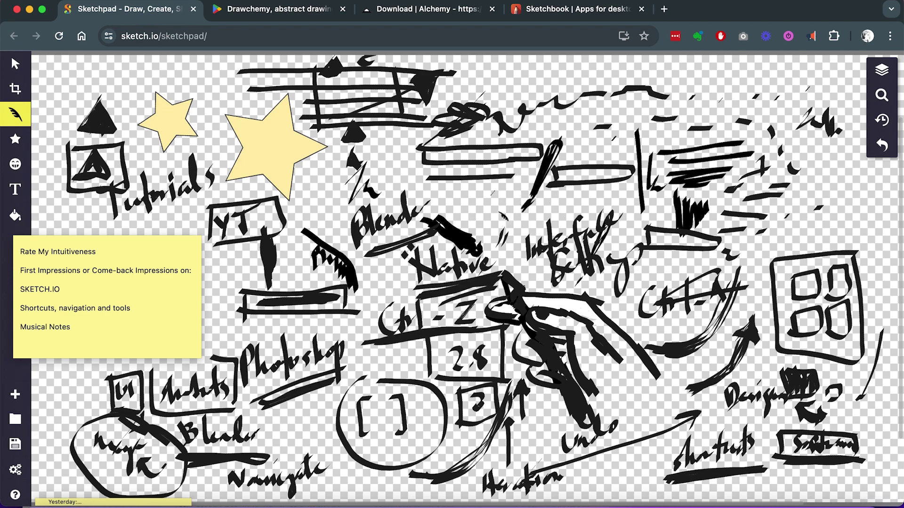
{"action": "mouse_move", "coordinate": [466, 208]}
{"action": "left_mouse_down"}
{"action": "mouse_move", "coordinate": [537, 189]}
{"action": "mouse_move", "coordinate": [529, 195]}
{"action": "left_mouse_up"}
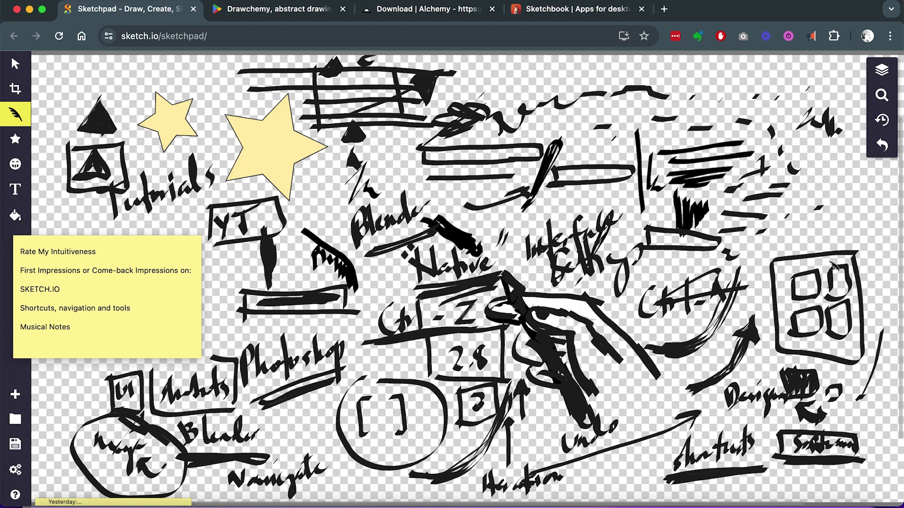
Handwrite an underlined "Spline" above the scattered dashes and draw an arrow pointing at it
{"action": "left_click", "coordinate": [157, 247]}
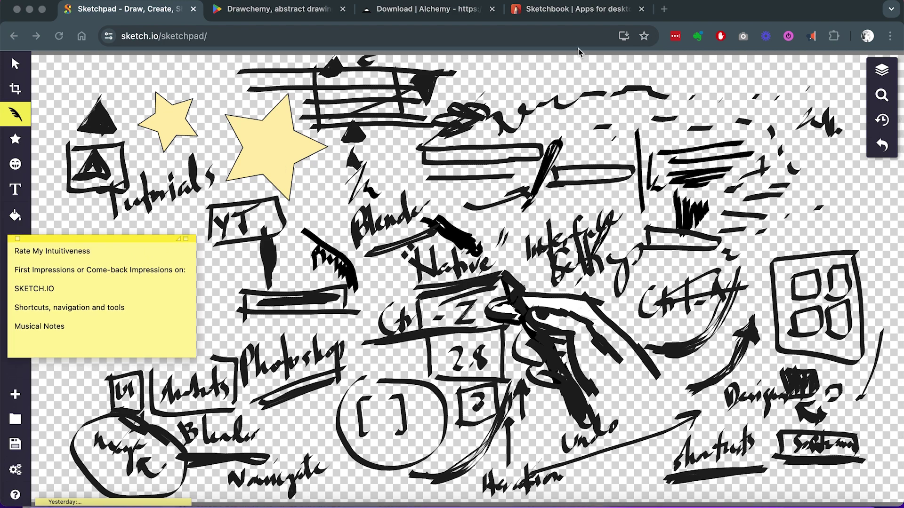
{"action": "mouse_move", "coordinate": [723, 68]}
{"action": "left_mouse_down"}
{"action": "mouse_move", "coordinate": [706, 88]}
{"action": "mouse_move", "coordinate": [728, 101]}
{"action": "mouse_move", "coordinate": [736, 88]}
{"action": "left_mouse_up"}
{"action": "mouse_move", "coordinate": [744, 66]}
{"action": "left_mouse_down"}
{"action": "mouse_move", "coordinate": [754, 87]}
{"action": "mouse_move", "coordinate": [784, 79]}
{"action": "left_mouse_up"}
{"action": "left_click_drag", "start_coordinate": [697, 102], "coordinate": [779, 95]}
{"action": "left_click_drag", "start_coordinate": [219, 475], "coordinate": [231, 482]}
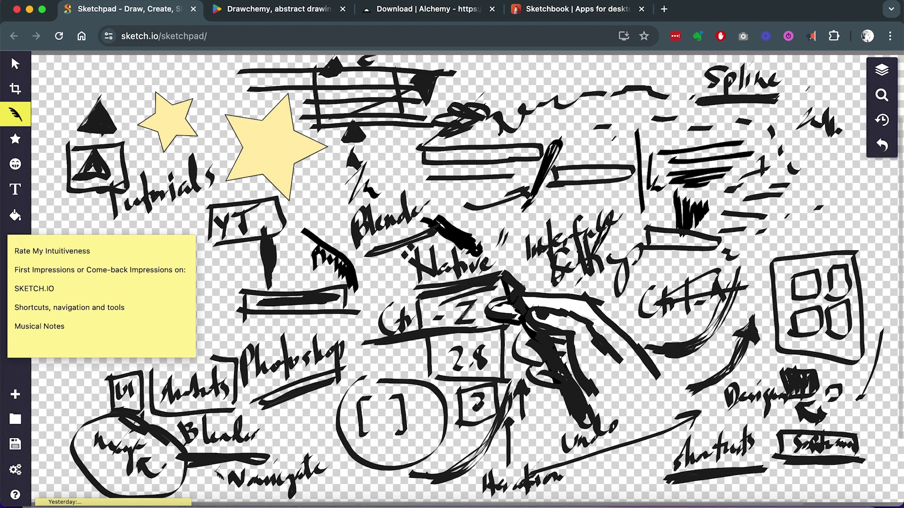
{"action": "mouse_move", "coordinate": [847, 76]}
{"action": "left_mouse_down"}
{"action": "mouse_move", "coordinate": [798, 87]}
{"action": "mouse_move", "coordinate": [815, 90]}
{"action": "mouse_move", "coordinate": [812, 98]}
{"action": "mouse_move", "coordinate": [805, 87]}
{"action": "mouse_move", "coordinate": [821, 104]}
{"action": "left_mouse_up"}
{"action": "left_click_drag", "start_coordinate": [756, 137], "coordinate": [804, 140]}
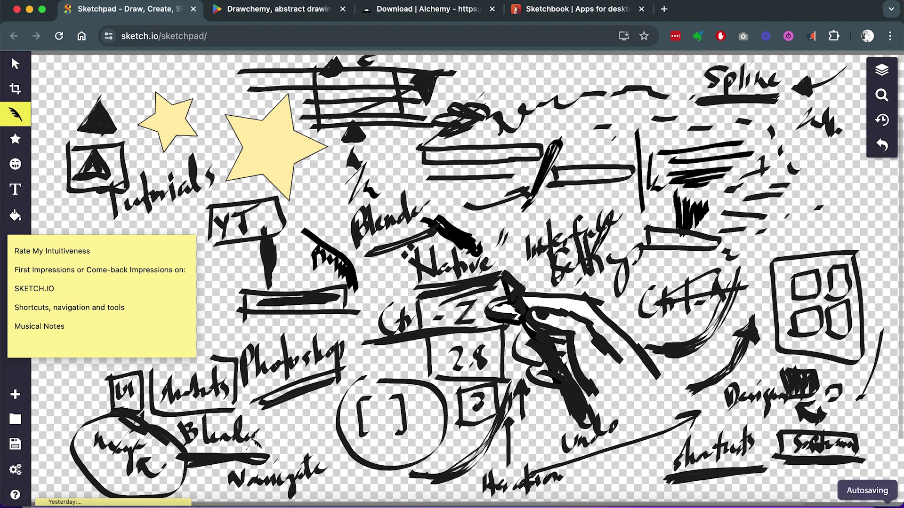
Handwrite "UI" beside the lower "Blender" and underline "Navigate"
{"action": "mouse_move", "coordinate": [290, 422]}
{"action": "left_mouse_down"}
{"action": "mouse_move", "coordinate": [296, 441]}
{"action": "mouse_move", "coordinate": [301, 423]}
{"action": "mouse_move", "coordinate": [306, 442]}
{"action": "left_mouse_up"}
{"action": "mouse_move", "coordinate": [283, 496]}
{"action": "left_mouse_down"}
{"action": "mouse_move", "coordinate": [343, 482]}
{"action": "mouse_move", "coordinate": [266, 498]}
{"action": "mouse_move", "coordinate": [349, 492]}
{"action": "left_mouse_up"}
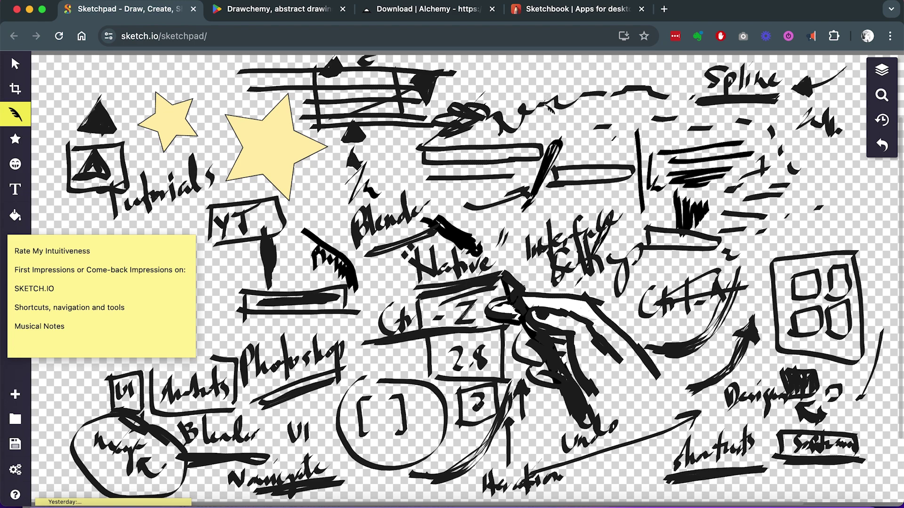
Handwrite "Utilize" above the stars and an underlined "TOOL" above the upper scribble
{"action": "mouse_move", "coordinate": [194, 70]}
{"action": "left_mouse_down"}
{"action": "mouse_move", "coordinate": [230, 98]}
{"action": "mouse_move", "coordinate": [224, 74]}
{"action": "mouse_move", "coordinate": [219, 98]}
{"action": "left_mouse_up"}
{"action": "mouse_move", "coordinate": [236, 60]}
{"action": "left_mouse_down"}
{"action": "mouse_move", "coordinate": [238, 92]}
{"action": "mouse_move", "coordinate": [263, 84]}
{"action": "left_mouse_up"}
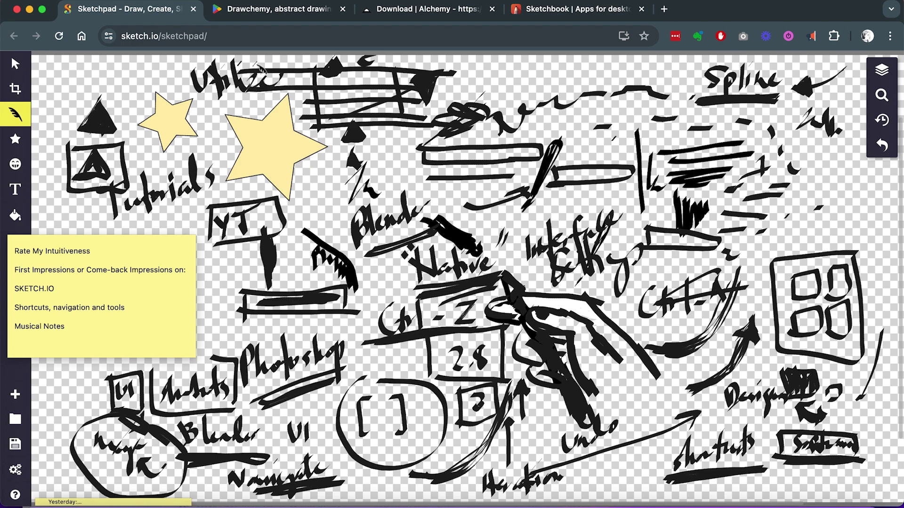
{"action": "mouse_move", "coordinate": [484, 71]}
{"action": "left_mouse_down"}
{"action": "mouse_move", "coordinate": [508, 66]}
{"action": "mouse_move", "coordinate": [503, 87]}
{"action": "mouse_move", "coordinate": [557, 86]}
{"action": "left_mouse_up"}
{"action": "mouse_move", "coordinate": [499, 108]}
{"action": "left_mouse_down"}
{"action": "mouse_move", "coordinate": [561, 92]}
{"action": "mouse_move", "coordinate": [481, 115]}
{"action": "mouse_move", "coordinate": [567, 101]}
{"action": "left_mouse_up"}
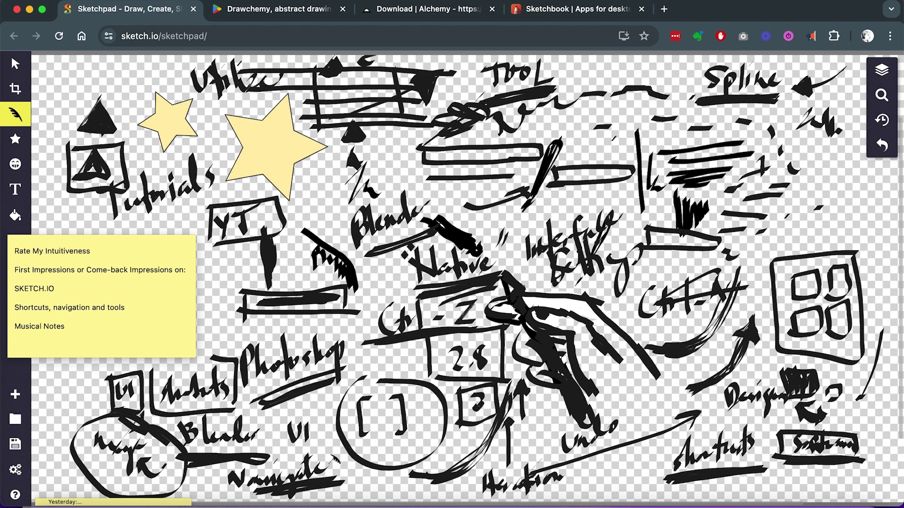
Draw a downward arrow beside "UI", scribble a solid patch over the large star, and draw a thick-edged square above the four-square panel
{"action": "left_click_drag", "start_coordinate": [324, 457], "coordinate": [332, 415]}
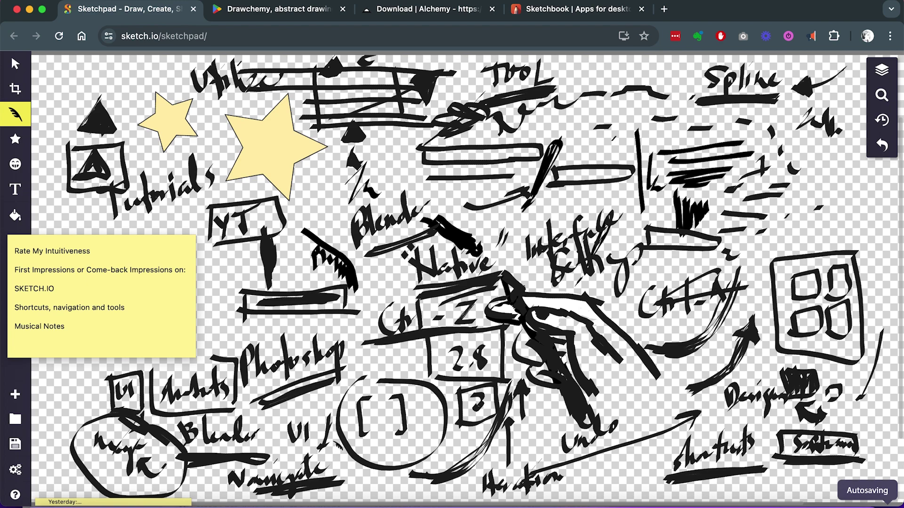
{"action": "left_click_drag", "start_coordinate": [326, 447], "coordinate": [318, 439]}
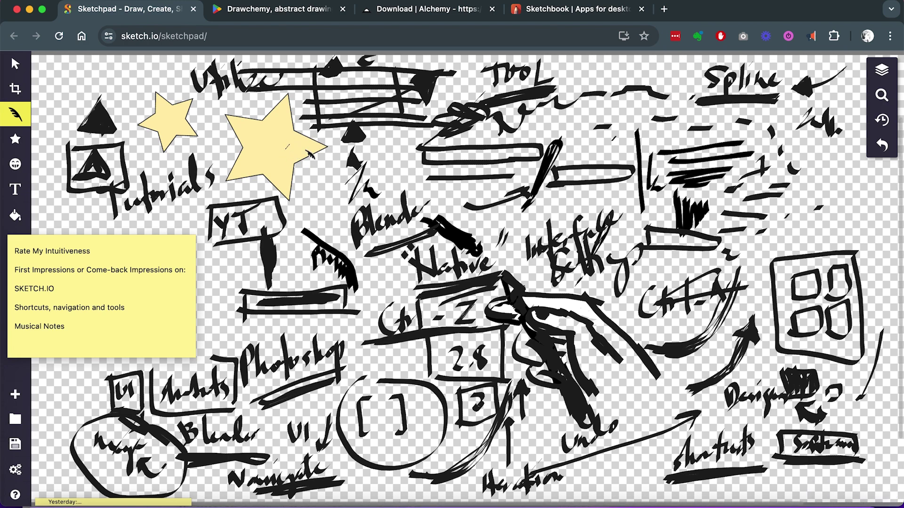
{"action": "mouse_move", "coordinate": [281, 156]}
{"action": "left_mouse_down"}
{"action": "mouse_move", "coordinate": [325, 201]}
{"action": "mouse_move", "coordinate": [292, 183]}
{"action": "mouse_move", "coordinate": [287, 157]}
{"action": "mouse_move", "coordinate": [301, 146]}
{"action": "mouse_move", "coordinate": [323, 159]}
{"action": "mouse_move", "coordinate": [306, 182]}
{"action": "mouse_move", "coordinate": [316, 177]}
{"action": "mouse_move", "coordinate": [326, 196]}
{"action": "mouse_move", "coordinate": [321, 200]}
{"action": "mouse_move", "coordinate": [282, 153]}
{"action": "mouse_move", "coordinate": [314, 138]}
{"action": "left_mouse_up"}
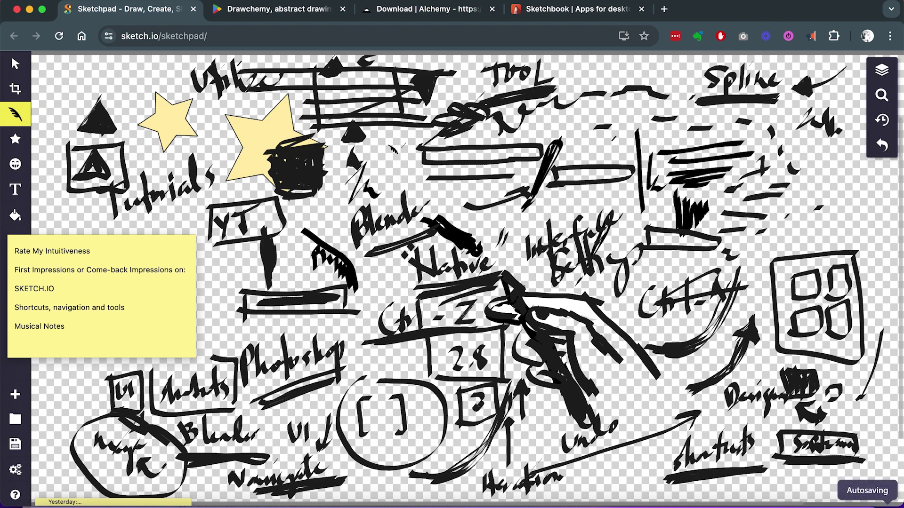
{"action": "mouse_move", "coordinate": [844, 180]}
{"action": "left_mouse_down"}
{"action": "mouse_move", "coordinate": [851, 231]}
{"action": "mouse_move", "coordinate": [886, 192]}
{"action": "mouse_move", "coordinate": [882, 221]}
{"action": "mouse_move", "coordinate": [847, 224]}
{"action": "mouse_move", "coordinate": [883, 227]}
{"action": "mouse_move", "coordinate": [847, 230]}
{"action": "mouse_move", "coordinate": [888, 227]}
{"action": "mouse_move", "coordinate": [866, 209]}
{"action": "mouse_move", "coordinate": [847, 213]}
{"action": "mouse_move", "coordinate": [846, 191]}
{"action": "mouse_move", "coordinate": [848, 229]}
{"action": "mouse_move", "coordinate": [879, 221]}
{"action": "mouse_move", "coordinate": [838, 221]}
{"action": "mouse_move", "coordinate": [883, 221]}
{"action": "mouse_move", "coordinate": [881, 182]}
{"action": "mouse_move", "coordinate": [888, 230]}
{"action": "mouse_move", "coordinate": [887, 218]}
{"action": "mouse_move", "coordinate": [853, 230]}
{"action": "mouse_move", "coordinate": [881, 232]}
{"action": "mouse_move", "coordinate": [847, 233]}
{"action": "left_mouse_up"}
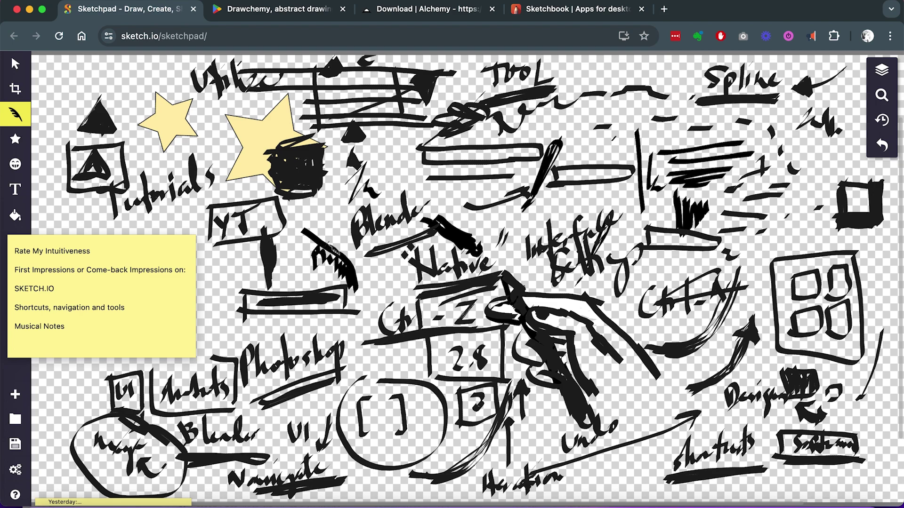
Nudge the yellow sticky note slightly lower over the canvas
{"action": "left_click_drag", "start_coordinate": [180, 244], "coordinate": [187, 246]}
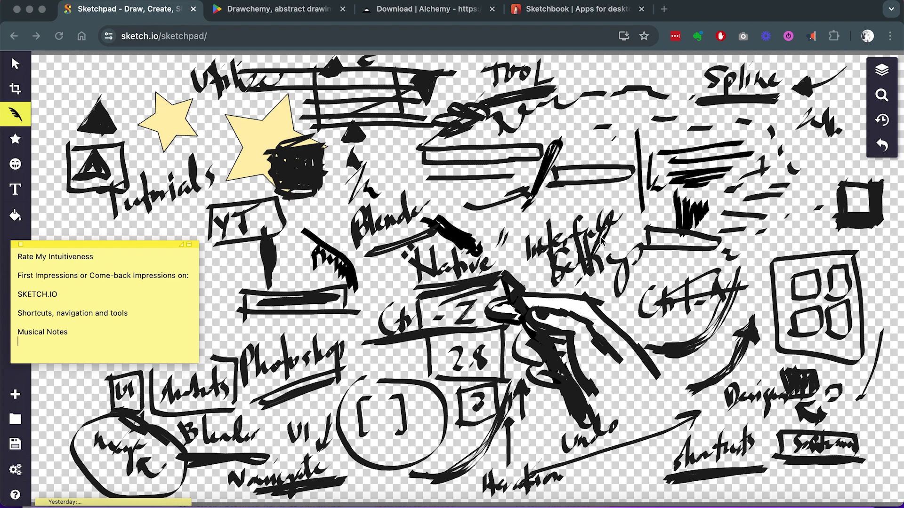
{"action": "left_click", "coordinate": [86, 74]}
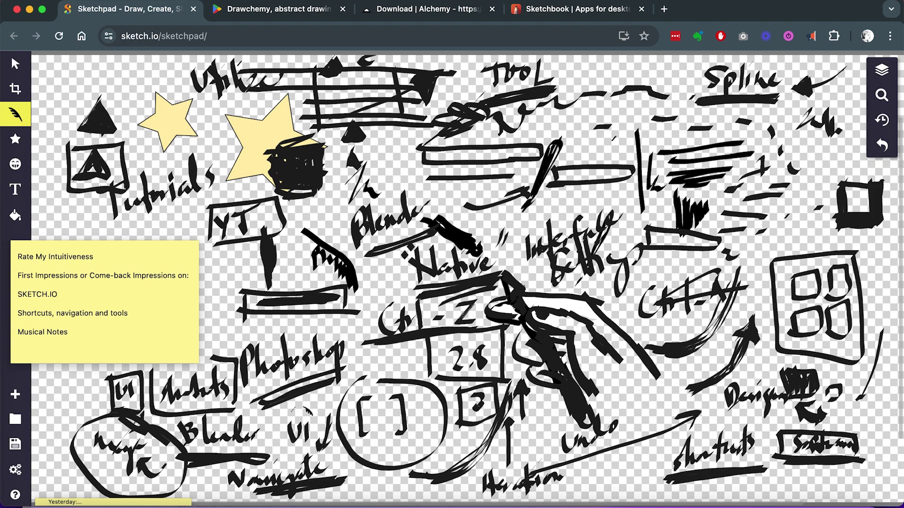
Thicken the underlines of "Photoshop" and the lower "Blender", then draw arrows pointing at the circled word and at "Native"
{"action": "left_click_drag", "start_coordinate": [278, 400], "coordinate": [361, 370]}
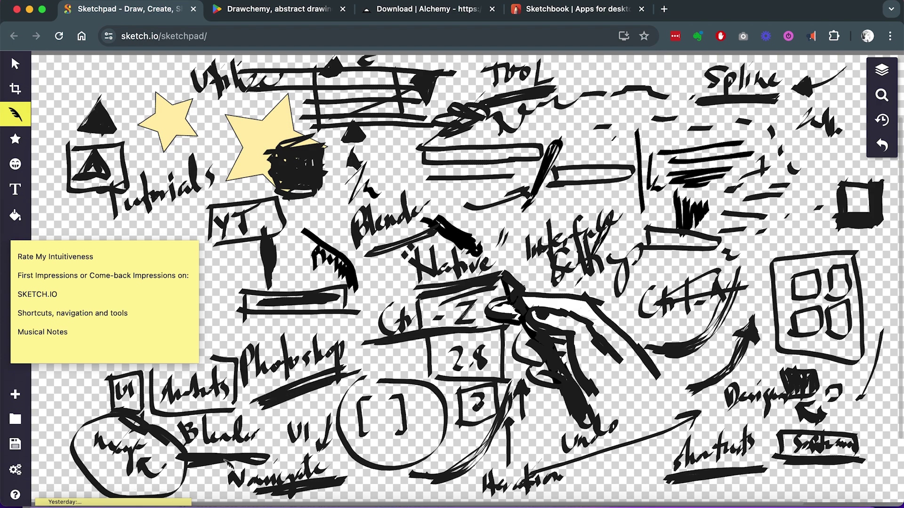
{"action": "left_click_drag", "start_coordinate": [194, 456], "coordinate": [280, 450]}
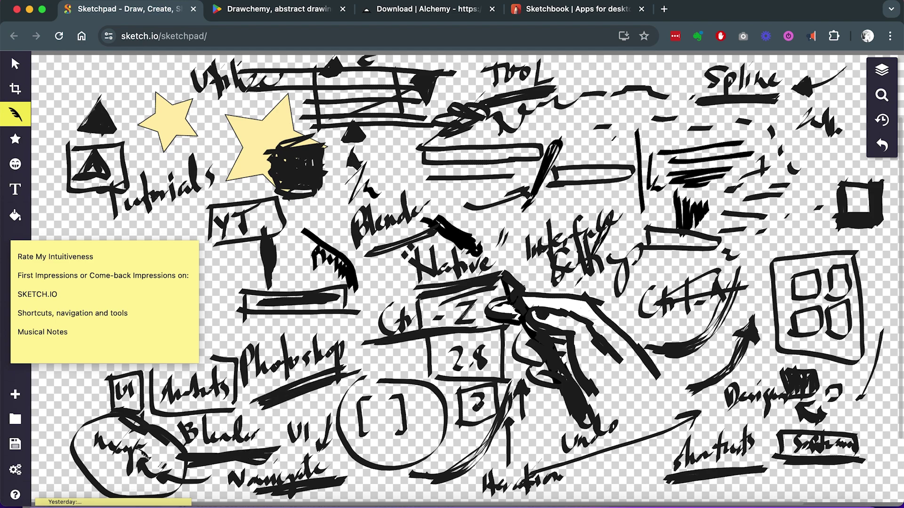
{"action": "mouse_move", "coordinate": [80, 404]}
{"action": "left_mouse_down"}
{"action": "mouse_move", "coordinate": [89, 427]}
{"action": "mouse_move", "coordinate": [78, 423]}
{"action": "mouse_move", "coordinate": [89, 429]}
{"action": "left_mouse_up"}
{"action": "mouse_move", "coordinate": [365, 284]}
{"action": "left_mouse_down"}
{"action": "mouse_move", "coordinate": [399, 272]}
{"action": "mouse_move", "coordinate": [391, 279]}
{"action": "left_mouse_up"}
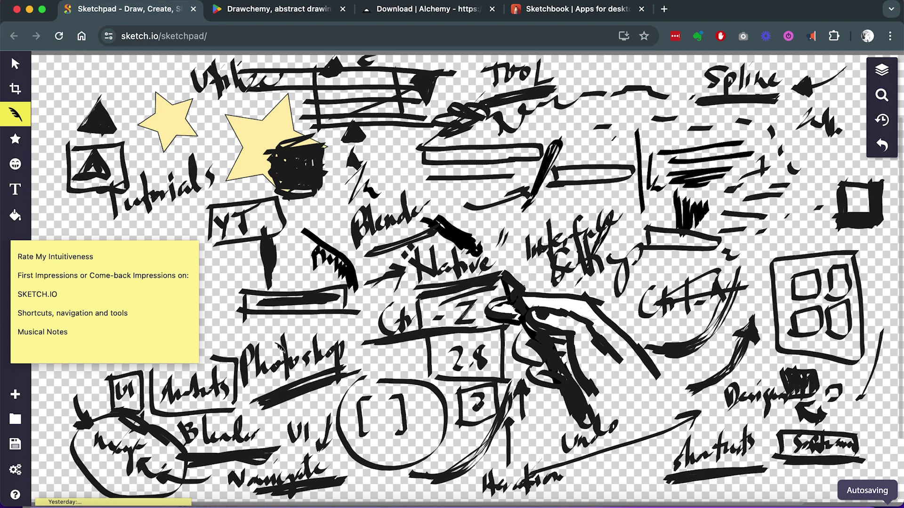
Thicken the underline of "Spline" and handwrite another "Spline" note with several underlines between it and "TOOL"
{"action": "left_click_drag", "start_coordinate": [725, 109], "coordinate": [788, 110]}
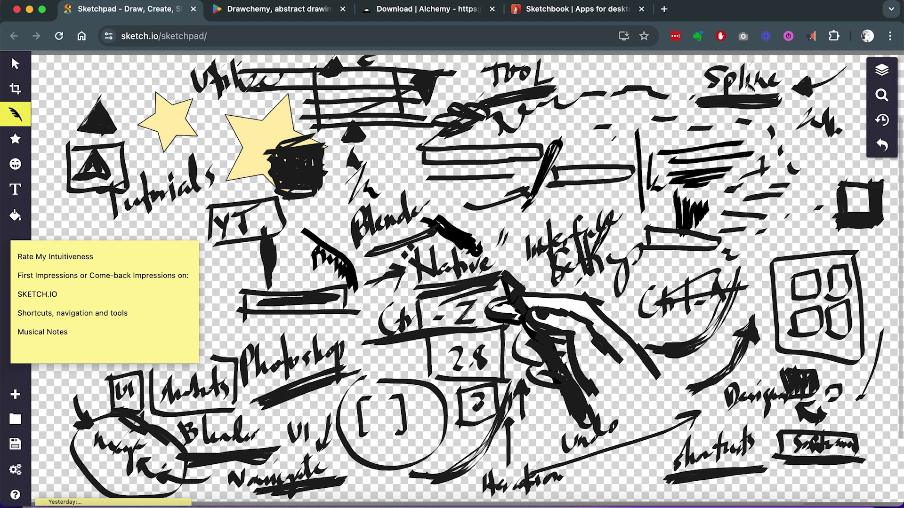
{"action": "left_click_drag", "start_coordinate": [644, 71], "coordinate": [690, 81]}
{"action": "mouse_move", "coordinate": [587, 70]}
{"action": "left_mouse_down"}
{"action": "mouse_move", "coordinate": [584, 91]}
{"action": "mouse_move", "coordinate": [594, 64]}
{"action": "mouse_move", "coordinate": [594, 87]}
{"action": "mouse_move", "coordinate": [606, 63]}
{"action": "mouse_move", "coordinate": [608, 80]}
{"action": "mouse_move", "coordinate": [616, 85]}
{"action": "mouse_move", "coordinate": [616, 66]}
{"action": "mouse_move", "coordinate": [628, 94]}
{"action": "mouse_move", "coordinate": [641, 63]}
{"action": "mouse_move", "coordinate": [649, 70]}
{"action": "mouse_move", "coordinate": [639, 68]}
{"action": "mouse_move", "coordinate": [628, 85]}
{"action": "mouse_move", "coordinate": [631, 69]}
{"action": "mouse_move", "coordinate": [690, 65]}
{"action": "left_mouse_up"}
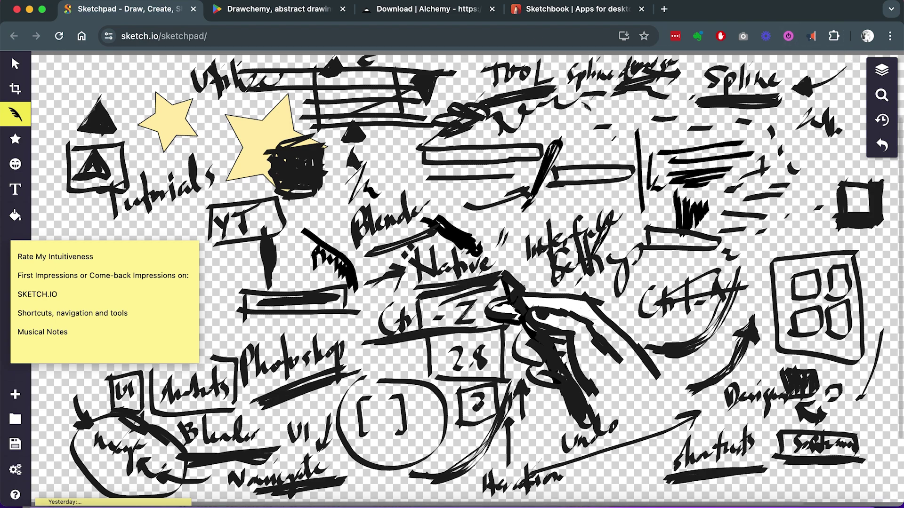
{"action": "mouse_move", "coordinate": [579, 100]}
{"action": "left_mouse_down"}
{"action": "mouse_move", "coordinate": [647, 111]}
{"action": "mouse_move", "coordinate": [584, 123]}
{"action": "left_mouse_up"}
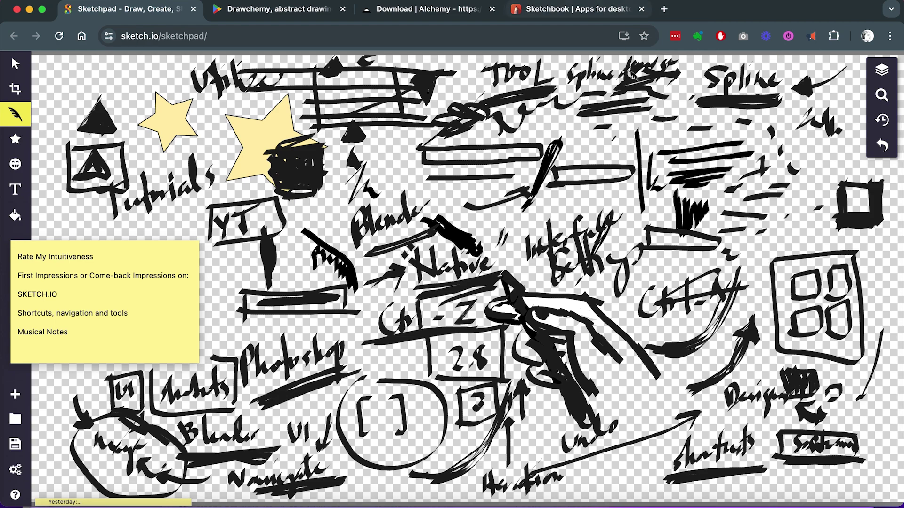